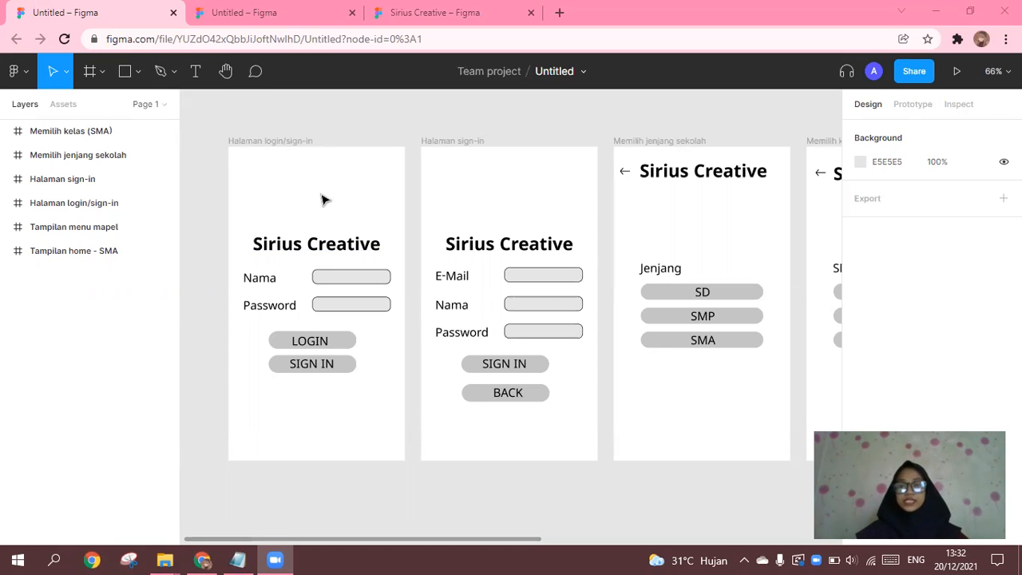
# Look through all wireframe frames from Halaman login/sign-in to Tampilan menu mapel and return to the first pages
pyautogui.hscroll(7, 327, 215)
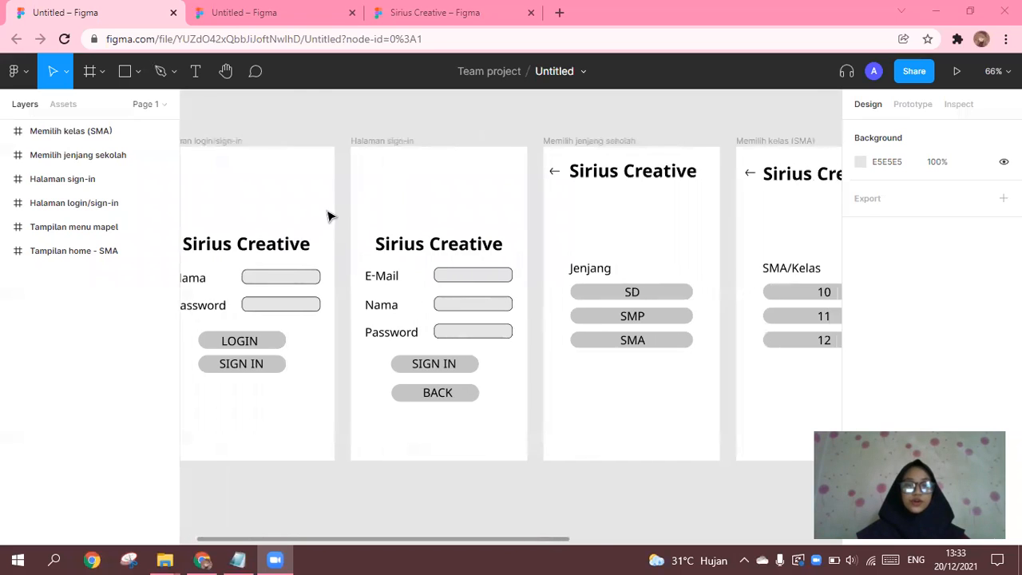
pyautogui.hscroll(4, 327, 216)
pyautogui.hscroll(-4, 327, 215)
pyautogui.hscroll(-5, 328, 215)
pyautogui.hscroll(2, 328, 216)
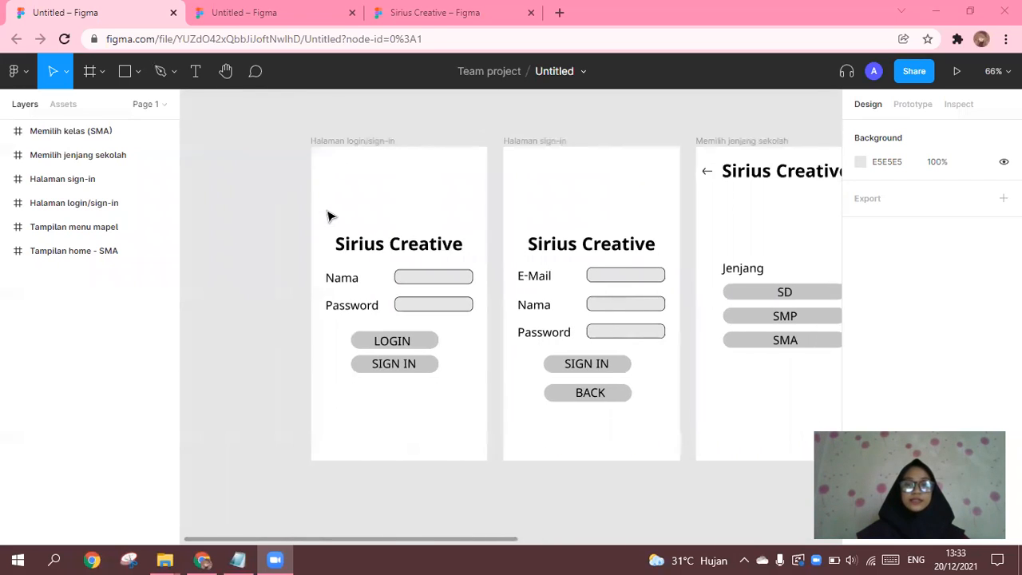
pyautogui.hscroll(-1, 327, 216)
pyautogui.hscroll(-1, 328, 216)
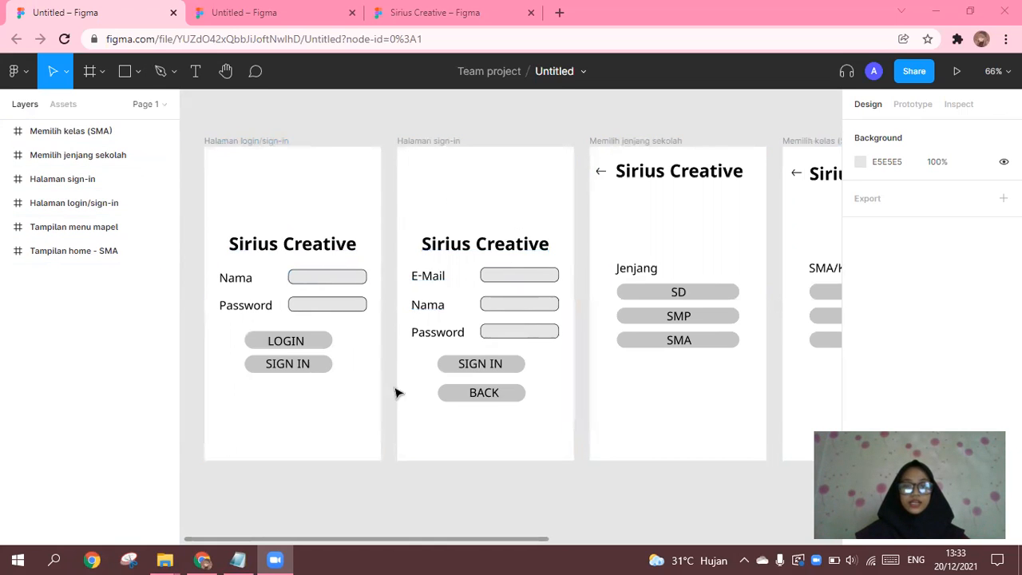
pyautogui.hscroll(5, 621, 262)
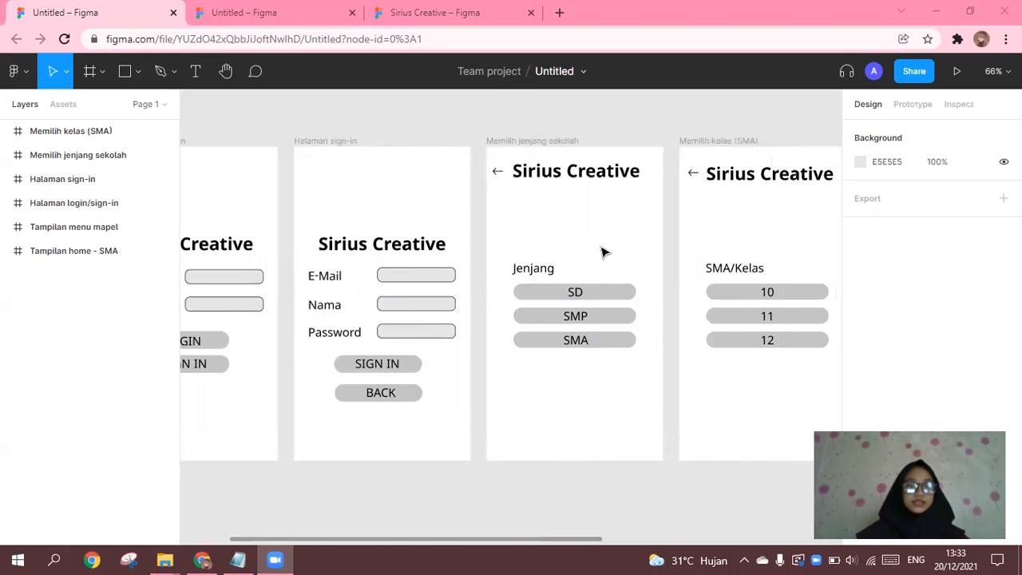
pyautogui.hscroll(6, 632, 297)
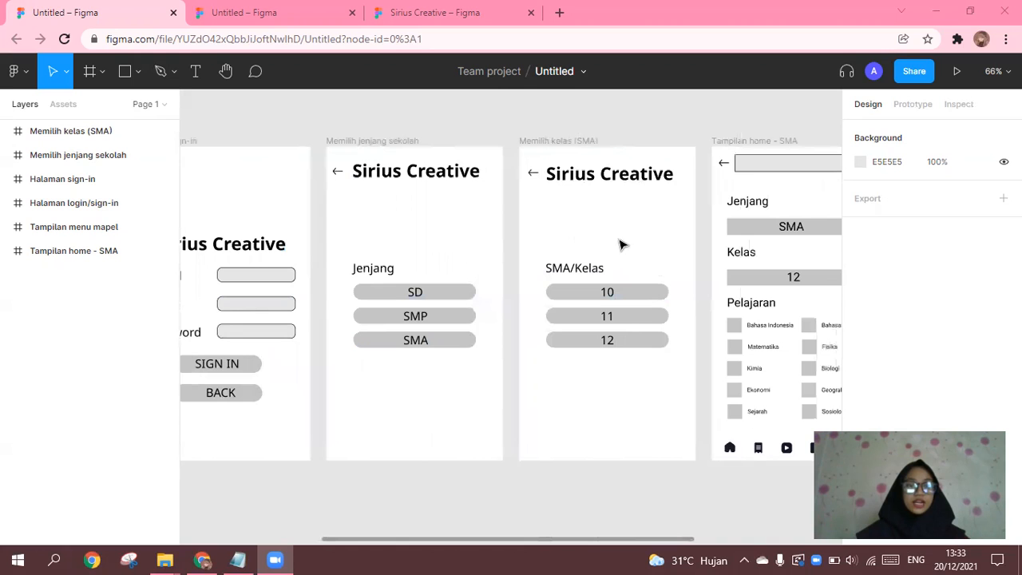
pyautogui.hscroll(7, 686, 240)
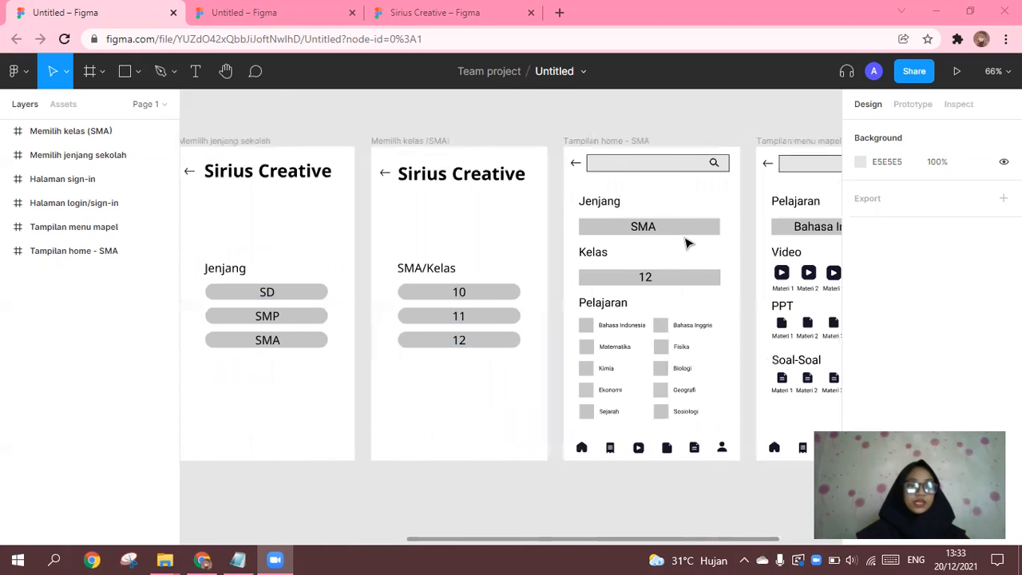
pyautogui.hscroll(5, 631, 344)
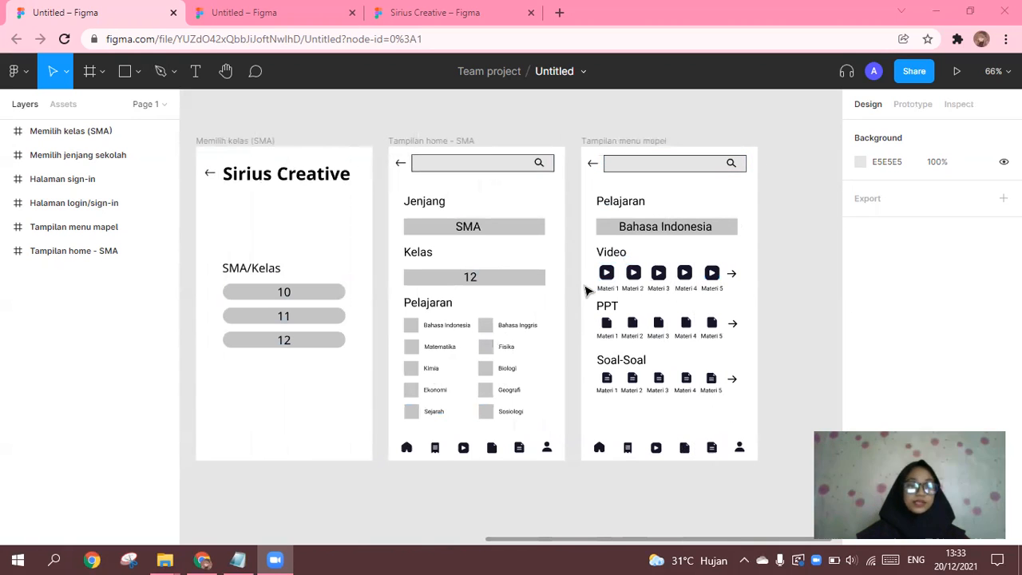
pyautogui.hscroll(-20, 587, 292)
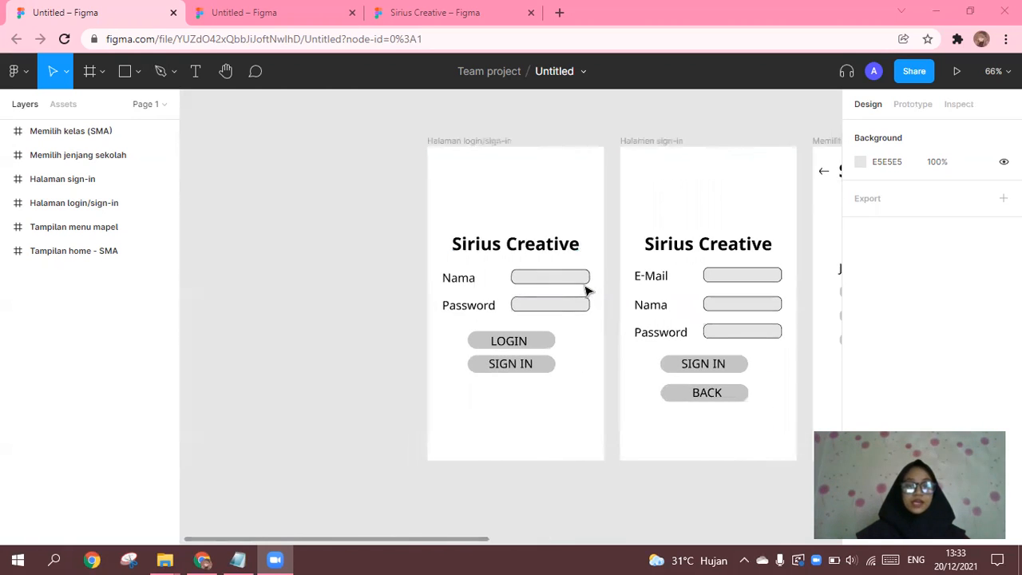
pyautogui.hscroll(6, 586, 292)
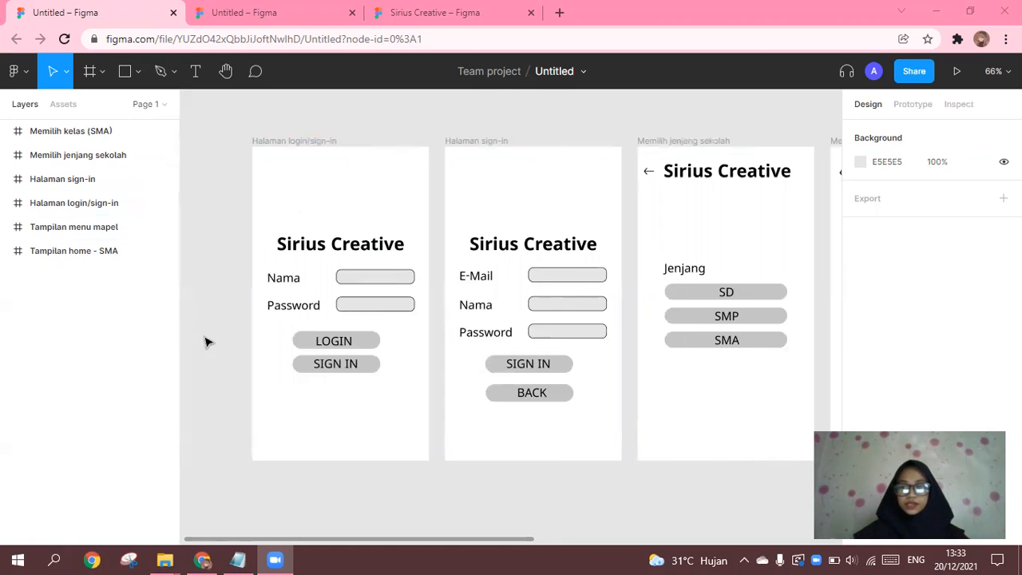
# Switch to Notepad to review the background, box and button color codes, and check which login page shapes are boxes and buttons
pyautogui.click(240, 559)
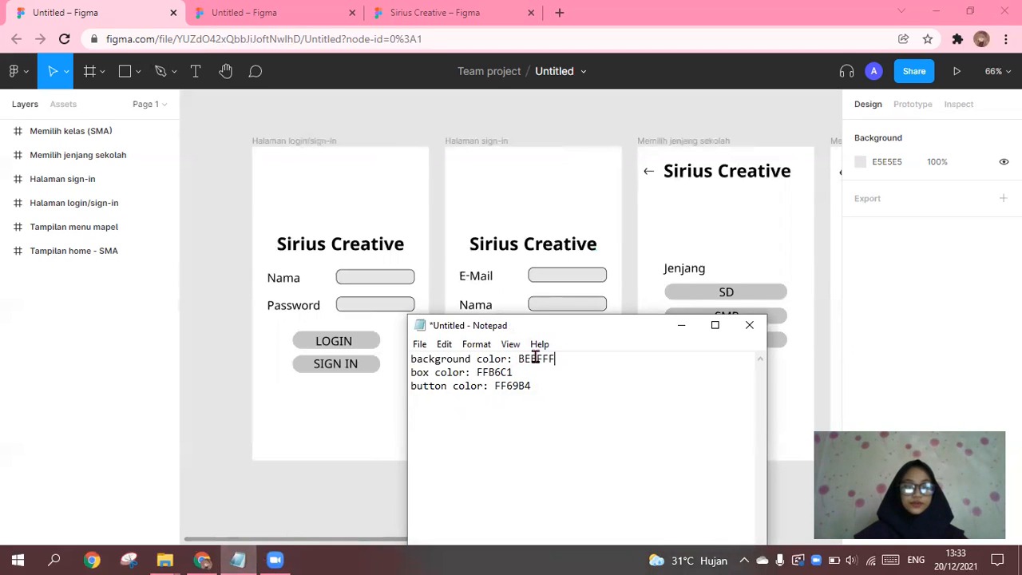
pyautogui.doubleClick(535, 358)
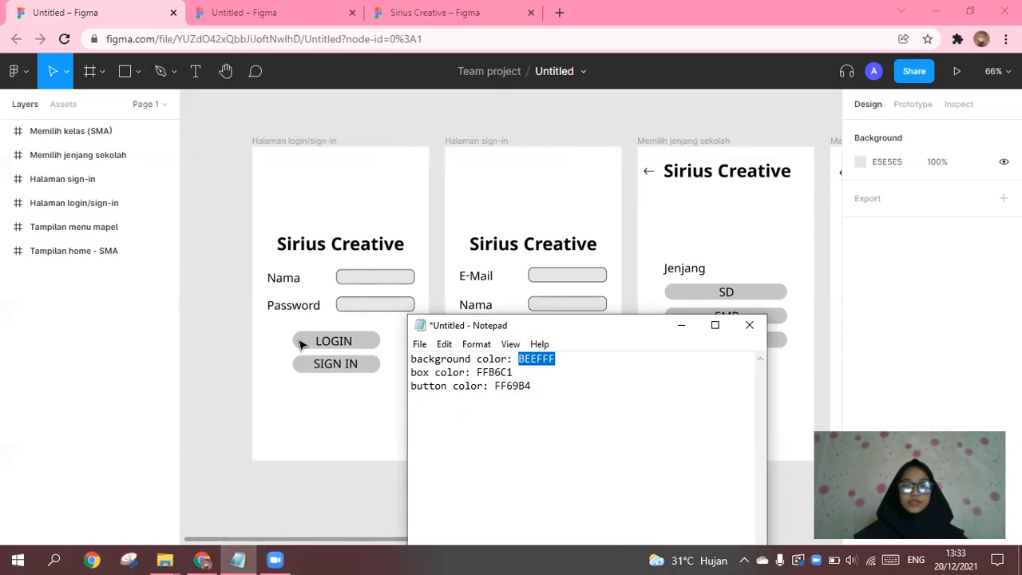
pyautogui.click(384, 281)
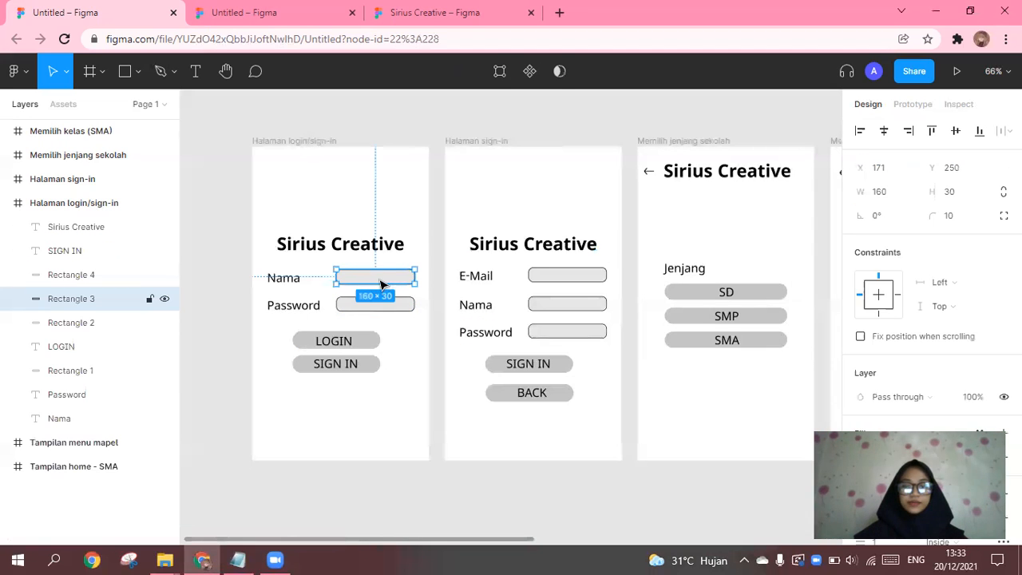
pyautogui.click(304, 506)
pyautogui.click(370, 345)
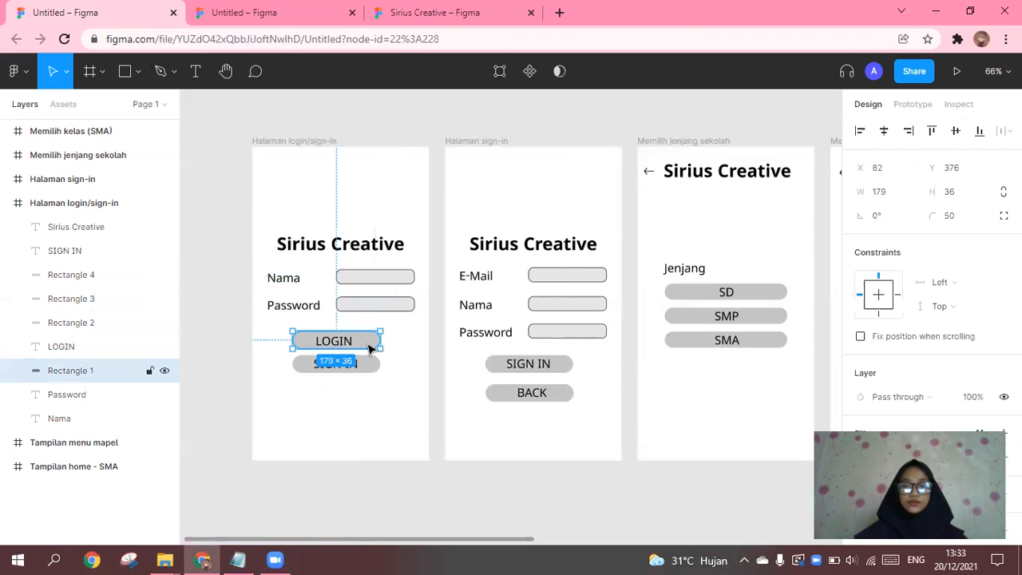
pyautogui.click(237, 559)
pyautogui.doubleClick(431, 392)
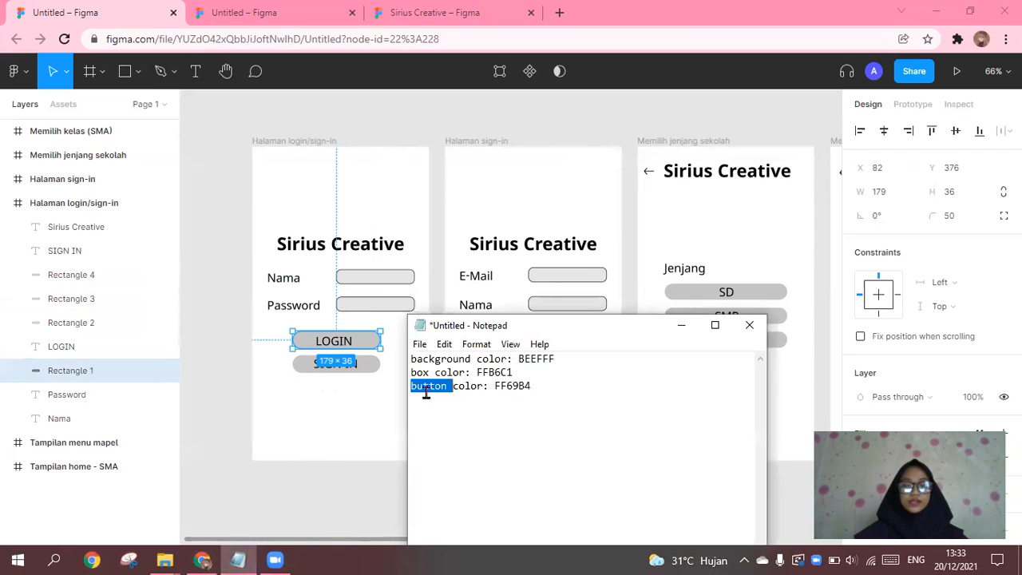
pyautogui.click(369, 349)
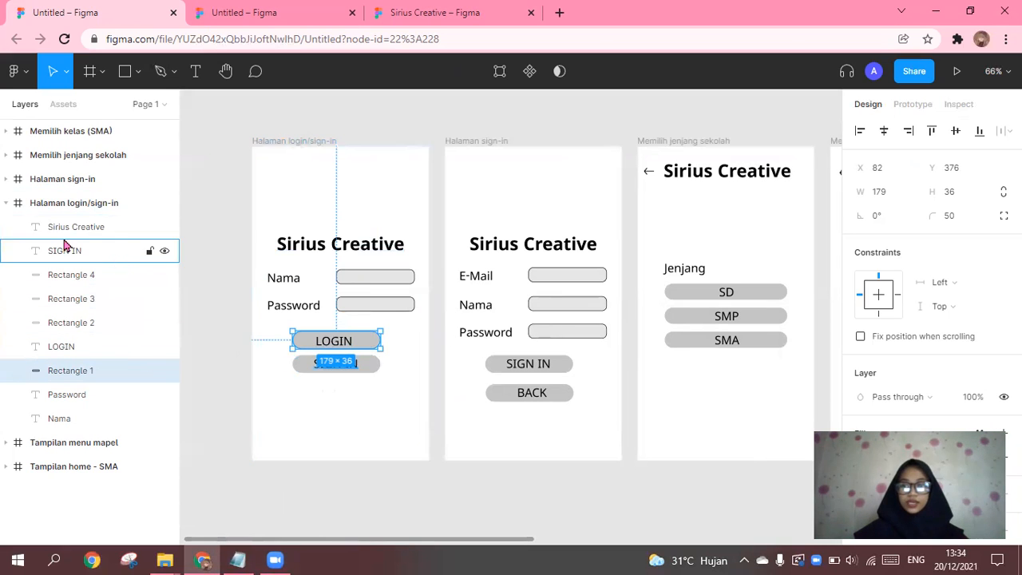
# Select the Halaman login/sign-in frame and copy the background color code BEEFFF from the Notepad list
pyautogui.click(77, 203)
pyautogui.click(5, 204)
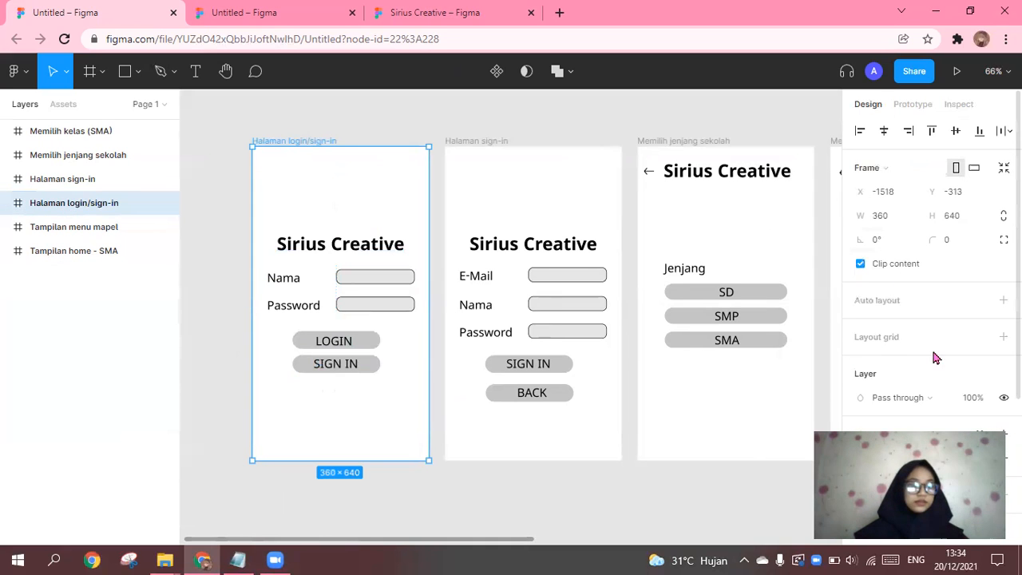
pyautogui.scroll(-3, 932, 356)
pyautogui.click(240, 560)
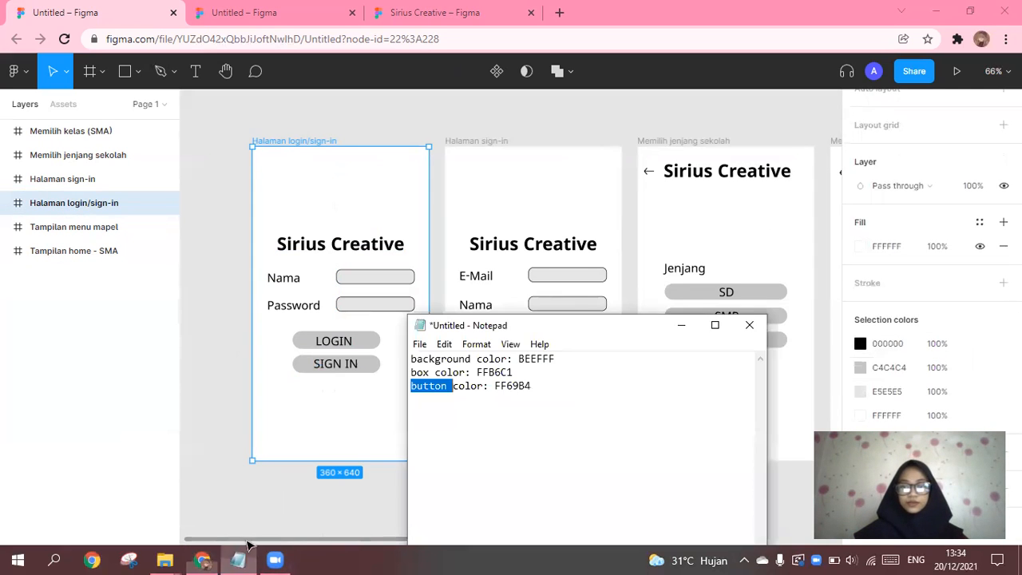
pyautogui.doubleClick(530, 359)
pyautogui.hotkey('ctrl', 'c')
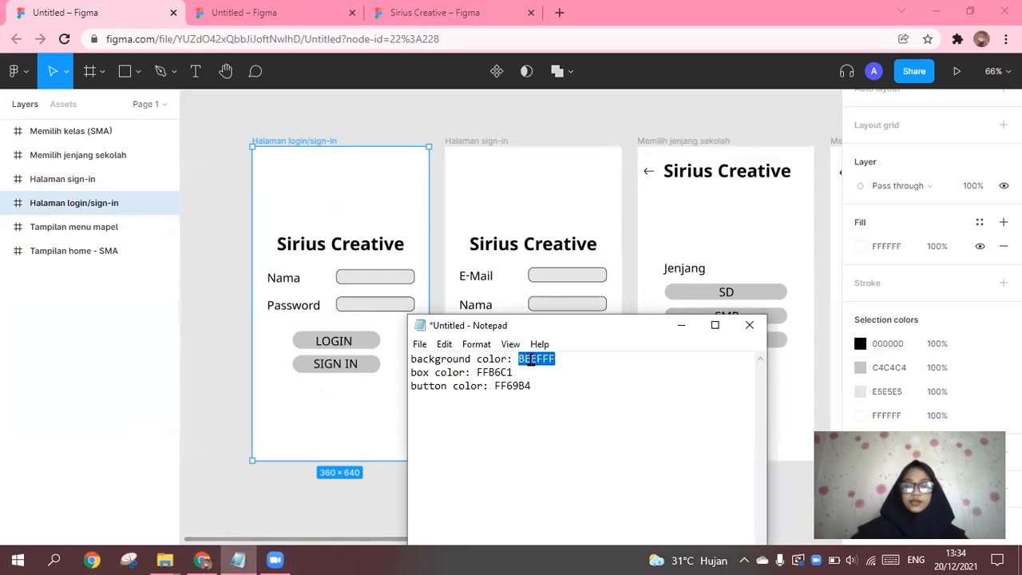
# Back in Figma, set the fill of the Halaman login/sign-in frame to BEEFFF
pyautogui.click(223, 394)
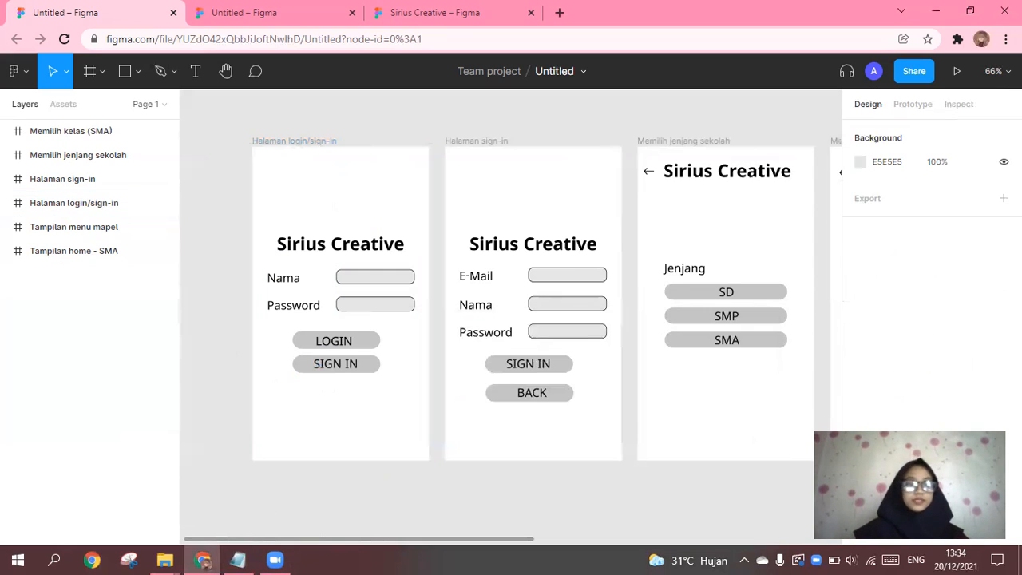
pyautogui.click(89, 204)
pyautogui.scroll(-2, 974, 319)
pyautogui.click(891, 385)
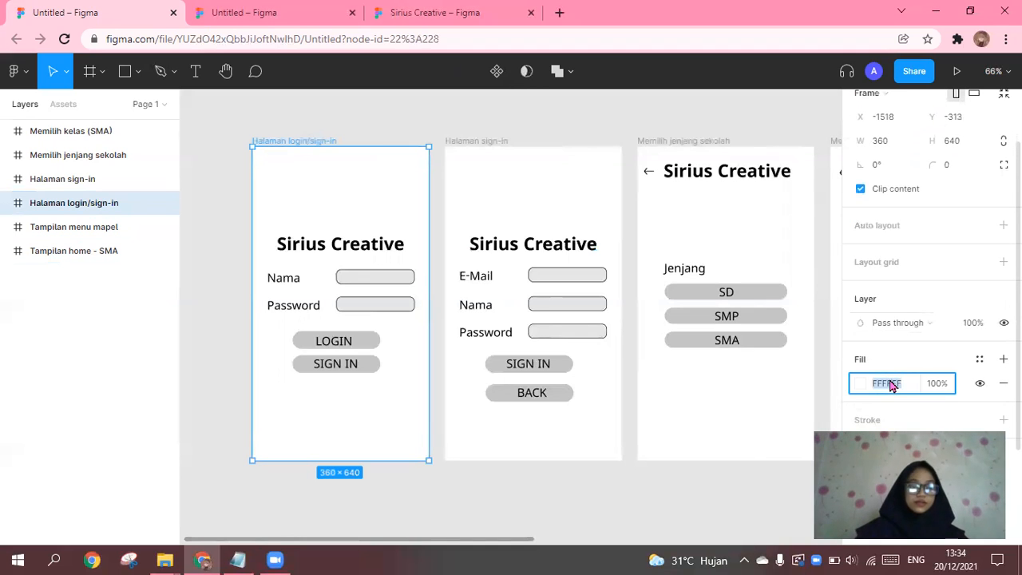
pyautogui.write('BEEFFF')
pyautogui.press('Return')
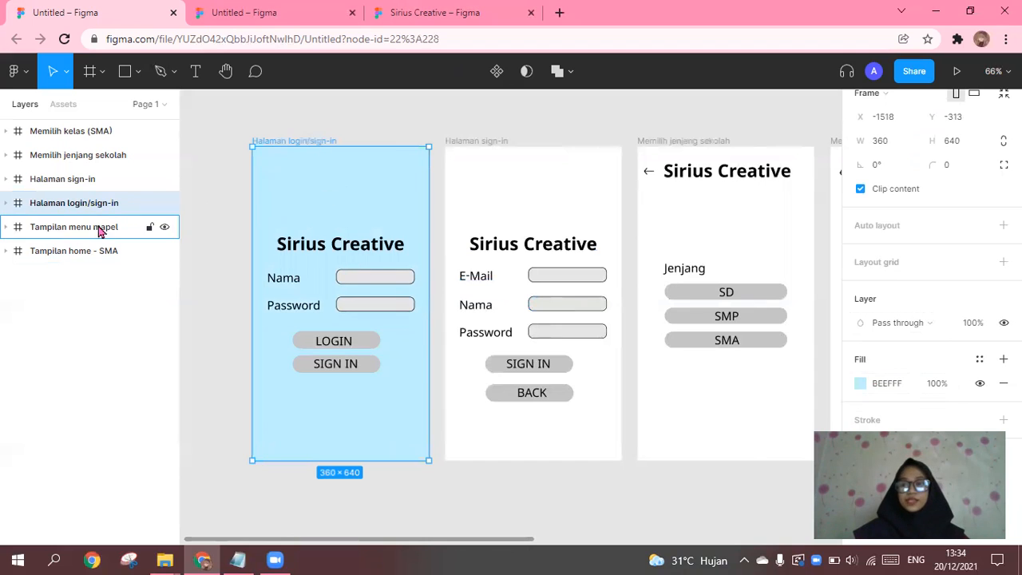
# Set the fill of the Halaman sign-in frame to BEEFFF
pyautogui.click(71, 181)
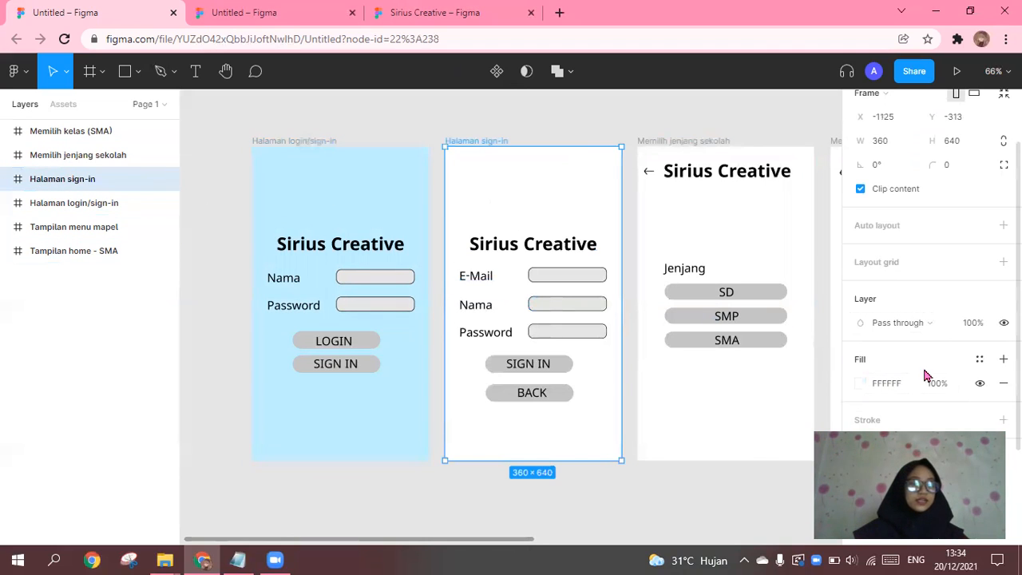
pyautogui.click(888, 385)
pyautogui.write('BEEFFF')
pyautogui.press('Return')
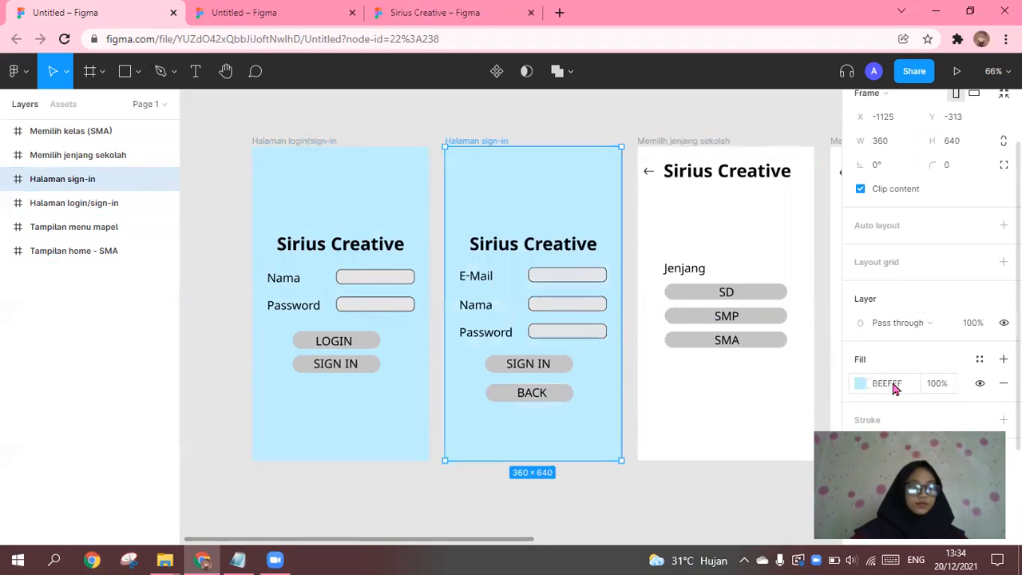
# Change the white background color of the Memilih jenjang sekolah frame to BEEFFF
pyautogui.click(96, 156)
pyautogui.scroll(-2, 844, 347)
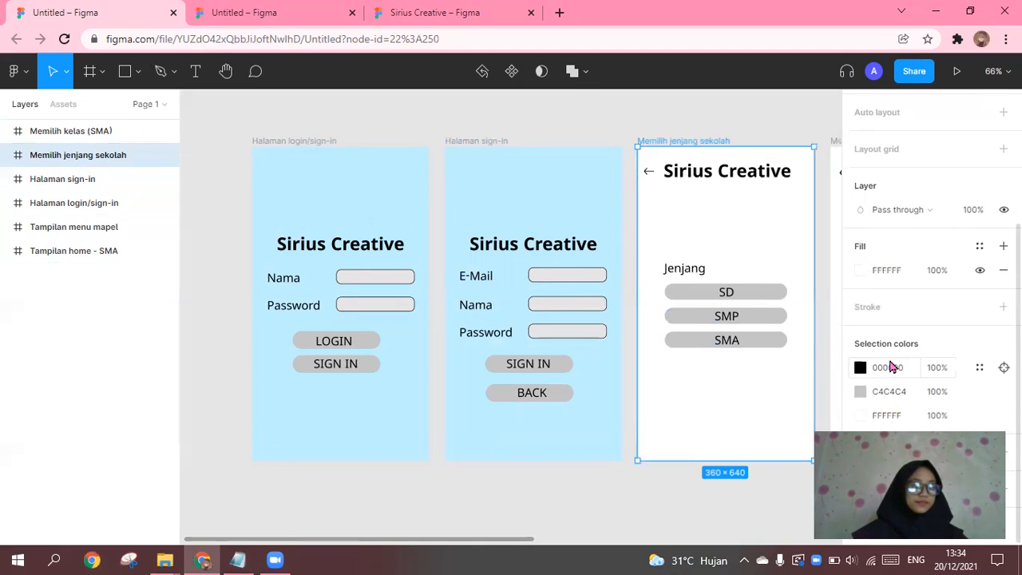
pyautogui.click(893, 416)
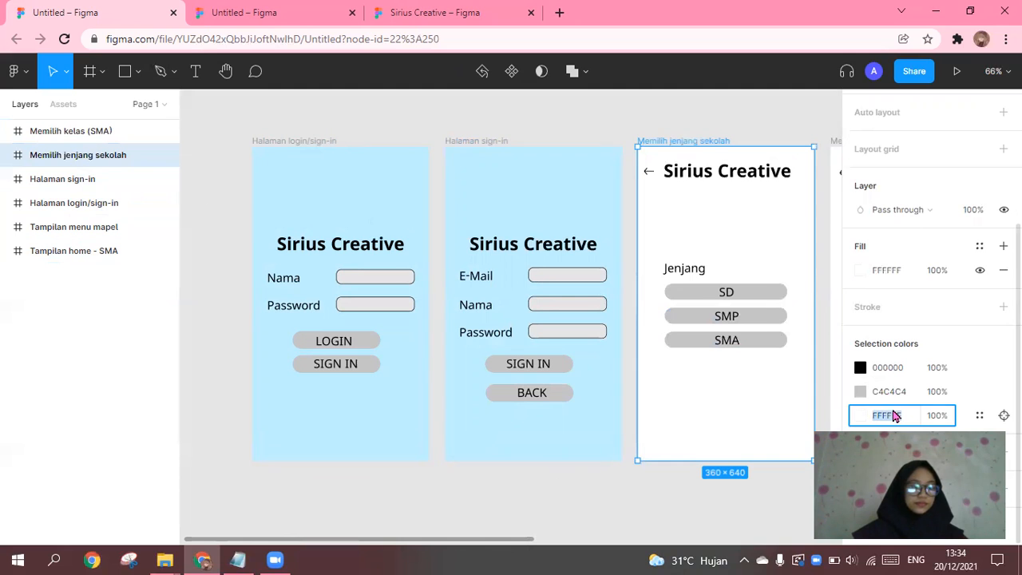
pyautogui.hotkey('ctrl', 'v')
pyautogui.press('Return')
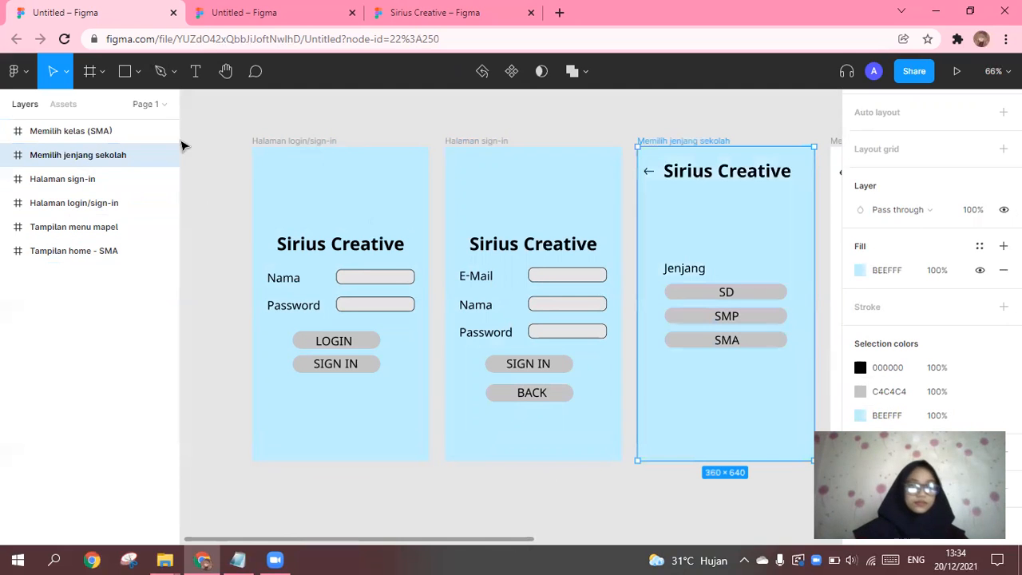
# Set the fill of the Memilih kelas (SMA) frame to BEEFFF
pyautogui.hscroll(5, 612, 215)
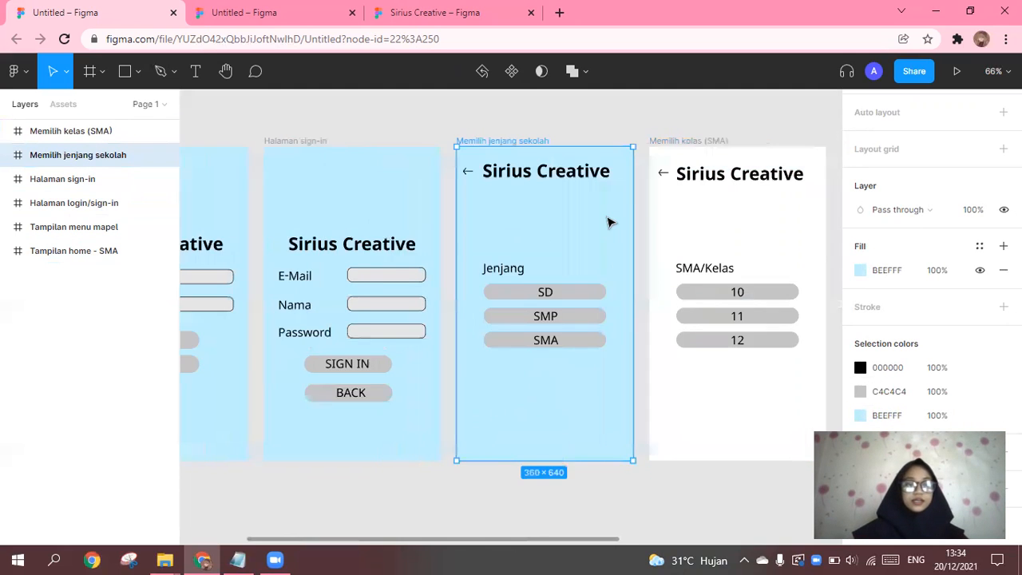
pyautogui.hscroll(5, 611, 222)
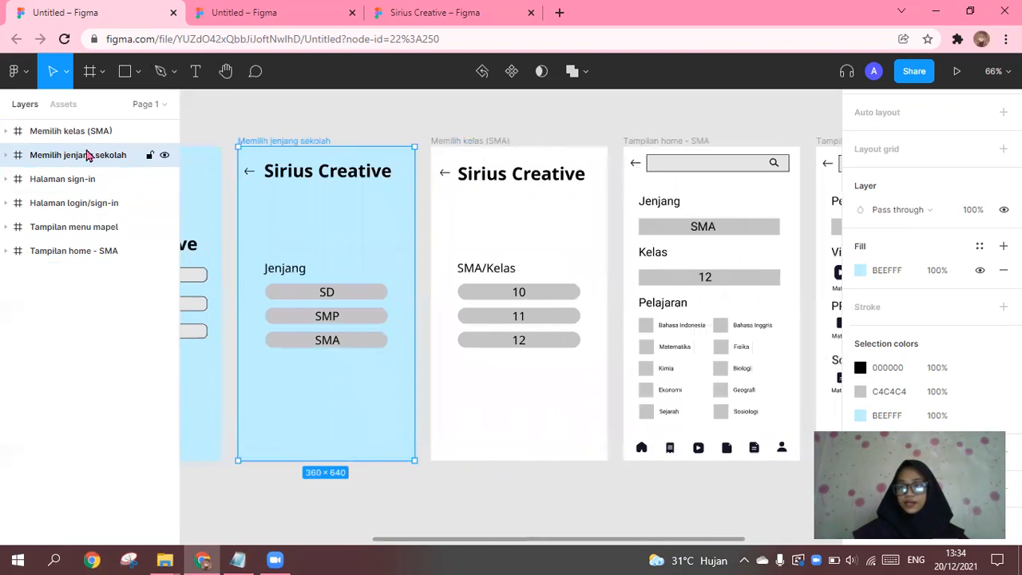
pyautogui.click(108, 134)
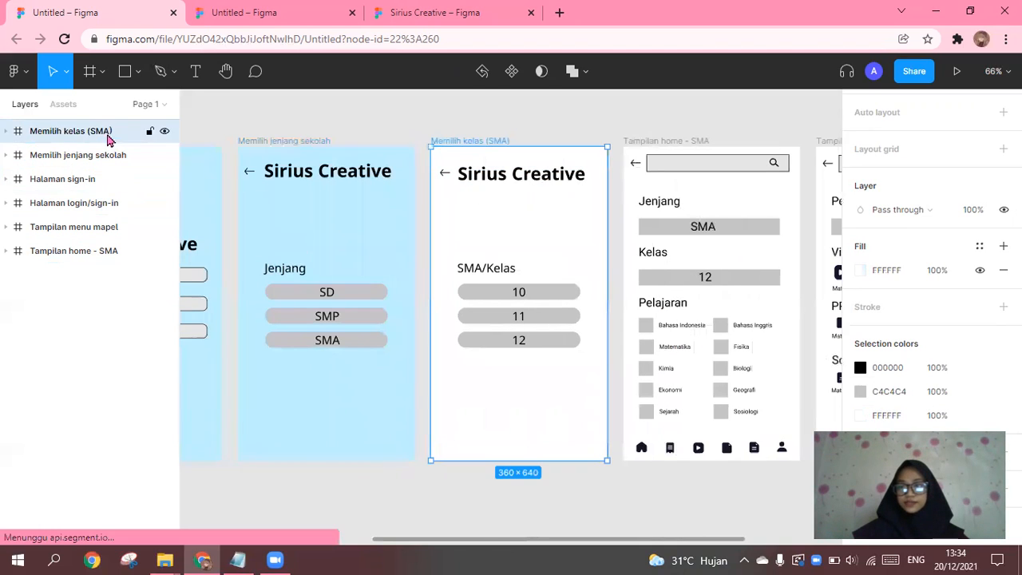
pyautogui.click(879, 279)
pyautogui.hotkey('ctrl', 'v')
pyautogui.press('Return')
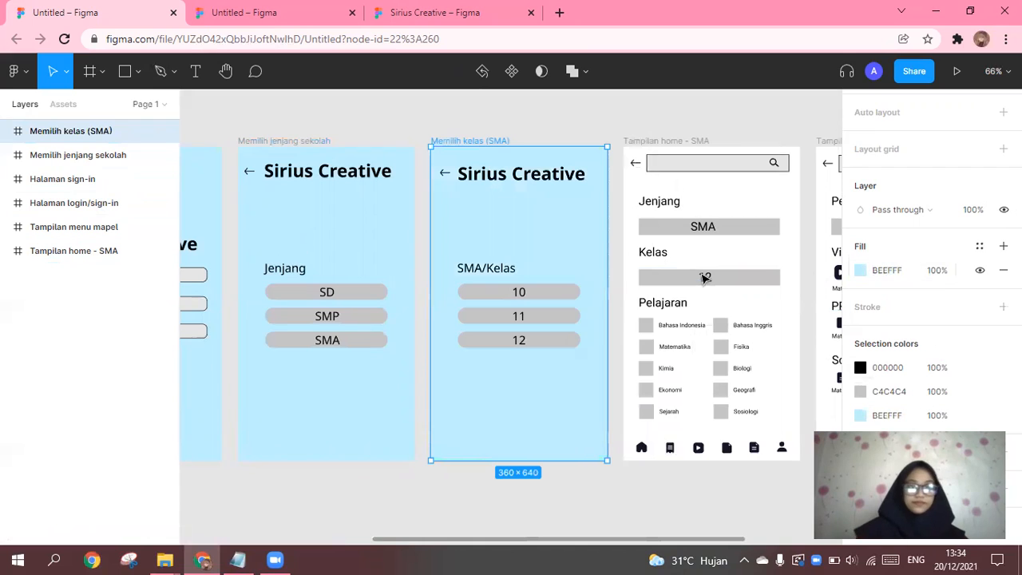
# Set the fill of the Tampilan home - SMA frame to BEEFFF
pyautogui.click(84, 251)
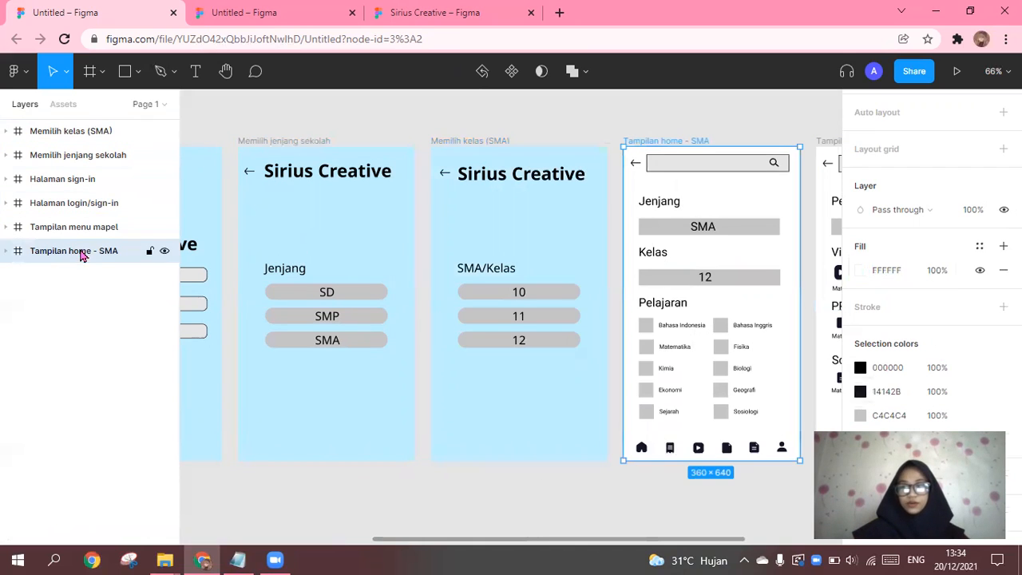
pyautogui.click(897, 310)
pyautogui.click(892, 272)
pyautogui.click(1004, 331)
pyautogui.click(884, 274)
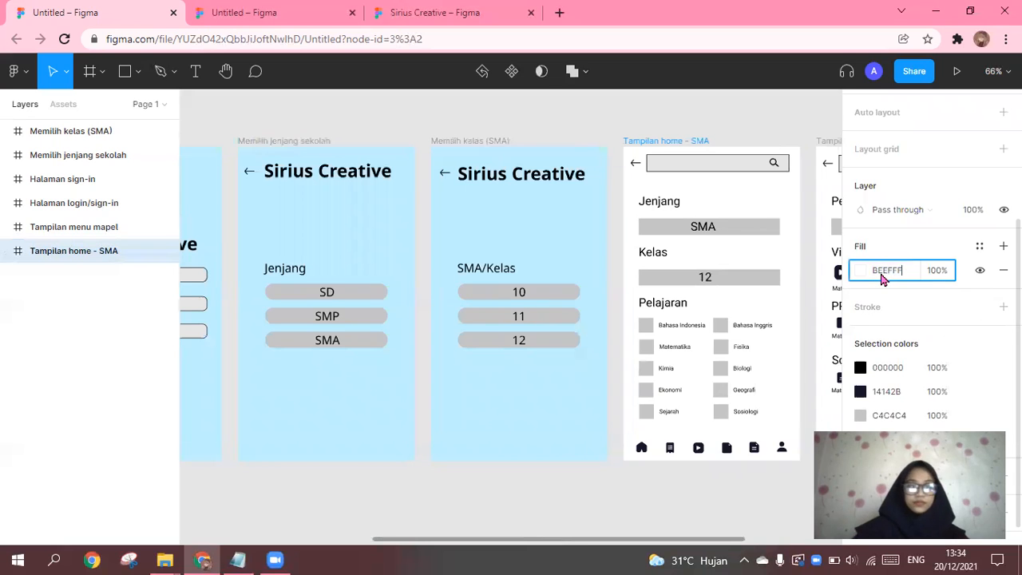
pyautogui.write('BEEFFF')
pyautogui.press('Return')
# Set the fill of the Tampilan menu mapel frame to BEEFFF
pyautogui.hscroll(5, 661, 261)
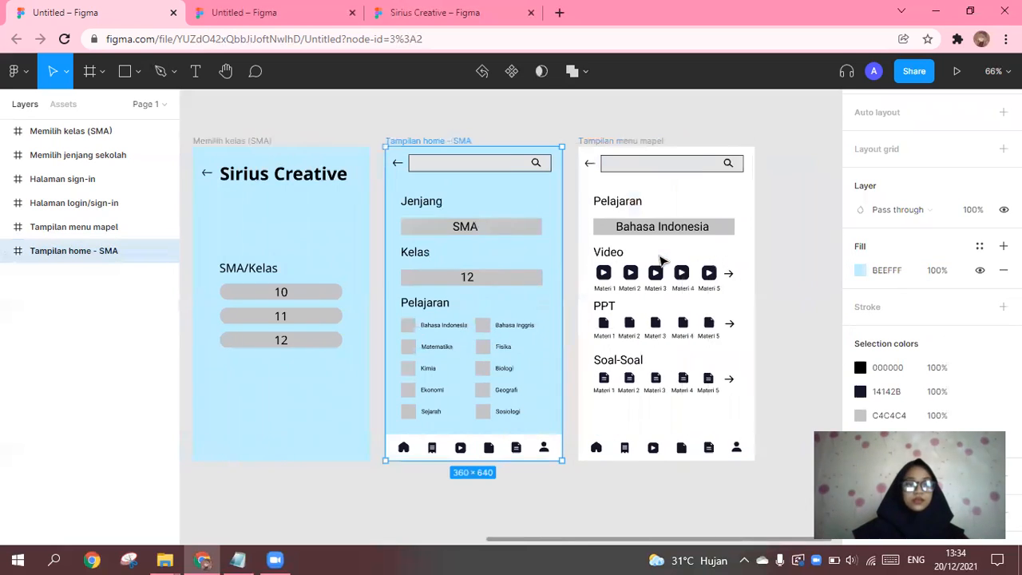
pyautogui.hscroll(2, 661, 261)
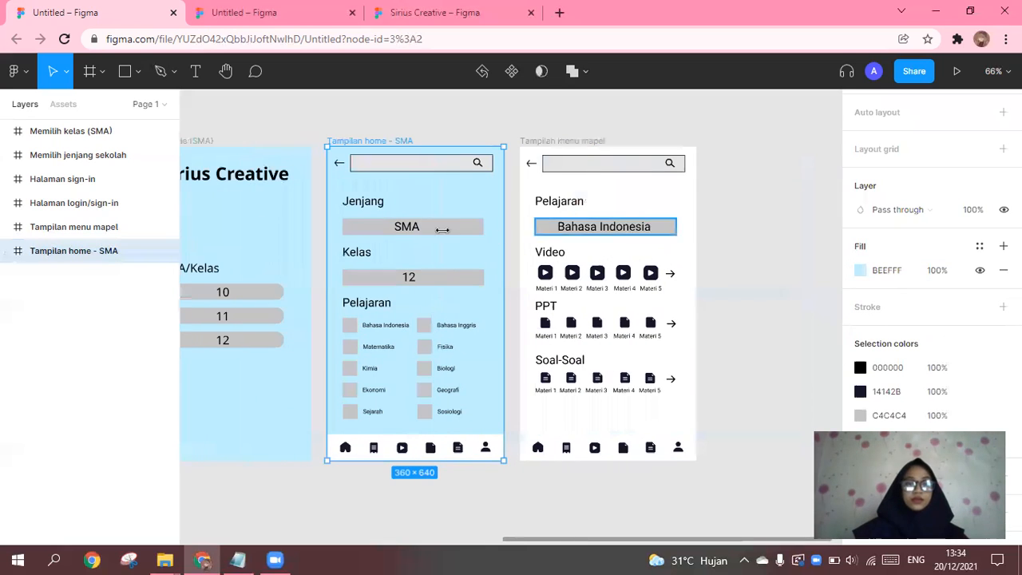
pyautogui.click(85, 235)
pyautogui.click(898, 273)
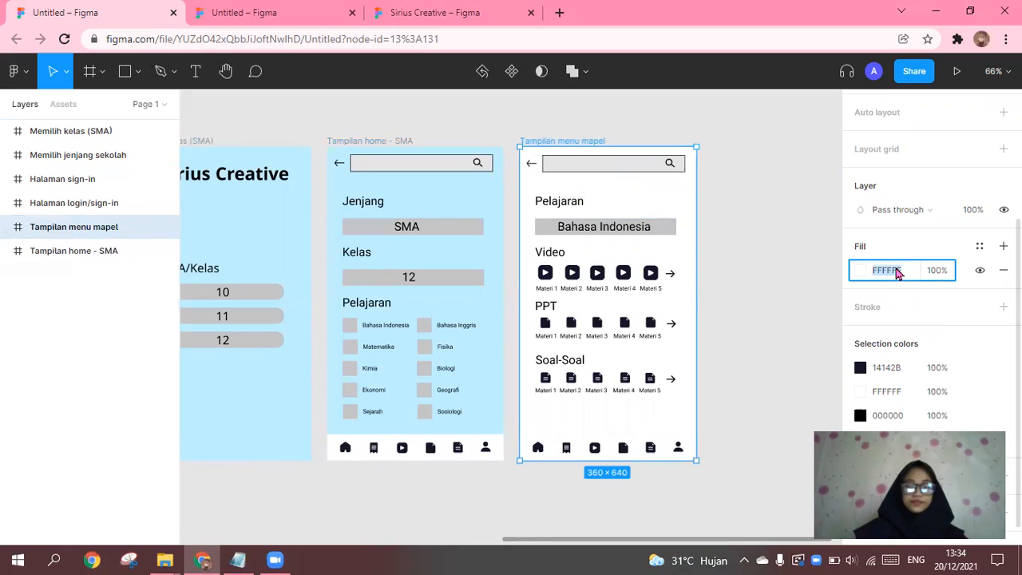
pyautogui.write('BEEFFF')
pyautogui.press('Return')
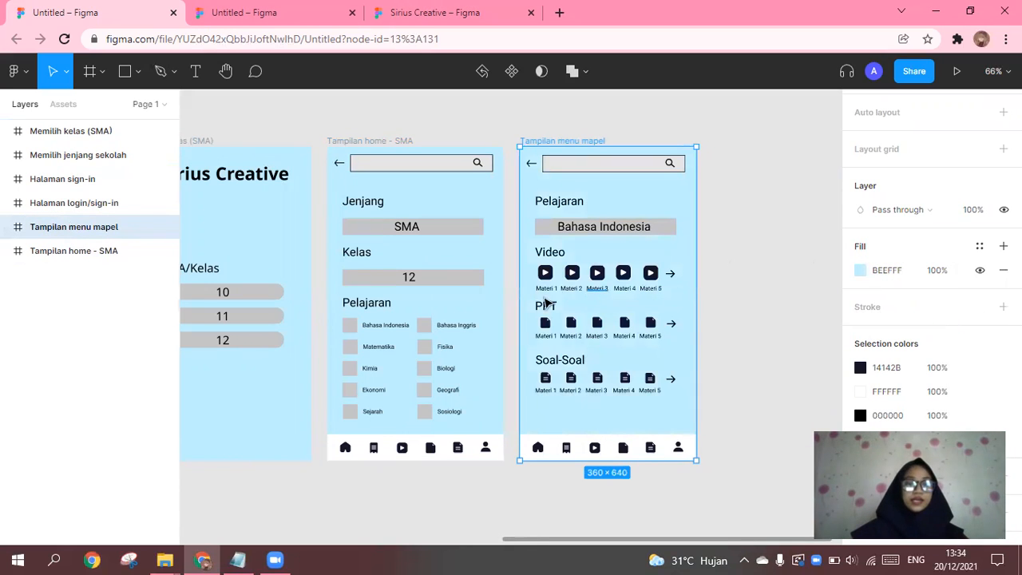
pyautogui.scroll(-1, 585, 361)
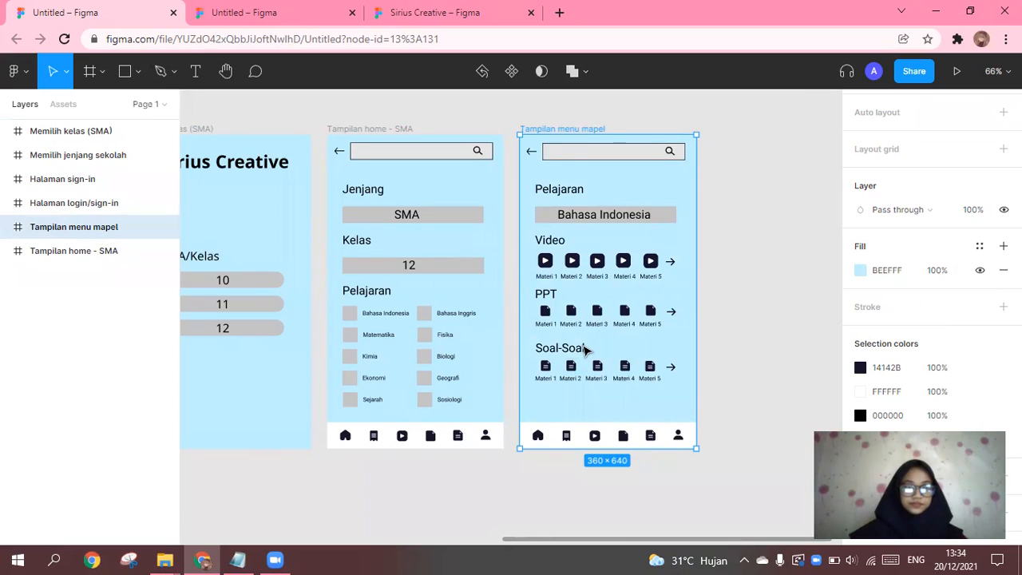
# Replace the remaining white FFFFFF selection color in the Tampilan menu mapel frame with BEEFFF to recolor its bottom navigation bar
pyautogui.hscroll(-3, 533, 431)
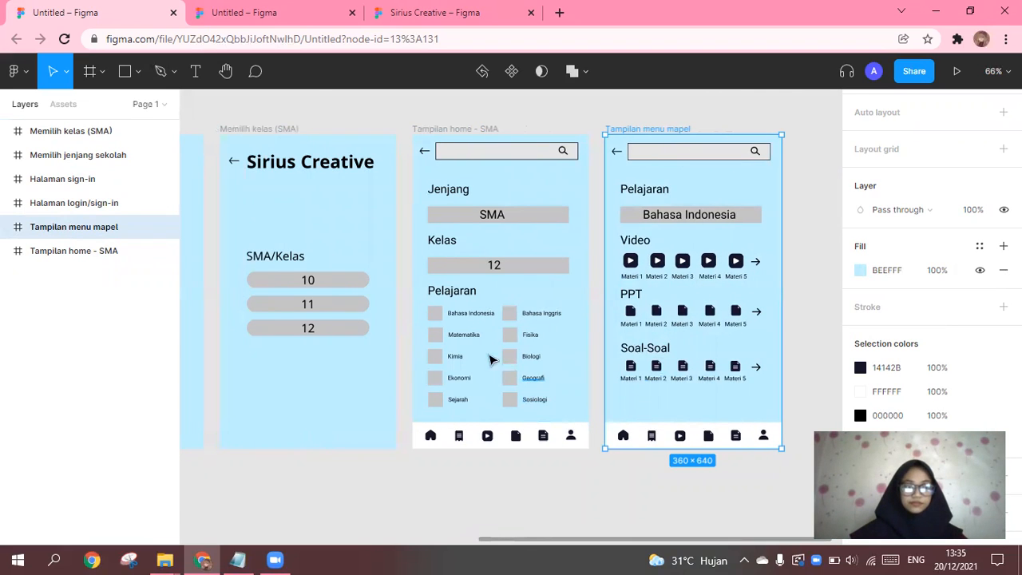
pyautogui.scroll(-1, 898, 334)
pyautogui.click(888, 369)
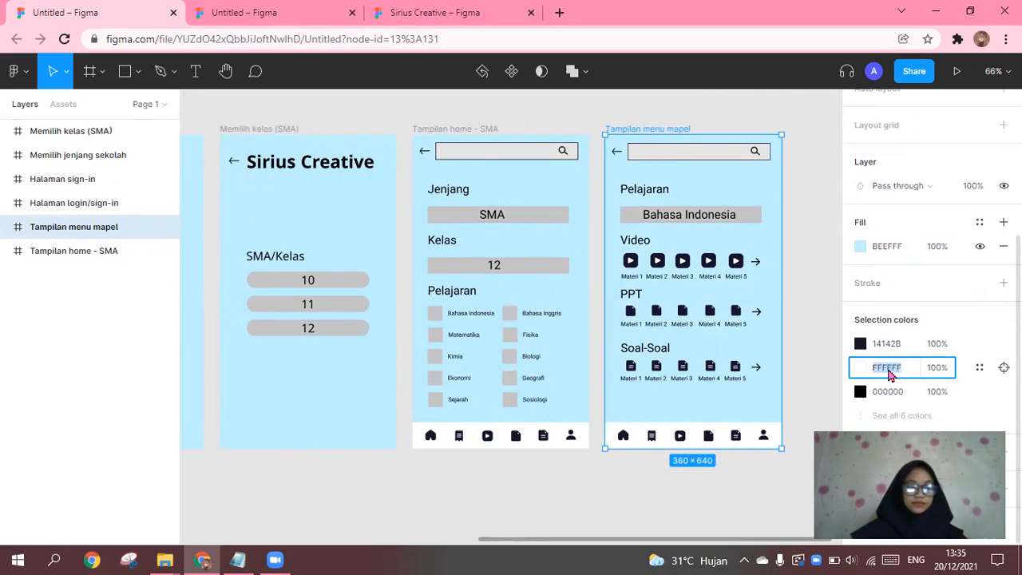
pyautogui.write('BEEFFF')
pyautogui.press('Return')
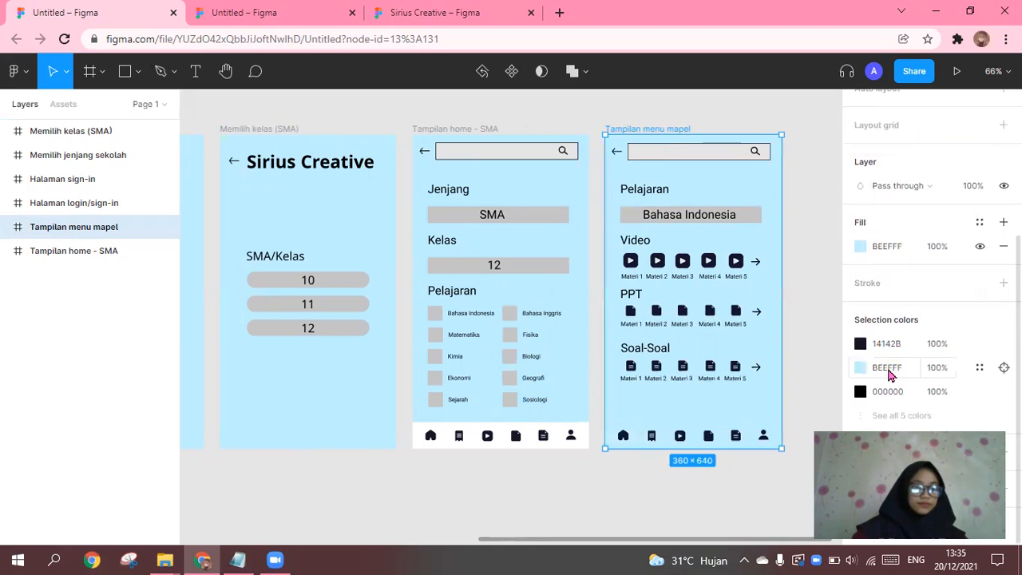
# Recolor the white navigation bar of the Tampilan home - SMA frame by changing its white selection color to BEEFFF
pyautogui.click(543, 435)
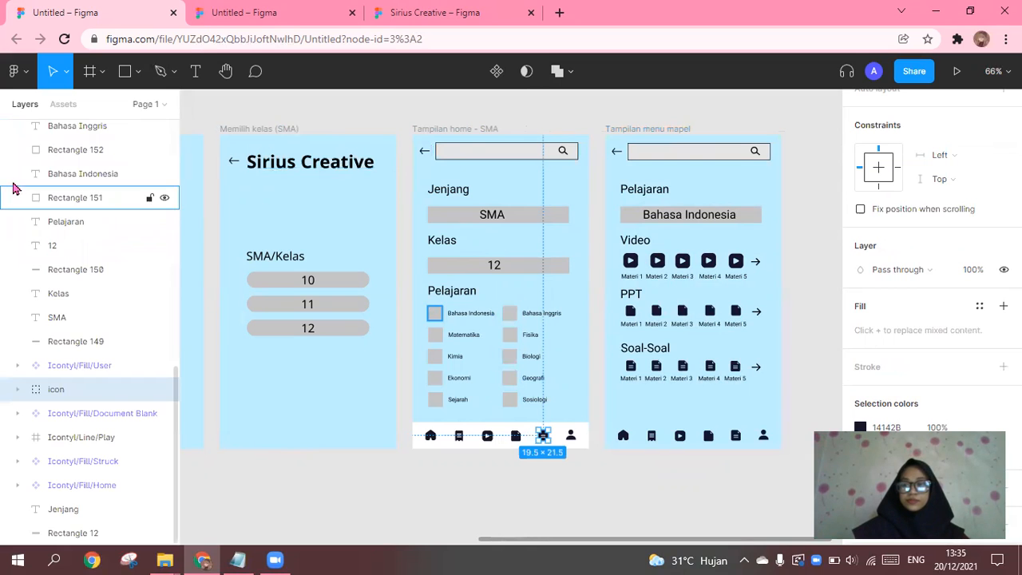
pyautogui.scroll(10, 24, 200)
pyautogui.scroll(1, 24, 239)
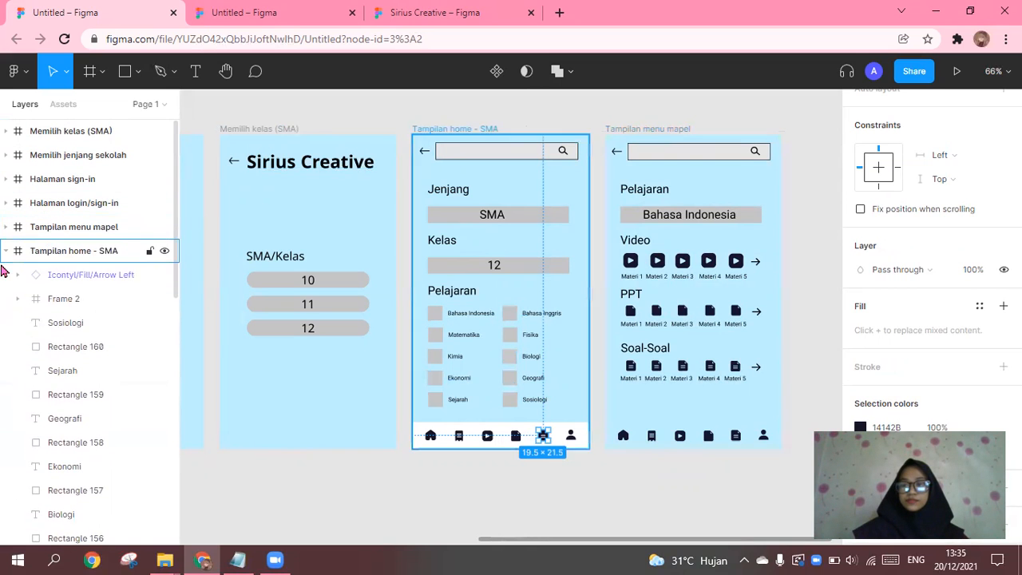
pyautogui.click(68, 254)
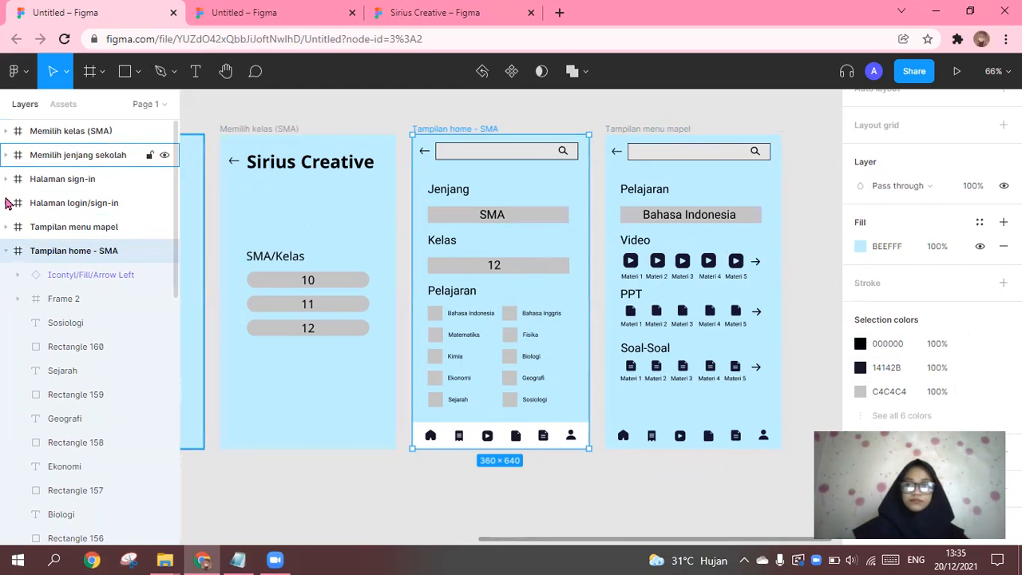
pyautogui.click(8, 254)
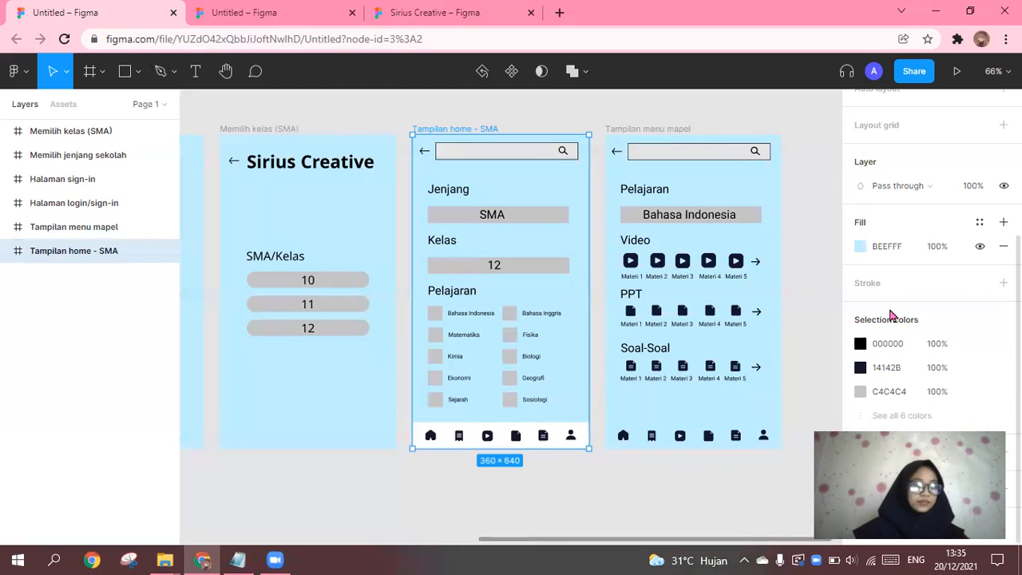
pyautogui.click(897, 415)
pyautogui.scroll(-1, 889, 365)
pyautogui.click(884, 368)
pyautogui.write('BEEFFF')
pyautogui.press('Return')
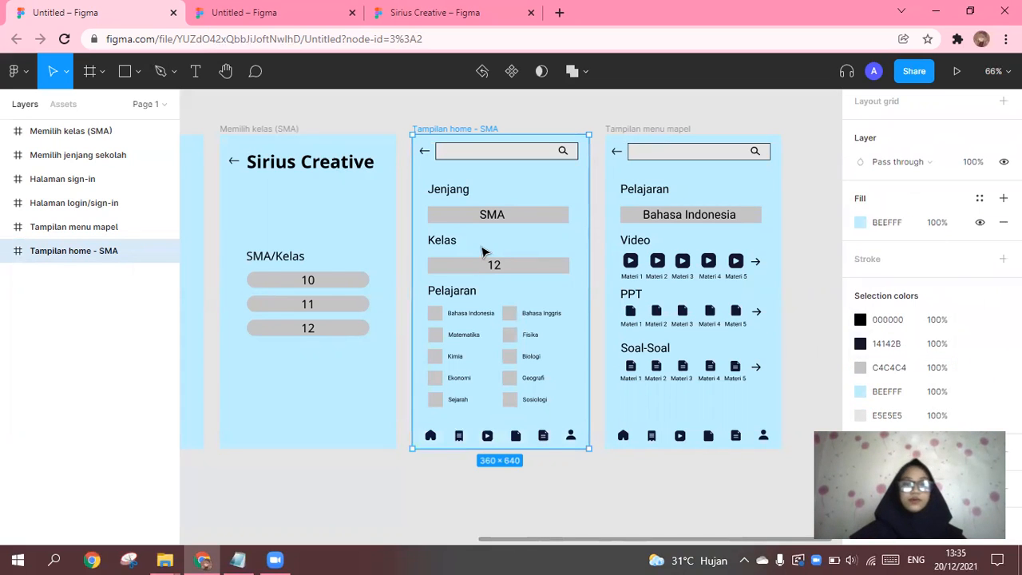
# Select the Nama input box in the Halaman login/sign-in frame and copy the box color code FFB6C1 from Notepad
pyautogui.hscroll(-10, 492, 285)
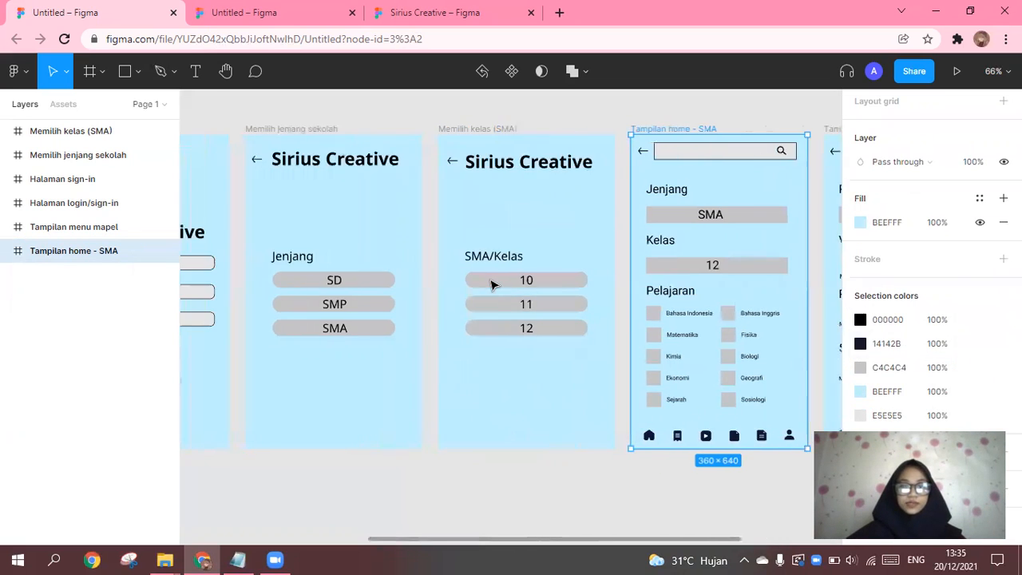
pyautogui.hscroll(-5, 492, 285)
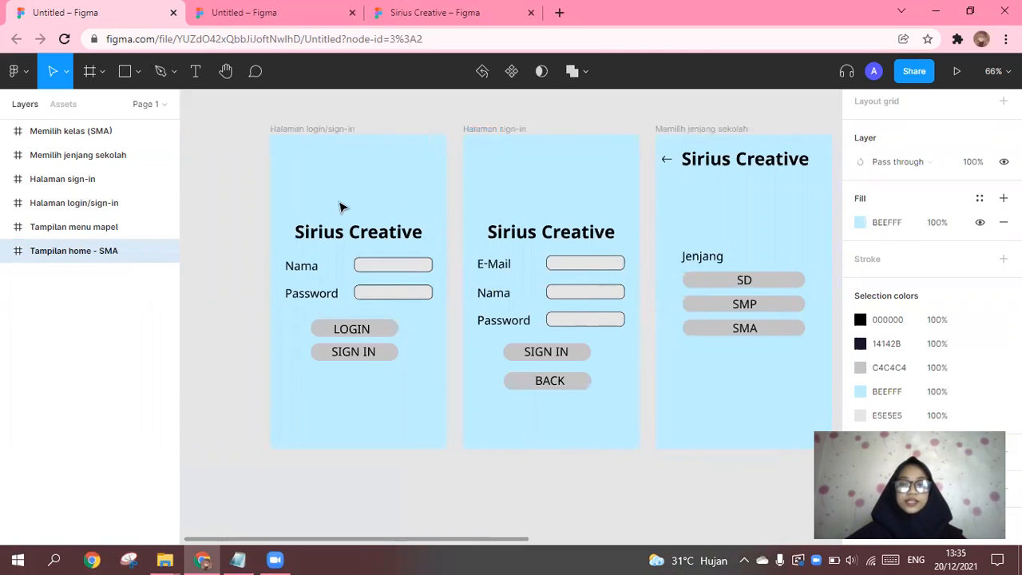
pyautogui.click(237, 560)
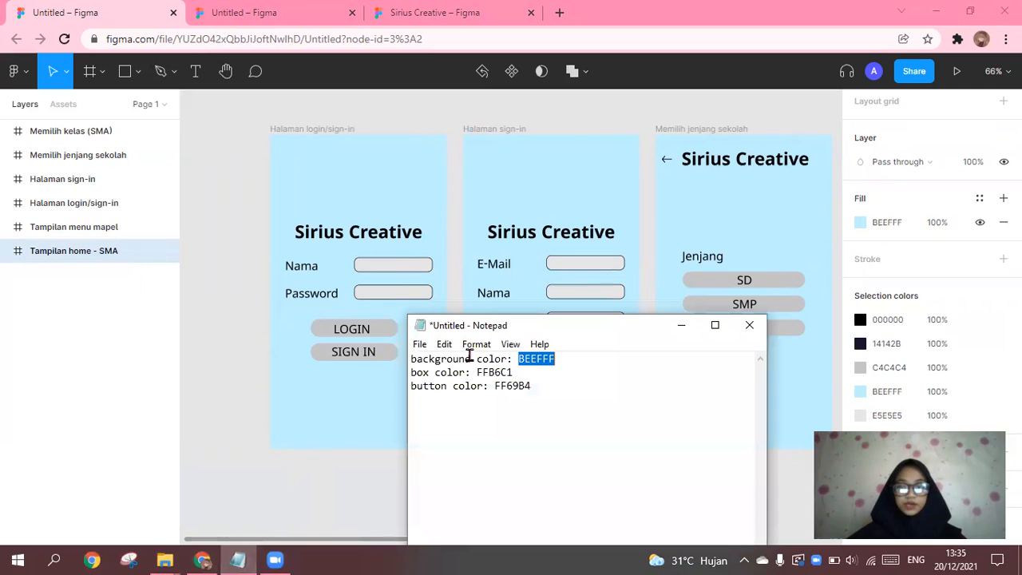
pyautogui.doubleClick(431, 358)
pyautogui.click(413, 372)
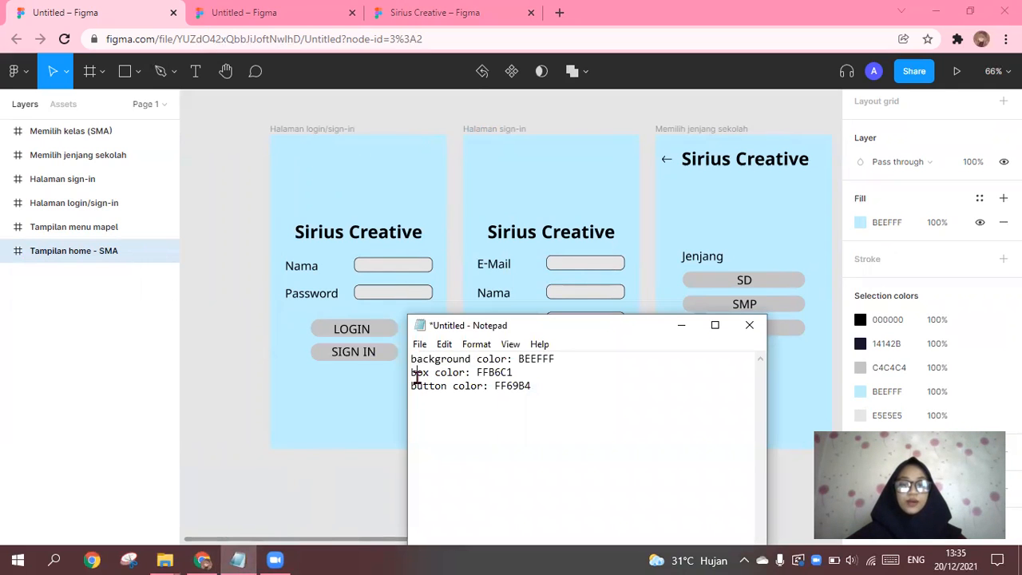
pyautogui.click(393, 265)
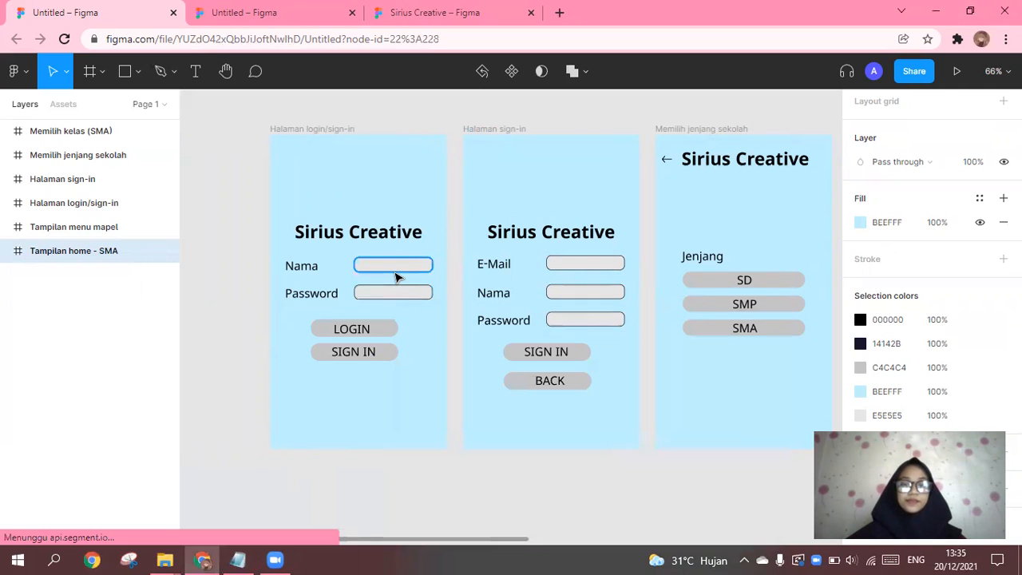
pyautogui.click(237, 560)
pyautogui.doubleClick(496, 373)
pyautogui.hotkey('ctrl', 'c')
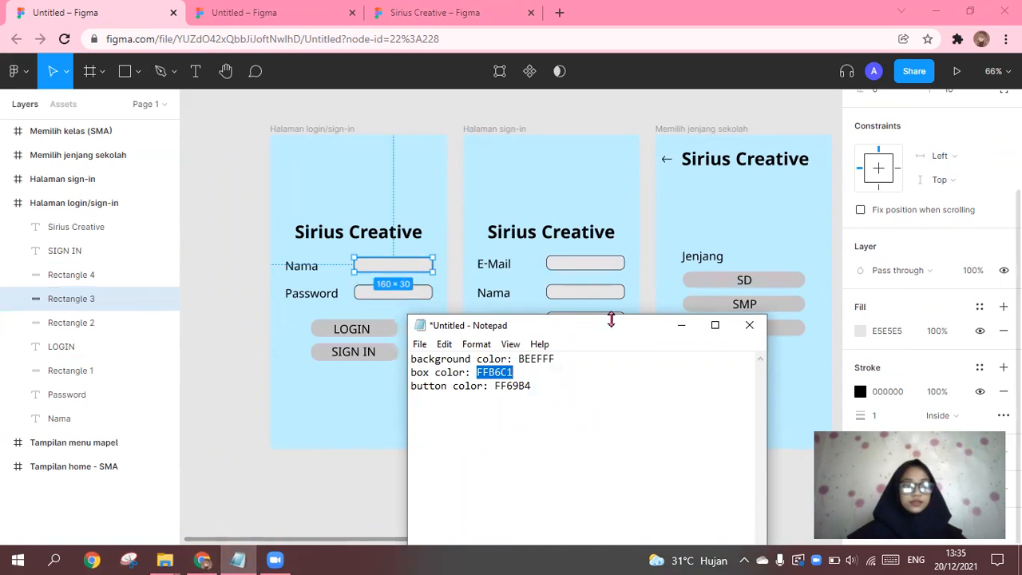
# Set the fill of the Nama and Password input boxes in the Halaman login/sign-in frame to FFB6C1
pyautogui.click(884, 330)
pyautogui.hotkey('ctrl', 'v')
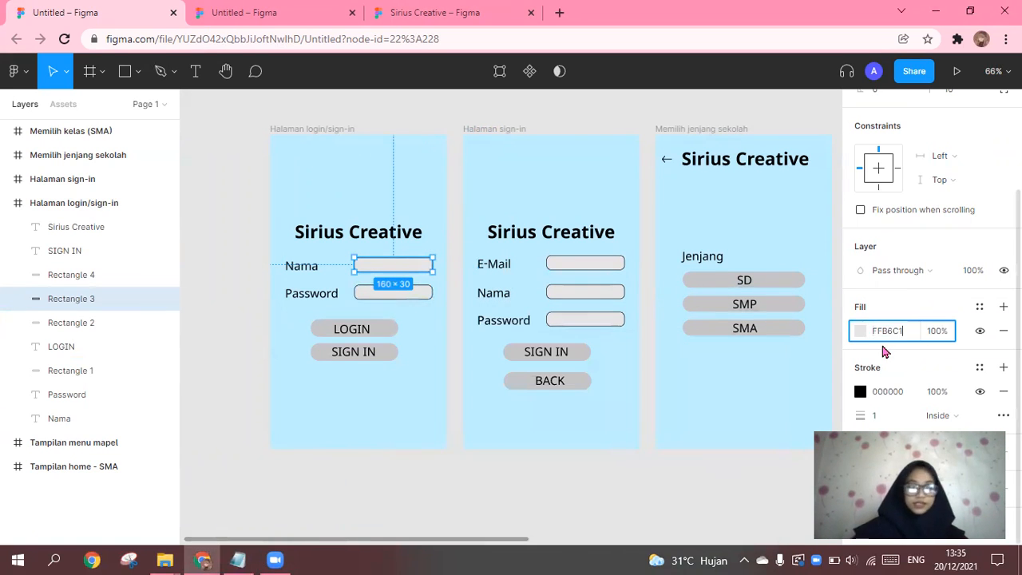
pyautogui.press('Return')
pyautogui.click(414, 295)
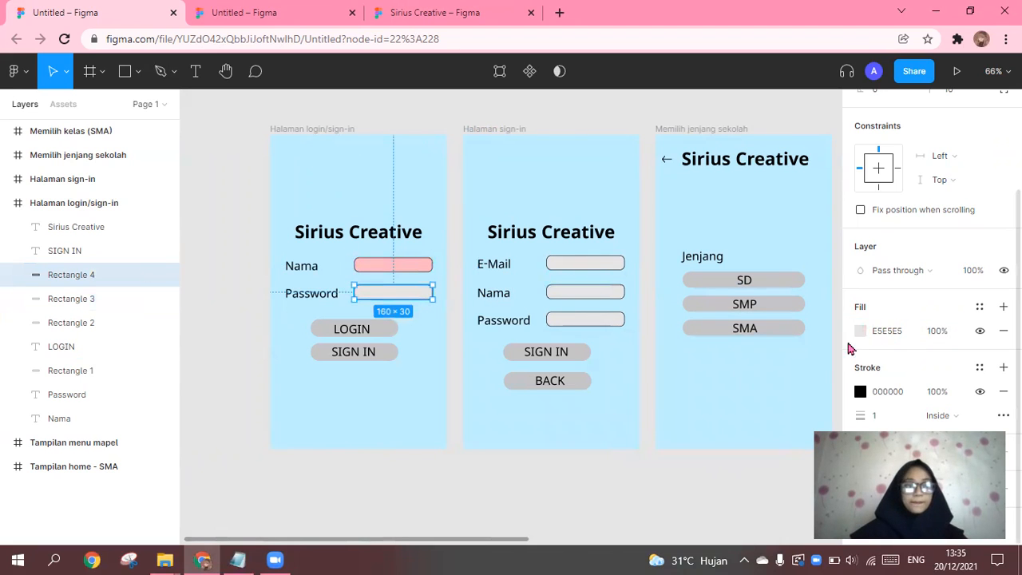
pyautogui.click(891, 333)
pyautogui.hotkey('ctrl', 'v')
pyautogui.press('Return')
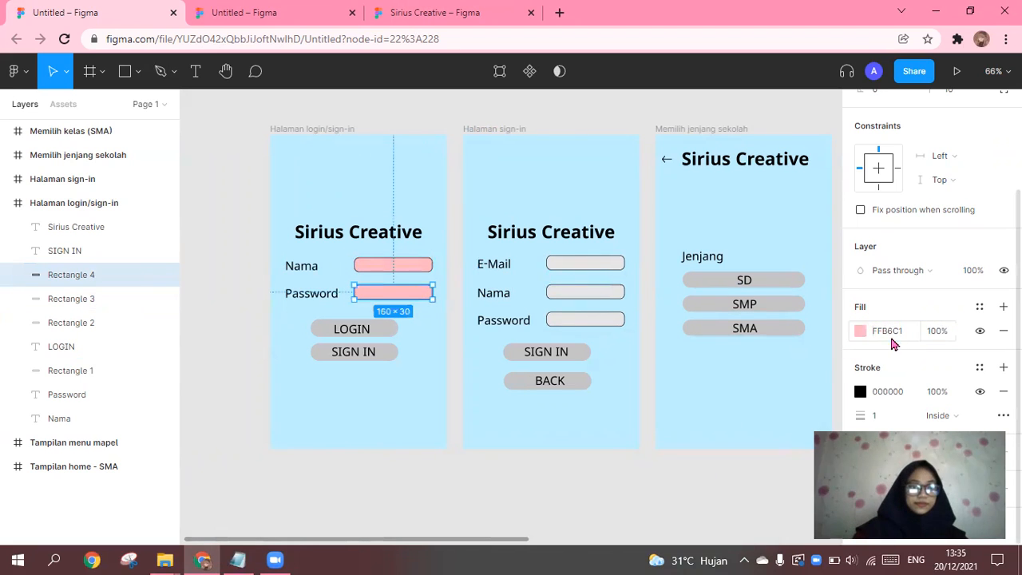
# Set the fill of the E-Mail, Nama and Password input boxes in the Halaman sign-in frame to FFB6C1 together
pyautogui.click(591, 270)
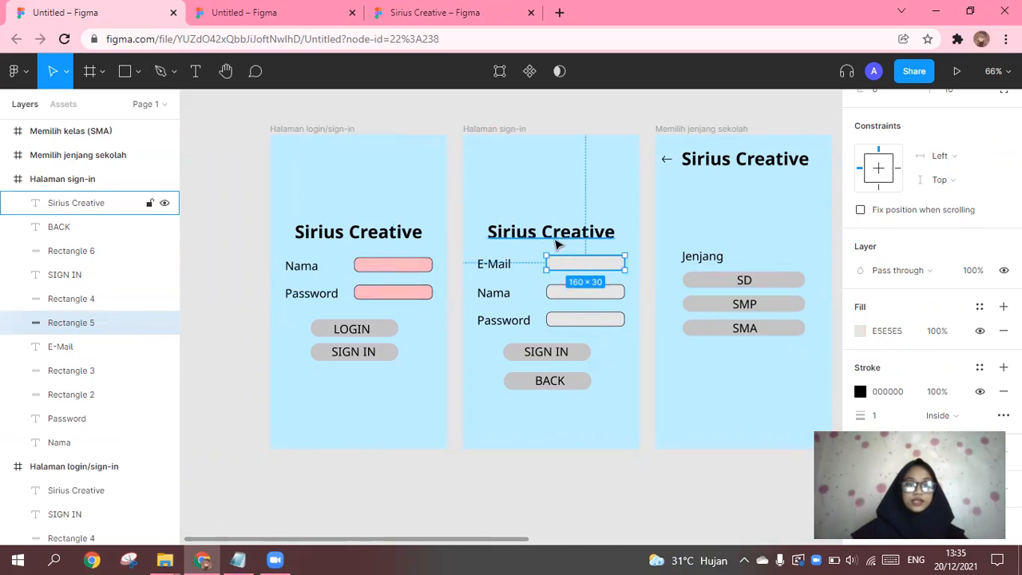
pyautogui.click(562, 192)
pyautogui.moveTo(538, 249); pyautogui.dragTo(566, 333)
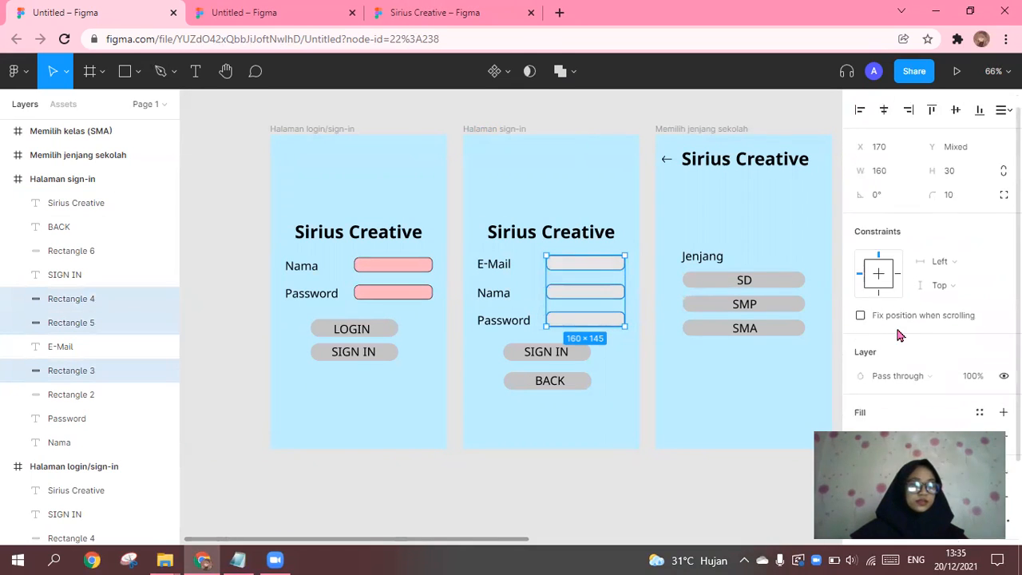
pyautogui.scroll(-3, 889, 376)
pyautogui.click(887, 330)
pyautogui.hotkey('ctrl', 'v')
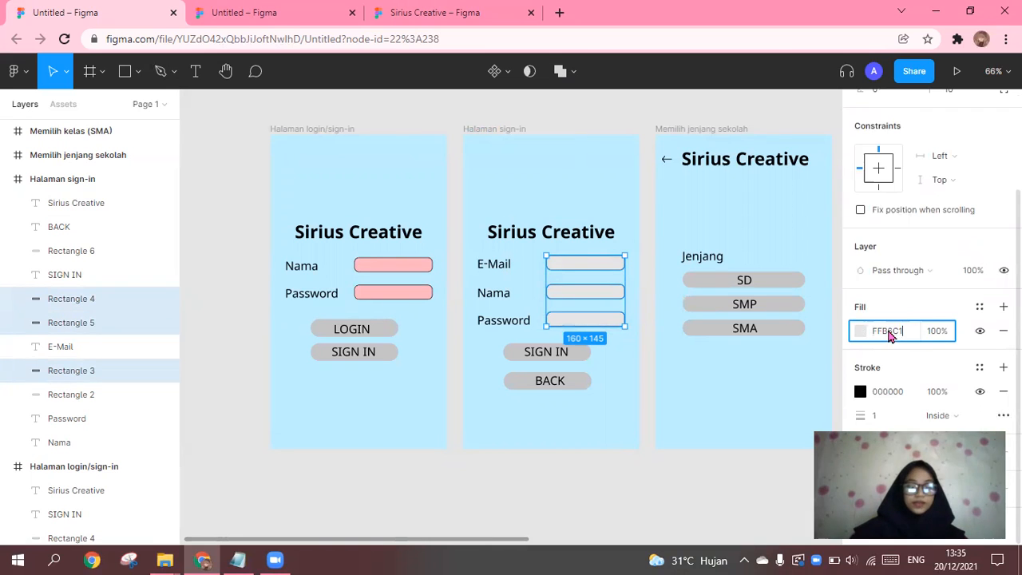
pyautogui.press('Return')
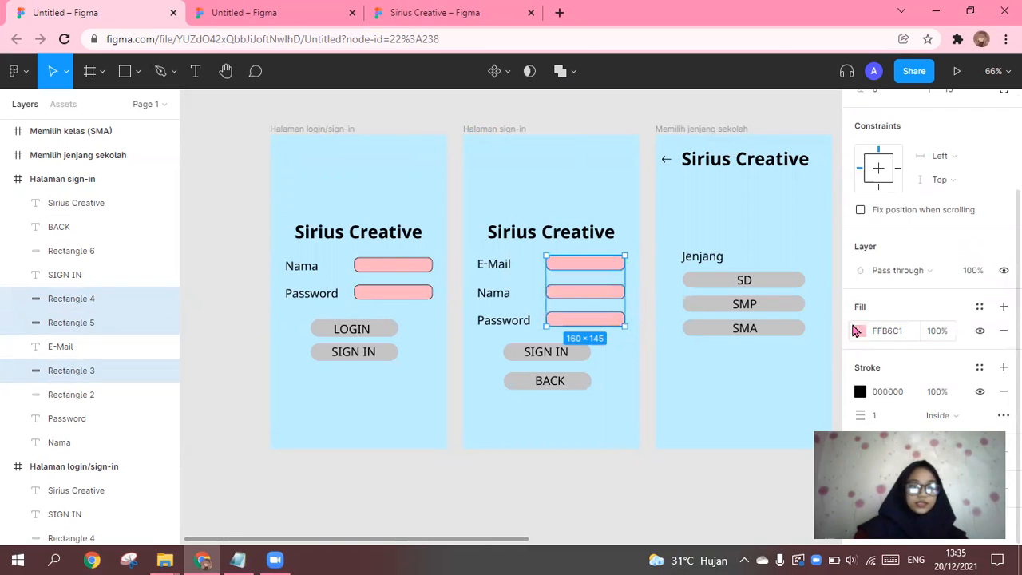
pyautogui.click(744, 248)
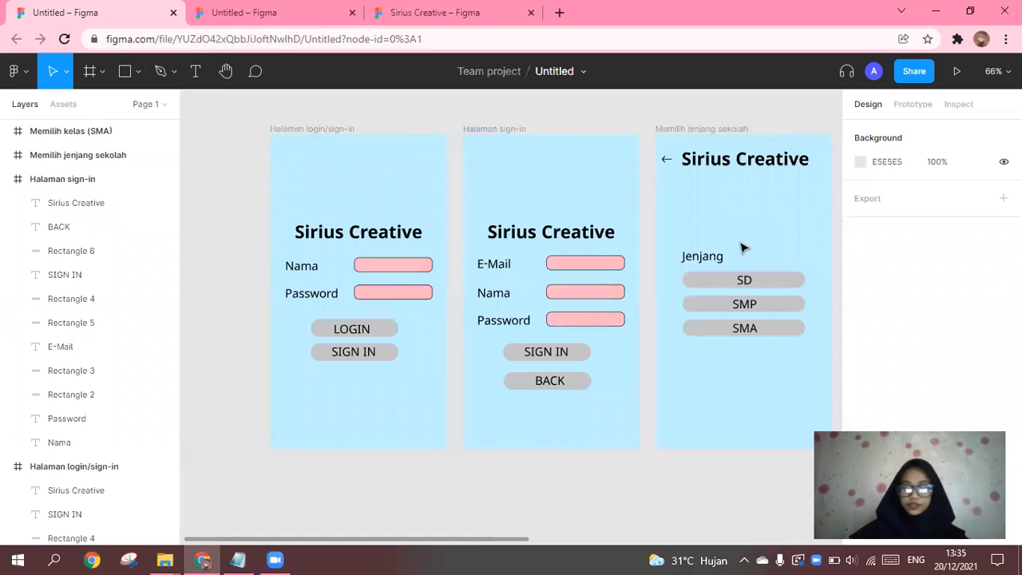
pyautogui.hscroll(3, 742, 249)
pyautogui.moveTo(407, 258); pyautogui.dragTo(456, 337)
pyautogui.click(583, 236)
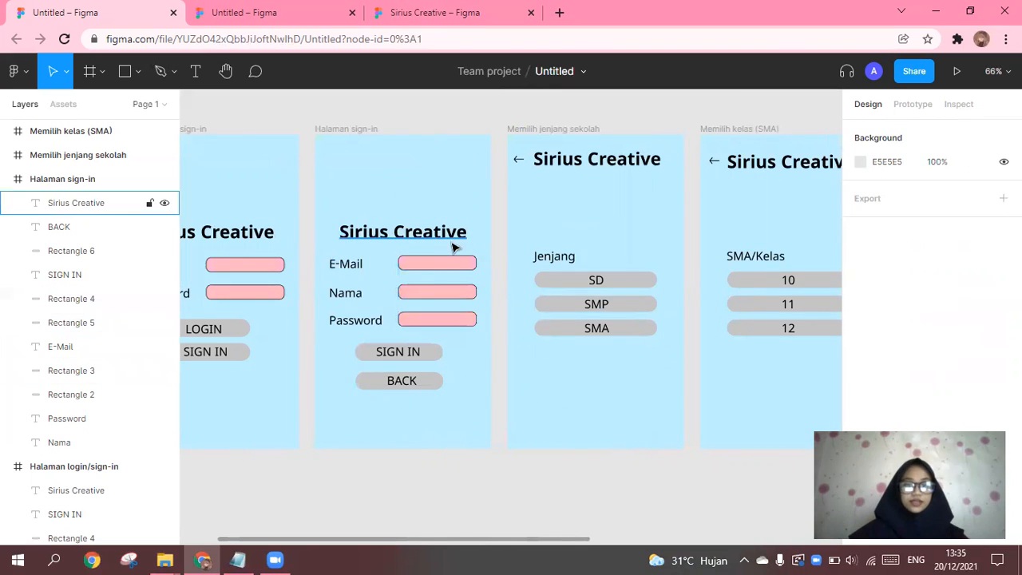
pyautogui.click(451, 264)
pyautogui.click(459, 292)
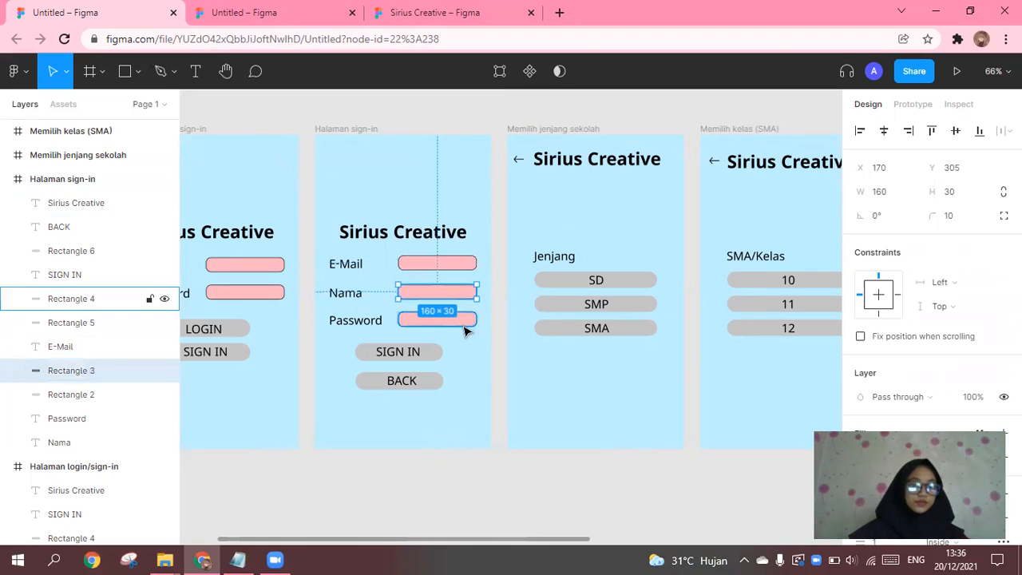
pyautogui.click(464, 326)
# Set the fill of the search box in the Tampilan home - SMA frame to FFB6C1
pyautogui.hscroll(5, 631, 291)
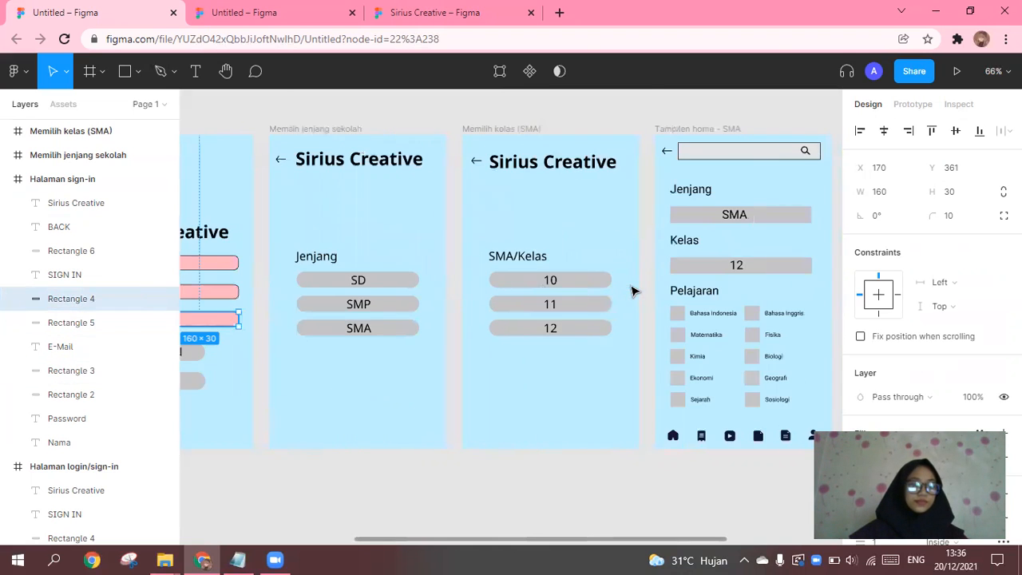
pyautogui.hscroll(6, 631, 291)
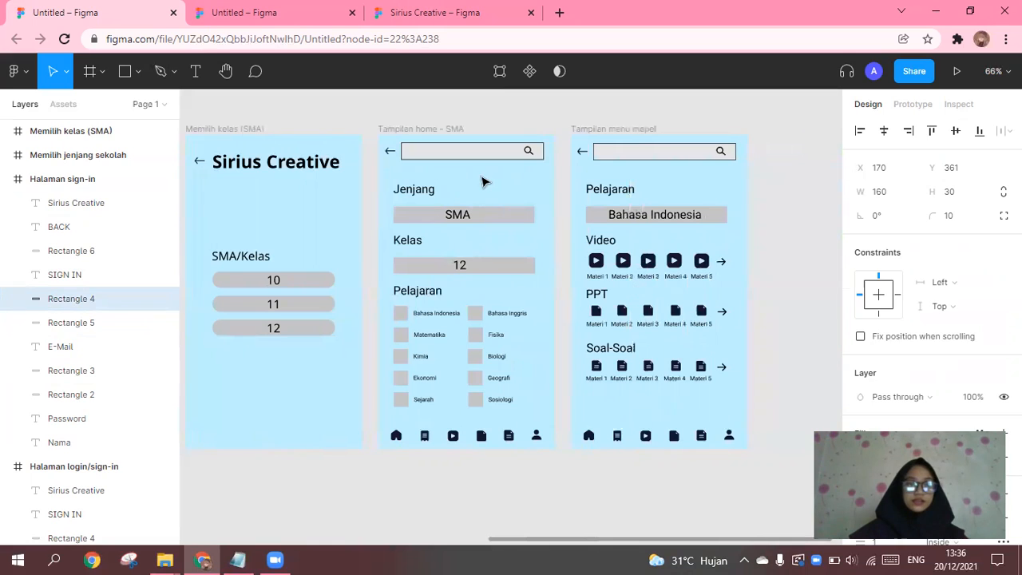
pyautogui.click(472, 152)
pyautogui.scroll(-4, 891, 335)
pyautogui.click(886, 305)
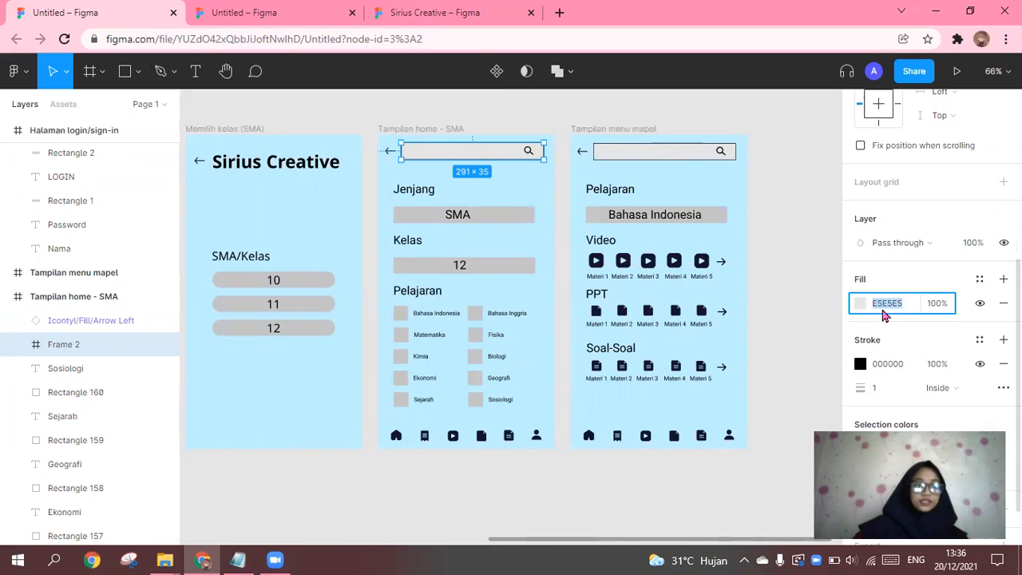
pyautogui.press('super+v')
pyautogui.click(893, 120)
pyautogui.press('Return')
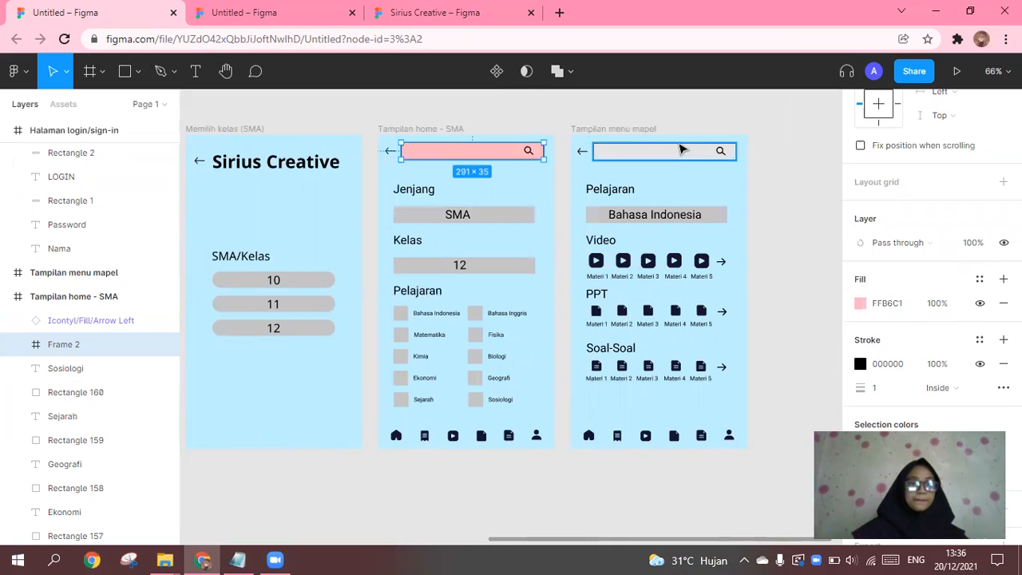
# Set the fill of the search box in the Tampilan menu mapel frame to FFB6C1
pyautogui.click(679, 151)
pyautogui.click(876, 307)
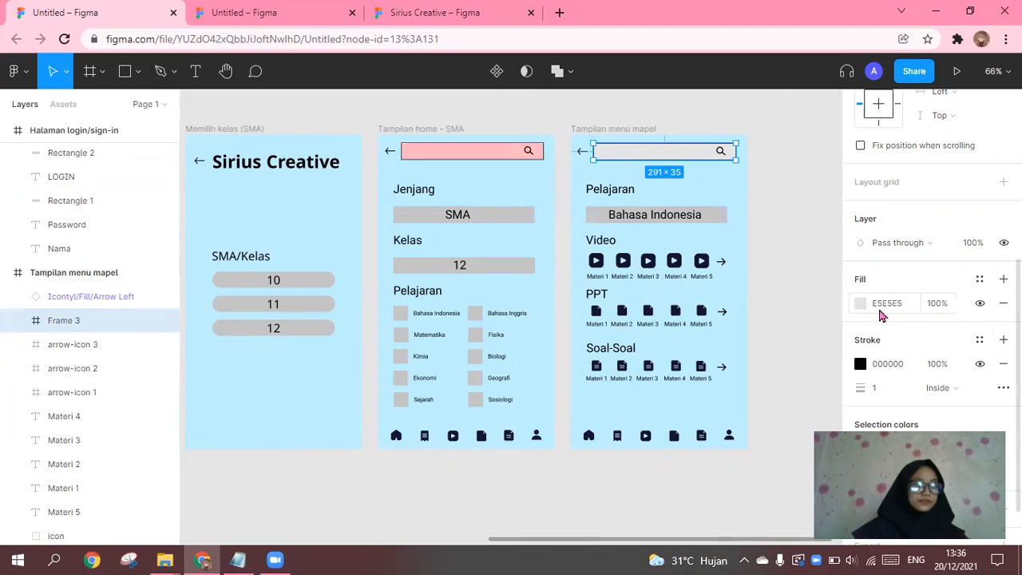
pyautogui.hotkey('ctrl', 'v')
pyautogui.press('Return')
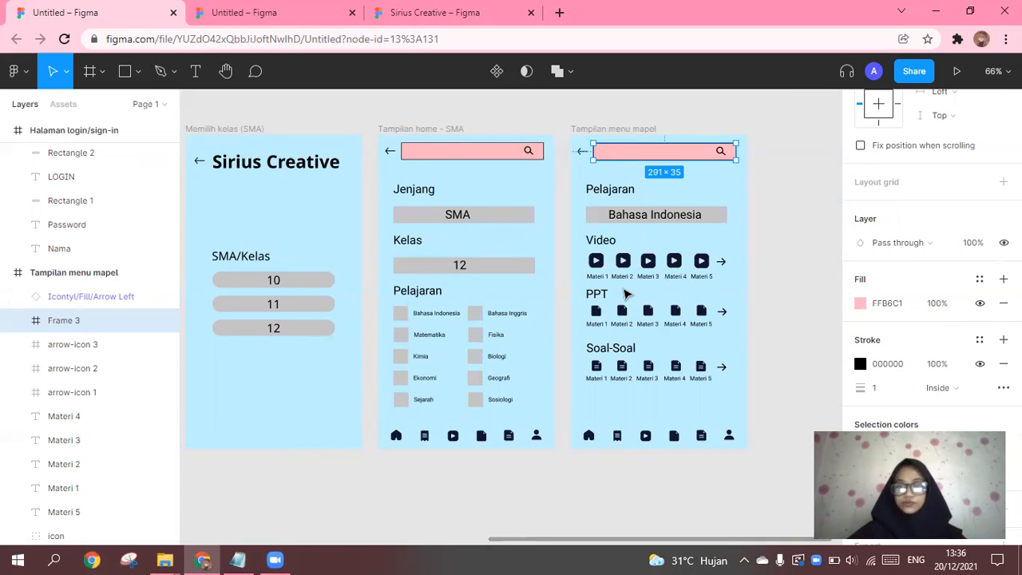
# Copy the button color code FF69B4 from the Notepad notes and return to the login frames in Figma
pyautogui.hscroll(-10, 627, 294)
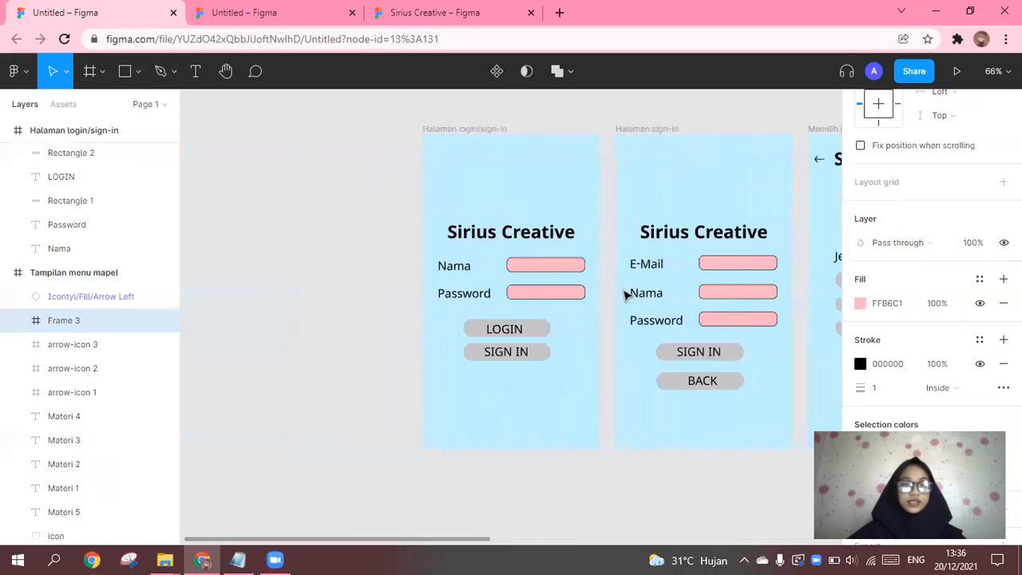
pyautogui.hscroll(4, 627, 295)
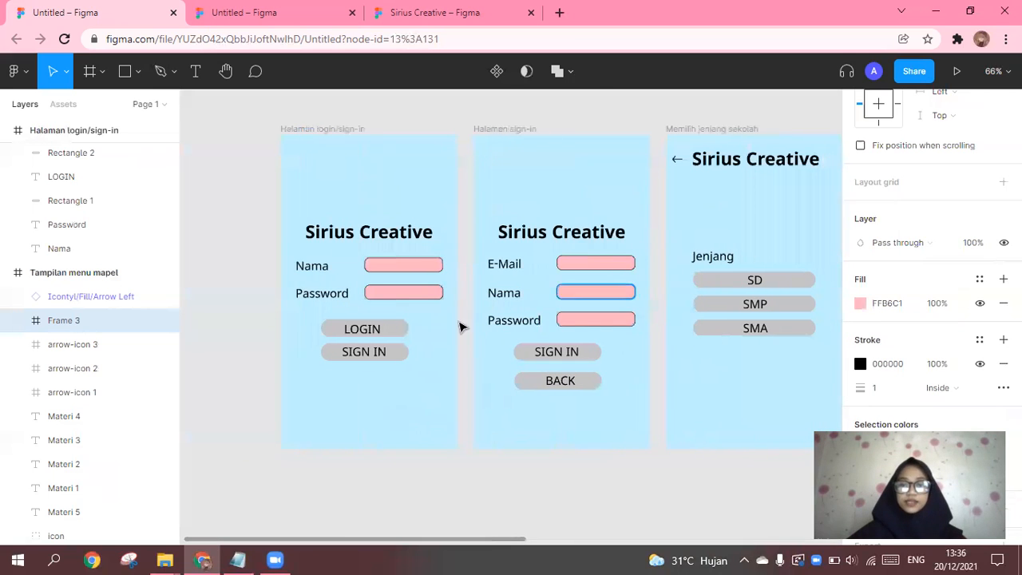
pyautogui.click(237, 560)
pyautogui.doubleClick(512, 385)
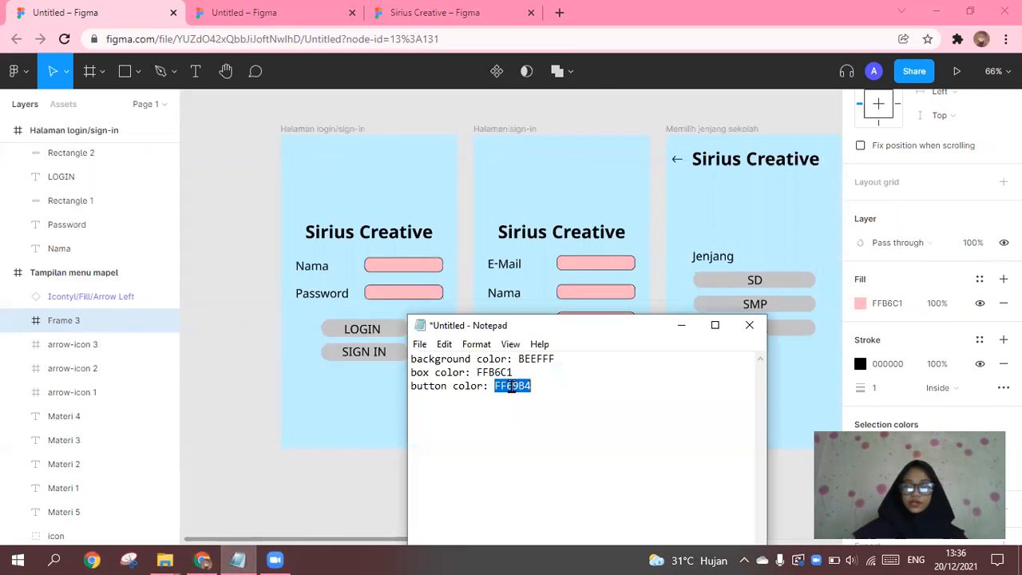
pyautogui.click(354, 372)
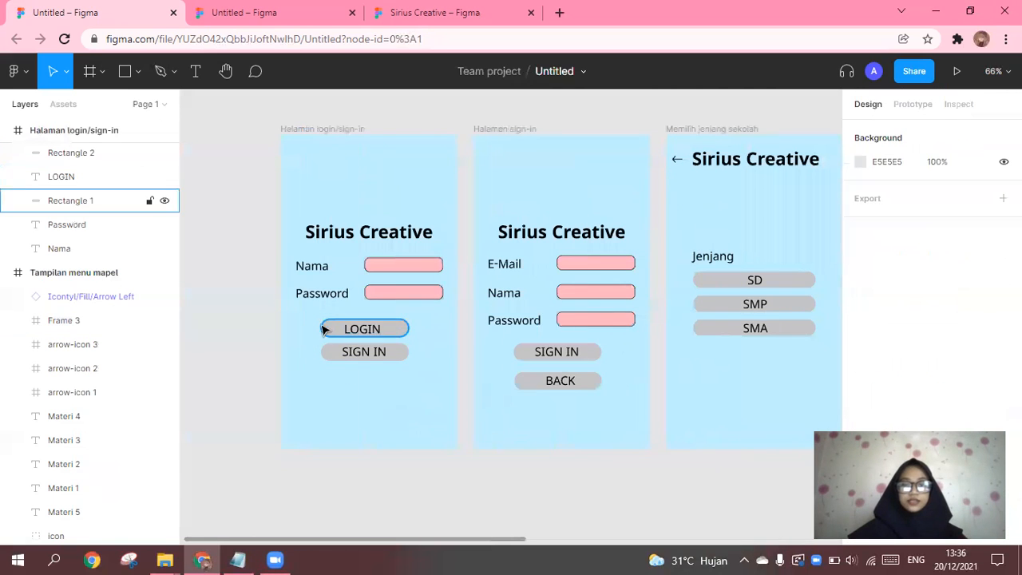
# Change the gray selection color of the LOGIN and SIGN IN buttons in the Halaman login/sign-in frame to FF69B4
pyautogui.moveTo(392, 335); pyautogui.dragTo(429, 383)
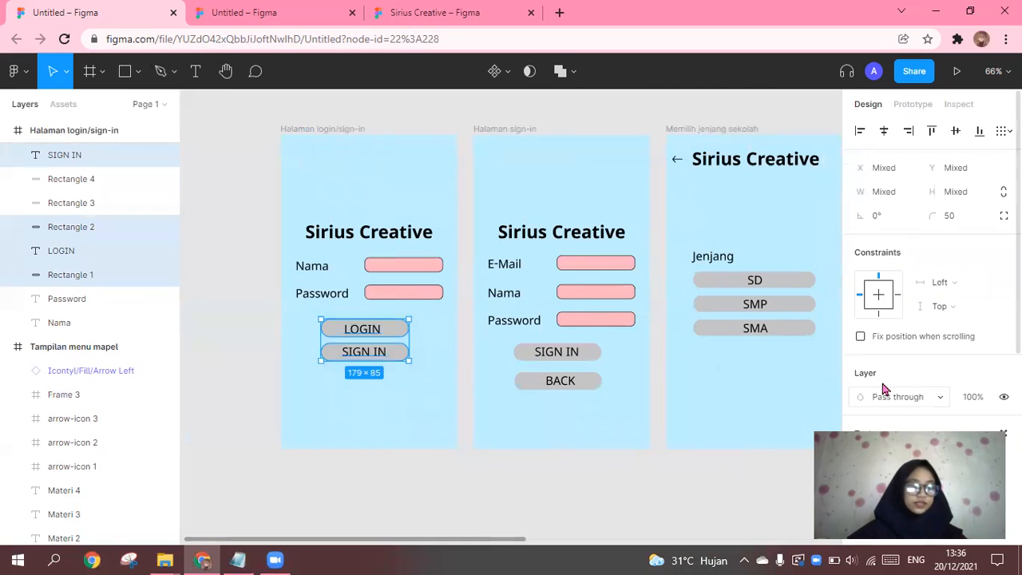
pyautogui.scroll(-3, 884, 389)
pyautogui.scroll(-2, 886, 271)
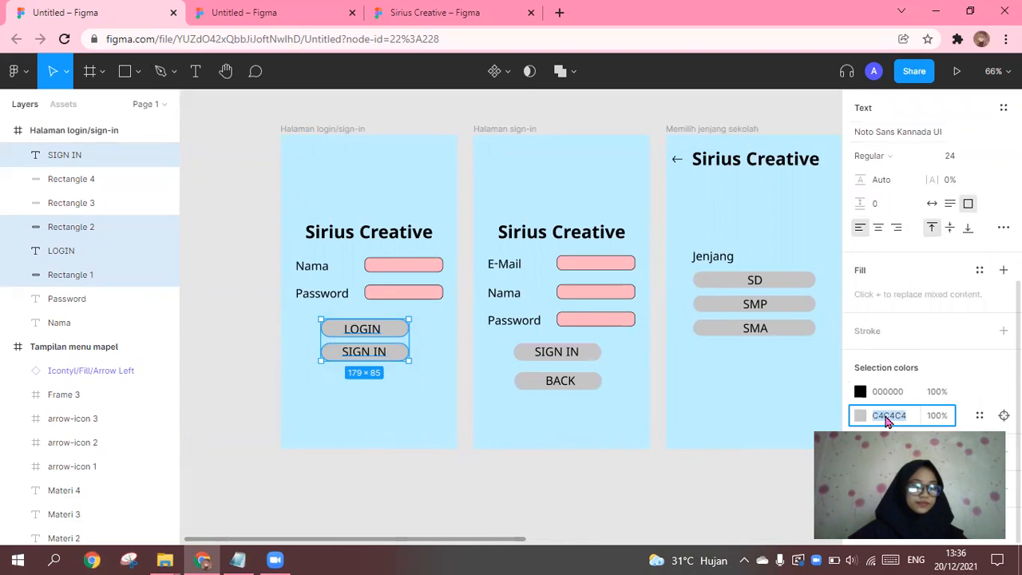
pyautogui.press('Return')
# Change the gray selection color of the SIGN IN and BACK buttons in the Halaman sign-in frame to FF69B4
pyautogui.moveTo(508, 345); pyautogui.dragTo(606, 390)
pyautogui.scroll(-4, 903, 368)
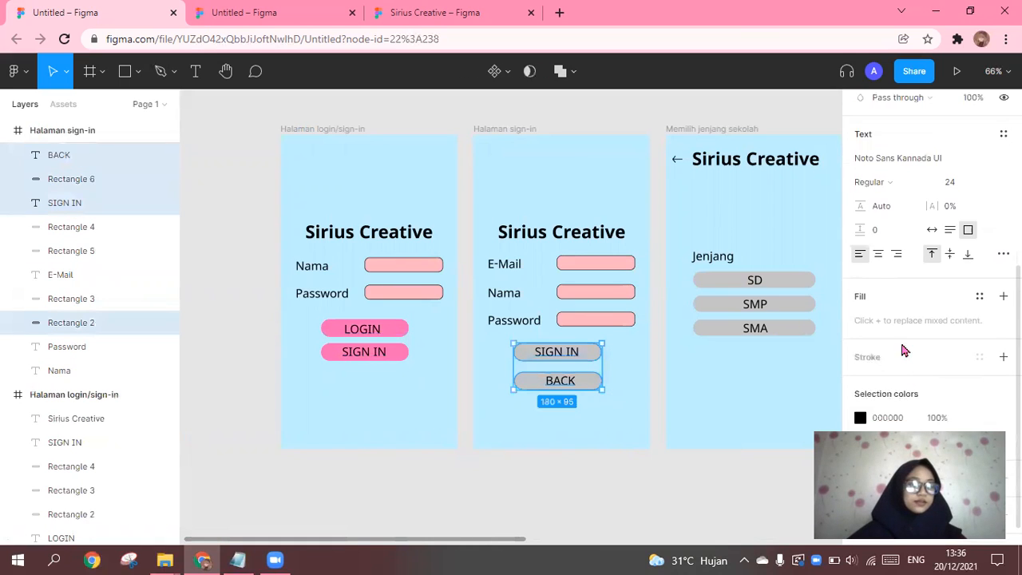
pyautogui.scroll(-1, 887, 267)
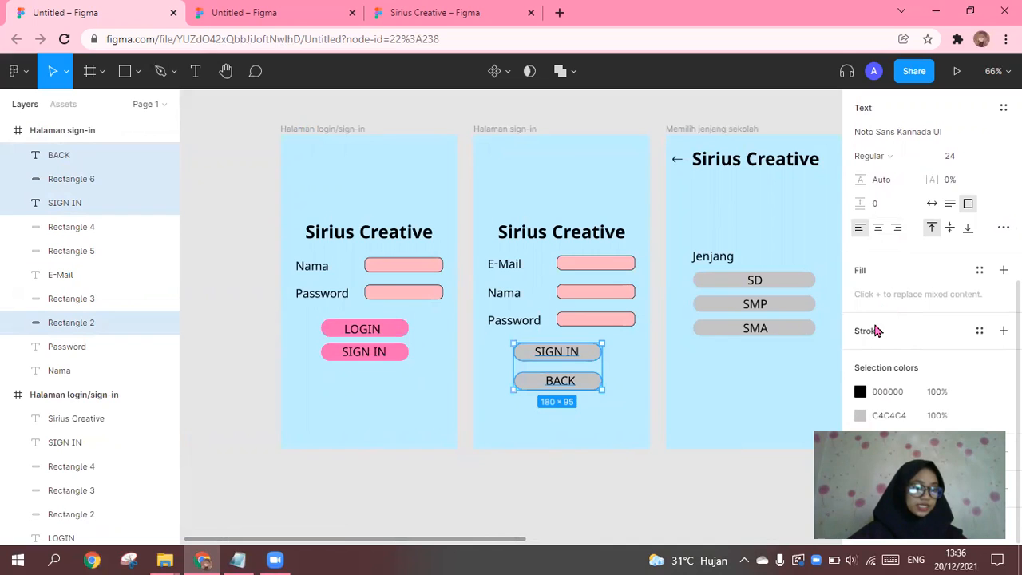
pyautogui.press('Return')
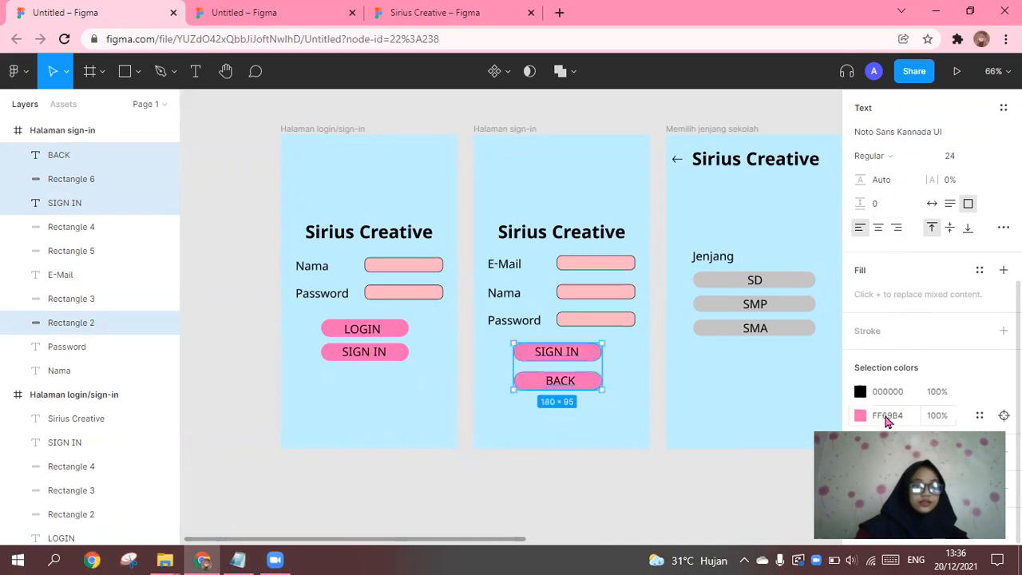
pyautogui.click(755, 375)
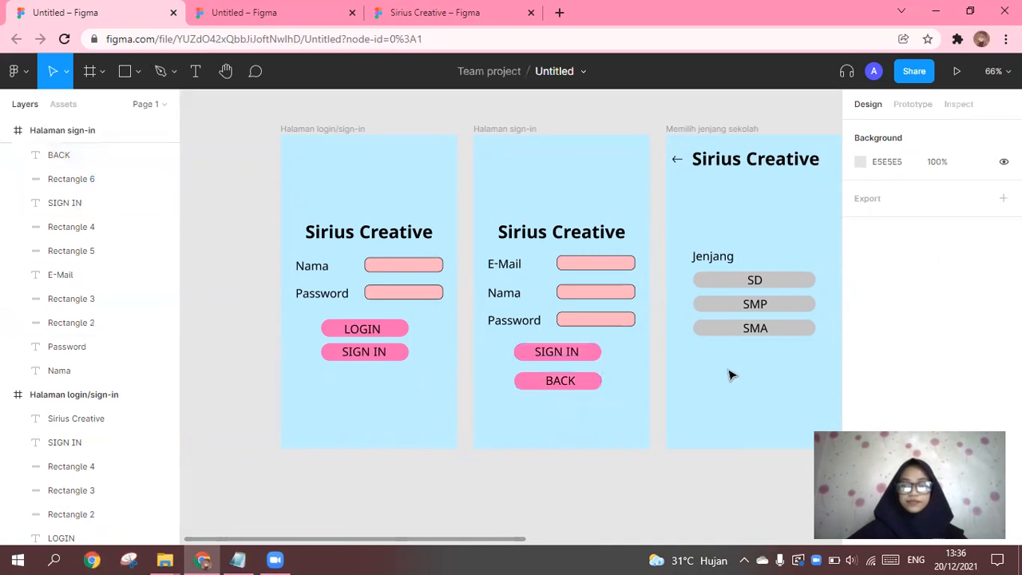
# Set the fill of the SD button in the Memilih jenjang sekolah frame to FF69B4
pyautogui.hscroll(3, 730, 374)
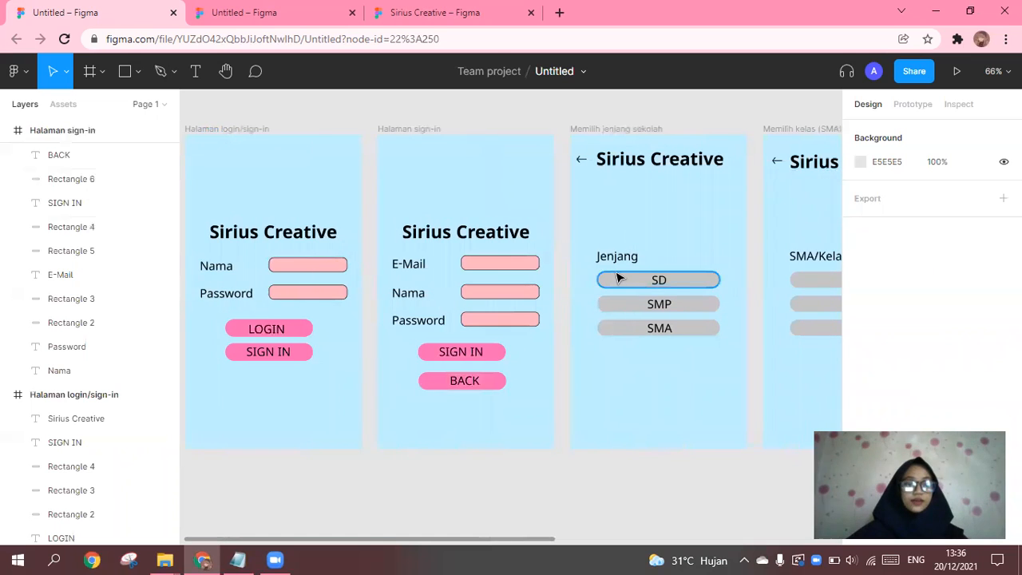
pyautogui.click(619, 277)
pyautogui.scroll(-3, 878, 288)
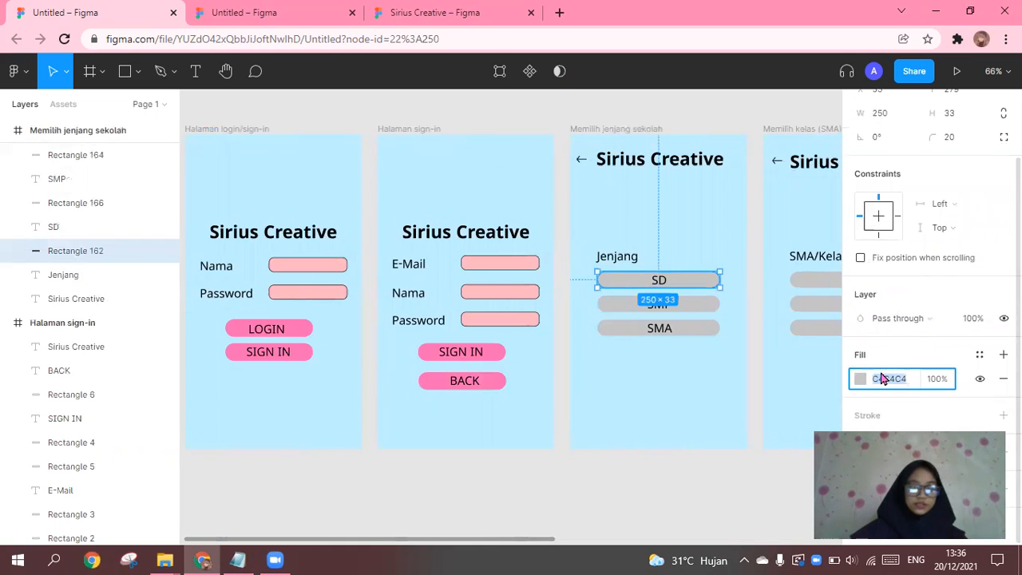
pyautogui.write('FF69B4')
pyautogui.press('Return')
# Set the fill of the SMP and SMA buttons in the Memilih jenjang sekolah frame to FF69B4, one after the other
pyautogui.click(707, 307)
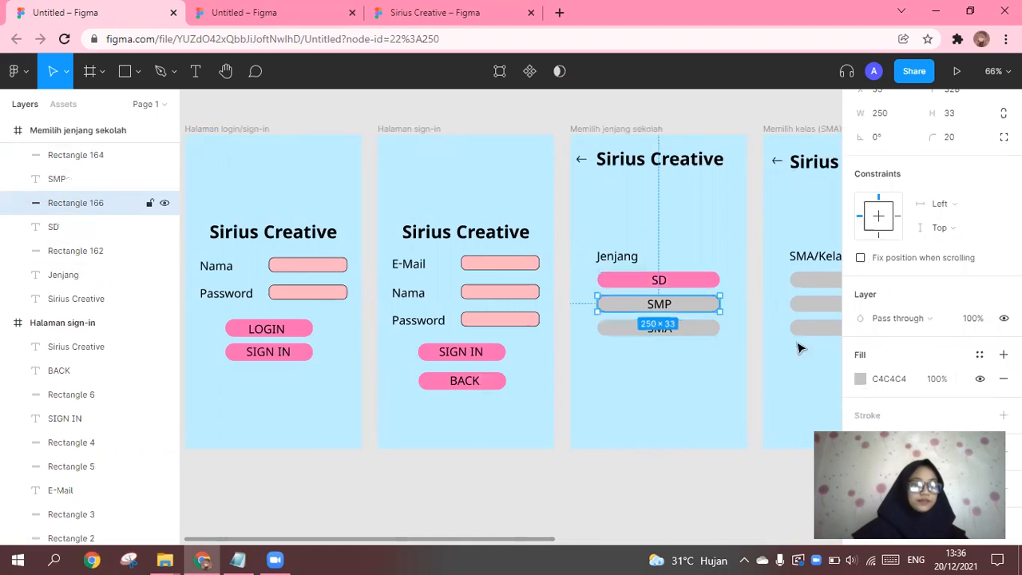
pyautogui.click(894, 382)
pyautogui.write('FF69B4')
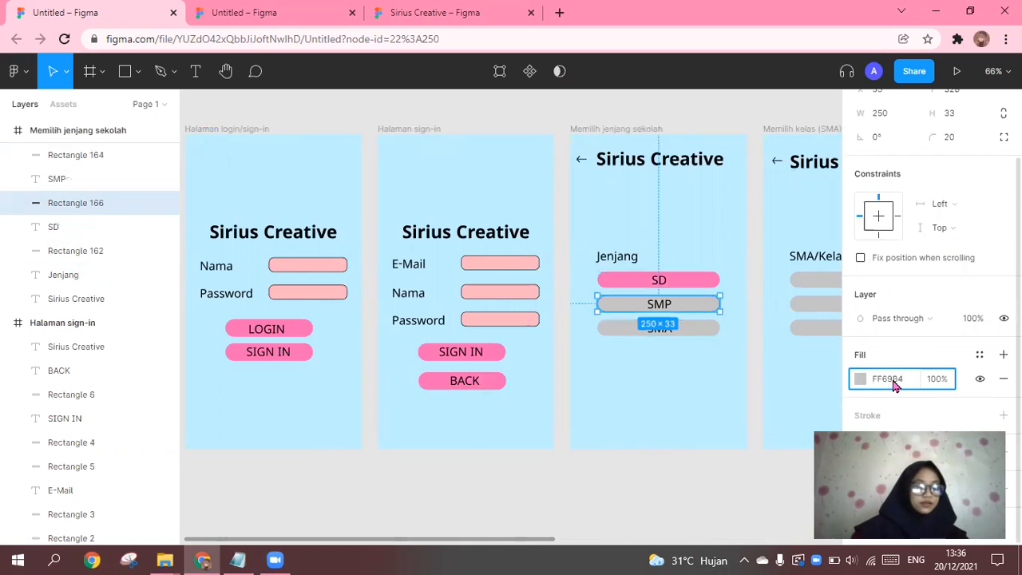
pyautogui.press('Return')
pyautogui.click(627, 329)
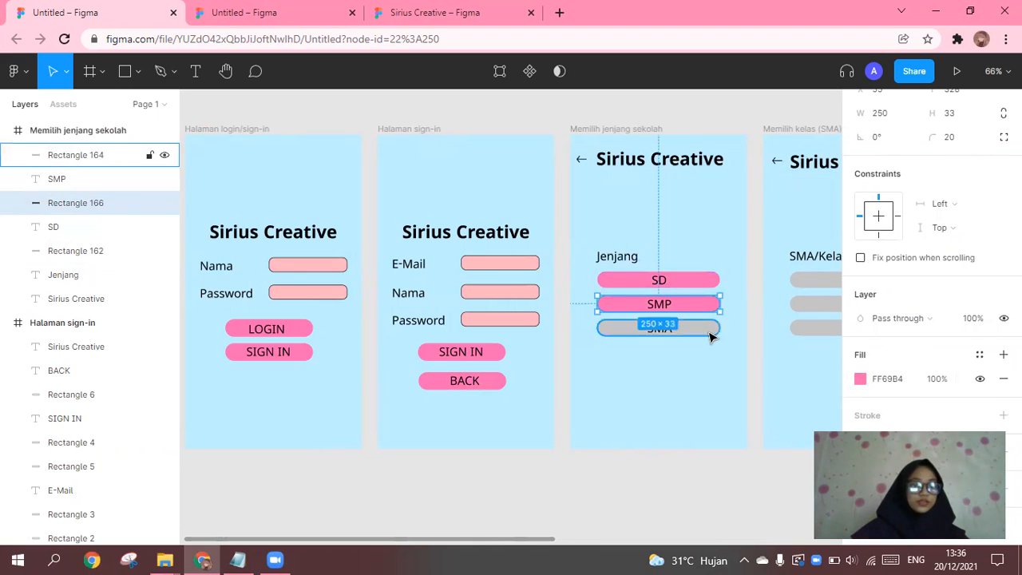
pyautogui.click(900, 382)
pyautogui.write('FF69B4')
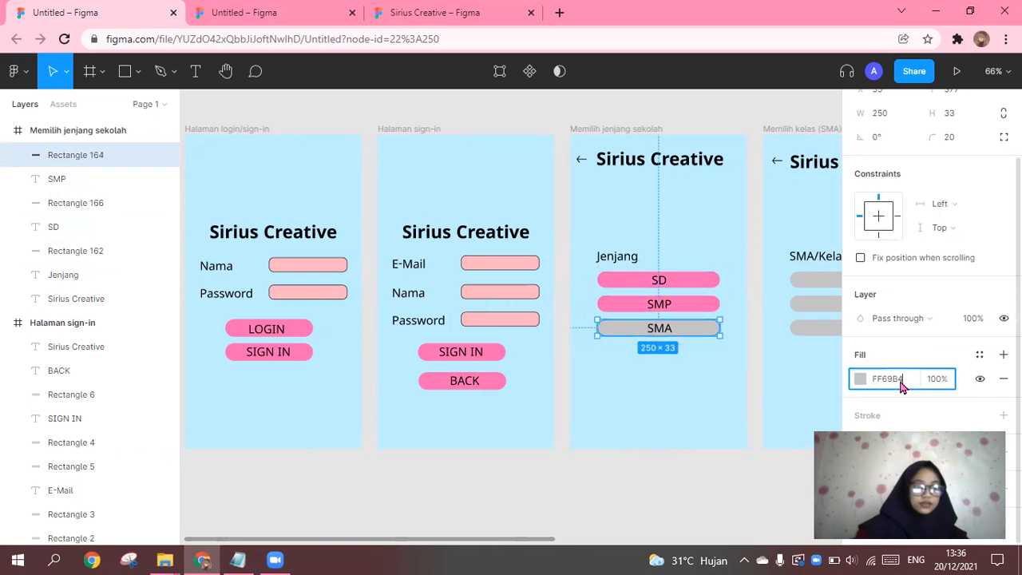
pyautogui.press('Return')
# Change the gray selection color of the 10, 11 and 12 buttons in the Memilih kelas (SMA) frame to FF69B4 together
pyautogui.hscroll(5, 793, 352)
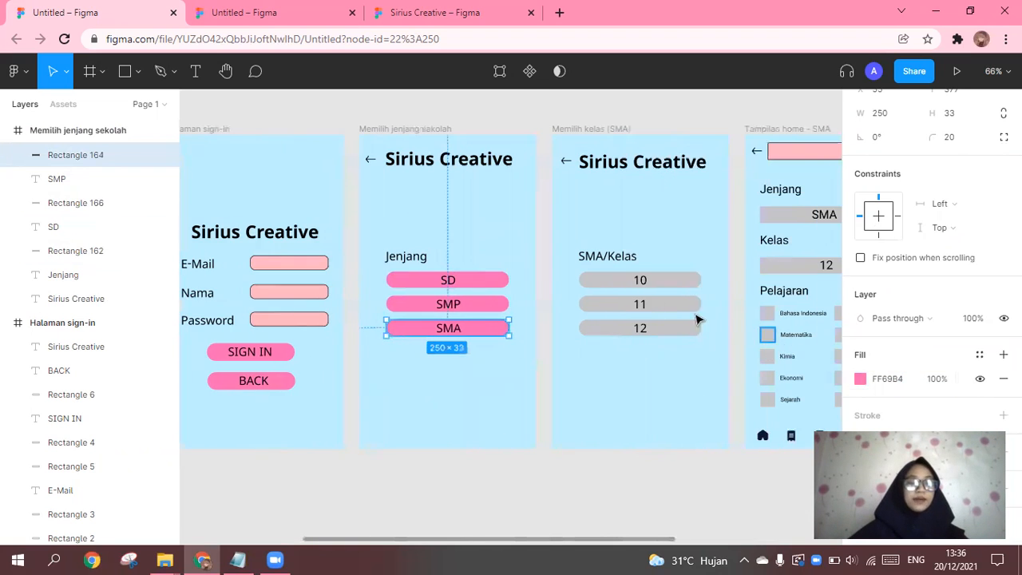
pyautogui.click(595, 280)
pyautogui.moveTo(697, 323); pyautogui.dragTo(710, 352)
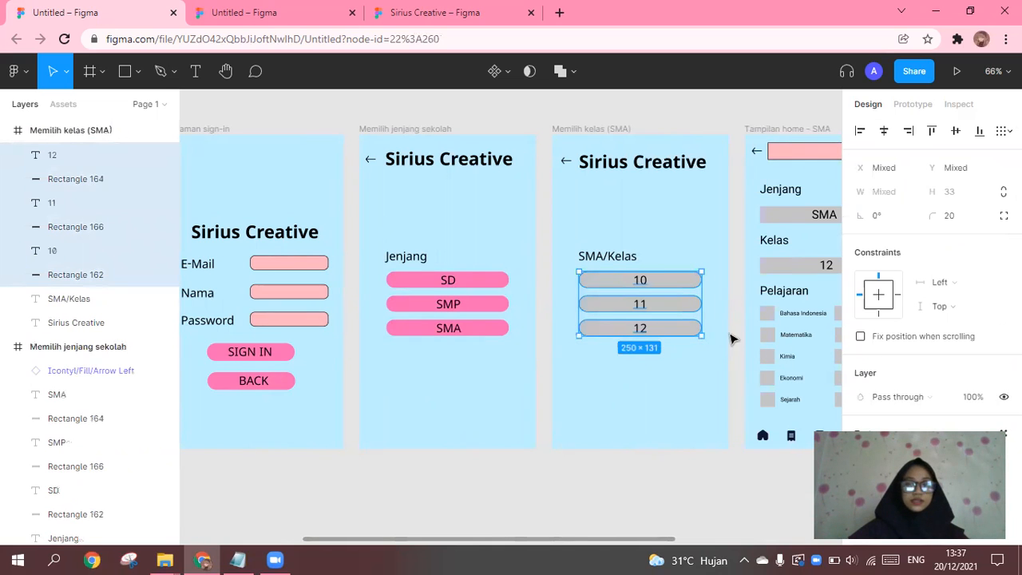
pyautogui.scroll(-1, 731, 340)
pyautogui.scroll(-3, 894, 391)
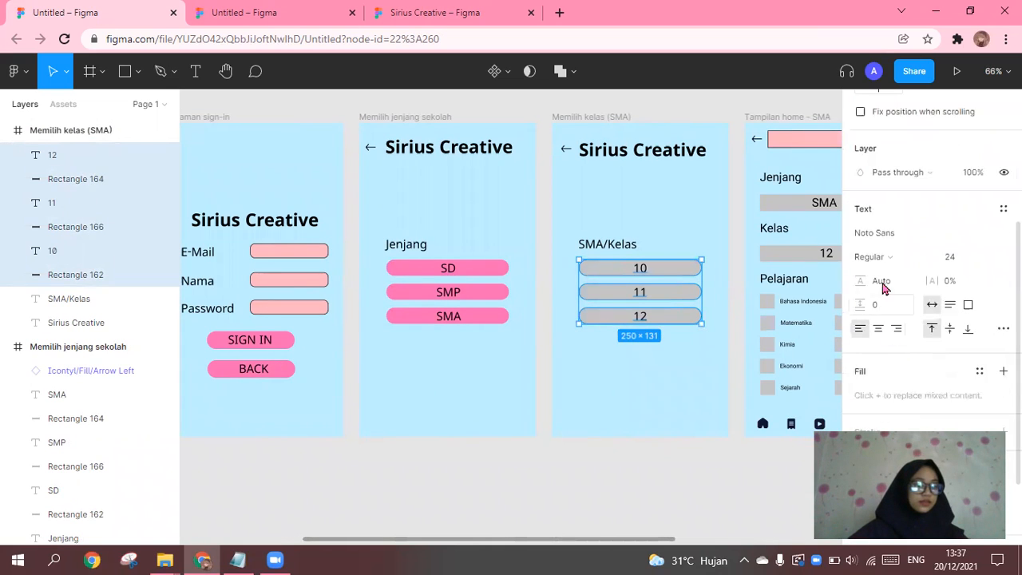
pyautogui.scroll(-2, 884, 317)
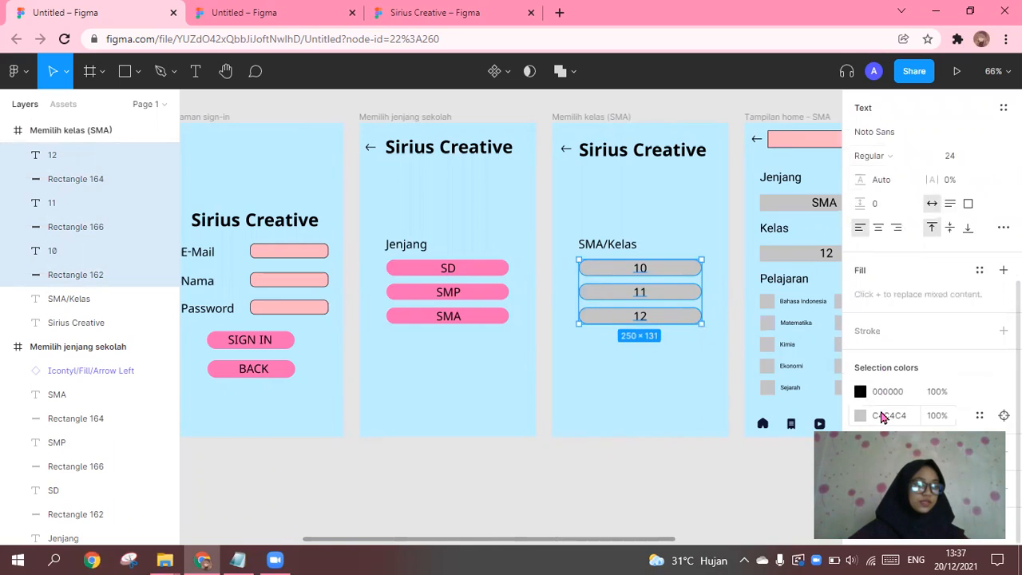
pyautogui.press('Return')
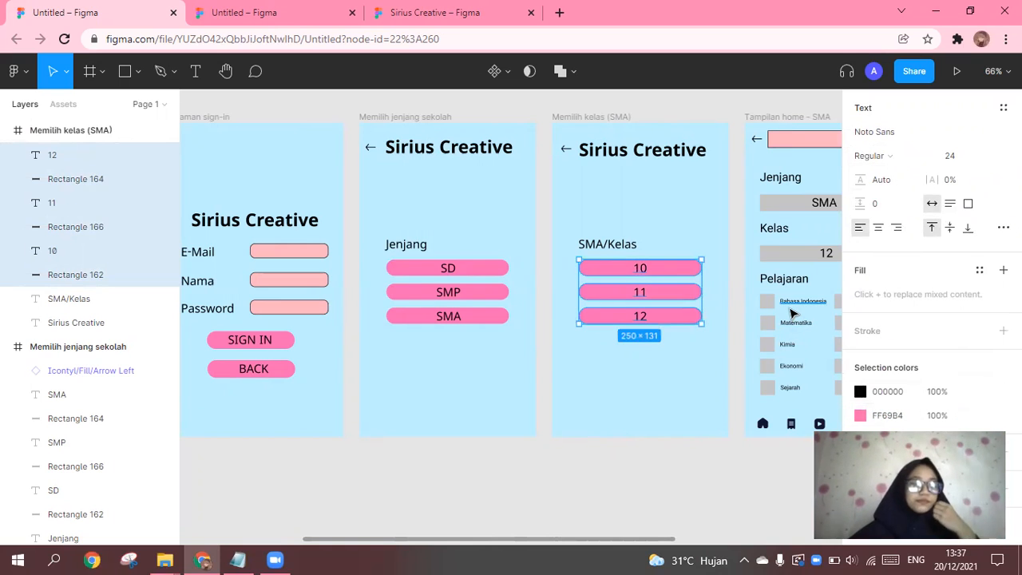
# Set the fill of the SMA bar under Jenjang in the Tampilan home - SMA frame to FF69B4
pyautogui.hscroll(5, 793, 314)
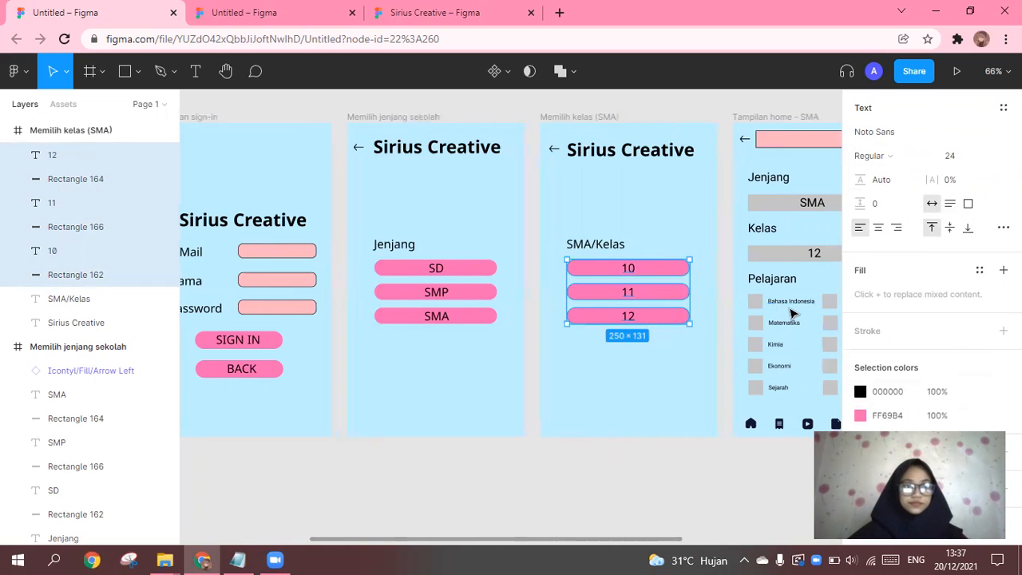
pyautogui.hscroll(2, 691, 233)
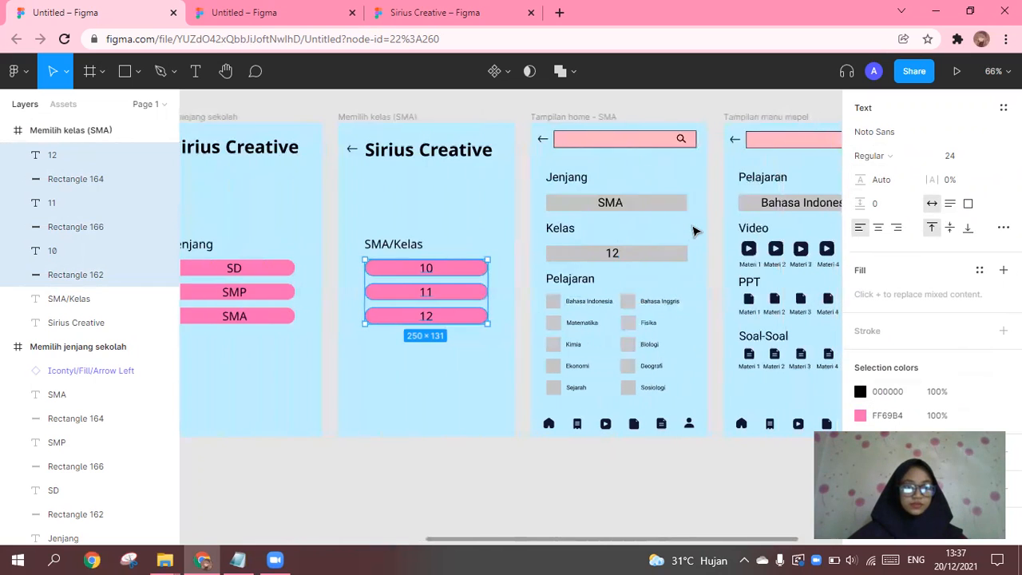
pyautogui.click(656, 202)
pyautogui.scroll(-1, 758, 288)
pyautogui.click(906, 381)
pyautogui.write('FF69B4')
pyautogui.press('Return')
# Set the fill of the 12 bar under Kelas in the Tampilan home - SMA frame to FF69B4
pyautogui.click(662, 237)
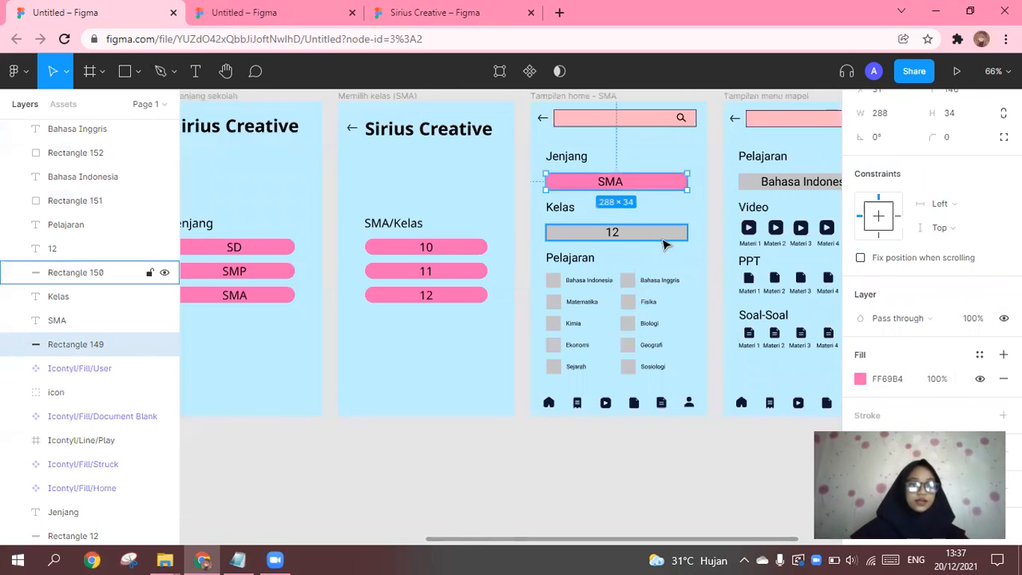
pyautogui.click(900, 381)
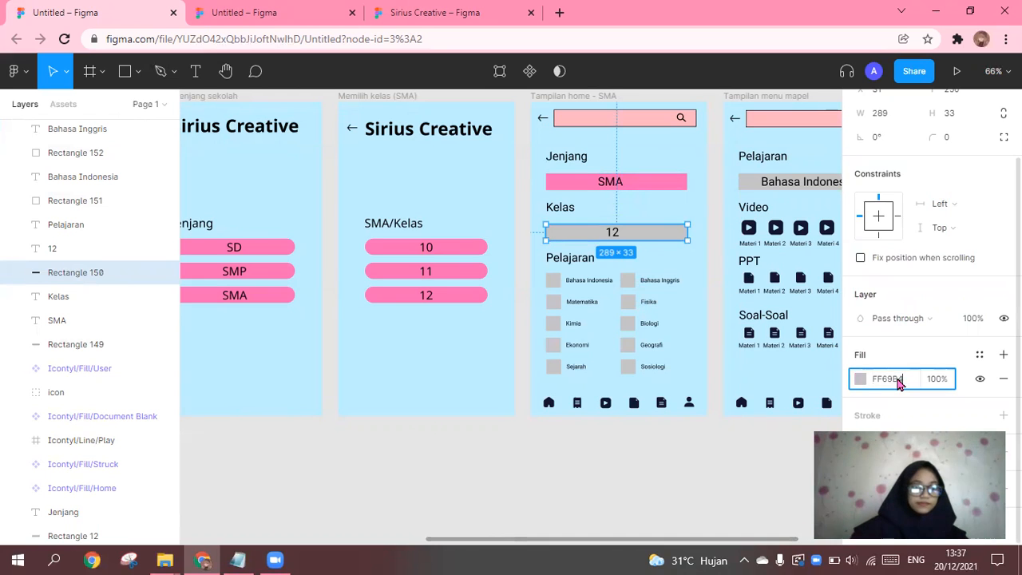
pyautogui.write('FF69B4')
pyautogui.press('Return')
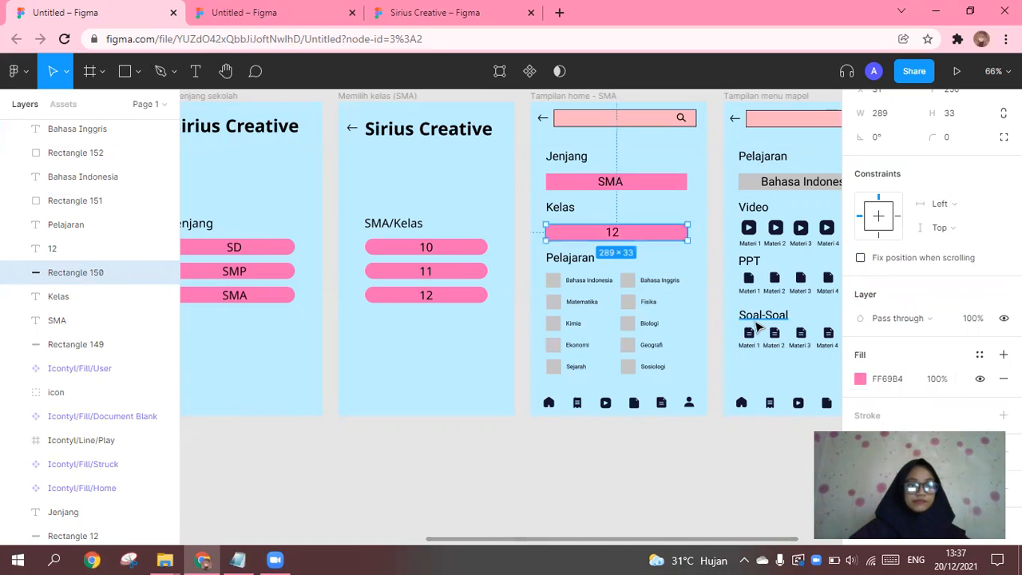
# Set the fill of the Bahasa Indonesia bar in the Tampilan menu mapel frame to FF69B4
pyautogui.scroll(3, 758, 328)
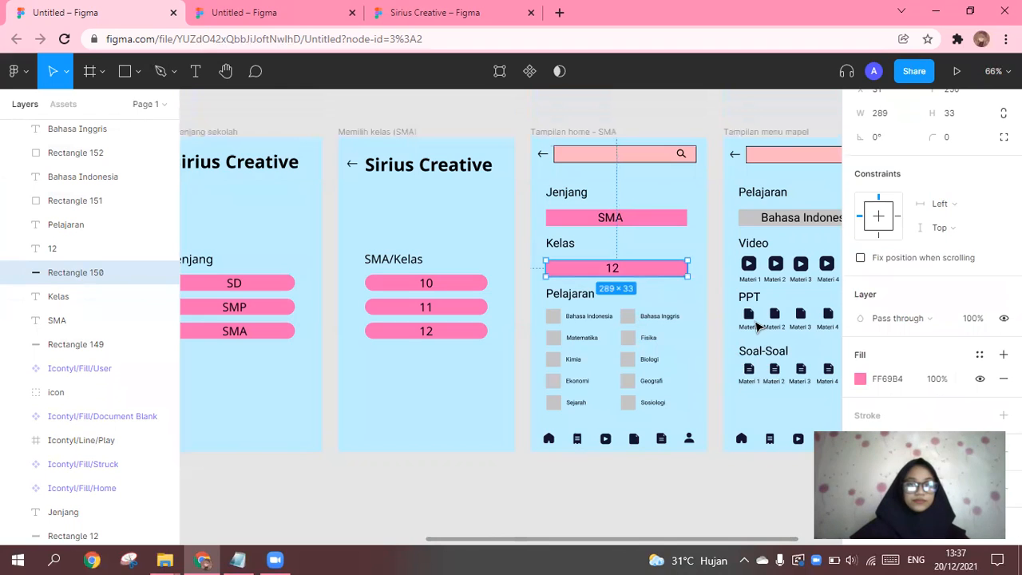
pyautogui.hscroll(5, 758, 327)
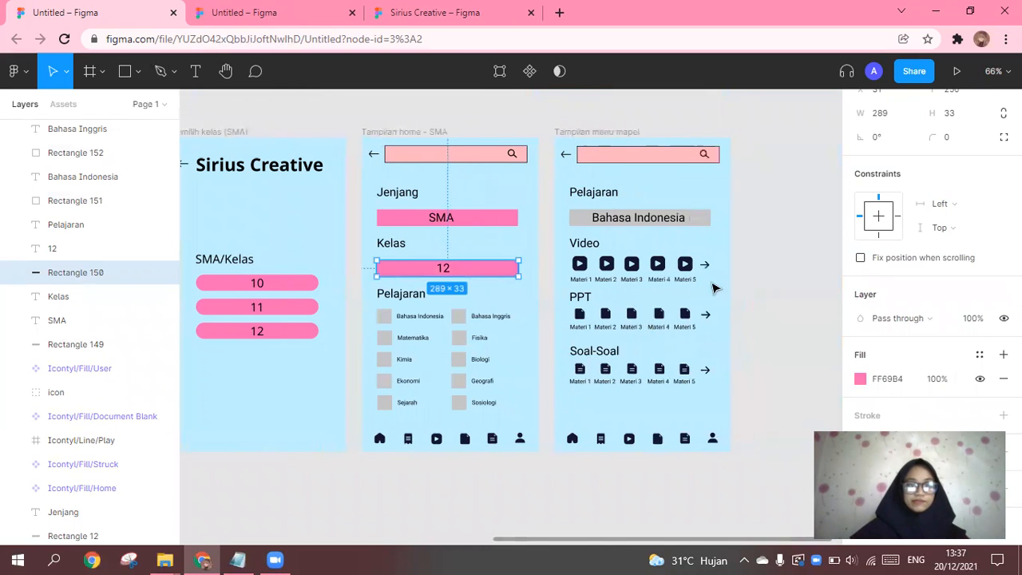
pyautogui.click(693, 218)
pyautogui.click(878, 381)
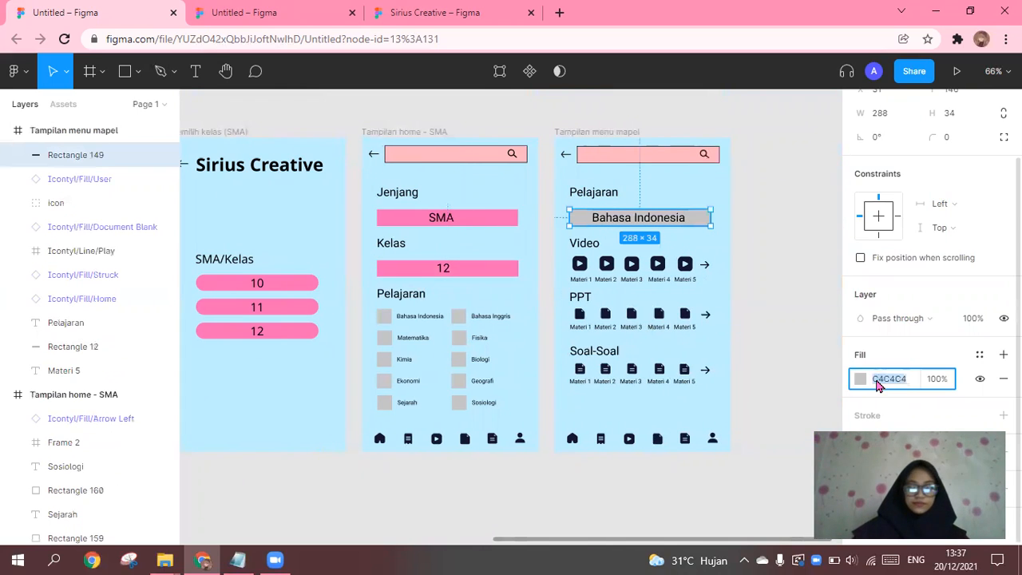
pyautogui.write('FF69B4')
pyautogui.press('Return')
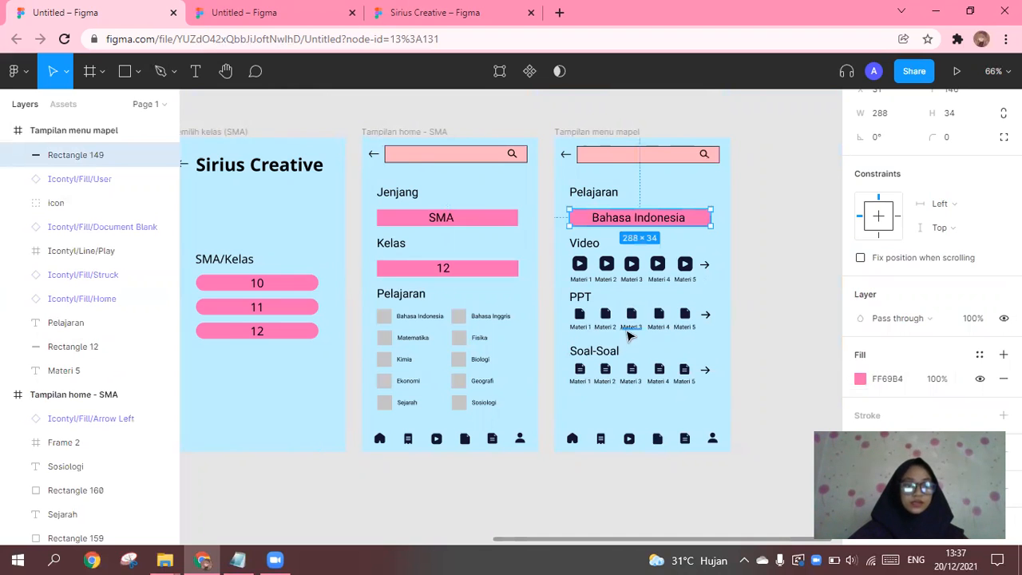
# Examine the recolored frames and the subject squares under Pelajaran in the Tampilan home - SMA frame up close
pyautogui.hscroll(-4, 559, 331)
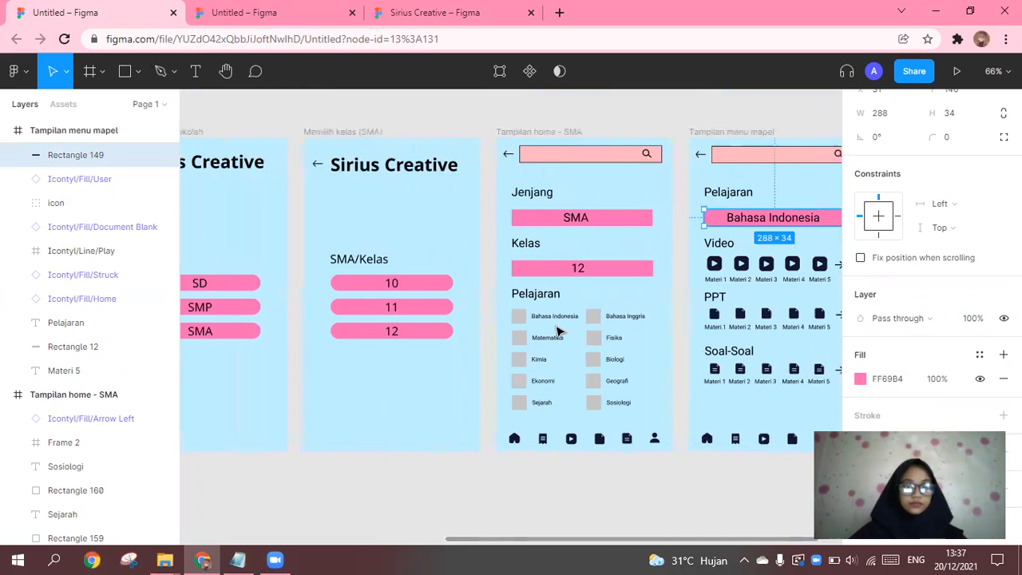
pyautogui.scroll(-2, 598, 312)
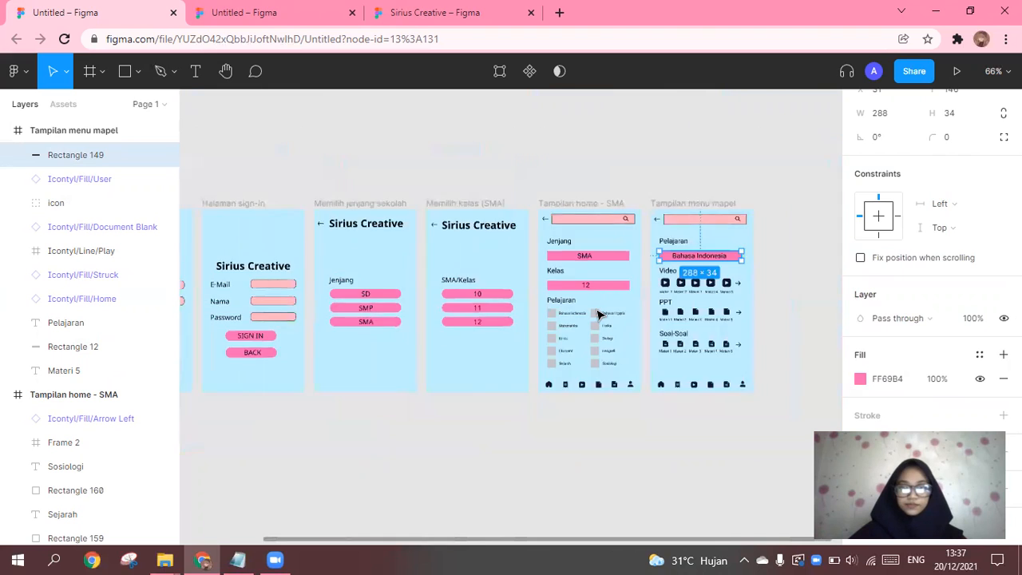
pyautogui.scroll(4, 599, 316)
pyautogui.scroll(1, 599, 314)
pyautogui.hscroll(-10, 598, 314)
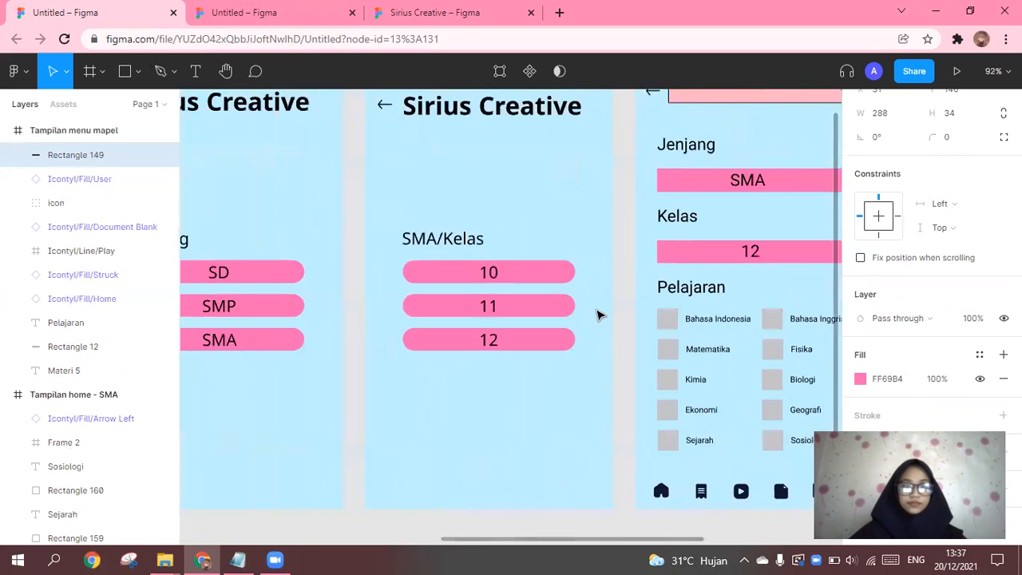
pyautogui.hscroll(8, 598, 314)
pyautogui.hscroll(5, 598, 314)
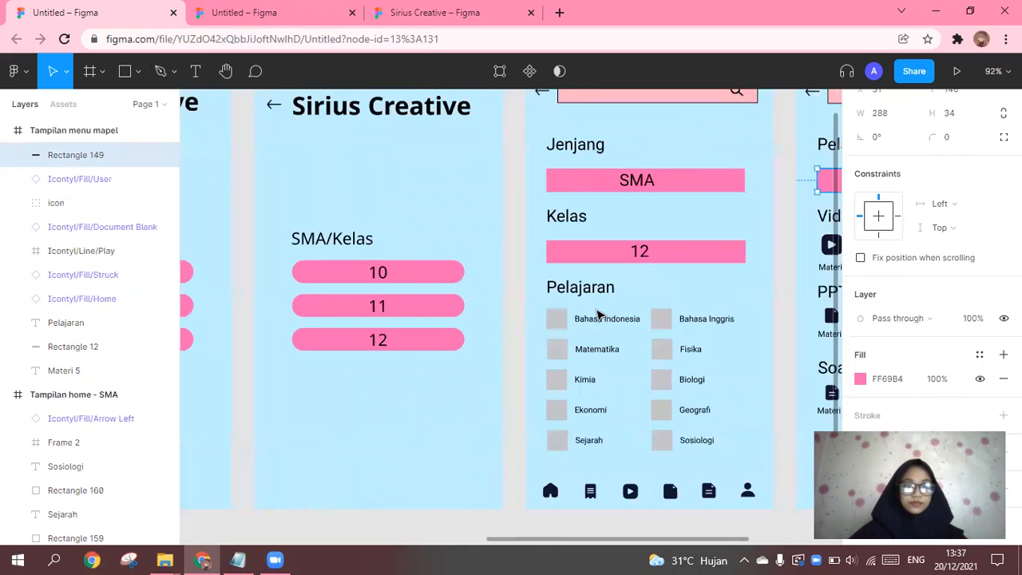
pyautogui.scroll(2, 471, 323)
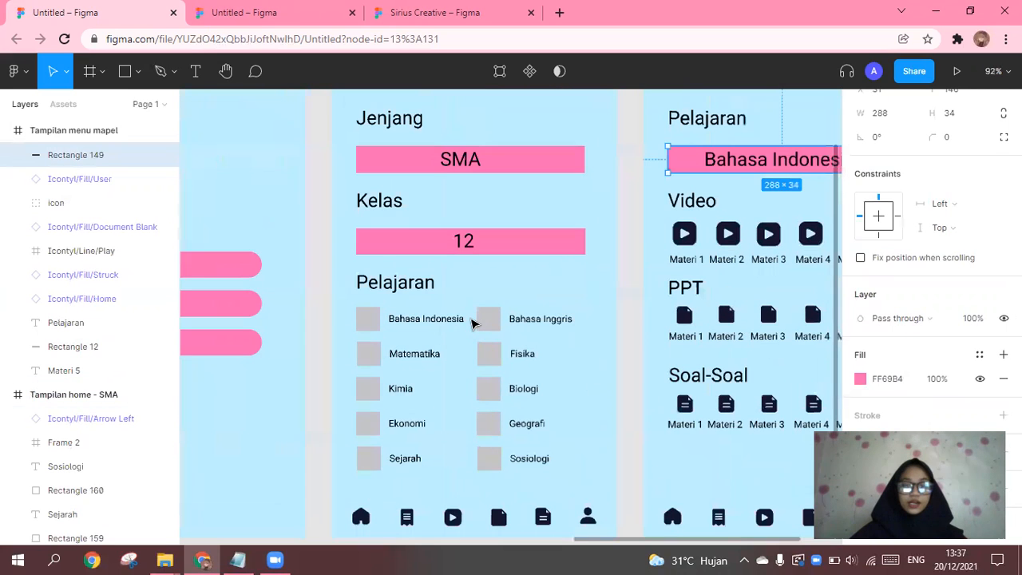
# Set the fill of the five squares beside Bahasa Indonesia, Matematika, Kimia, Ekonomi and Sejarah to FF69B4
pyautogui.scroll(-2, 471, 323)
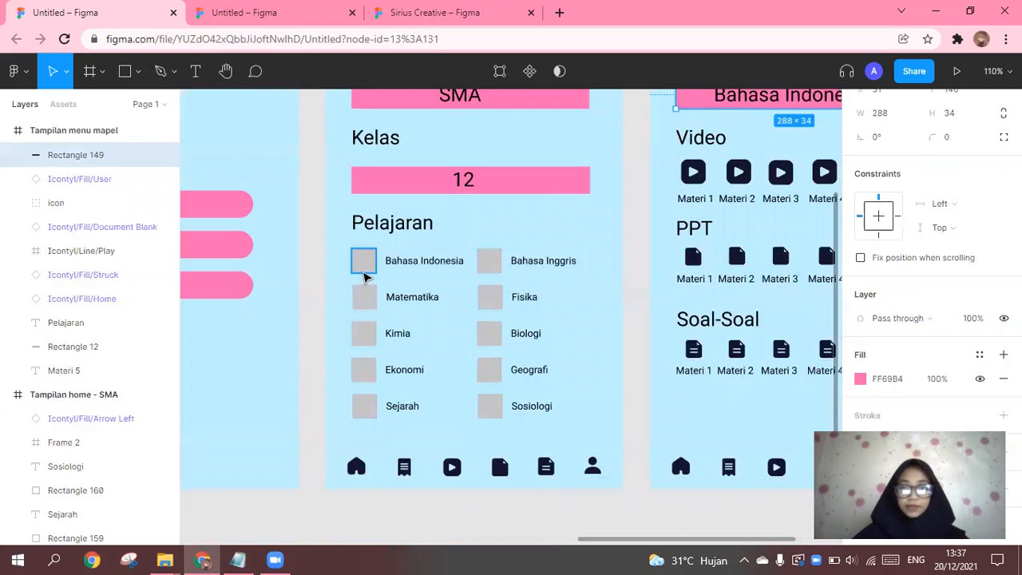
pyautogui.click(364, 272)
pyautogui.moveTo(340, 253); pyautogui.dragTo(382, 417)
pyautogui.scroll(-3, 919, 367)
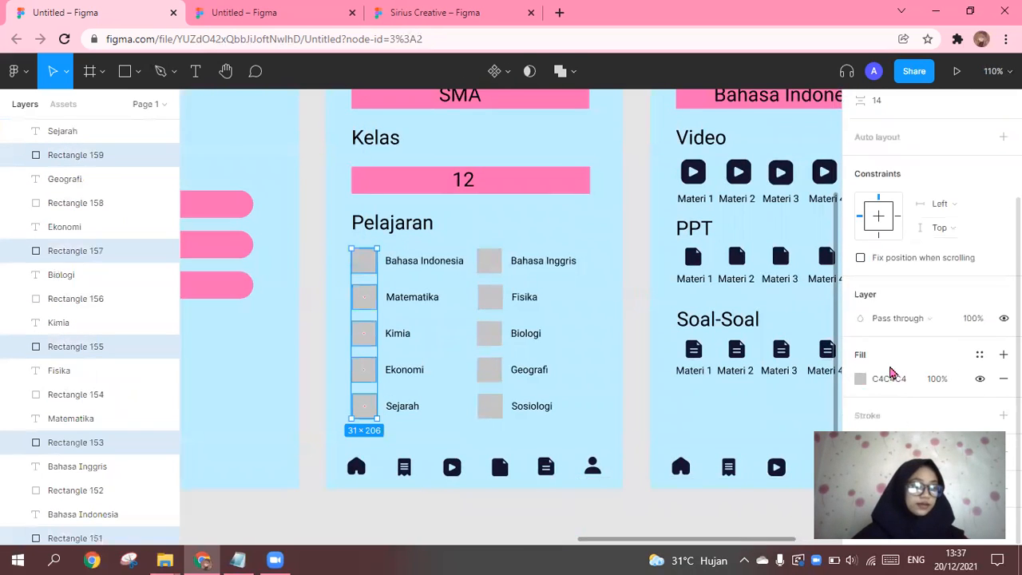
pyautogui.click(889, 379)
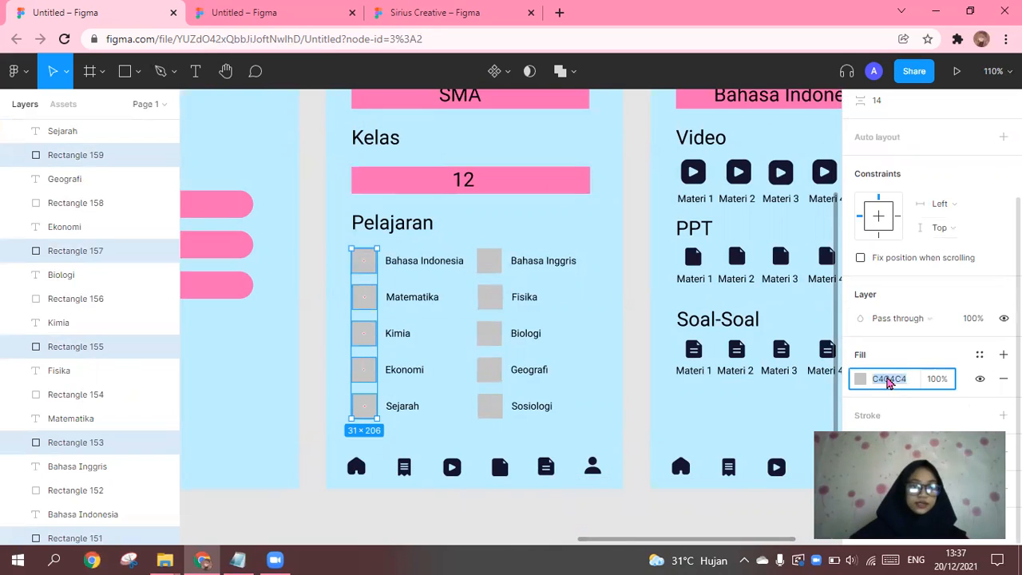
pyautogui.write('FF80B4')
pyautogui.press('Return')
# Set the fill of the five squares beside Bahasa Inggris, Fisika, Biologi, Geografi and Sosiologi to FF69B4
pyautogui.moveTo(464, 236); pyautogui.dragTo(501, 421)
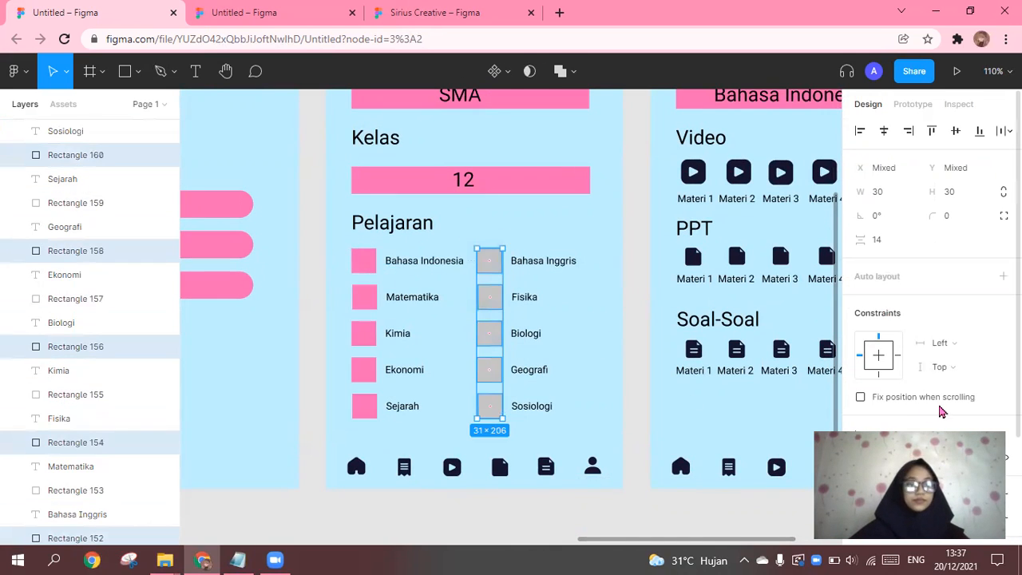
pyautogui.scroll(-3, 891, 285)
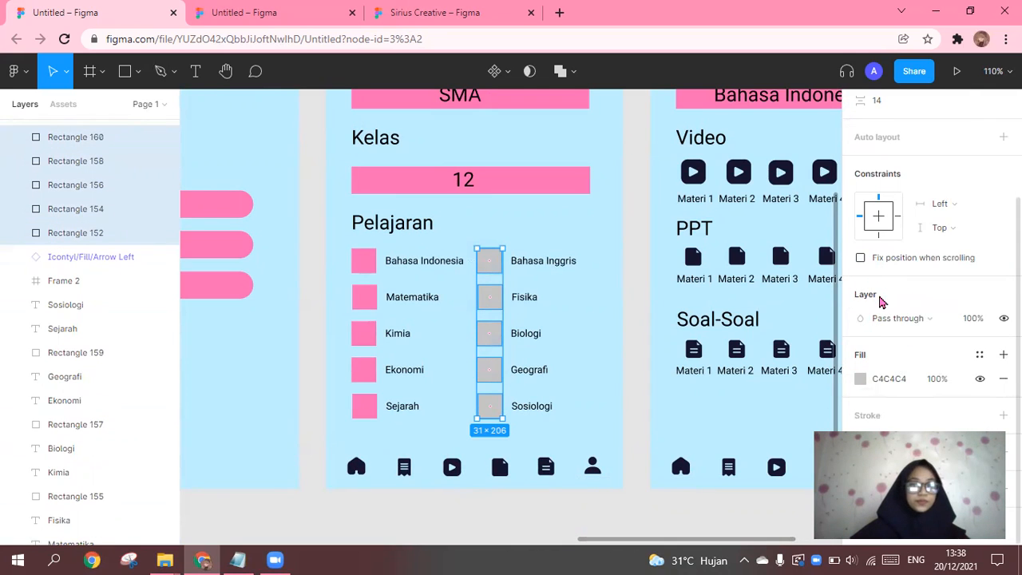
pyautogui.click(899, 381)
pyautogui.write('FF69B4')
pyautogui.press('Return')
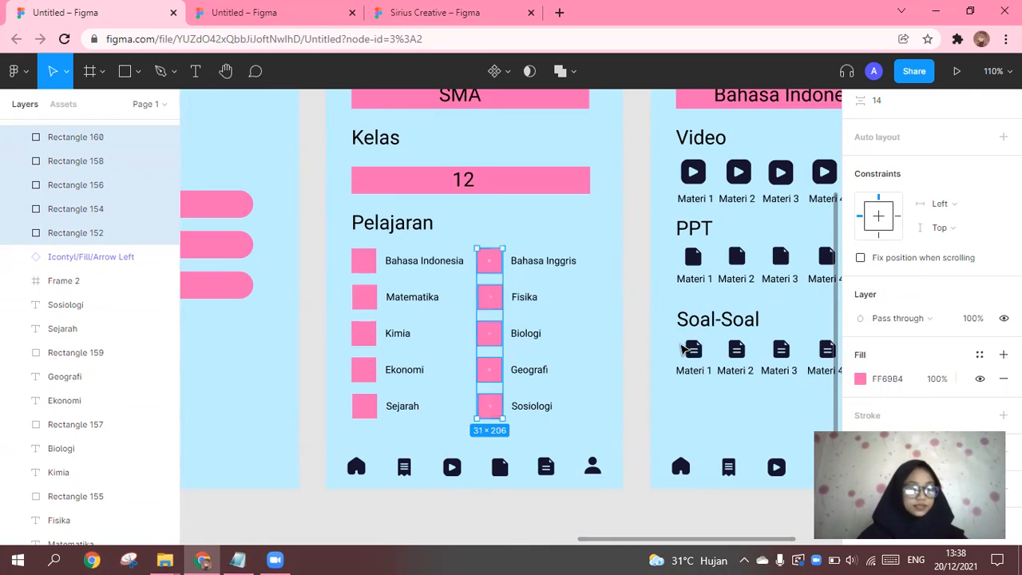
pyautogui.click(557, 234)
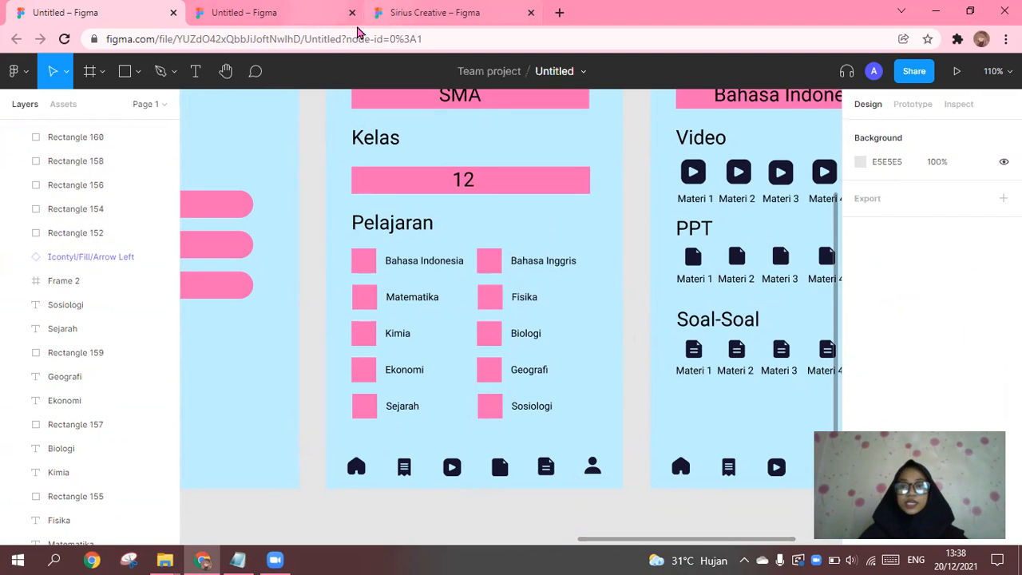
pyautogui.click(356, 24)
pyautogui.click(136, 12)
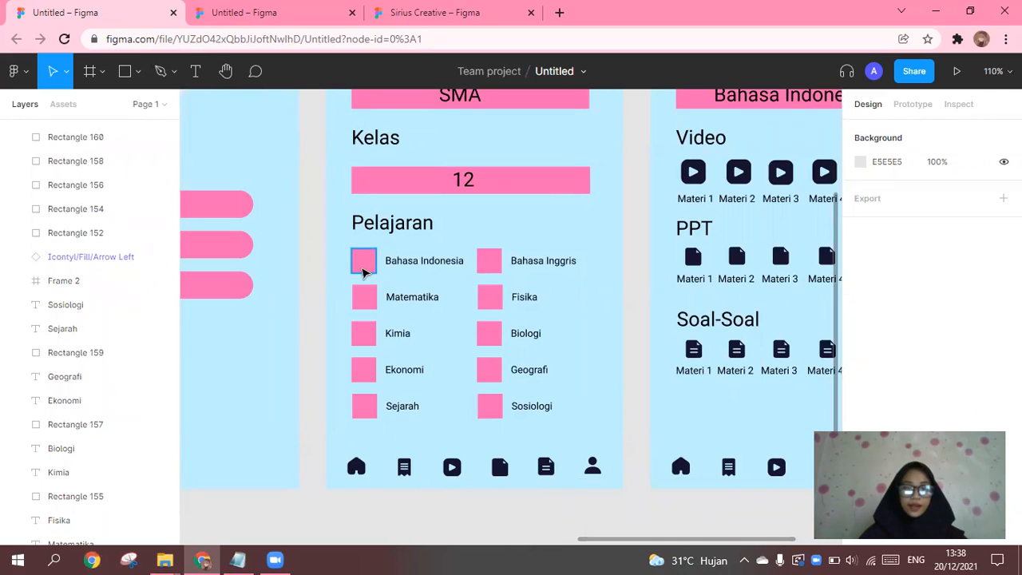
pyautogui.press('capslock')
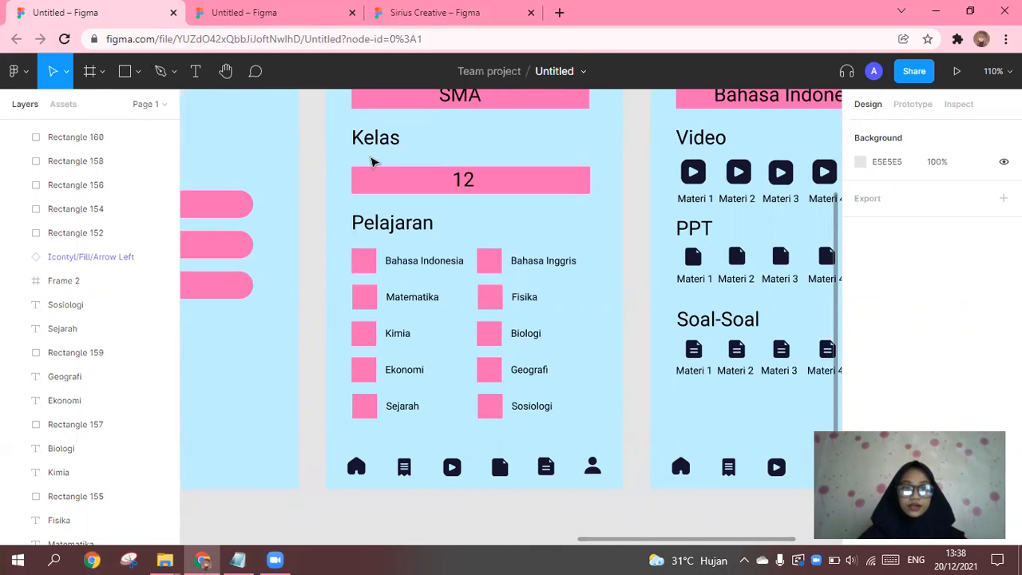
# Copy the Solid/Files/Book icon from the icon file and place it on the Bahasa Indonesia square at X 32, Y 351
pyautogui.scroll(1, 372, 162)
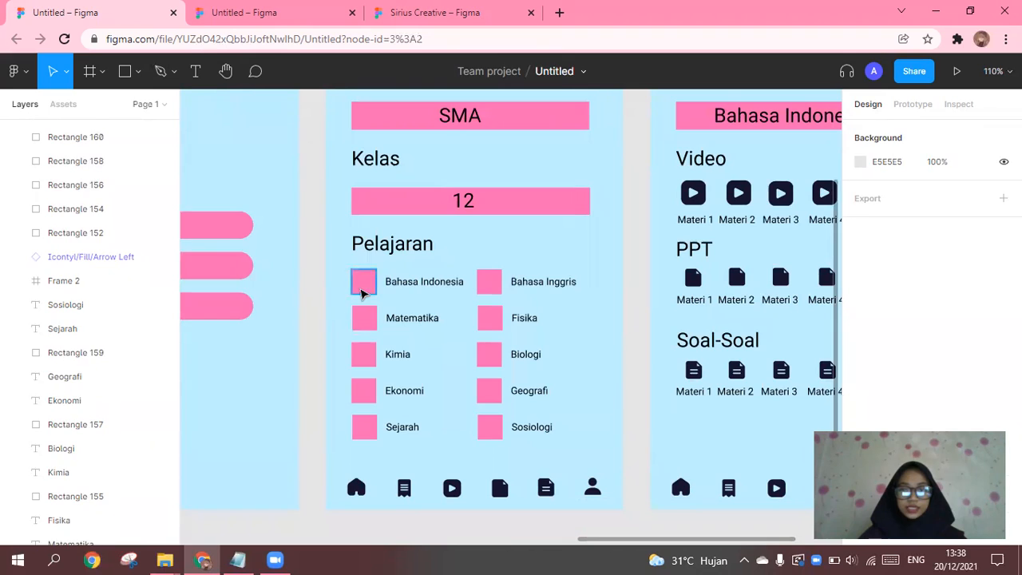
pyautogui.click(362, 294)
pyautogui.click(278, 24)
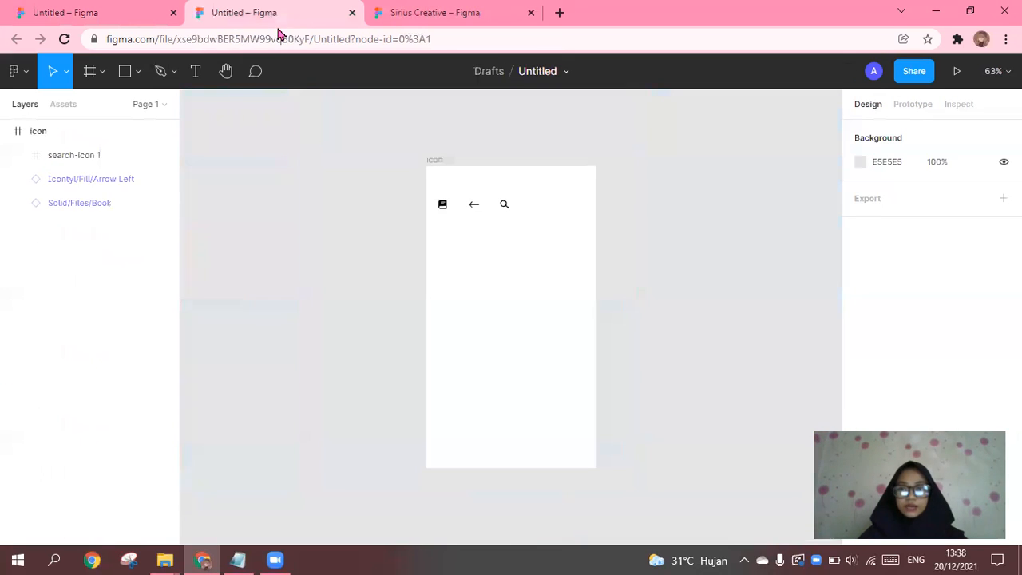
pyautogui.click(446, 210)
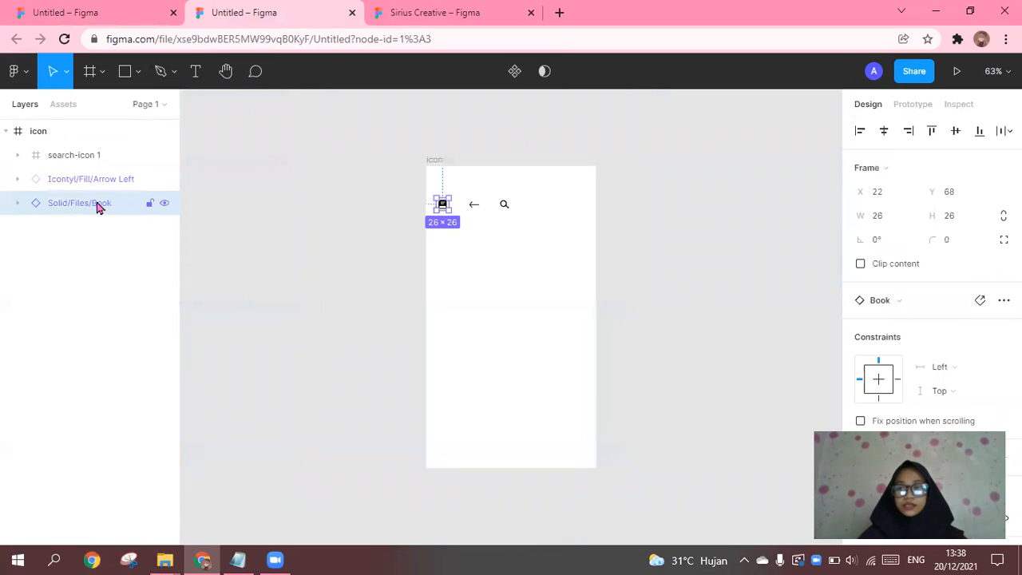
pyautogui.click(114, 12)
pyautogui.hotkey('ctrl', 'v')
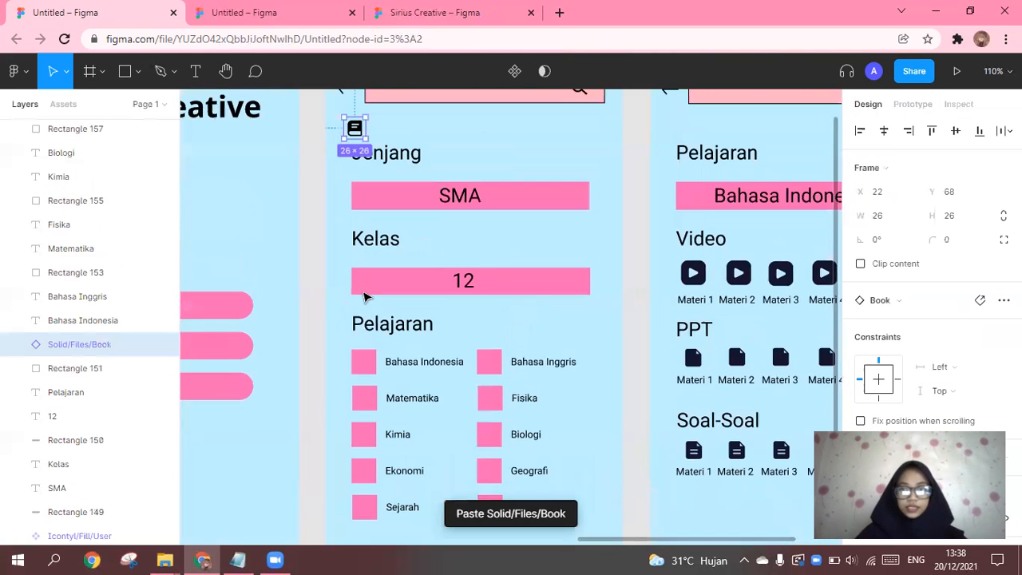
pyautogui.moveTo(357, 130); pyautogui.dragTo(363, 362)
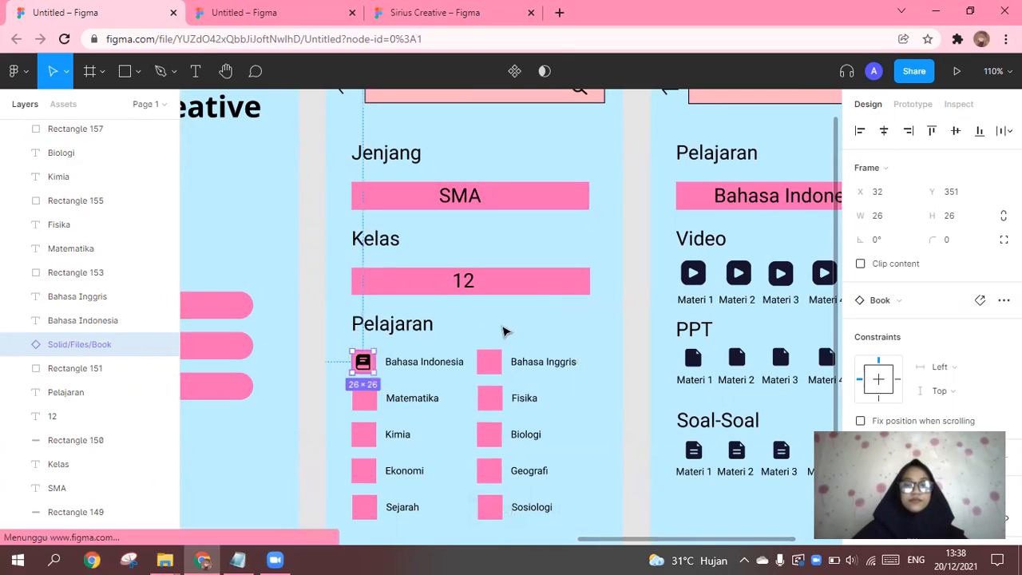
pyautogui.click(504, 327)
# Paste the book icon and center it on the Bahasa Inggris square at X 185, Y 351
pyautogui.scroll(-1, 505, 320)
pyautogui.scroll(-2, 503, 320)
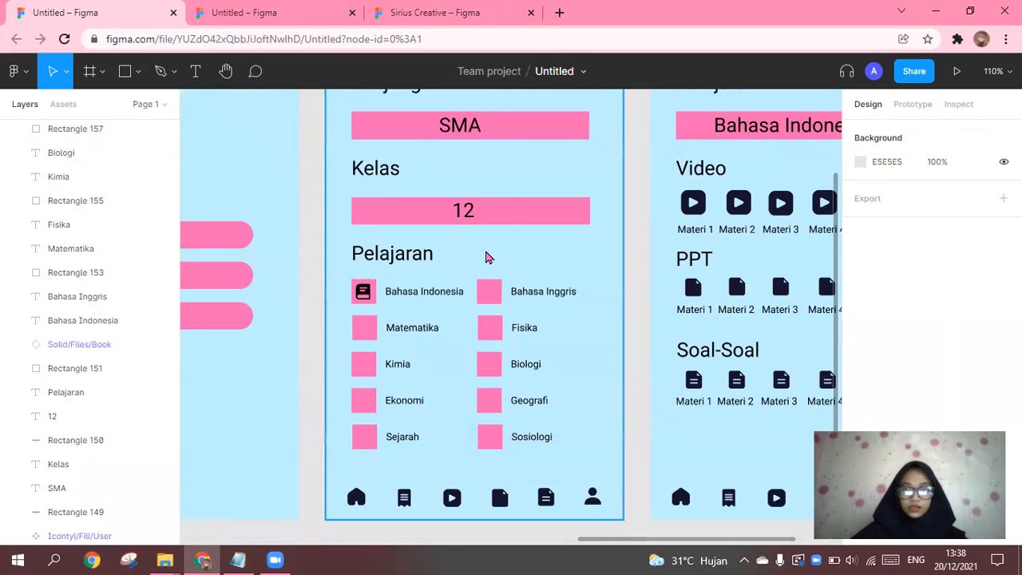
pyautogui.hotkey('ctrl', 'v')
pyautogui.moveTo(509, 320); pyautogui.dragTo(493, 297)
pyautogui.click(524, 258)
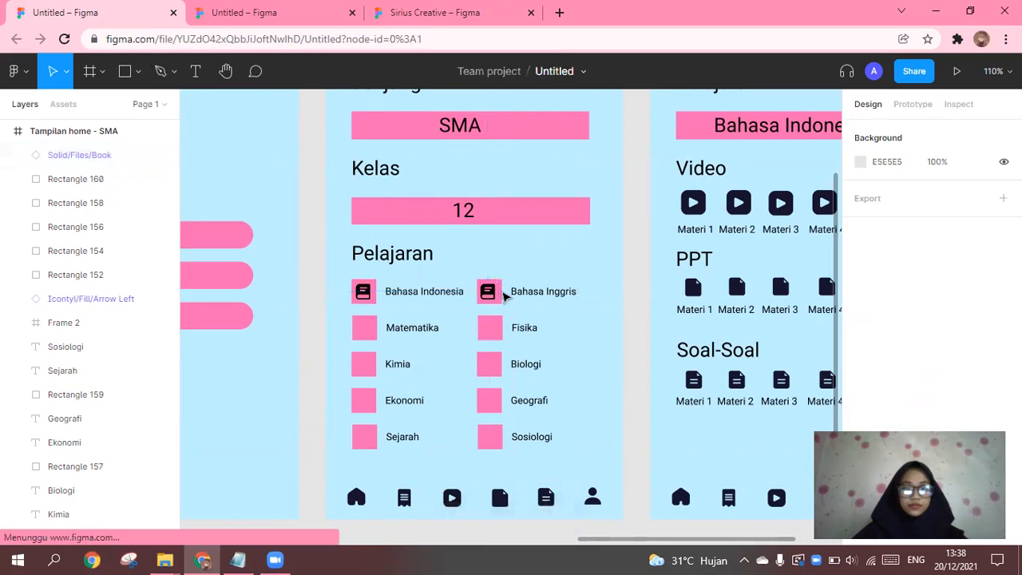
pyautogui.click(491, 292)
pyautogui.press('Right')
pyautogui.press('Right')
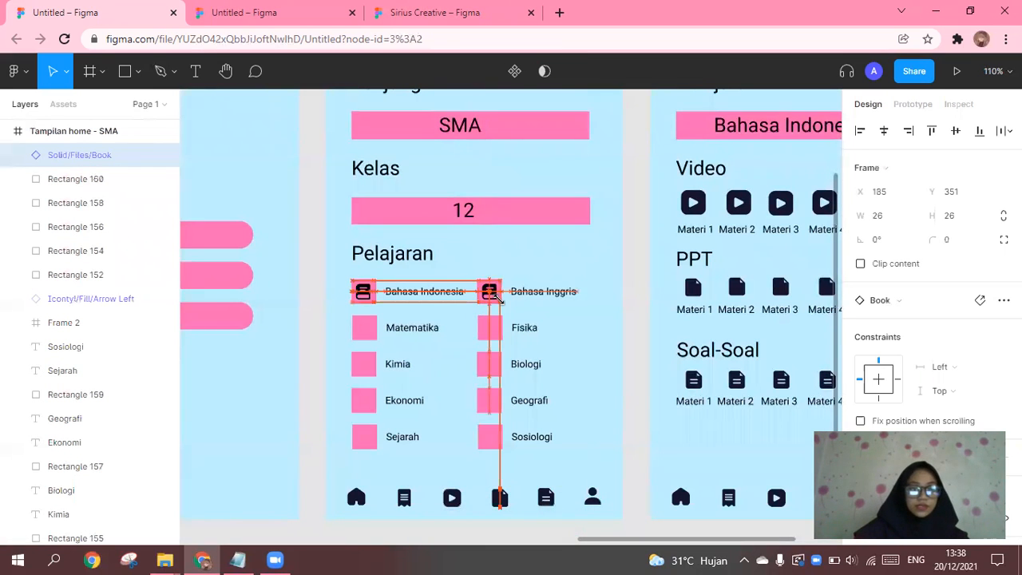
# Place a pasted book icon on the Matematika square and shift the Bahasa Indonesia icon slightly to the right
pyautogui.click(513, 265)
pyautogui.hotkey('ctrl', 'v')
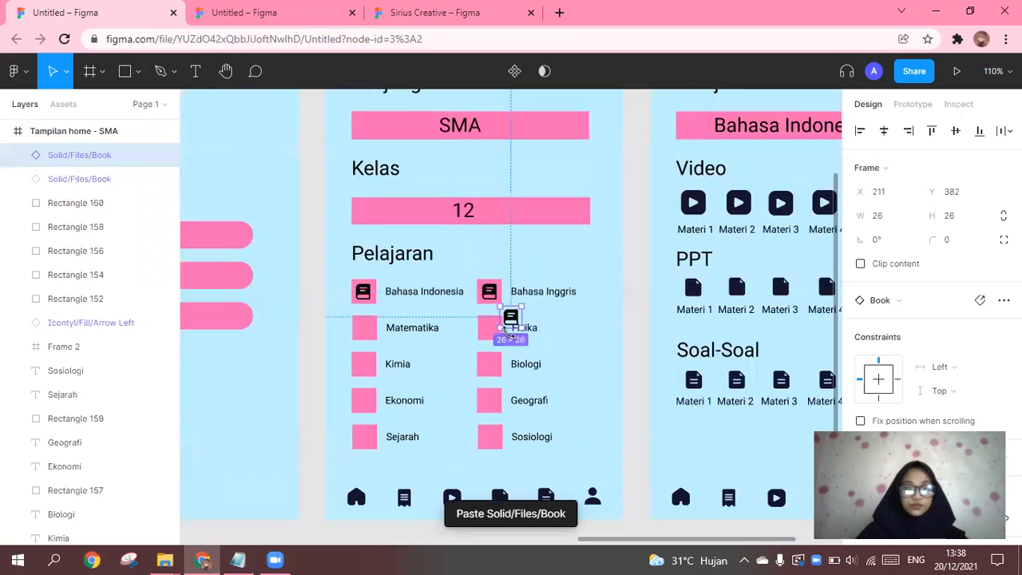
pyautogui.moveTo(511, 319); pyautogui.dragTo(366, 332)
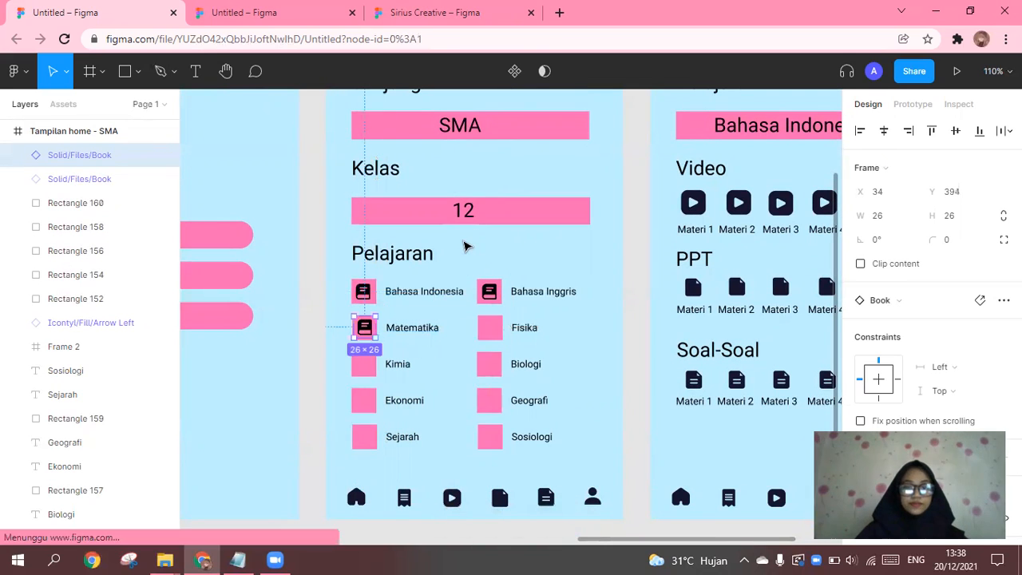
pyautogui.click(361, 347)
pyautogui.click(362, 297)
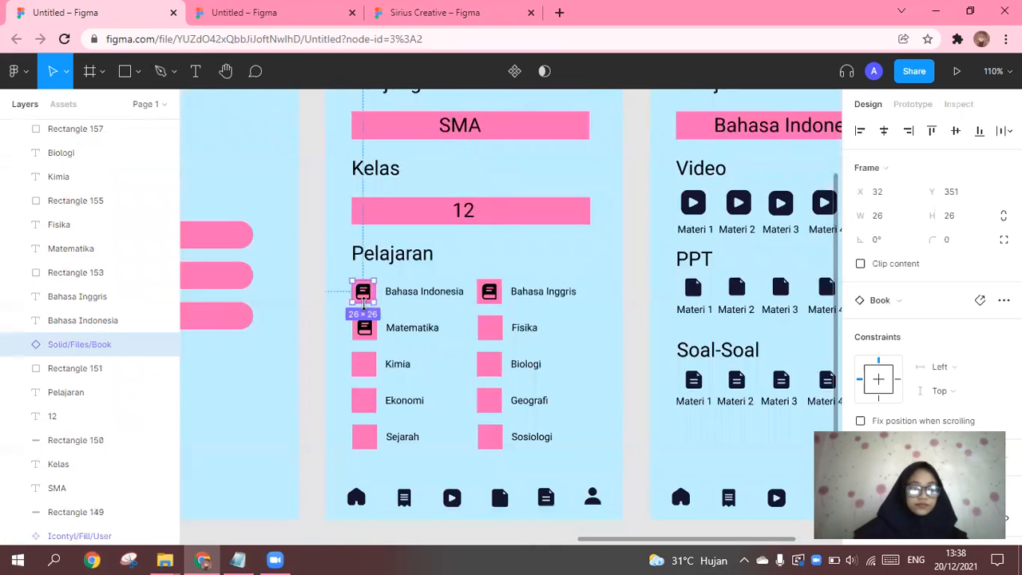
# Paste the book icon and center it on the Fisika square at X 185, Y 395
pyautogui.click(549, 254)
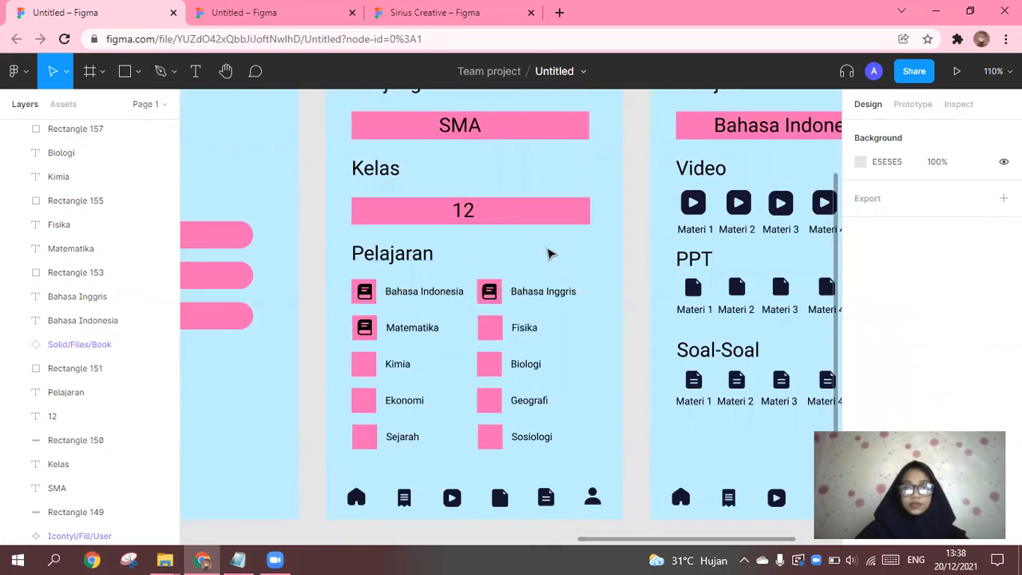
pyautogui.hotkey('ctrl', 'v')
pyautogui.moveTo(514, 321); pyautogui.dragTo(491, 332)
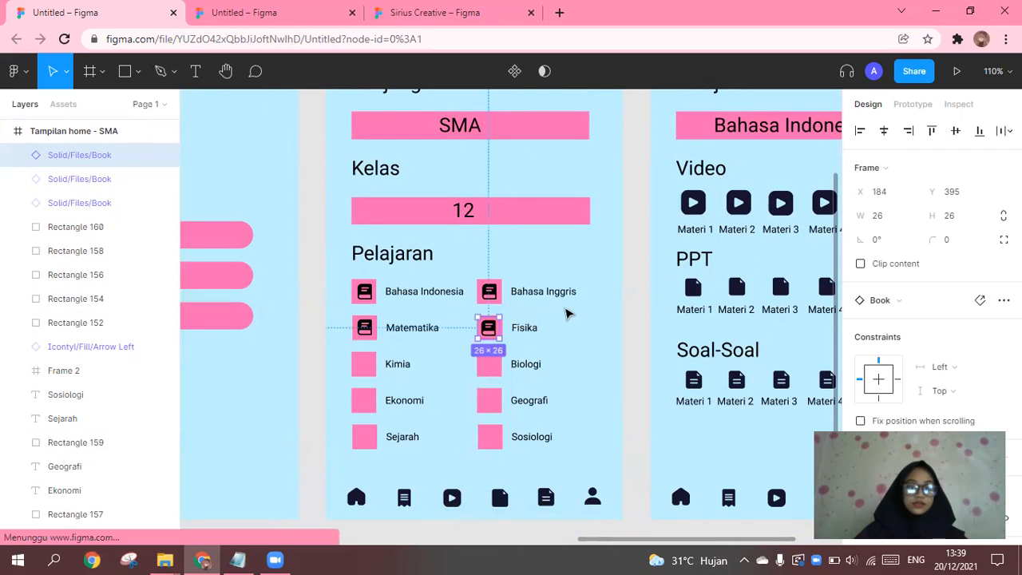
pyautogui.click(567, 312)
pyautogui.press('Right')
pyautogui.press('Right')
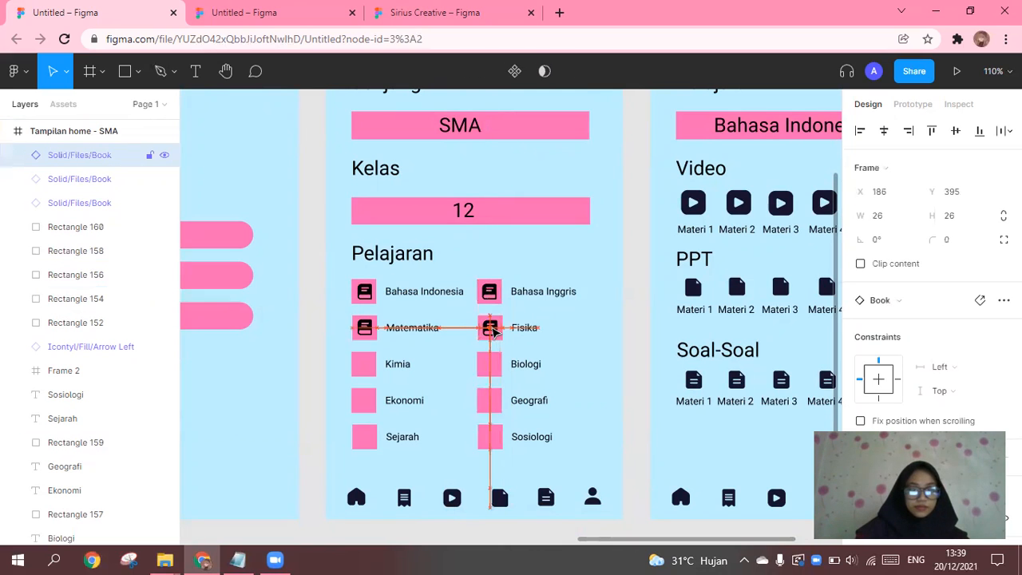
pyautogui.press('Left')
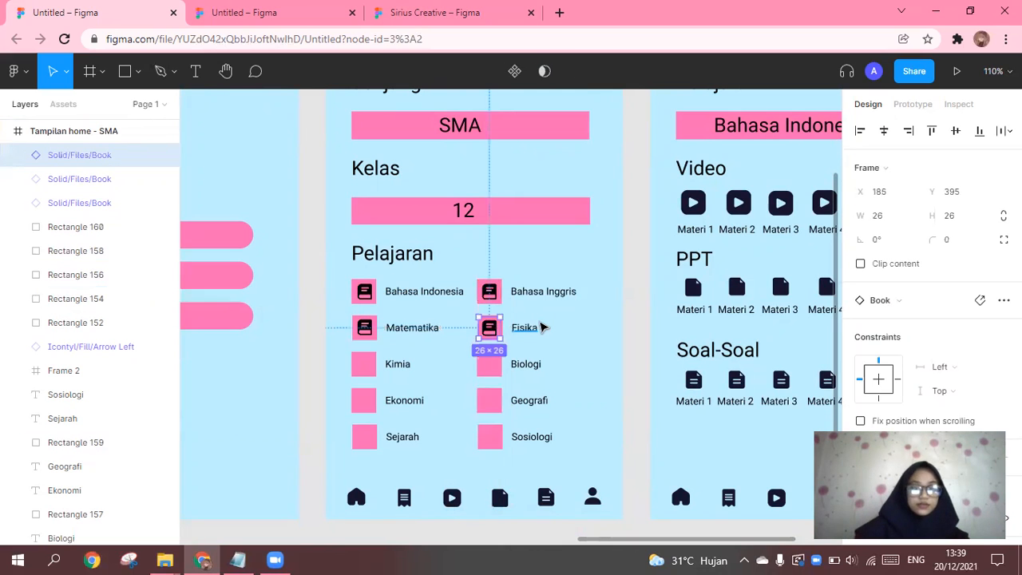
# Paste the book icon and center it on the Biologi square at X 185, Y 439
pyautogui.click(531, 256)
pyautogui.hotkey('ctrl', 'v')
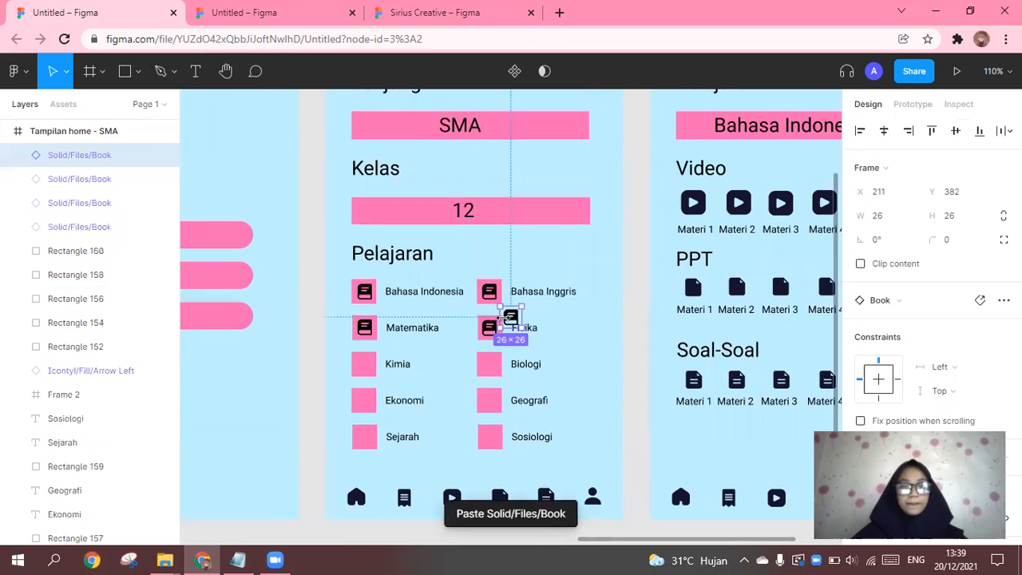
pyautogui.moveTo(493, 336); pyautogui.dragTo(489, 374)
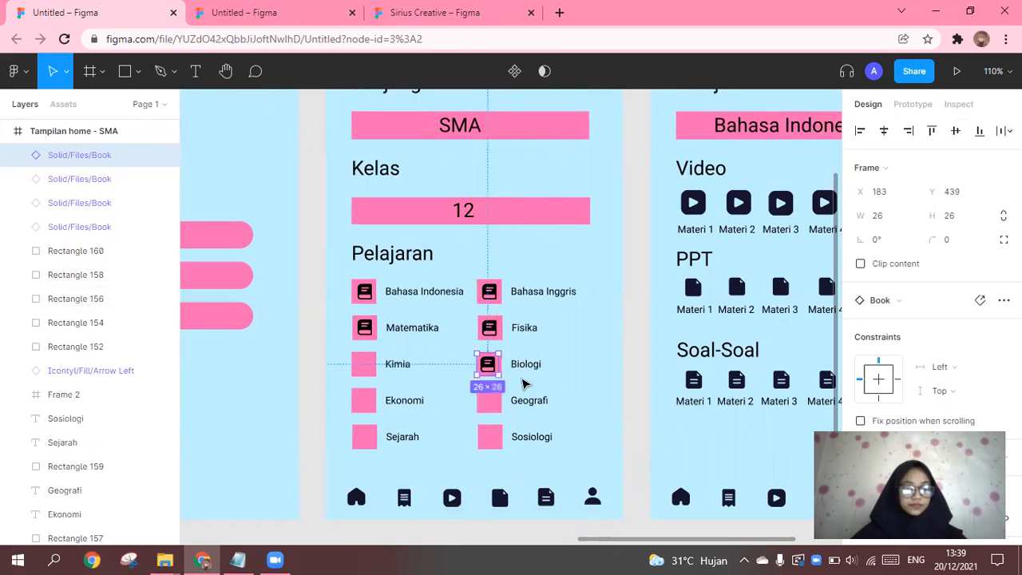
pyautogui.press('Right')
pyautogui.press('Right')
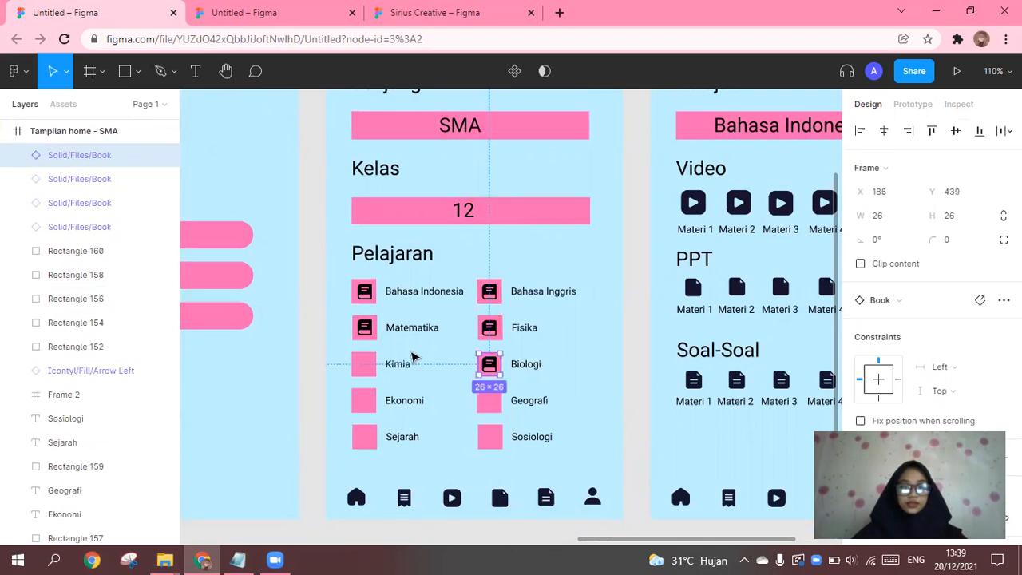
# Paste the book icon onto the Kimia square and shift it down until it is vertically centered
pyautogui.click(369, 373)
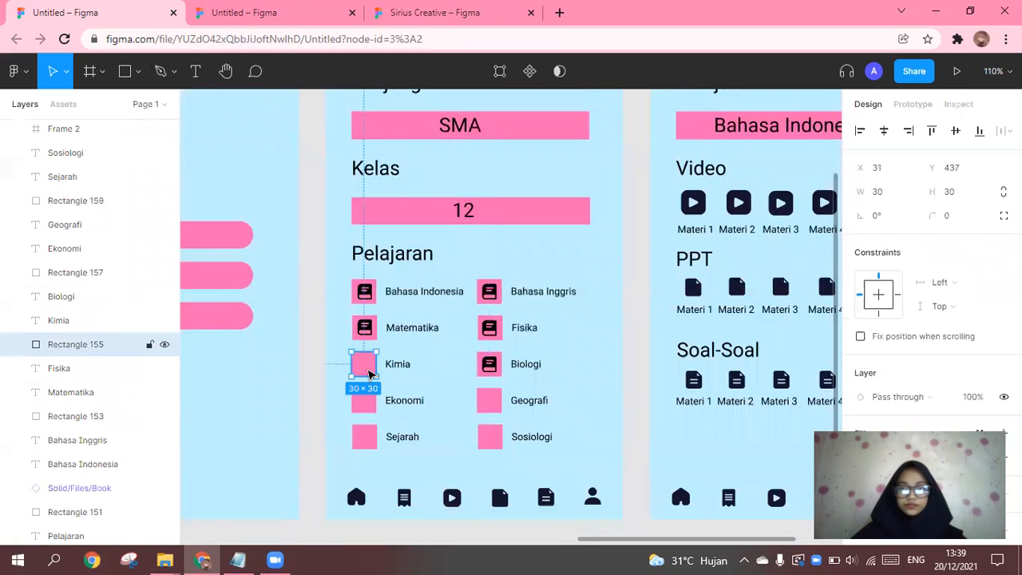
pyautogui.hotkey('ctrl', 'v')
pyautogui.moveTo(354, 130); pyautogui.dragTo(364, 432)
pyautogui.scroll(-1, 407, 403)
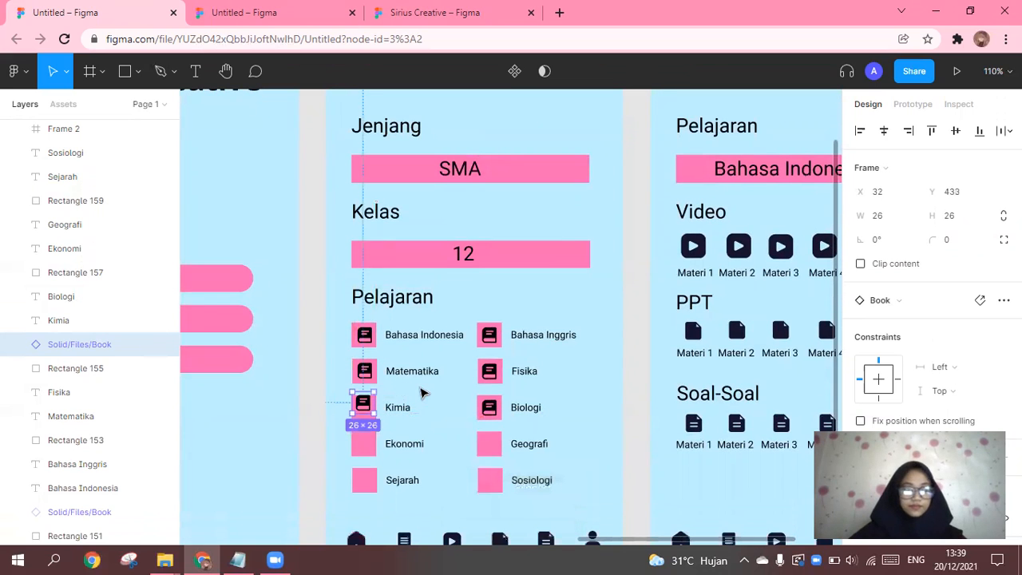
pyautogui.scroll(-1, 423, 388)
pyautogui.press('Down')
pyautogui.press('Down')
pyautogui.press('Down')
pyautogui.press('Down')
pyautogui.press('Down')
pyautogui.press('Down')
pyautogui.click(423, 385)
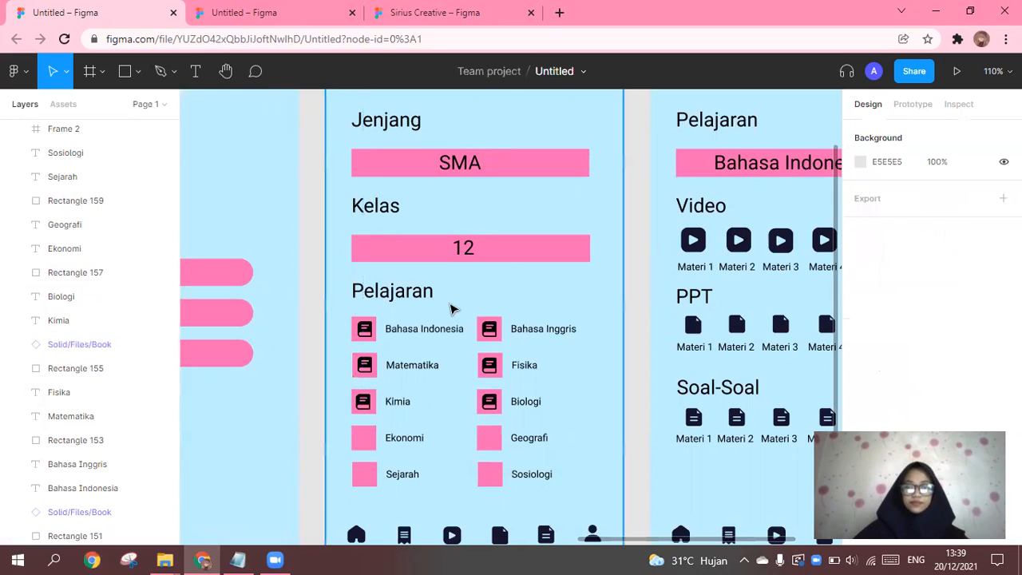
# Paste the book icon onto the Geografi square and nudge it slightly left and up to center it
pyautogui.hotkey('ctrl', 'v')
pyautogui.moveTo(517, 322); pyautogui.dragTo(494, 440)
pyautogui.scroll(-1, 572, 407)
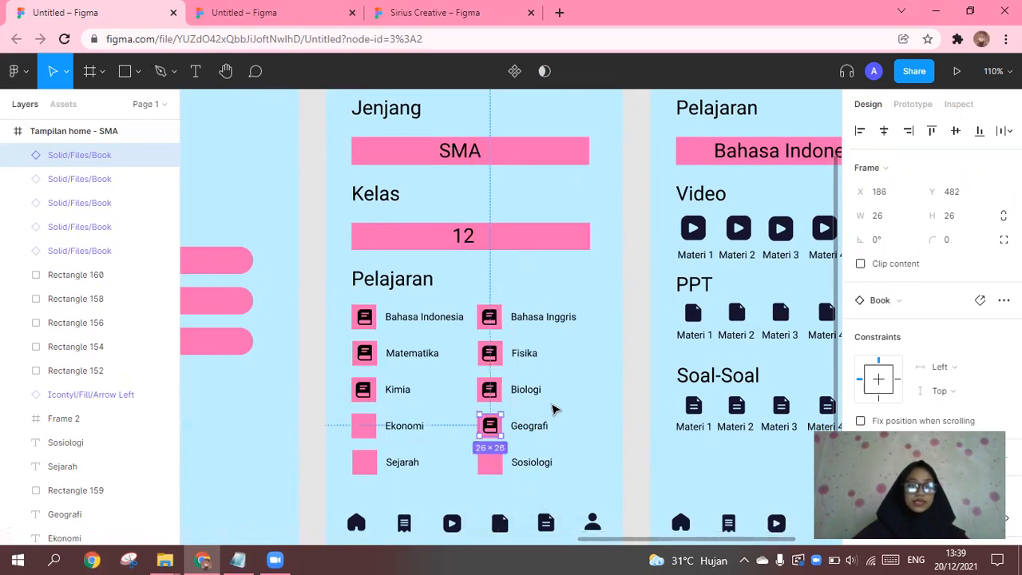
pyautogui.press('Left')
pyautogui.press('Left')
pyautogui.press('Up')
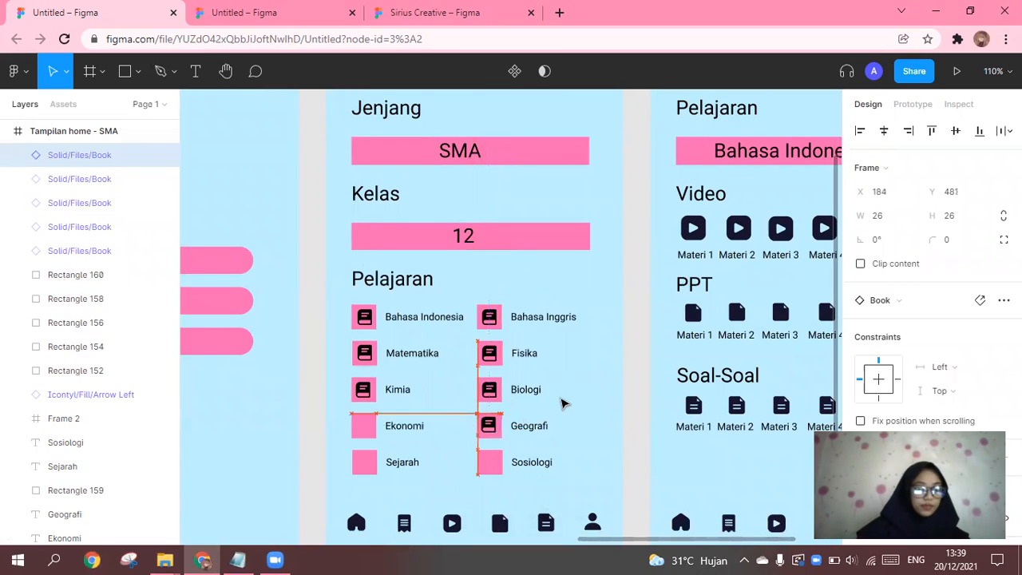
# Paste the book icon and place it on the Sosiologi square at X 185, Y 525
pyautogui.click(586, 413)
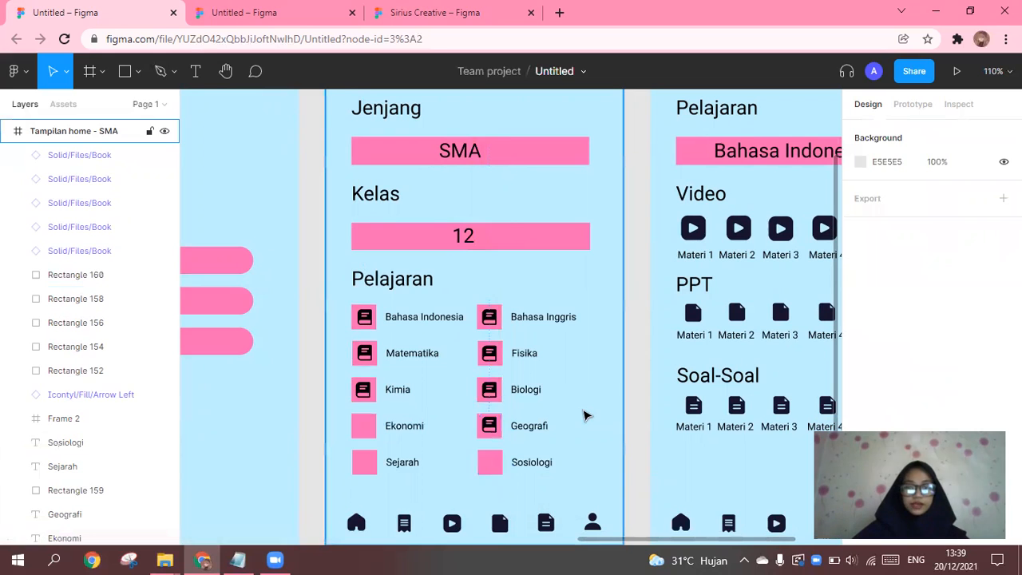
pyautogui.hotkey('ctrl', 'v')
pyautogui.moveTo(518, 325); pyautogui.dragTo(487, 465)
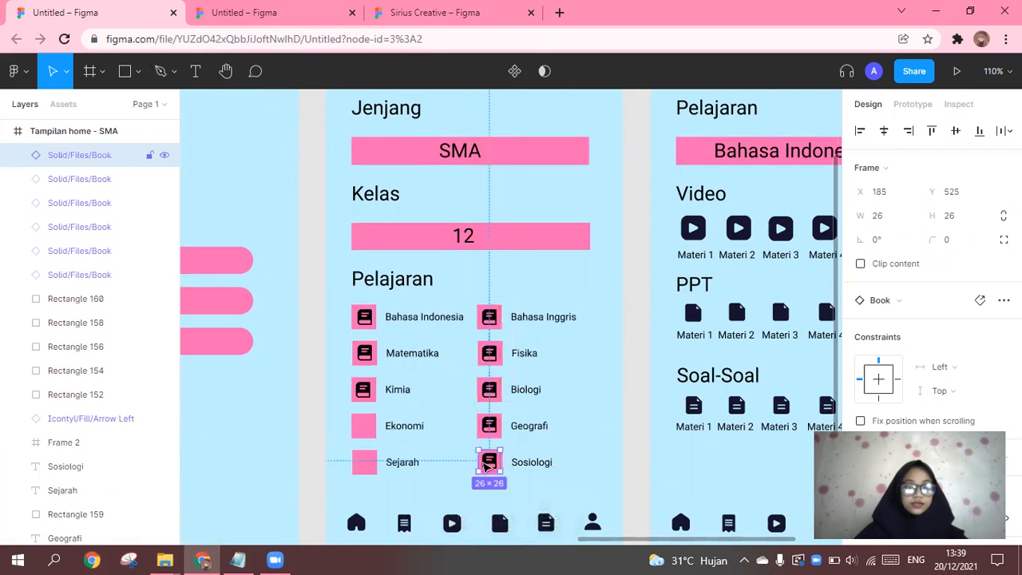
# Paste the book icon and place it on the Ekonomi square at X 33, Y 482
pyautogui.click(448, 438)
pyautogui.hotkey('ctrl', 'v')
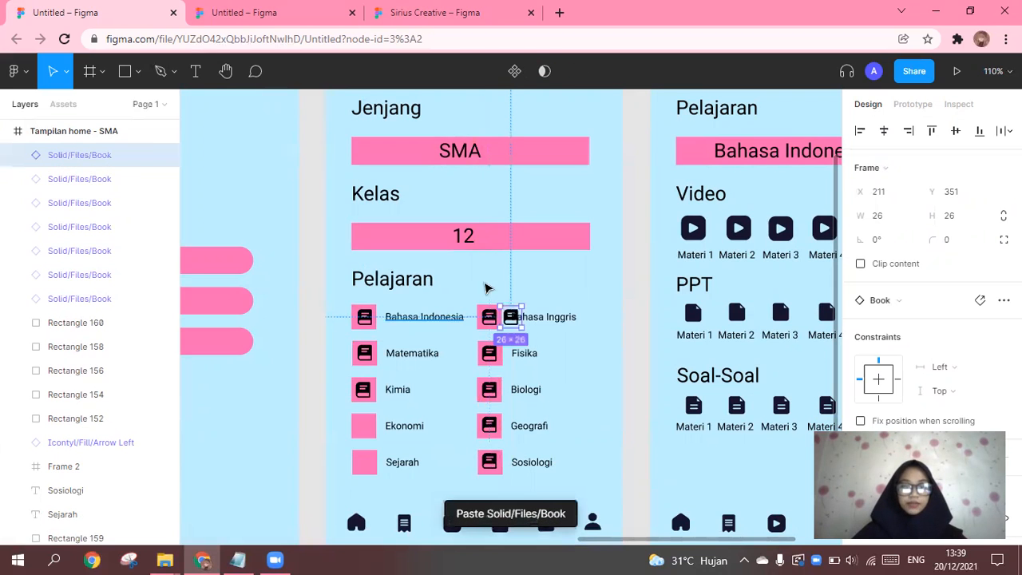
pyautogui.moveTo(511, 318); pyautogui.dragTo(362, 429)
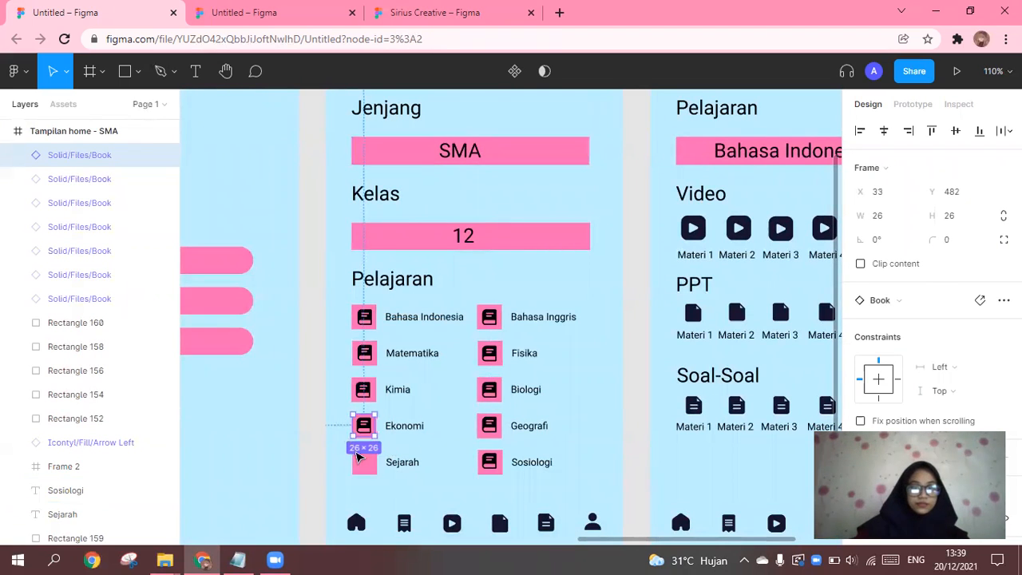
# Paste the book icon onto the Sejarah square, nudge it to X 33, Y 526, and deselect it
pyautogui.click(363, 460)
pyautogui.click(447, 425)
pyautogui.hotkey('ctrl', 'v')
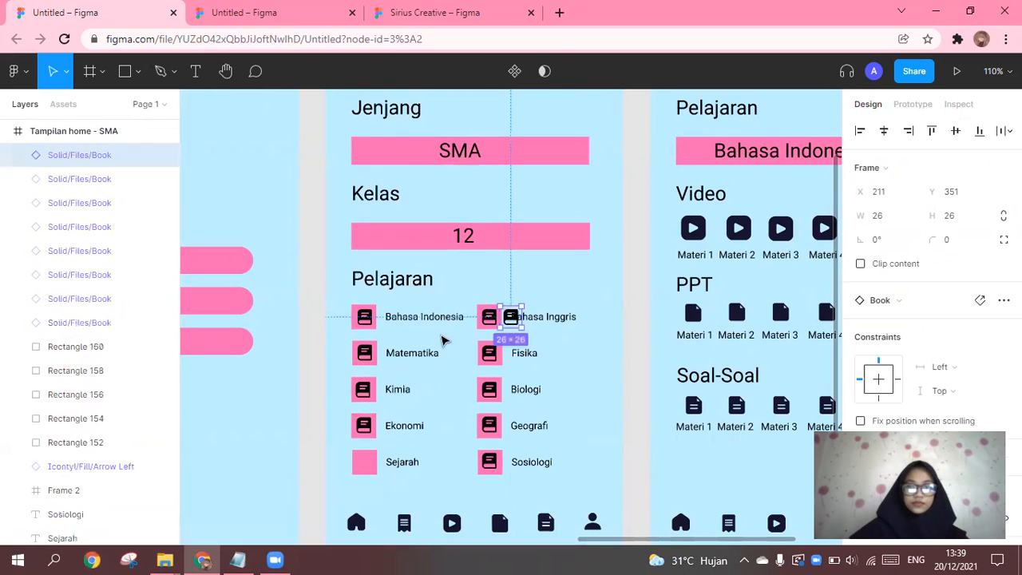
pyautogui.moveTo(493, 319); pyautogui.dragTo(365, 462)
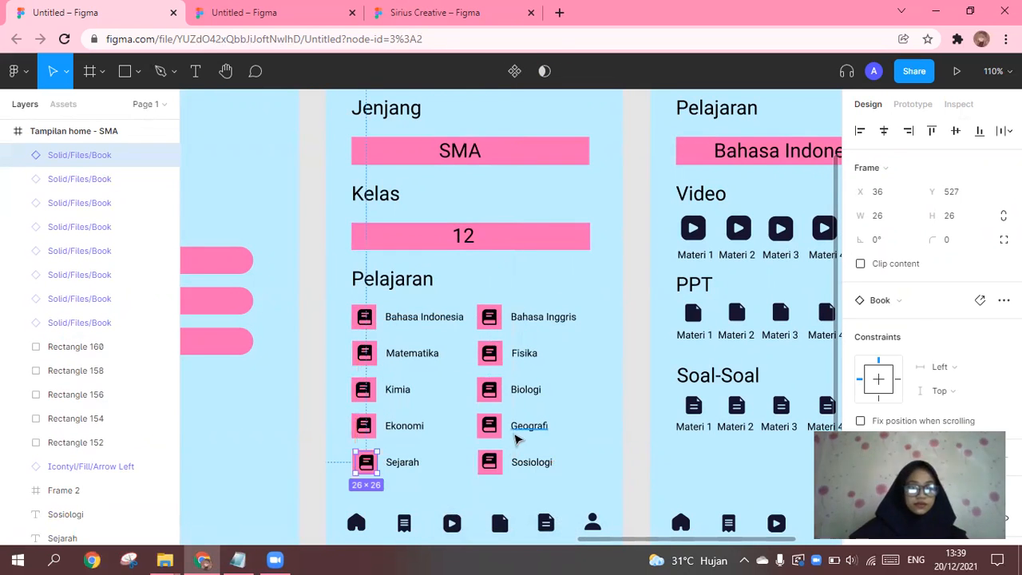
pyautogui.press('Left')
pyautogui.press('Left')
pyautogui.press('Left')
pyautogui.press('Up')
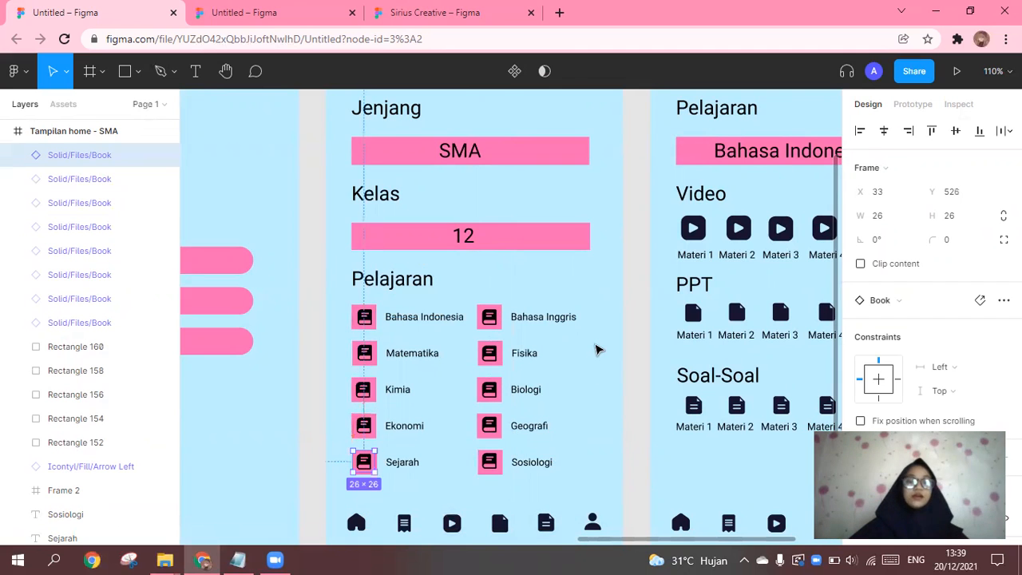
pyautogui.click(589, 388)
# Review the colored screens and examine the input fields and LOGIN button on the Halaman login/sign-in frame
pyautogui.hscroll(2, 523, 416)
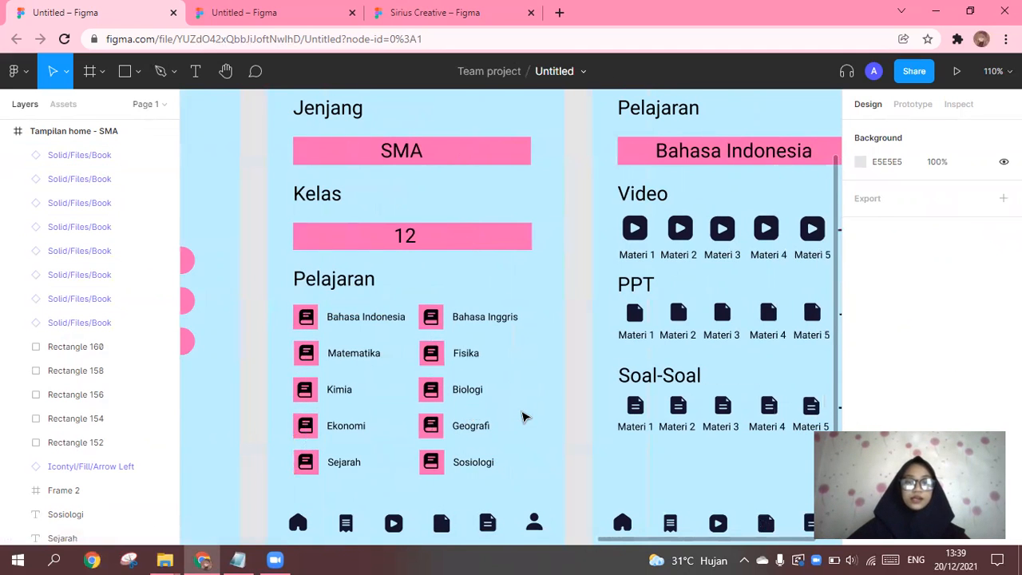
pyautogui.scroll(1, 523, 416)
pyautogui.scroll(-5, 523, 416)
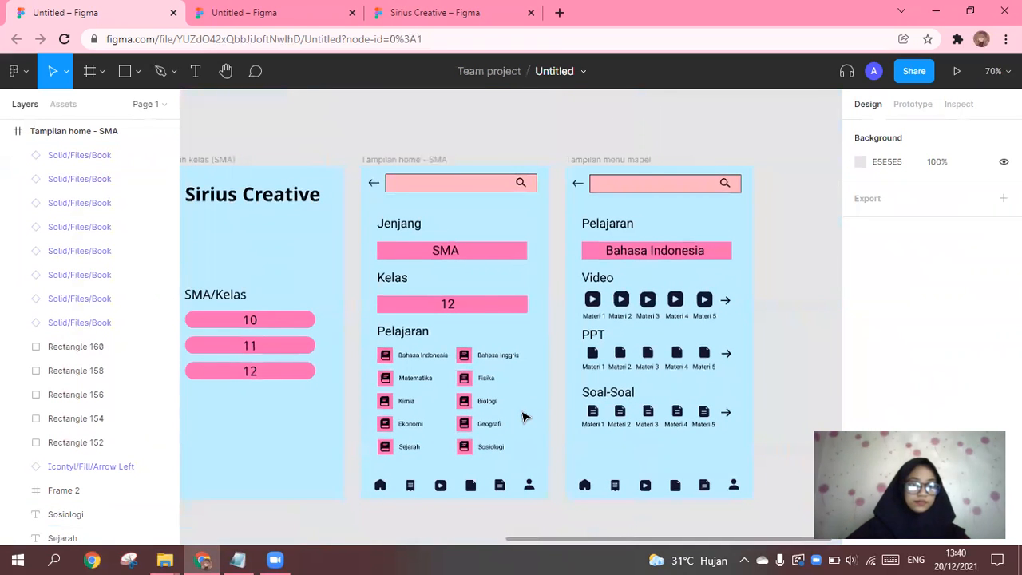
pyautogui.hscroll(-5, 523, 416)
pyautogui.hscroll(-12, 523, 416)
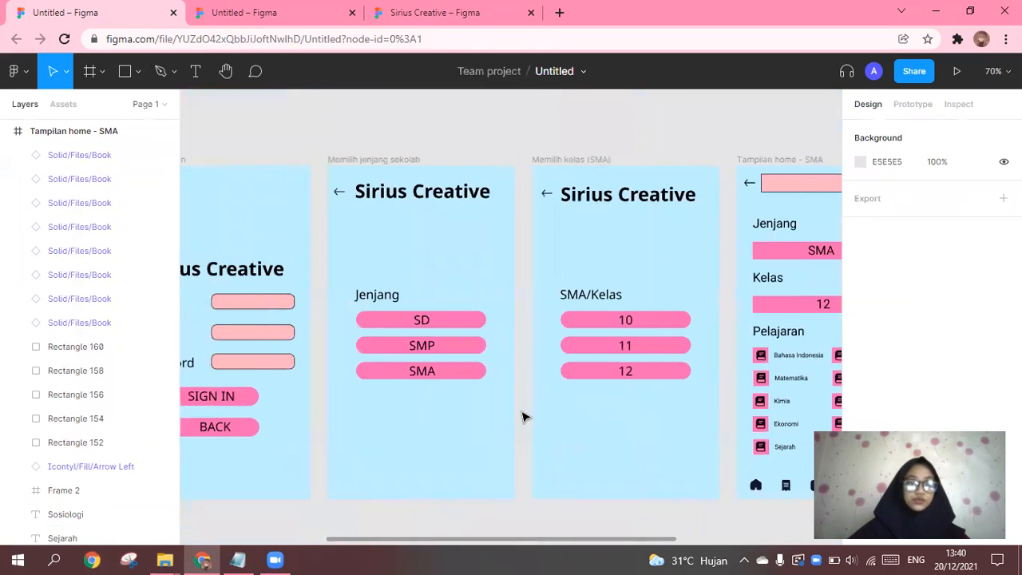
pyautogui.hscroll(2, 523, 416)
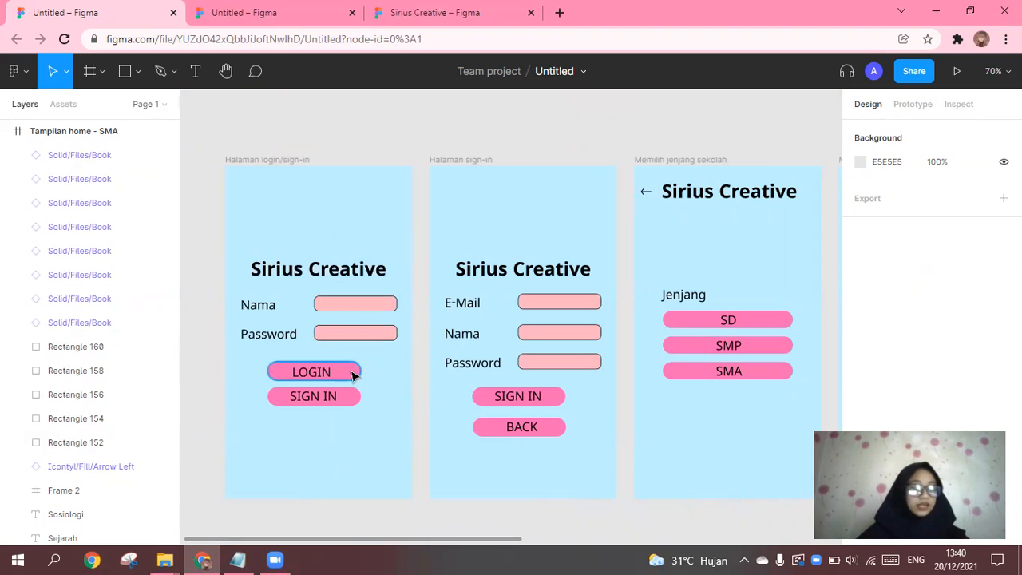
pyautogui.click(349, 307)
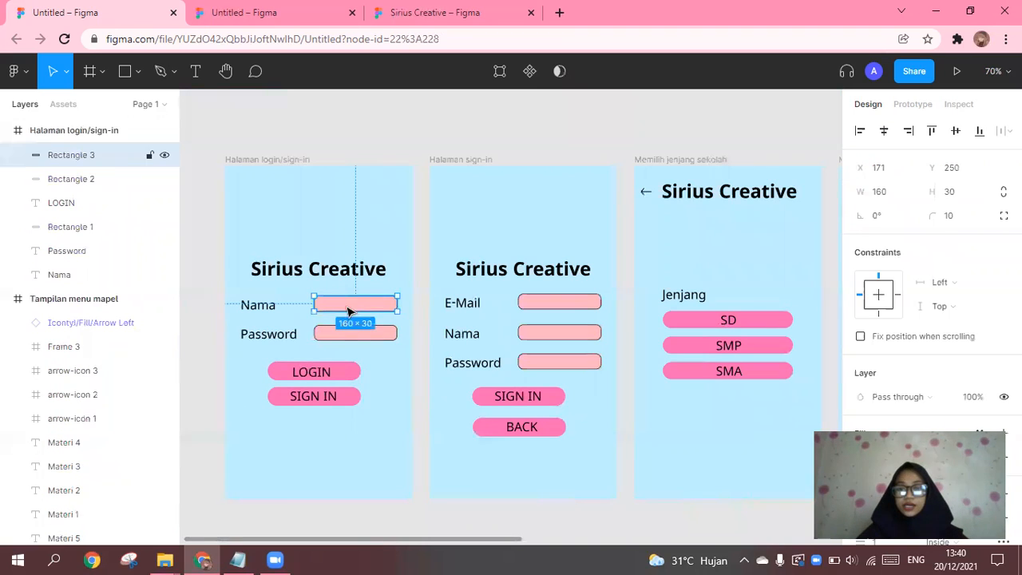
pyautogui.click(327, 374)
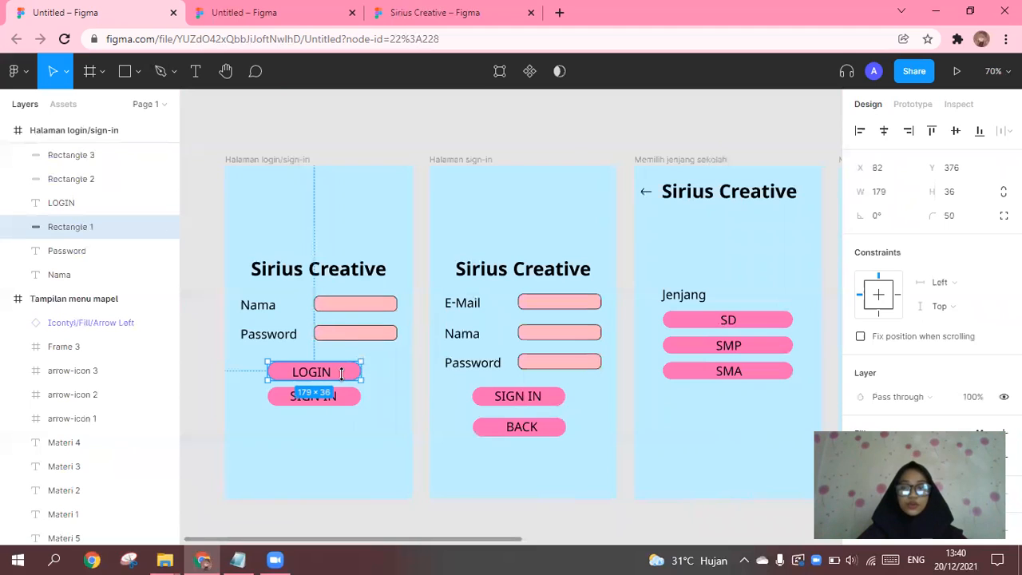
pyautogui.click(340, 308)
pyautogui.click(340, 339)
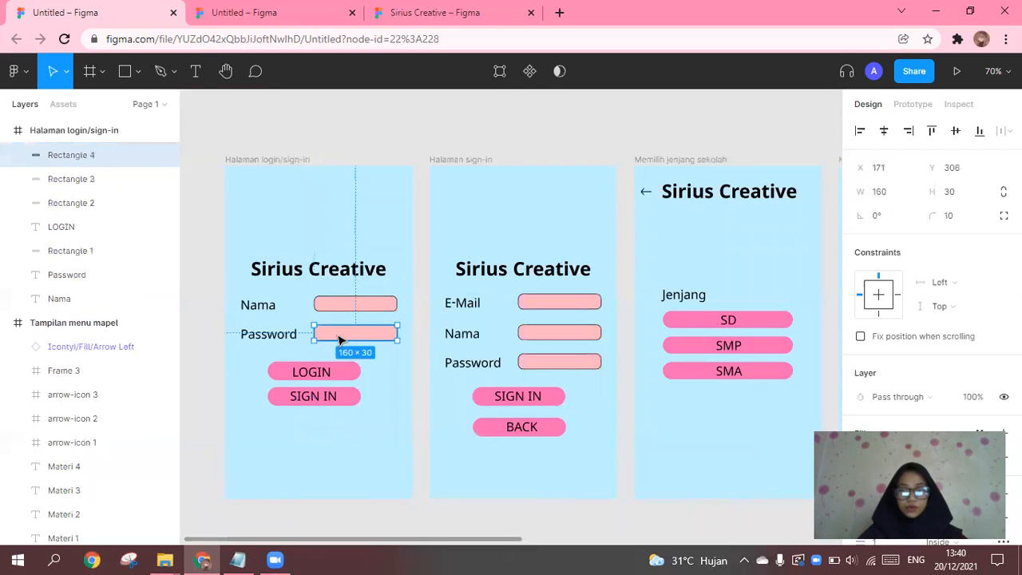
# Add a prototype interaction with the On tap trigger to the LOGIN button's rectangle on the Halaman login/sign-in frame
pyautogui.click(342, 377)
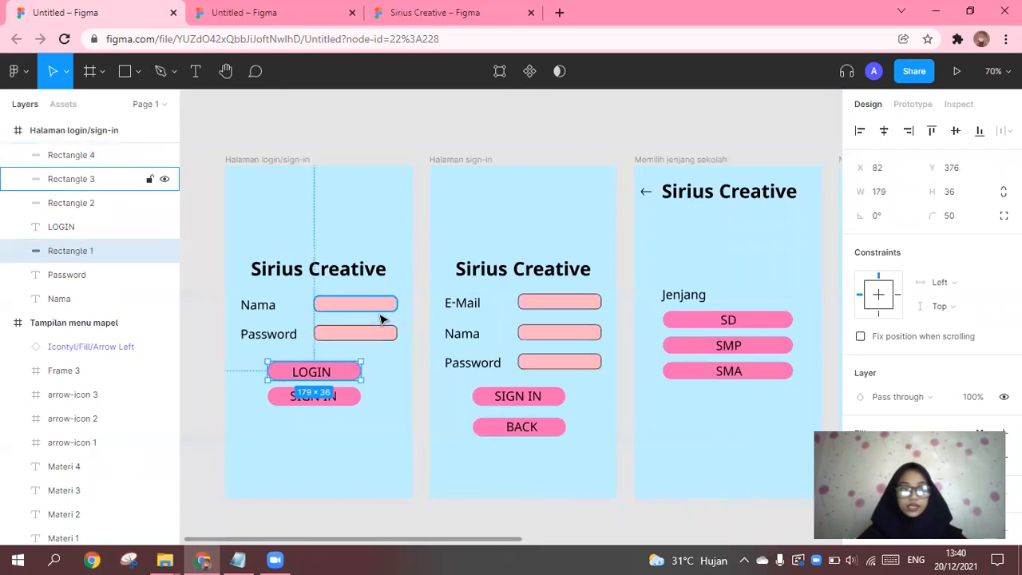
pyautogui.click(910, 104)
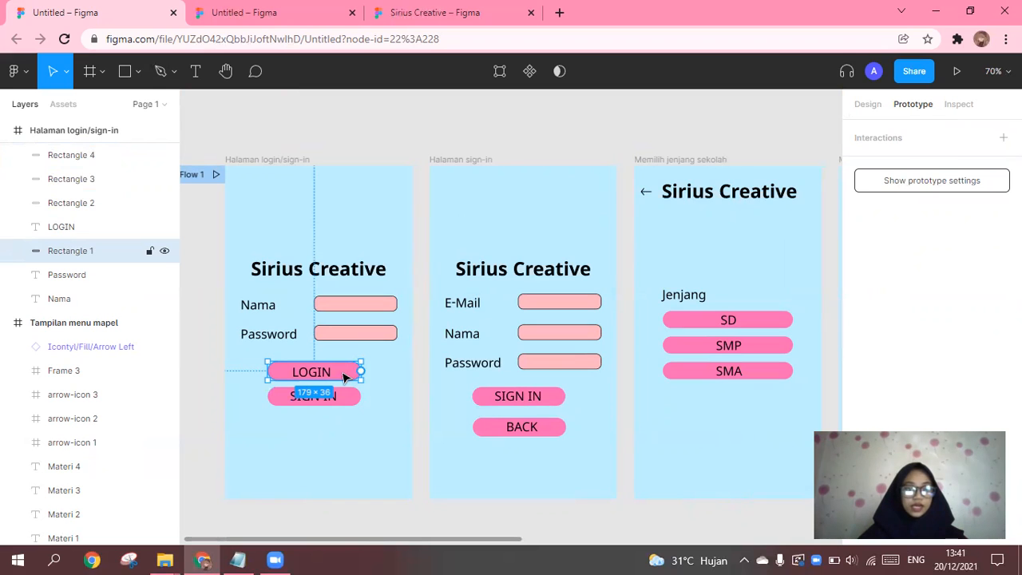
pyautogui.click(878, 104)
pyautogui.click(927, 105)
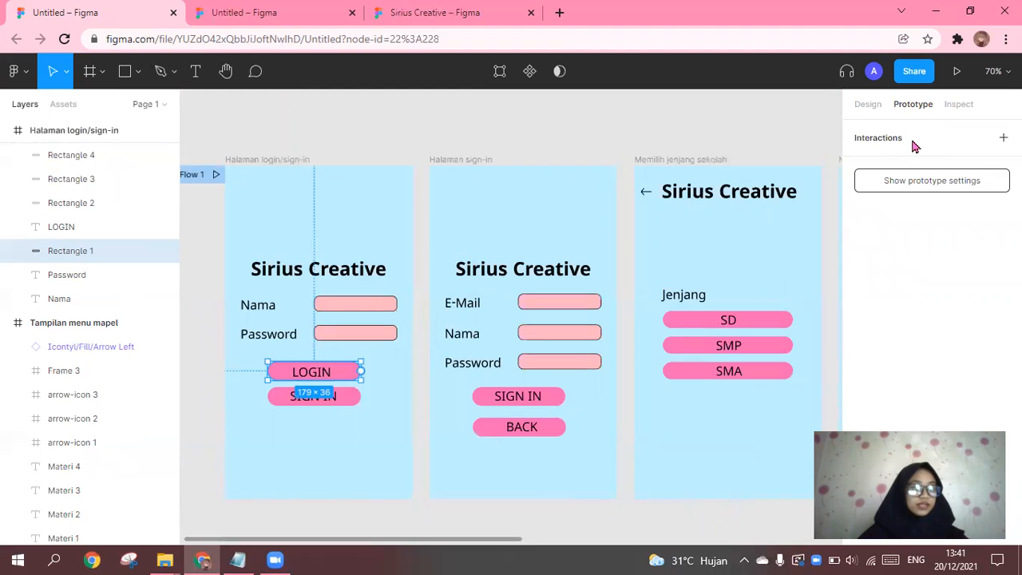
pyautogui.click(913, 143)
pyautogui.click(883, 166)
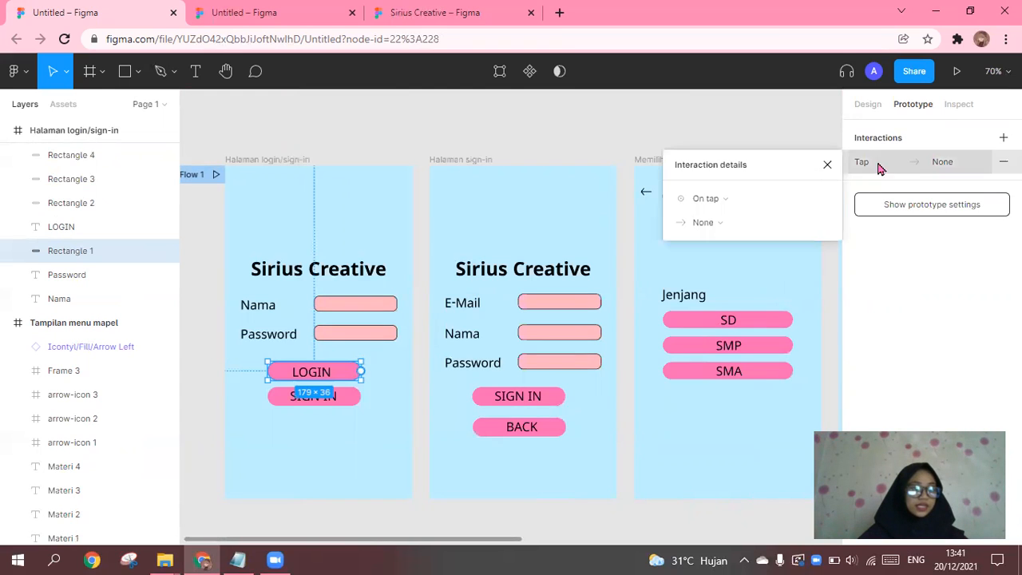
pyautogui.click(723, 199)
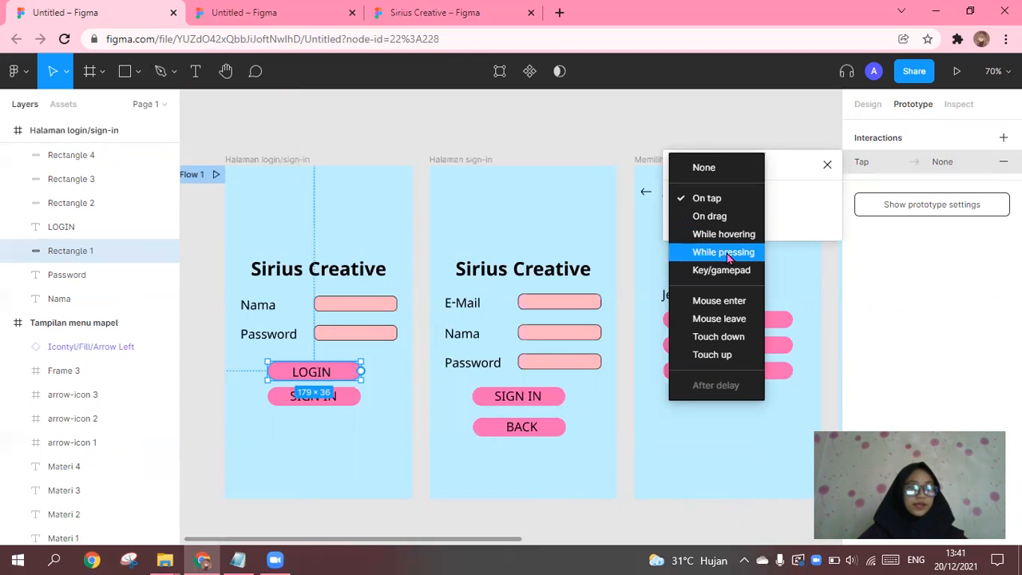
pyautogui.click(706, 198)
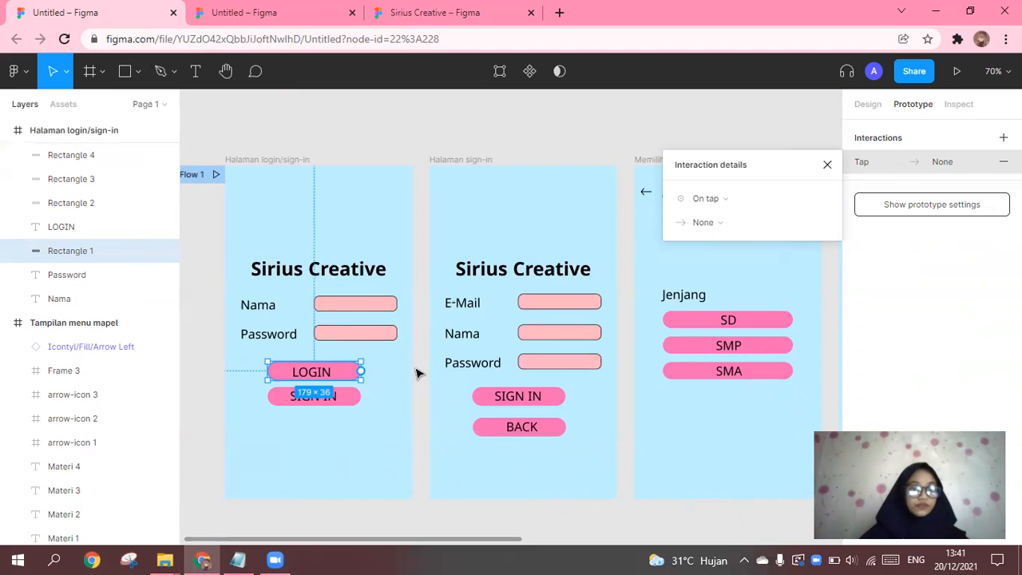
# Make the LOGIN button's interaction navigate to the Memilih jenjang sekolah frame
pyautogui.click(709, 227)
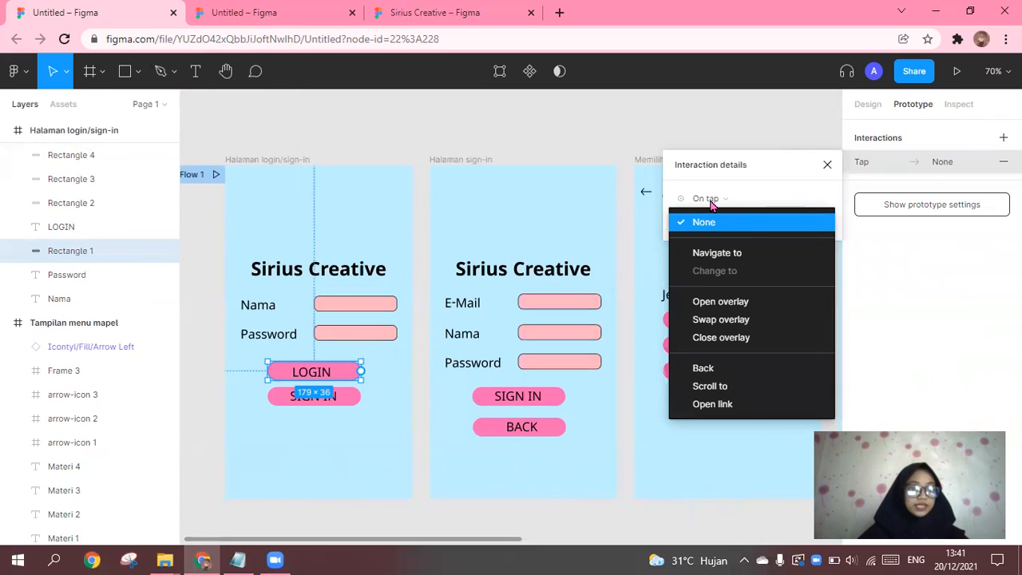
pyautogui.click(713, 254)
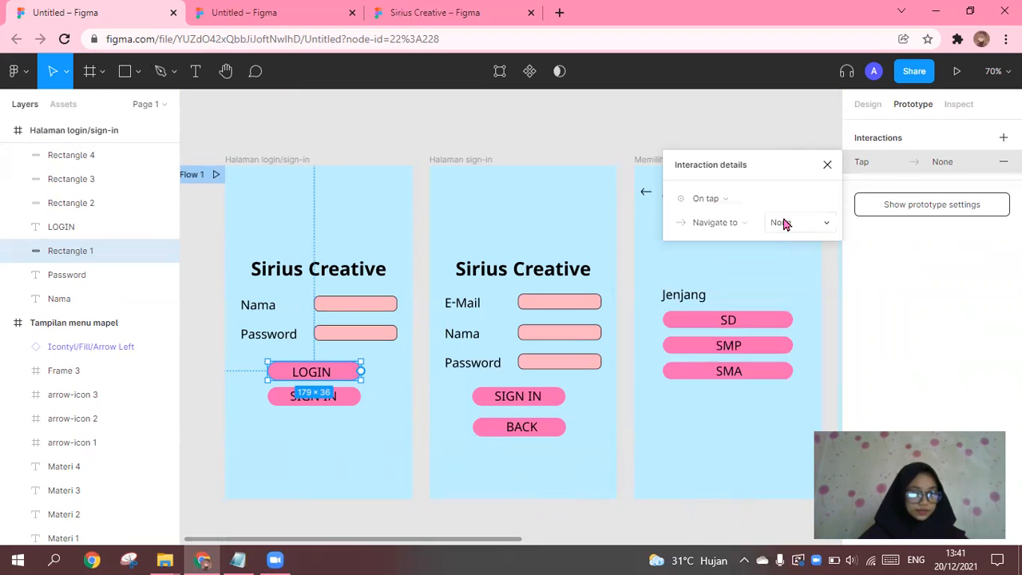
pyautogui.click(792, 228)
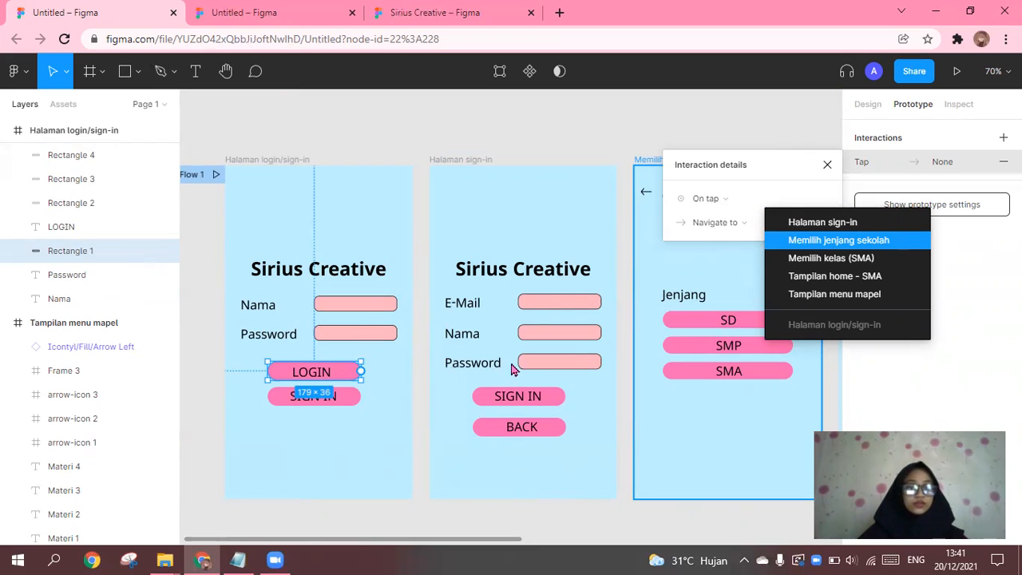
pyautogui.click(818, 243)
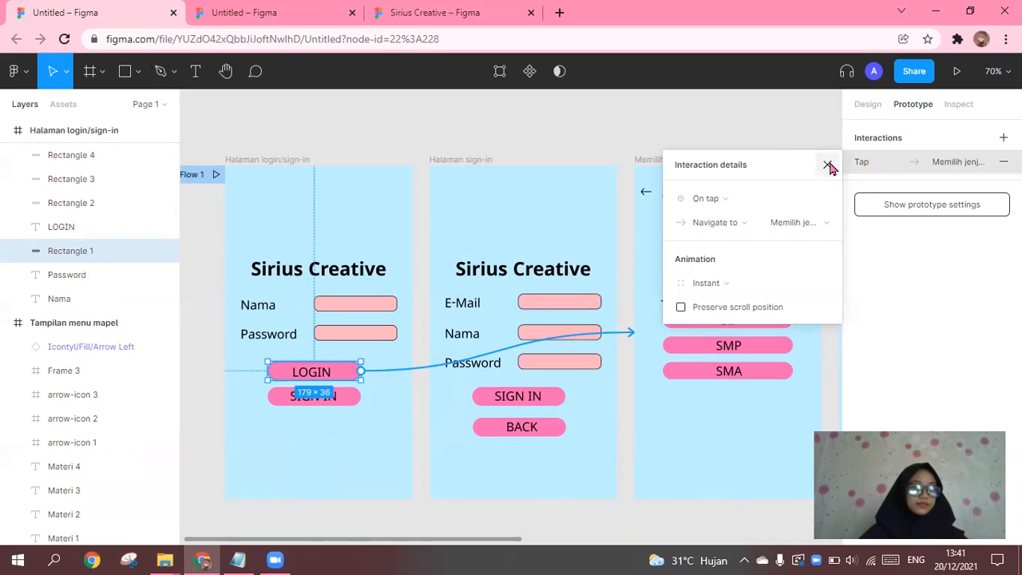
# Try the Move in animation for the LOGIN interaction, then set it to Push
pyautogui.click(716, 286)
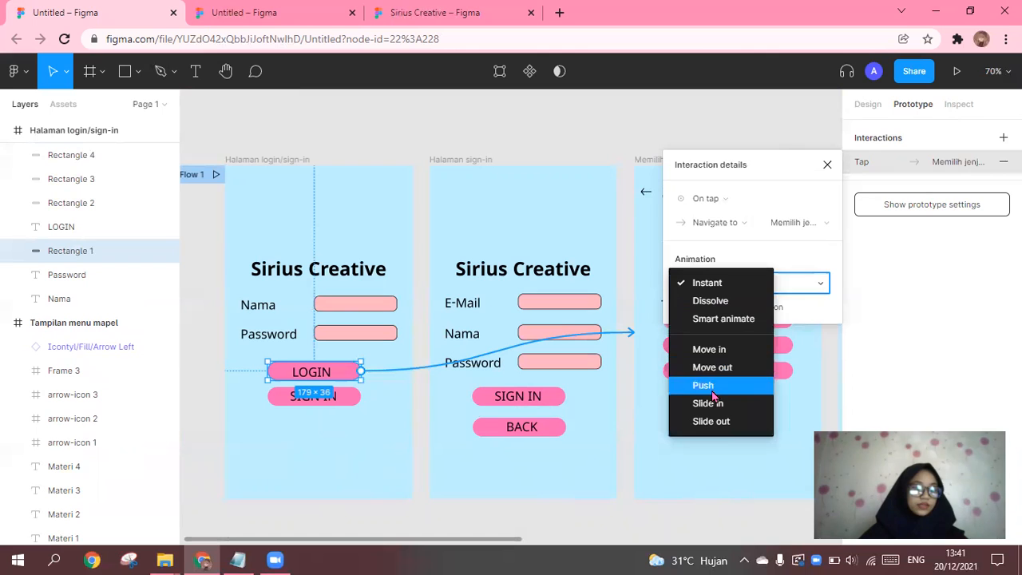
pyautogui.click(718, 351)
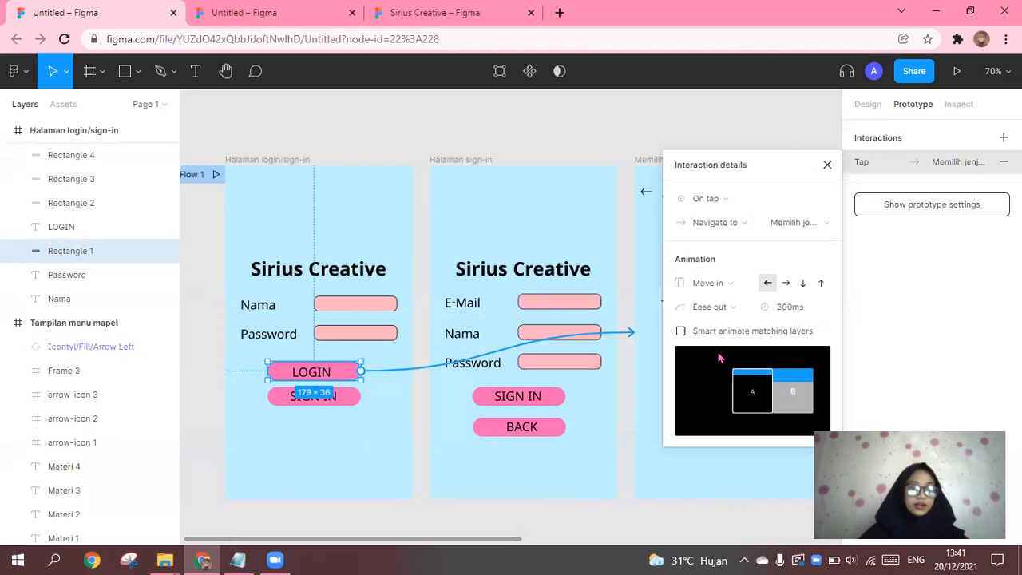
pyautogui.click(707, 283)
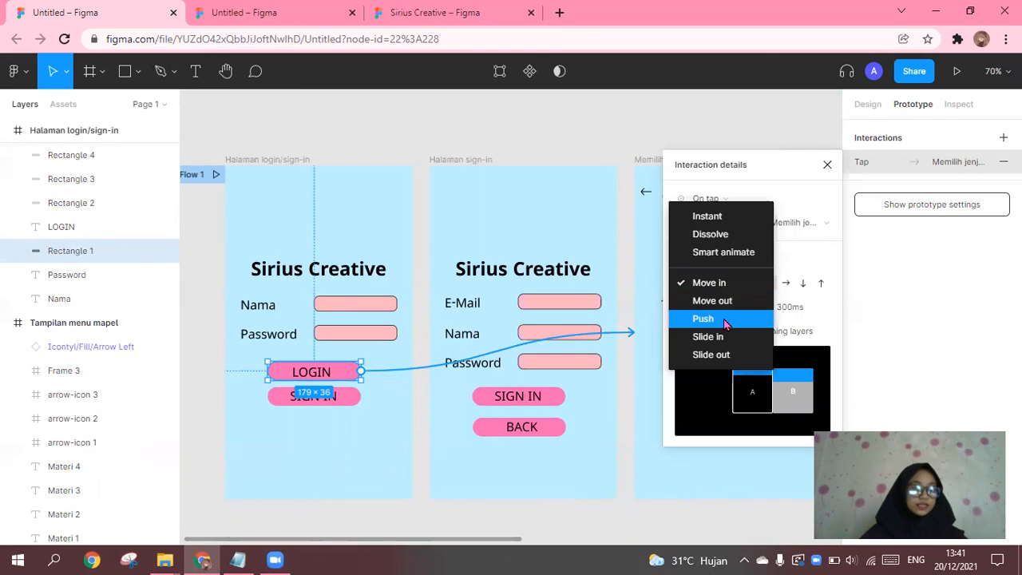
pyautogui.click(726, 320)
pyautogui.click(724, 285)
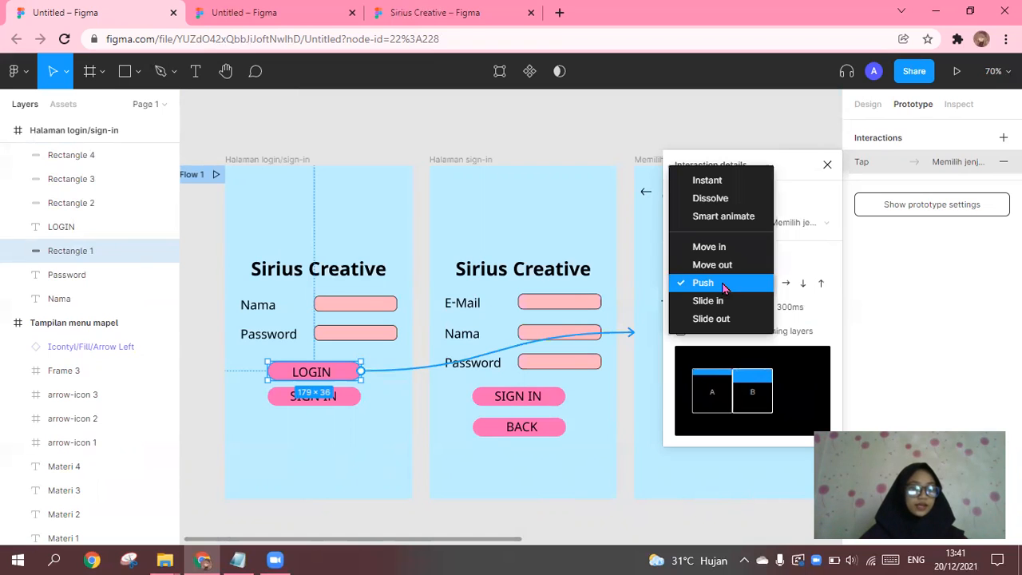
pyautogui.click(796, 262)
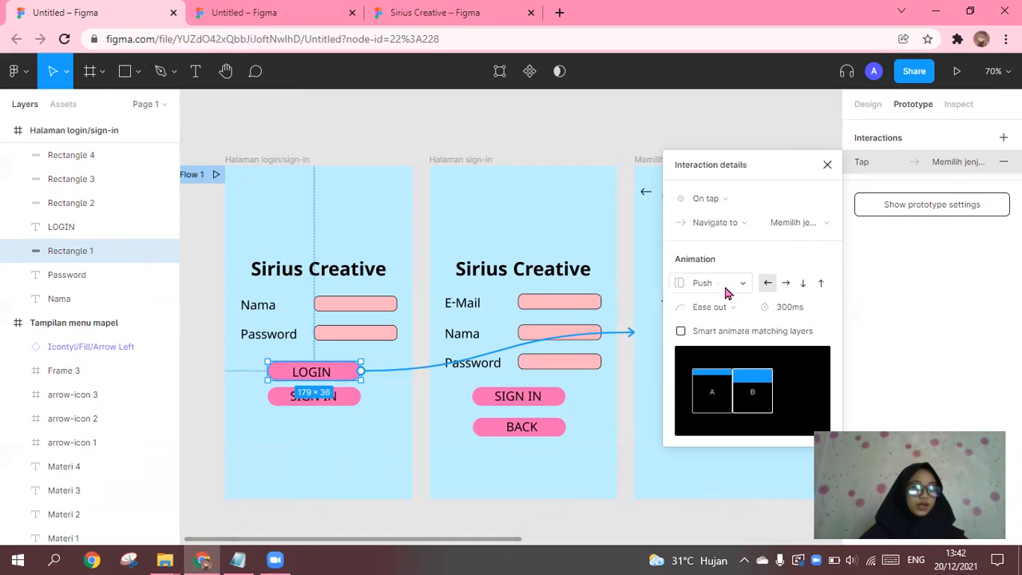
# Set the LOGIN interaction's easing to Ease in, review its connection details, and close them
pyautogui.click(716, 308)
pyautogui.click(733, 300)
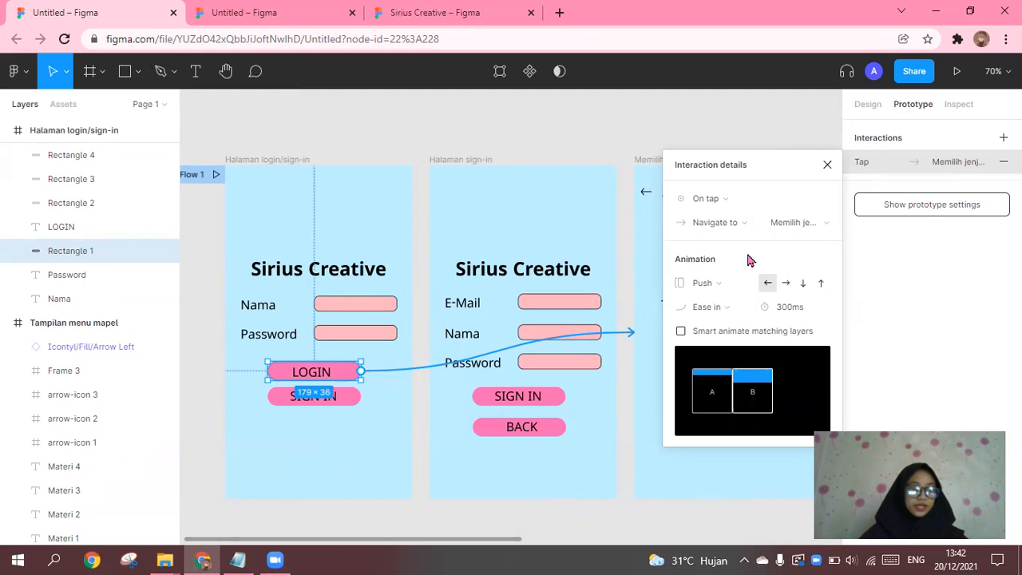
pyautogui.click(827, 164)
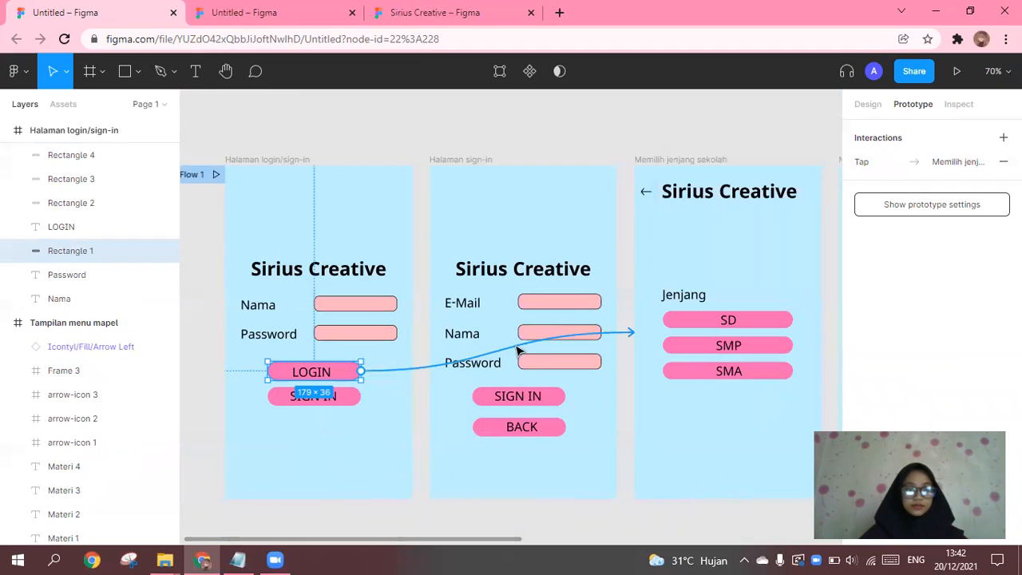
pyautogui.click(518, 351)
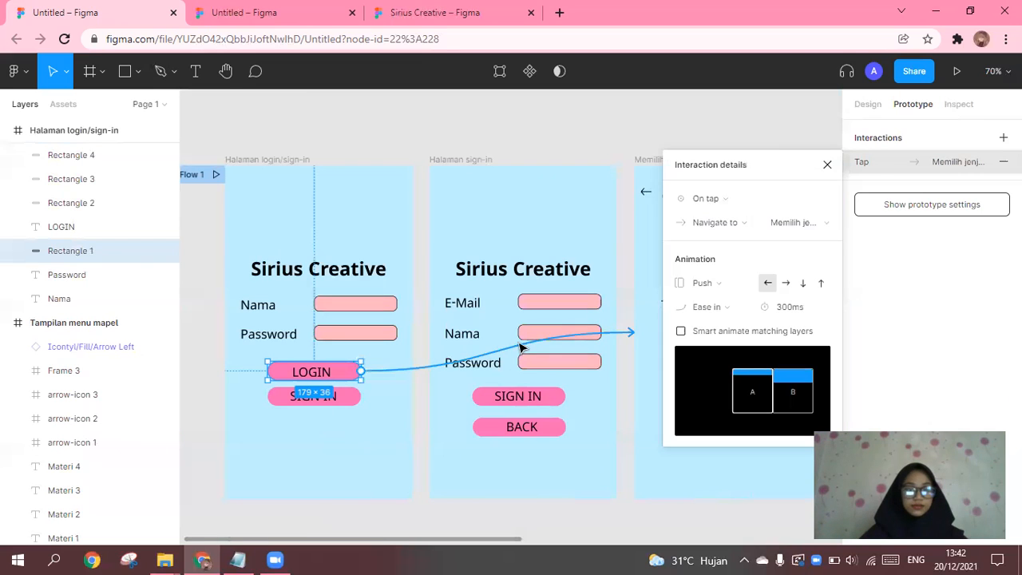
pyautogui.click(828, 166)
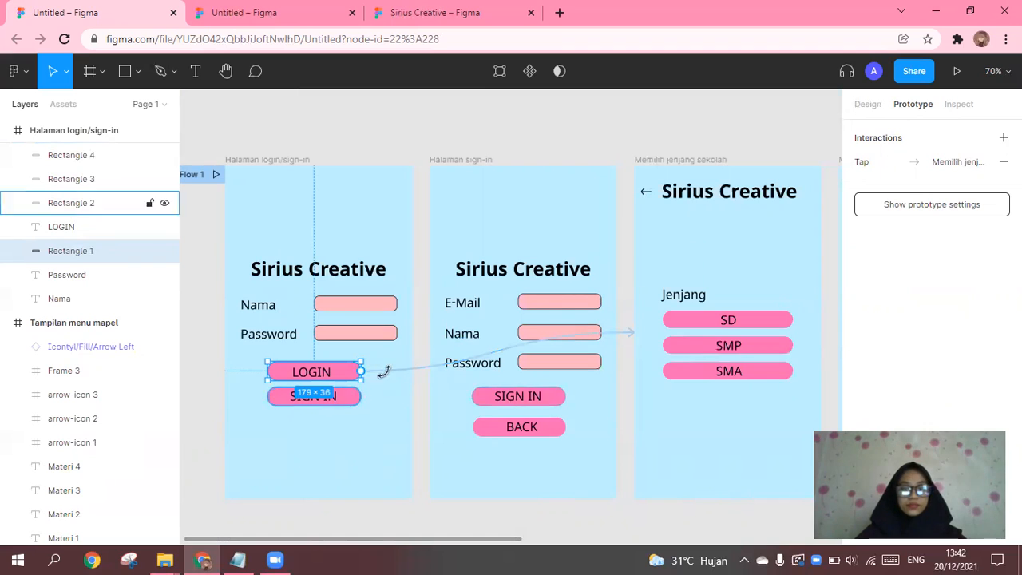
pyautogui.click(339, 399)
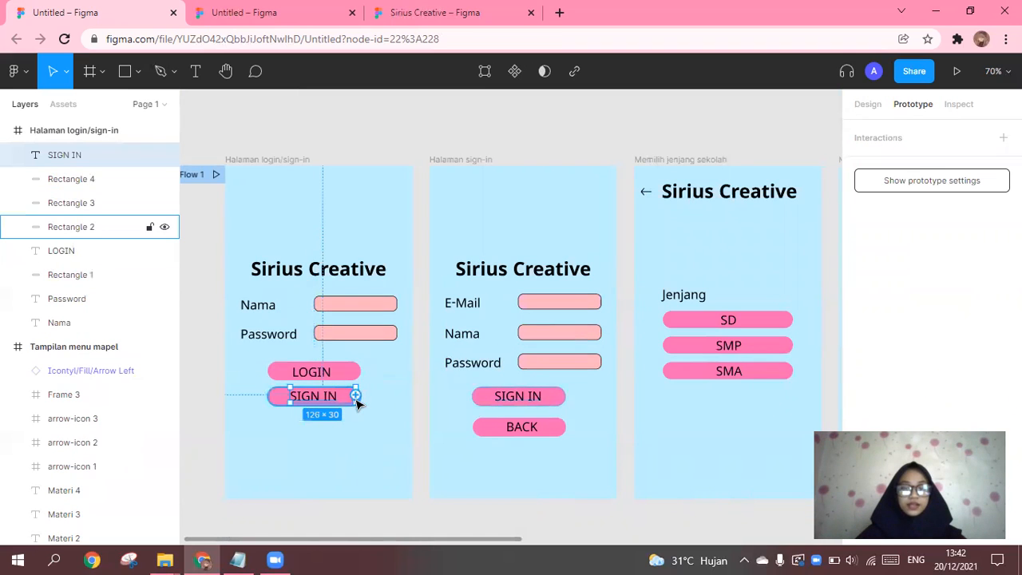
pyautogui.click(359, 398)
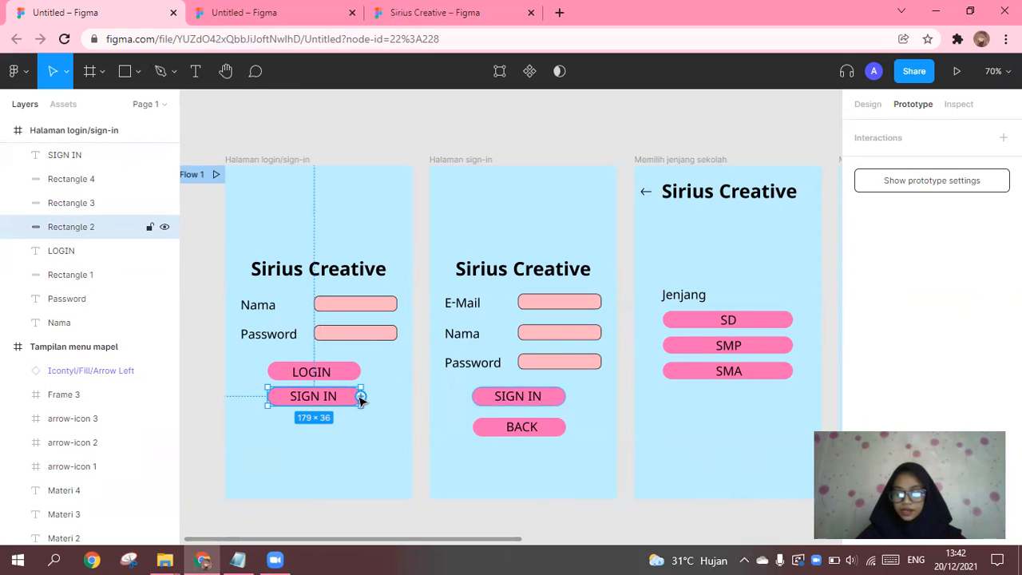
pyautogui.scroll(5, 361, 399)
pyautogui.scroll(-5, 365, 399)
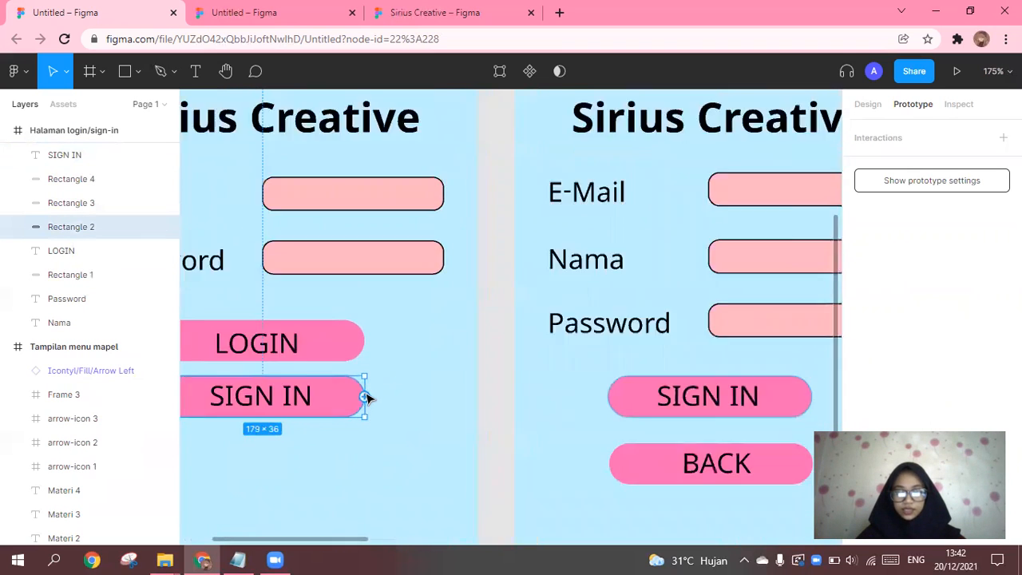
pyautogui.scroll(-1, 368, 397)
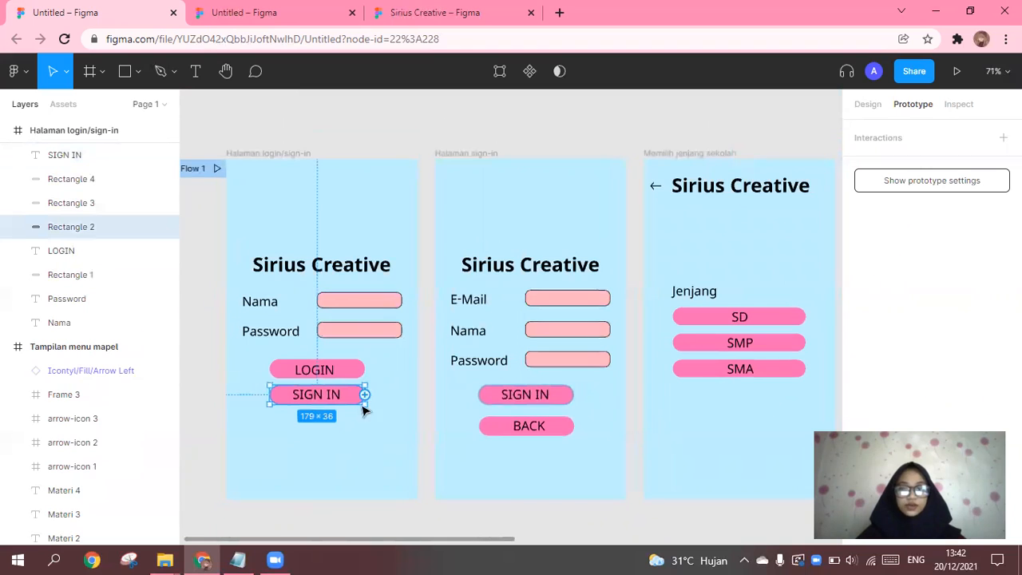
pyautogui.moveTo(366, 396)
pyautogui.mouseDown()
pyautogui.moveTo(448, 334)
pyautogui.moveTo(431, 339)
pyautogui.moveTo(379, 404)
pyautogui.mouseUp()
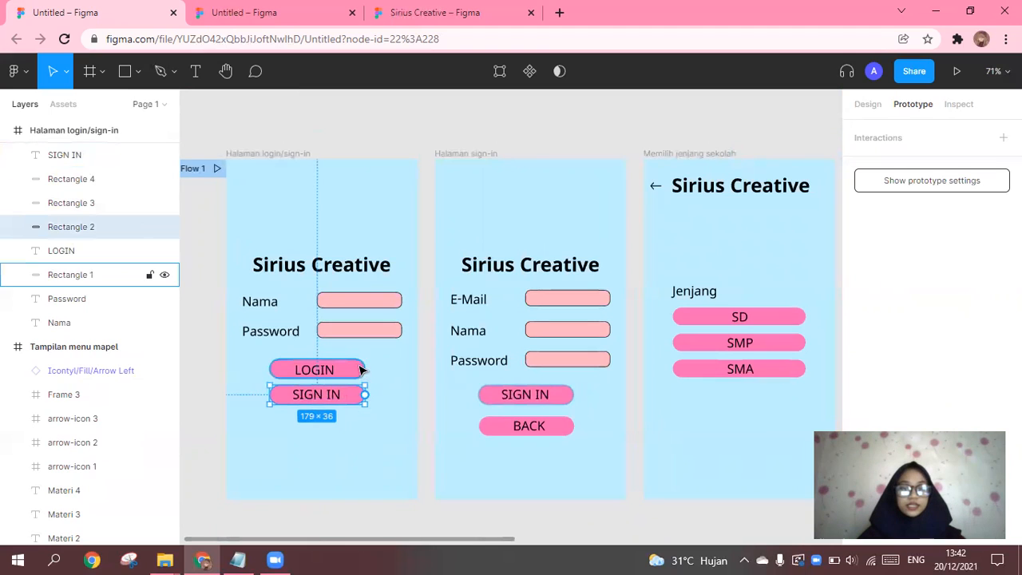
# Check the LOGIN button's connection to the Memilih jenjang sekolah frame and close its interaction details
pyautogui.click(361, 370)
pyautogui.moveTo(366, 370); pyautogui.dragTo(665, 326)
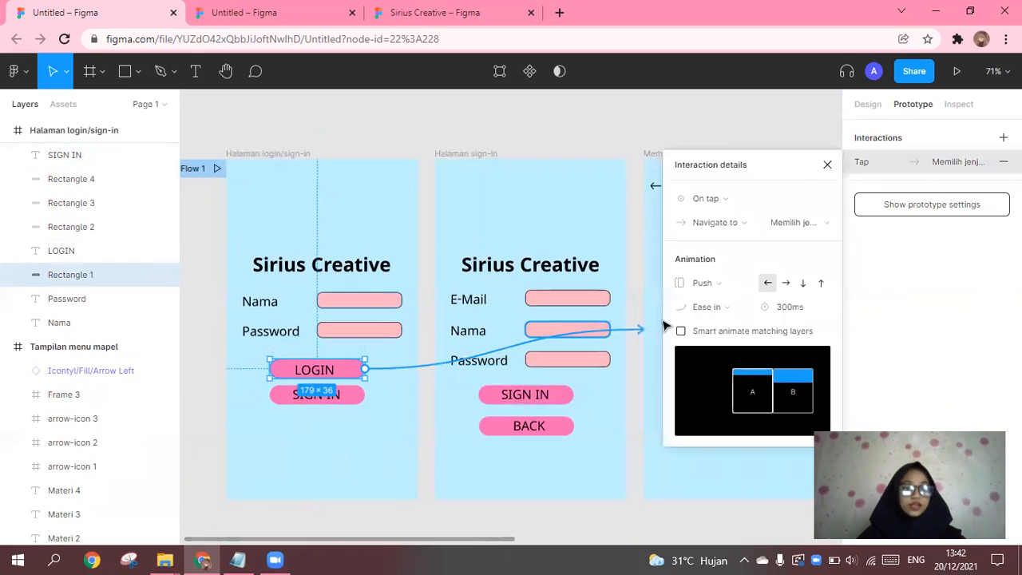
pyautogui.click(827, 165)
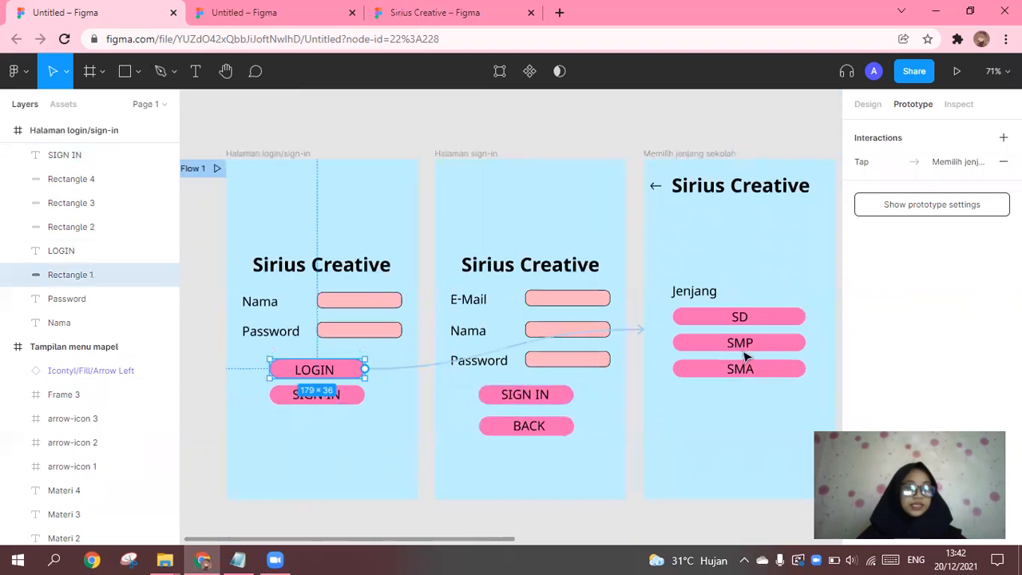
# Connect the SIGN IN button's rectangle on the Halaman login/sign-in frame to the Halaman sign-in frame
pyautogui.click(355, 403)
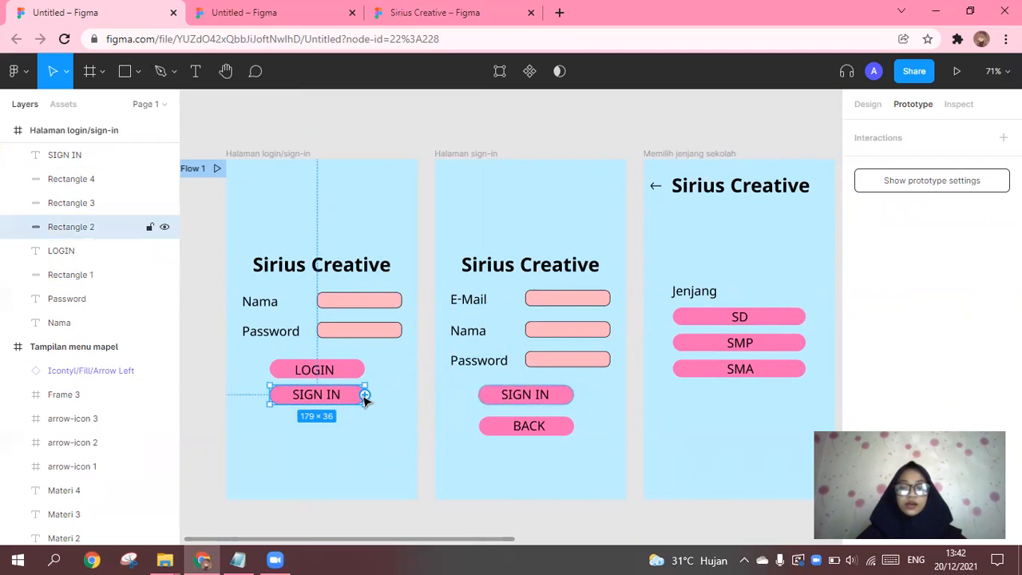
pyautogui.scroll(-1, 365, 395)
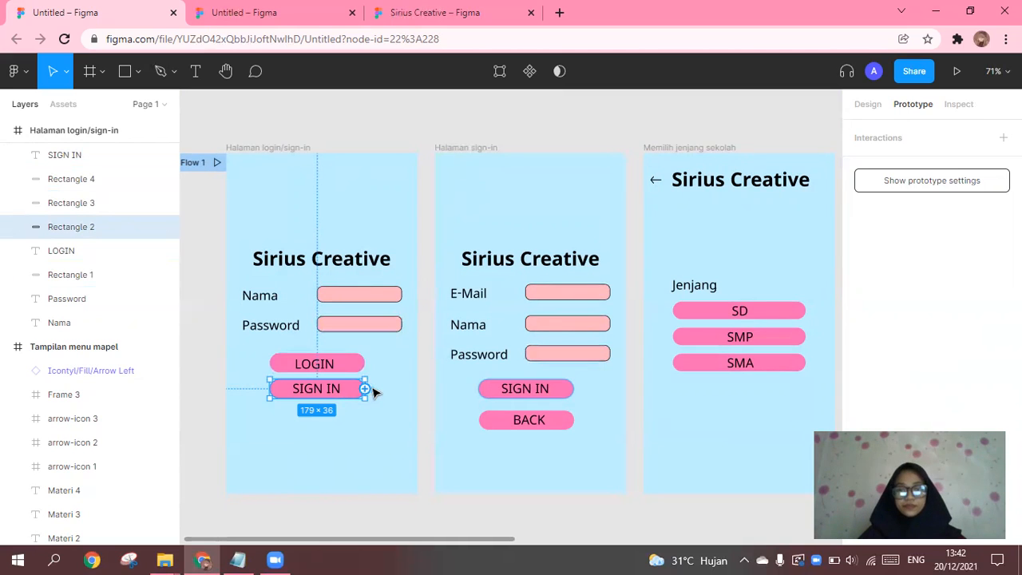
pyautogui.moveTo(367, 390); pyautogui.dragTo(470, 301)
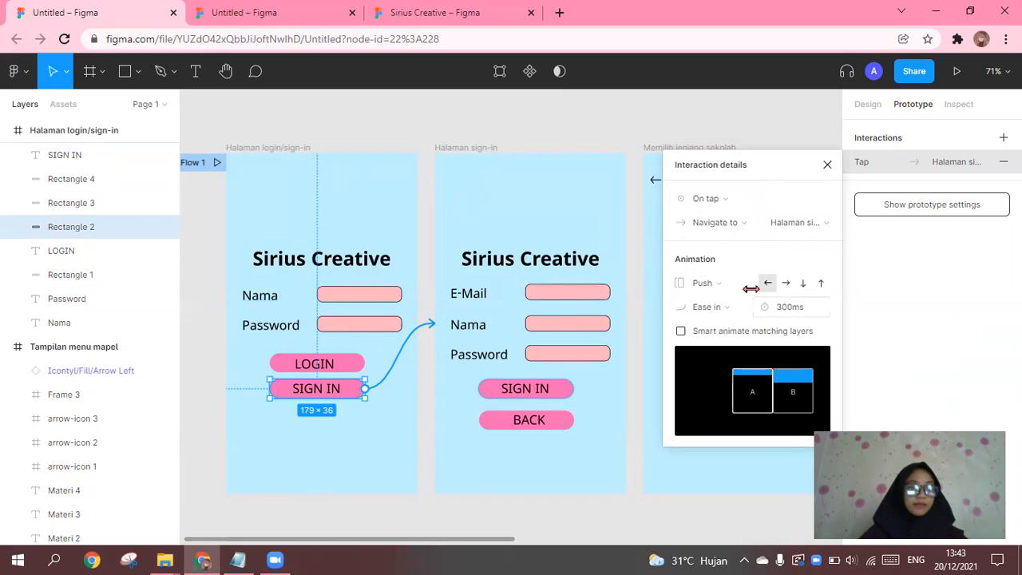
# Compare the interaction details and targets of the LOGIN and SIGN IN connections on the Halaman login/sign-in frame
pyautogui.click(354, 365)
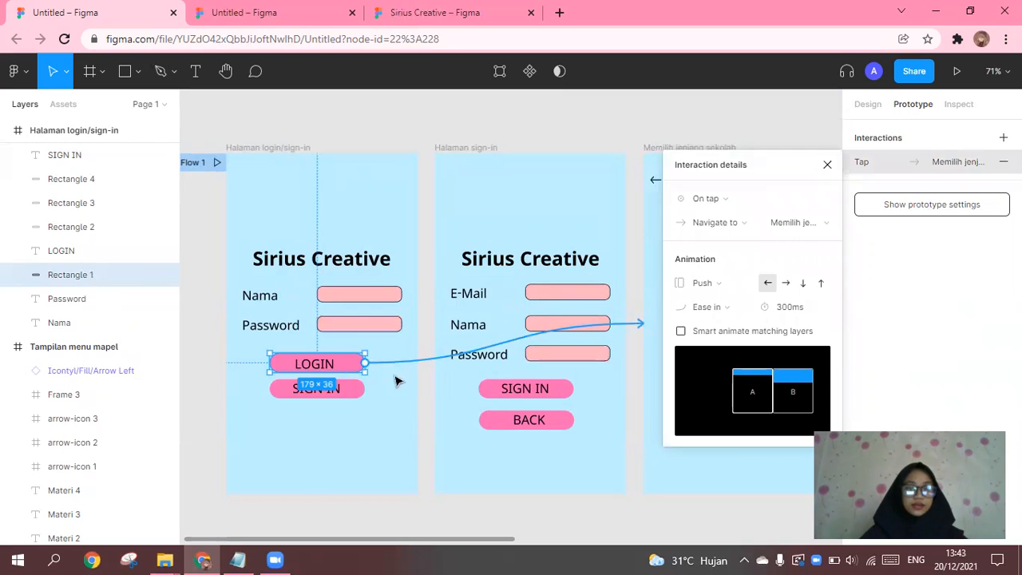
pyautogui.click(359, 389)
pyautogui.click(397, 375)
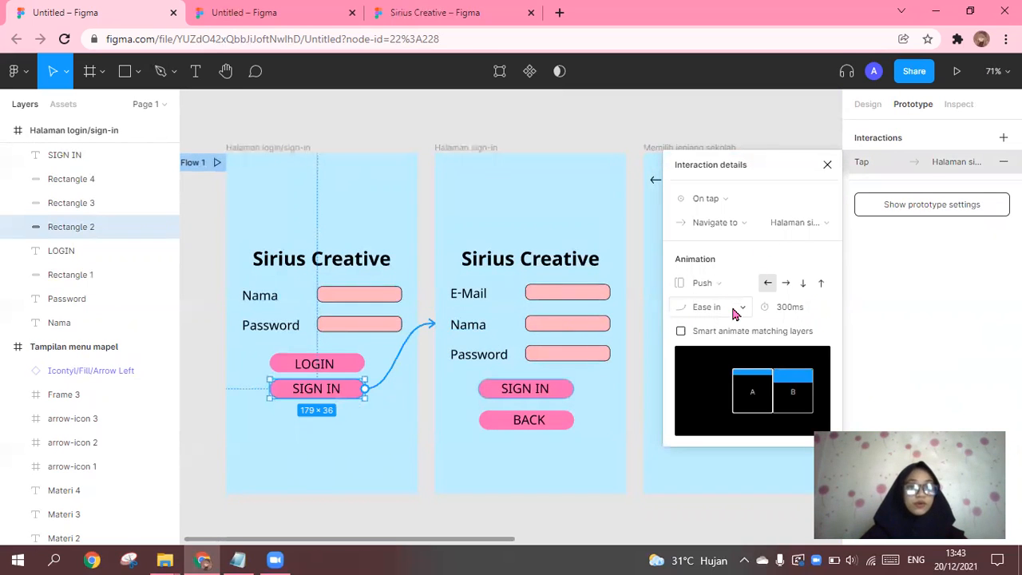
pyautogui.click(483, 311)
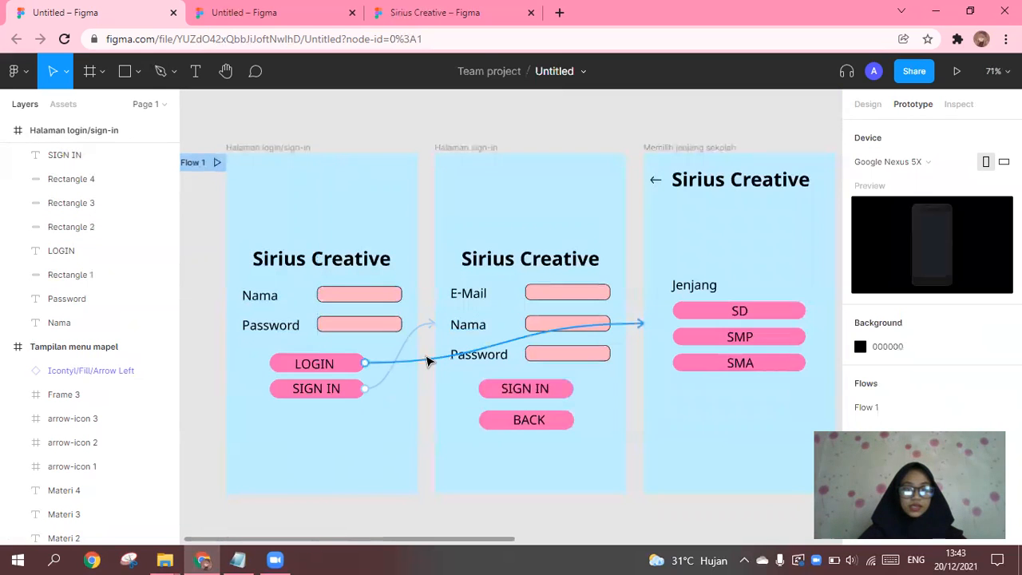
pyautogui.click(425, 361)
pyautogui.click(419, 393)
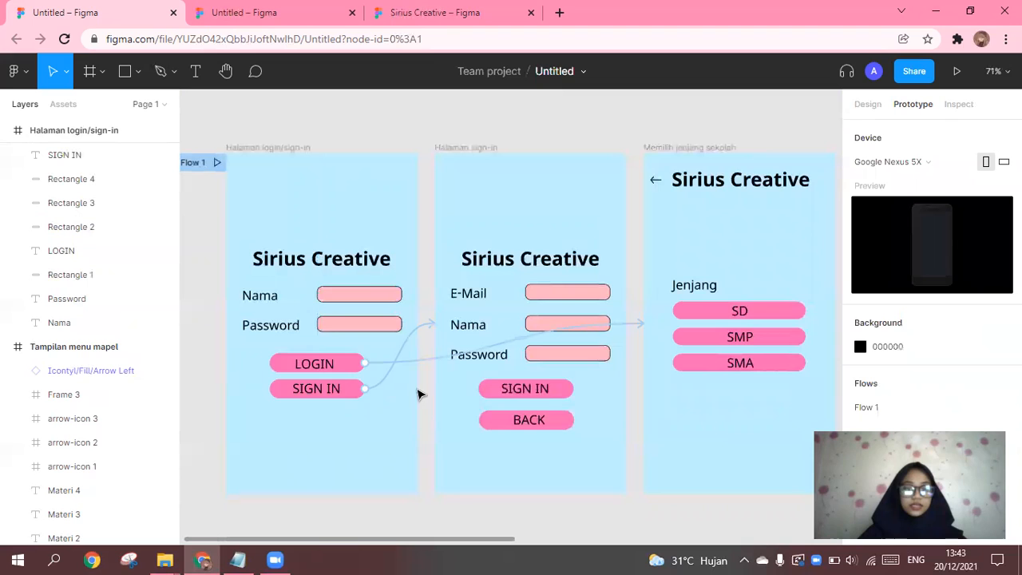
pyautogui.click(384, 386)
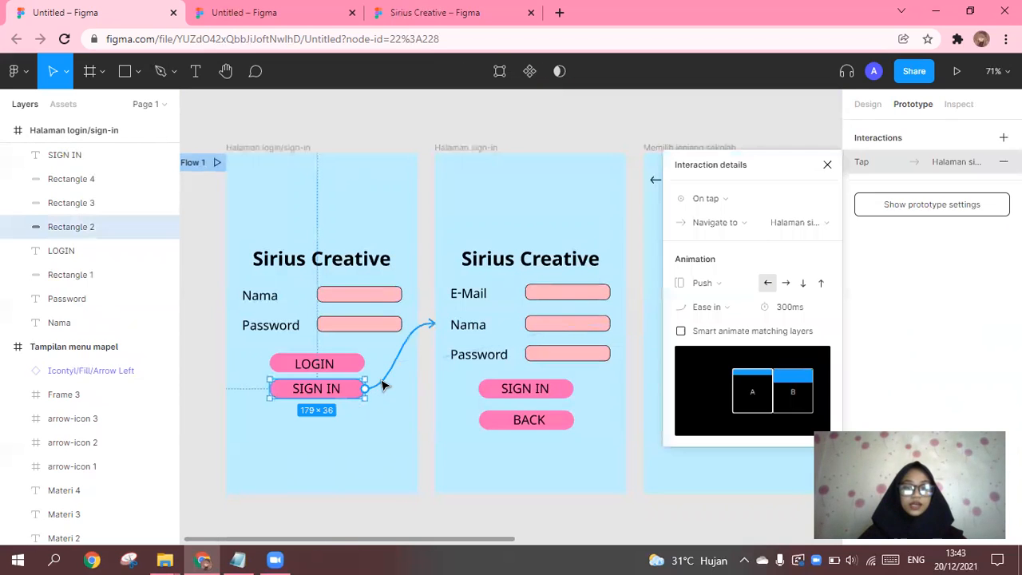
pyautogui.click(433, 376)
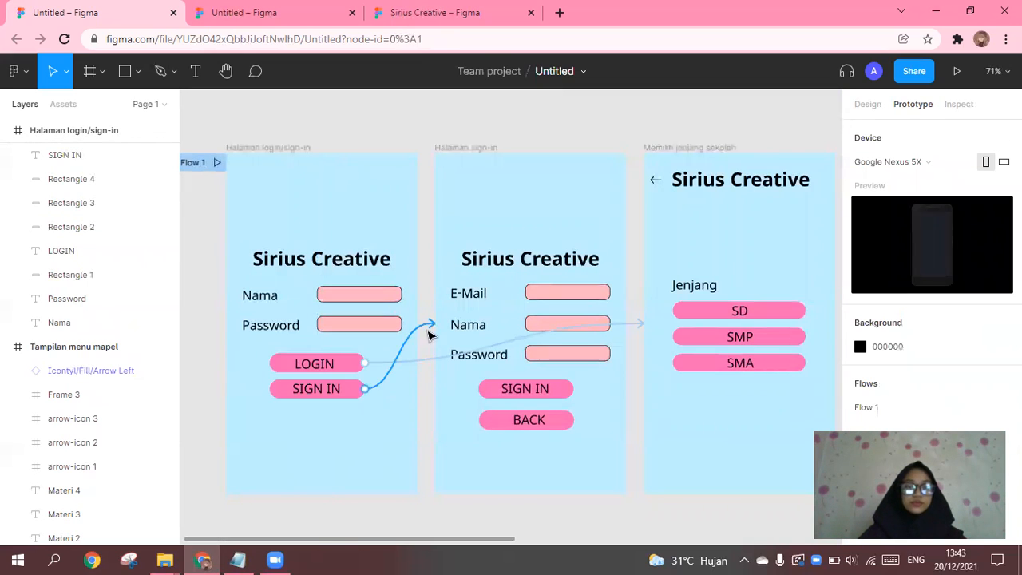
pyautogui.click(345, 368)
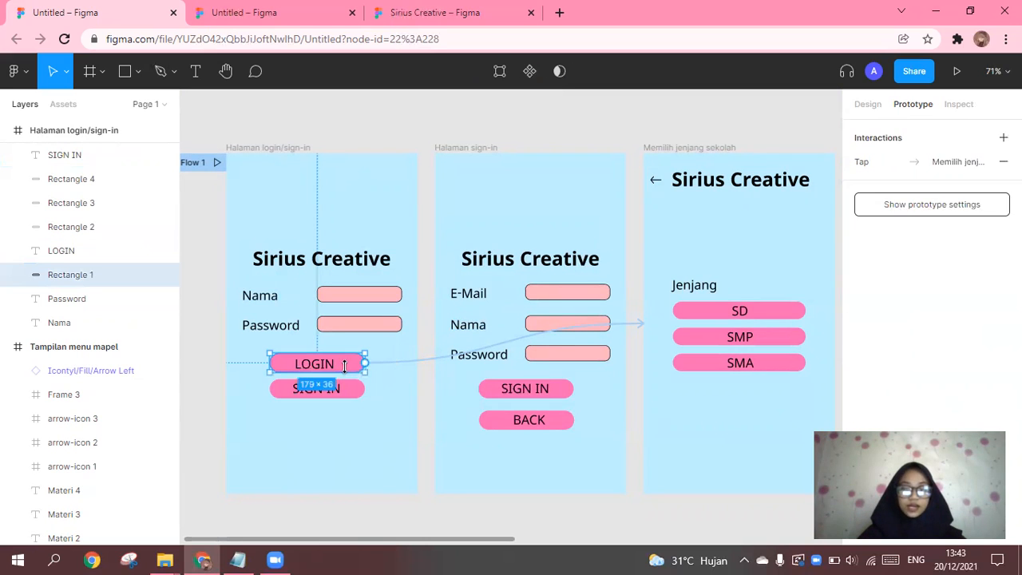
pyautogui.click(402, 363)
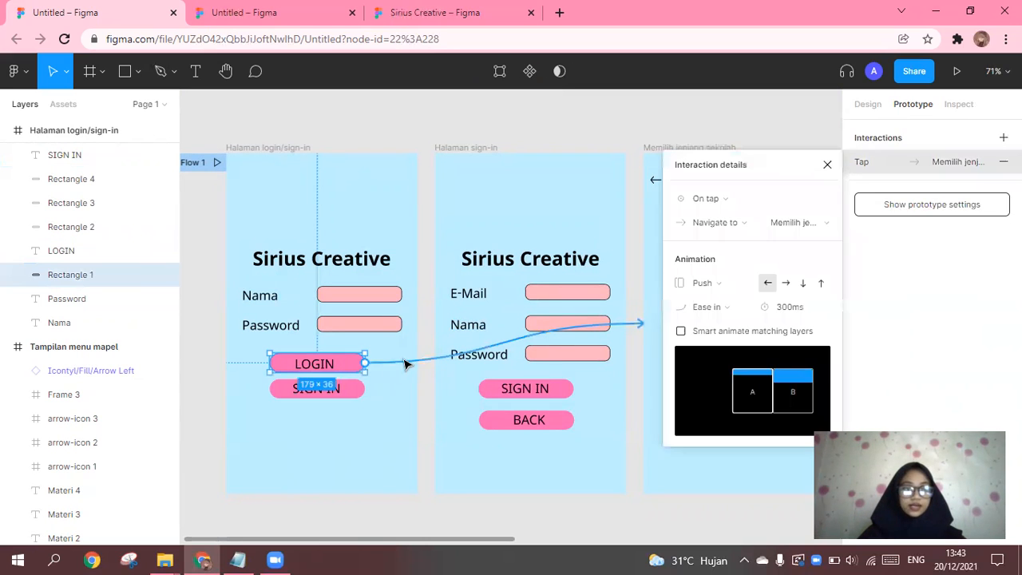
pyautogui.click(828, 165)
pyautogui.click(319, 388)
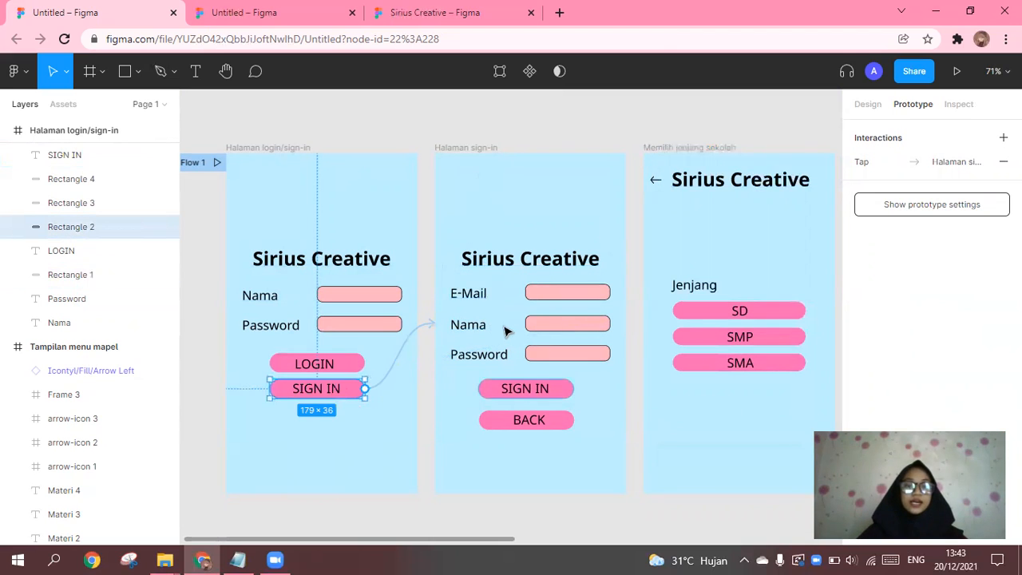
# Connect the SIGN IN button's rectangle on the Halaman sign-in frame to the Memilih jenjang sekolah frame and close the interaction details
pyautogui.hscroll(1, 508, 327)
pyautogui.hscroll(4, 506, 331)
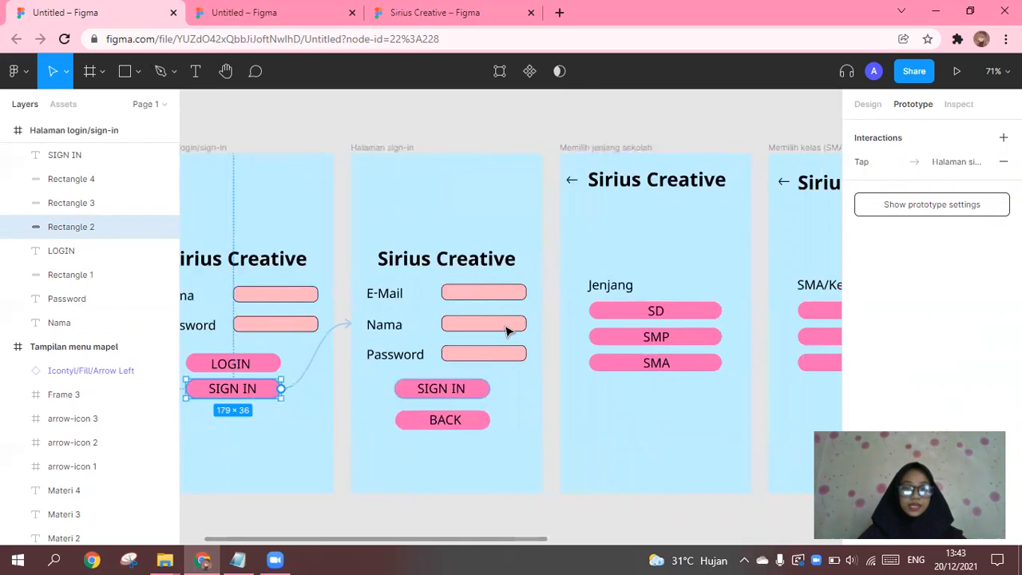
pyautogui.scroll(-1, 479, 333)
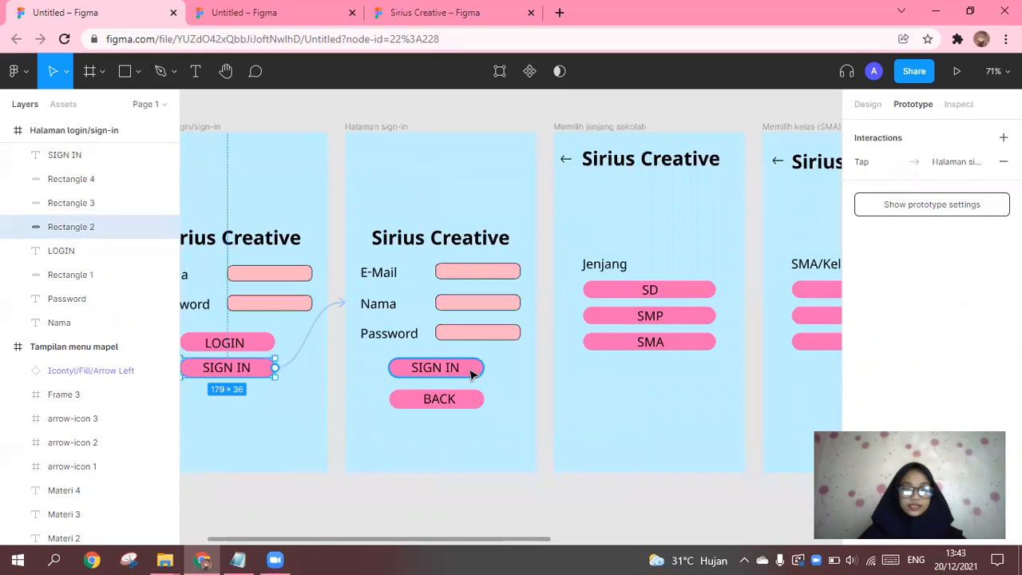
pyautogui.click(472, 369)
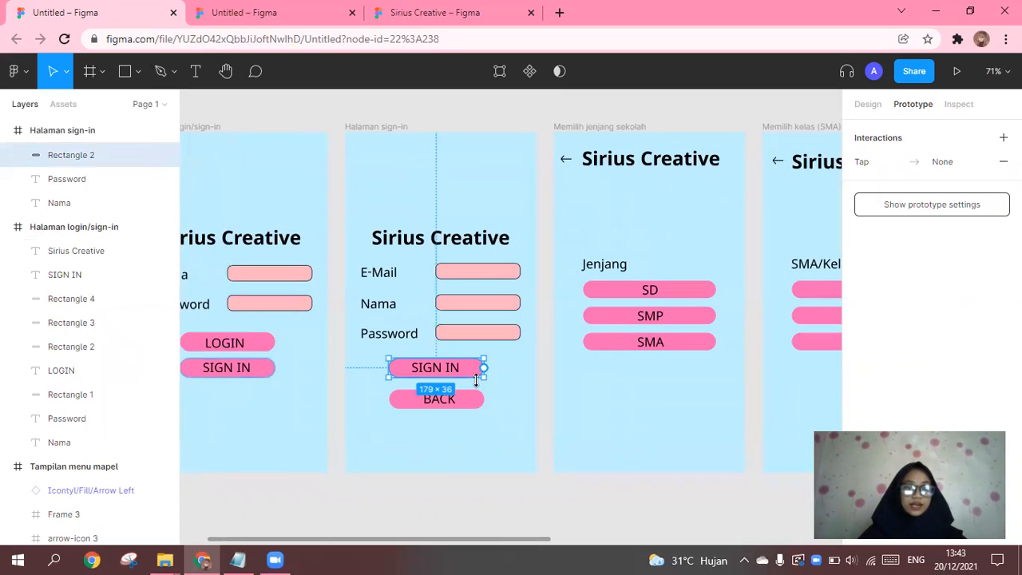
pyautogui.moveTo(486, 369); pyautogui.dragTo(593, 280)
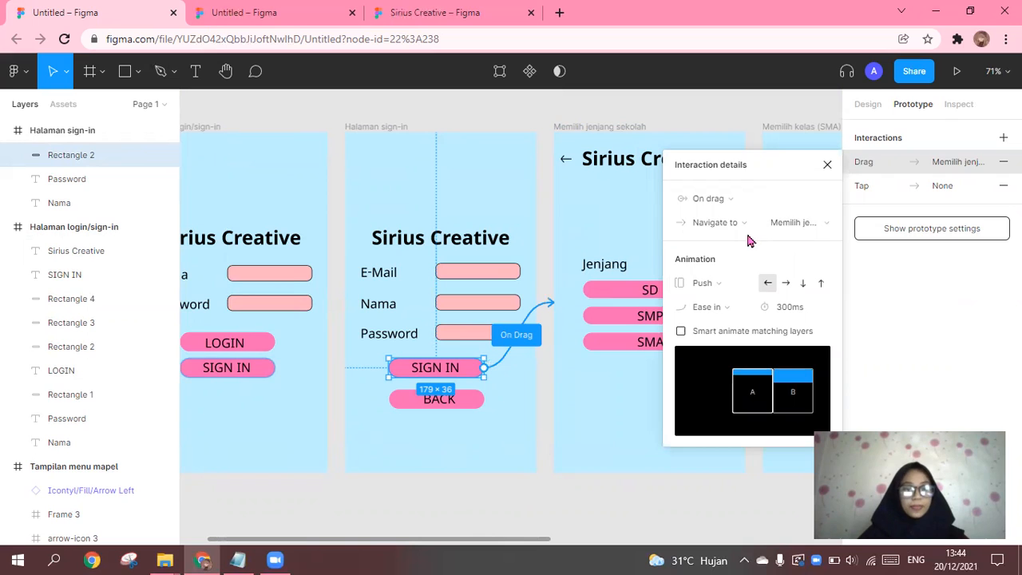
pyautogui.click(709, 200)
pyautogui.click(783, 198)
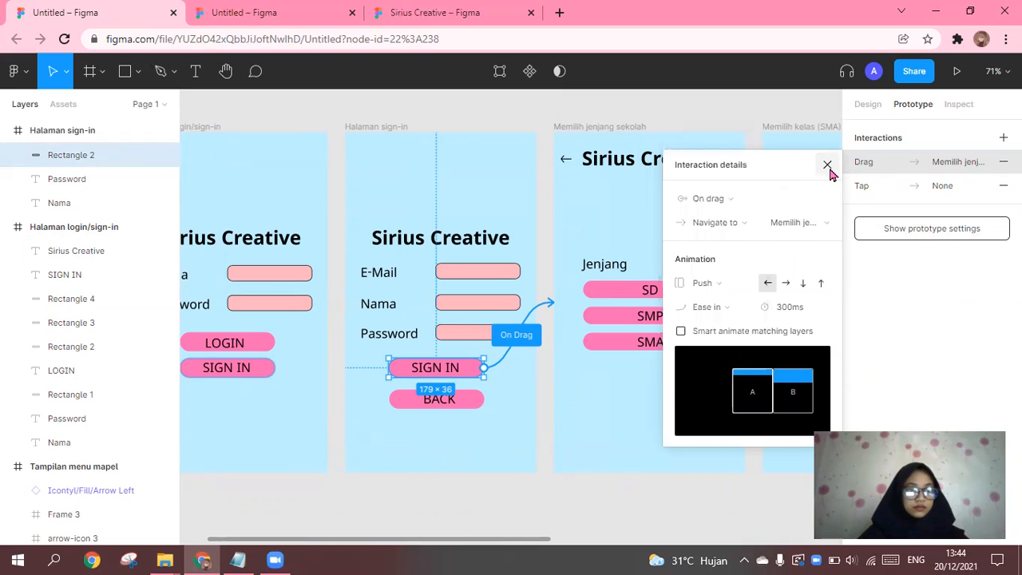
pyautogui.click(827, 165)
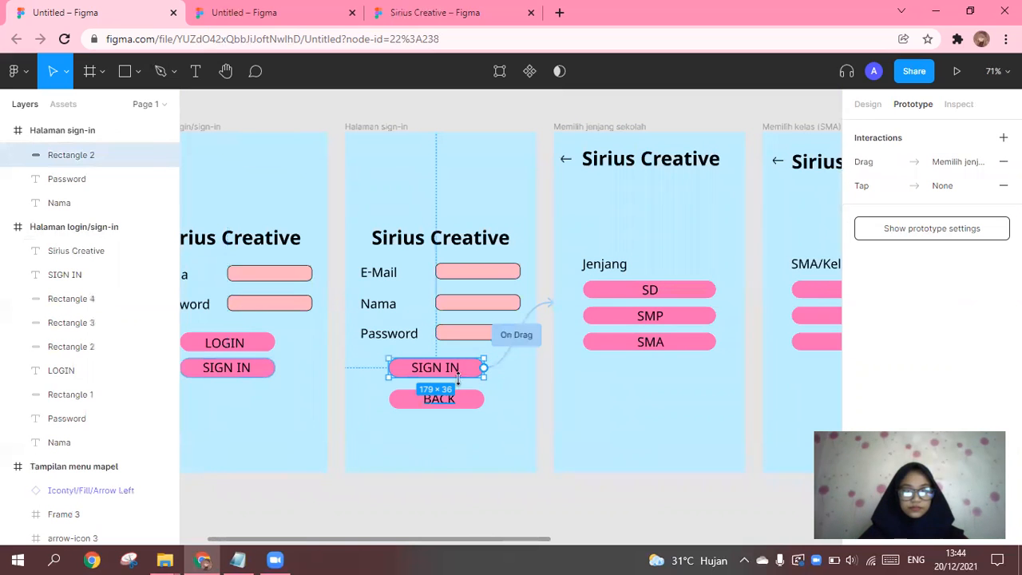
pyautogui.click(519, 385)
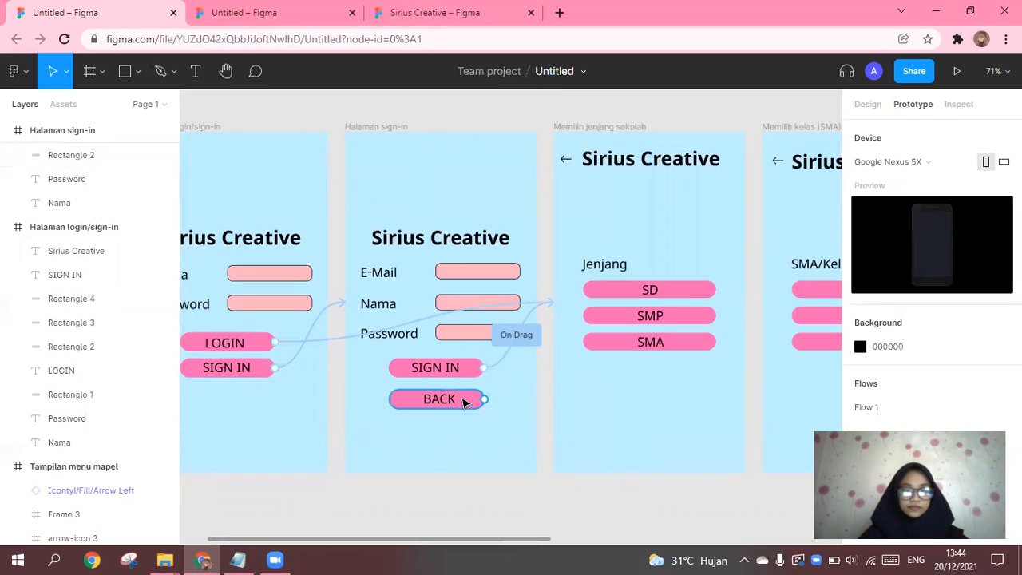
# Connect the BACK button's rectangle on the Halaman sign-in frame back to the Halaman login/sign-in frame
pyautogui.click(468, 403)
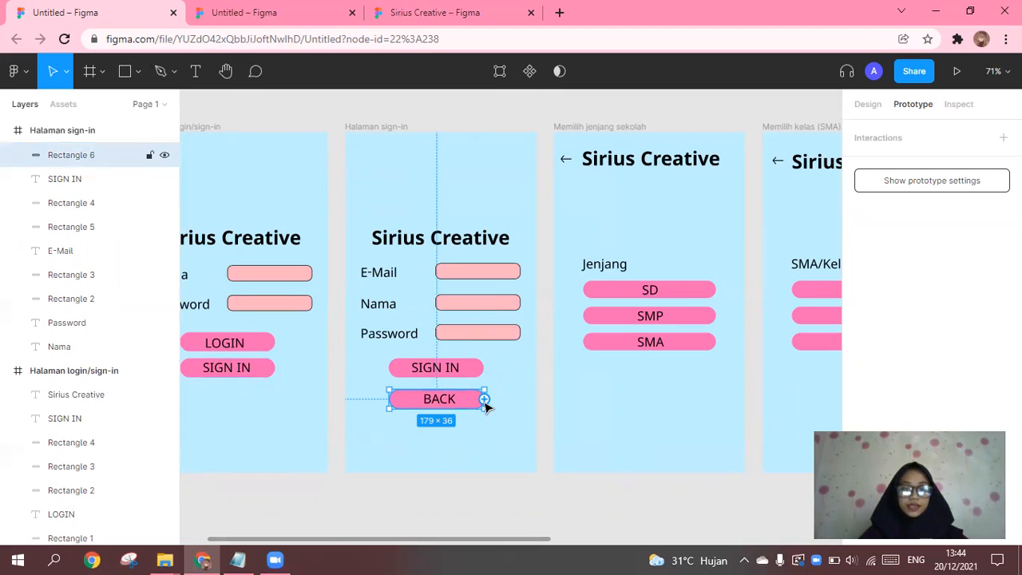
pyautogui.moveTo(485, 400); pyautogui.dragTo(324, 310)
pyautogui.click(373, 382)
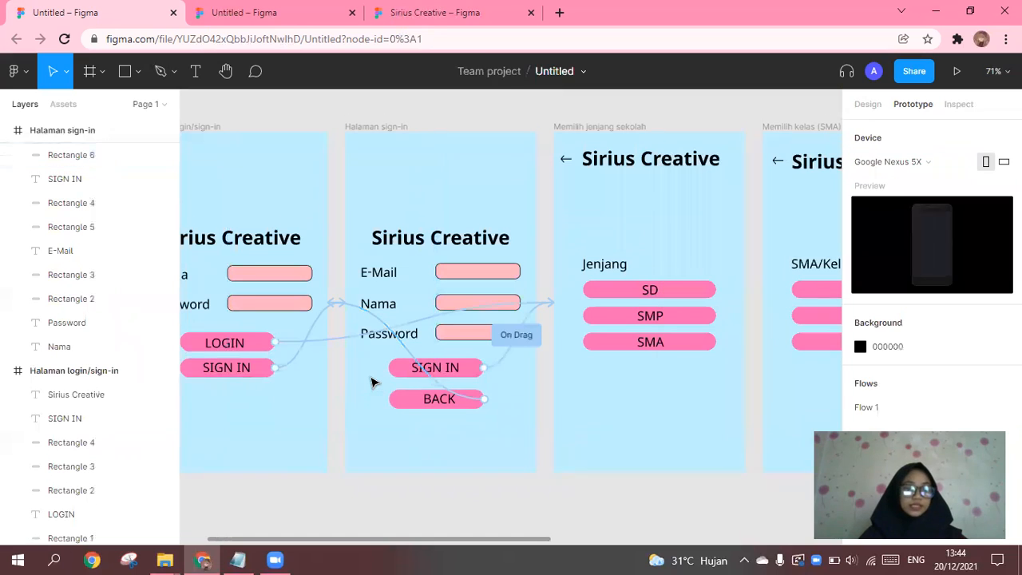
# On the Halaman sign-in frame's SIGN IN button, remove the Tap interaction without a target and set the remaining connection's trigger to On tap
pyautogui.scroll(-2, 371, 382)
pyautogui.scroll(1, 375, 382)
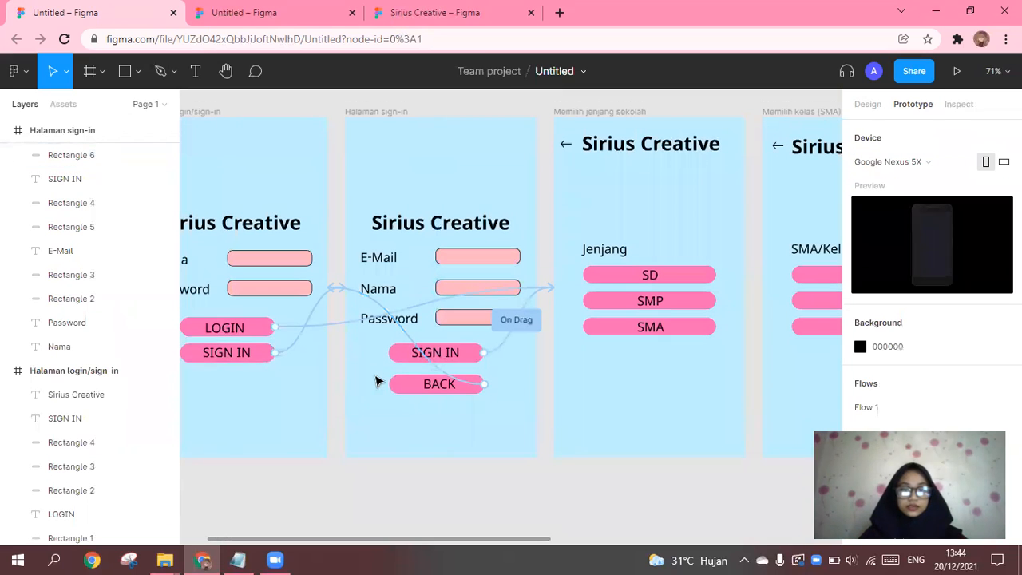
pyautogui.click(530, 306)
pyautogui.click(735, 199)
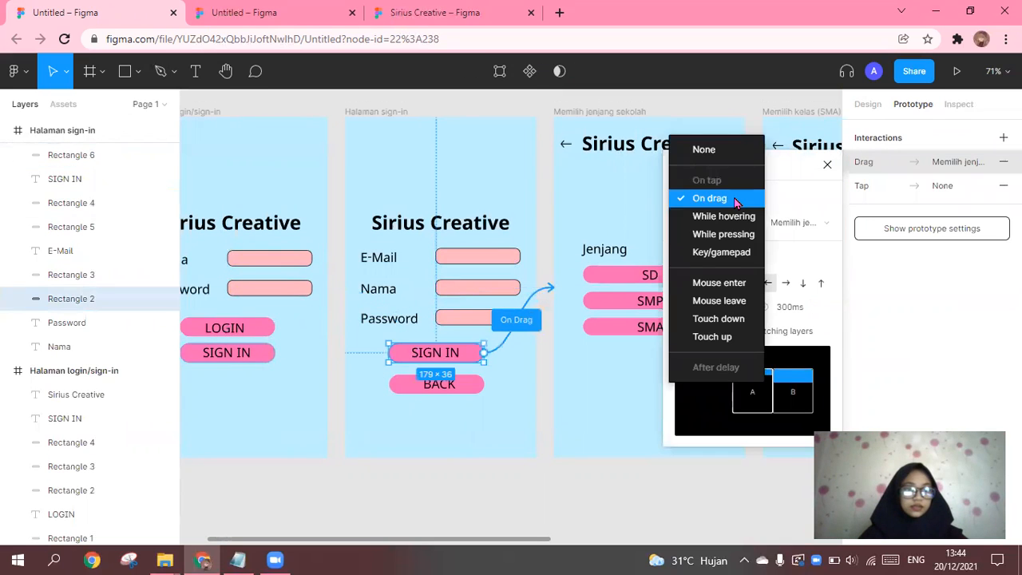
pyautogui.click(1003, 186)
pyautogui.click(1004, 185)
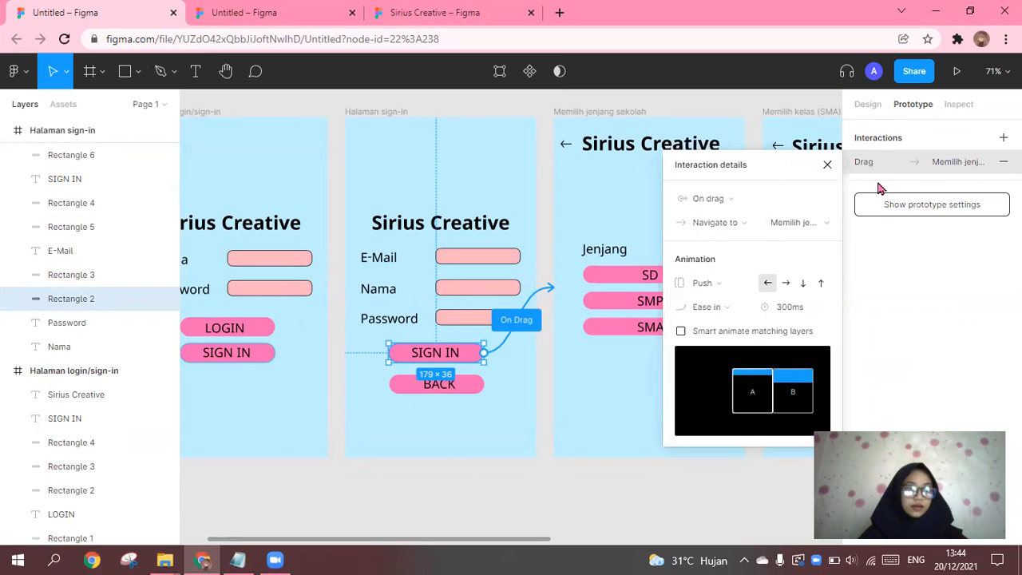
pyautogui.click(709, 199)
pyautogui.click(715, 178)
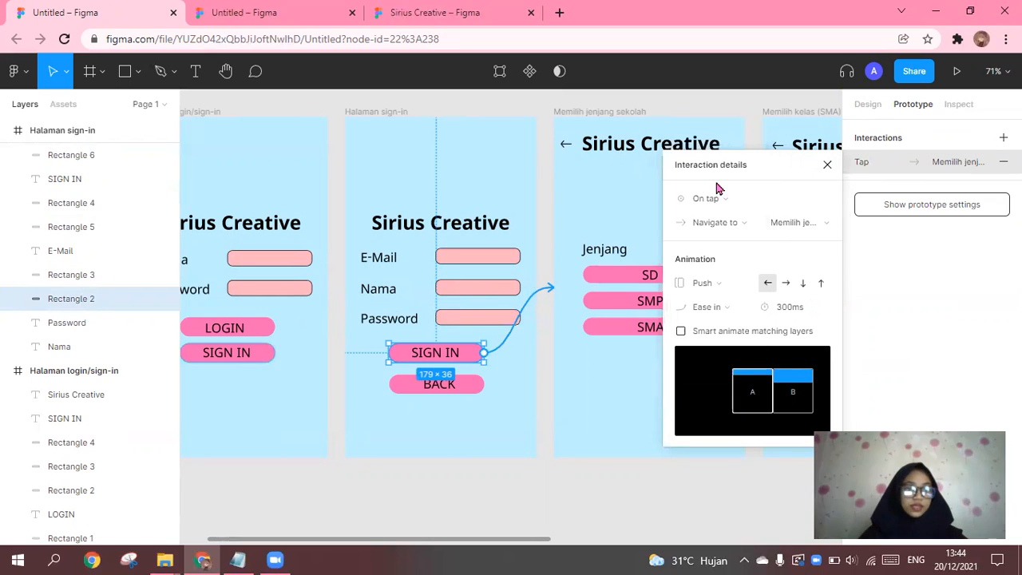
pyautogui.click(828, 164)
pyautogui.click(540, 364)
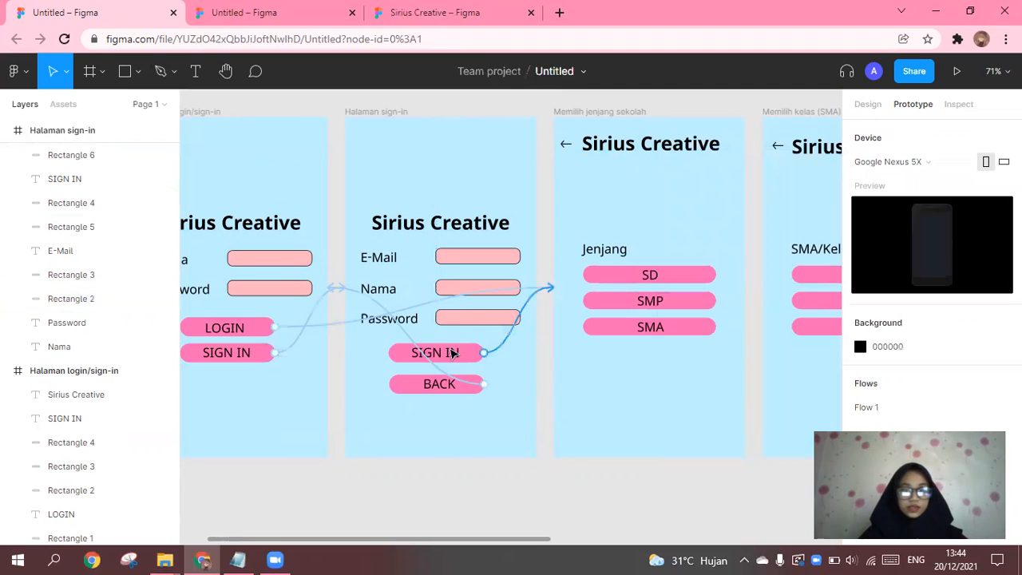
# Recheck the interaction details of the SIGN IN and LOGIN connections leaving the Halaman login/sign-in frame
pyautogui.click(311, 329)
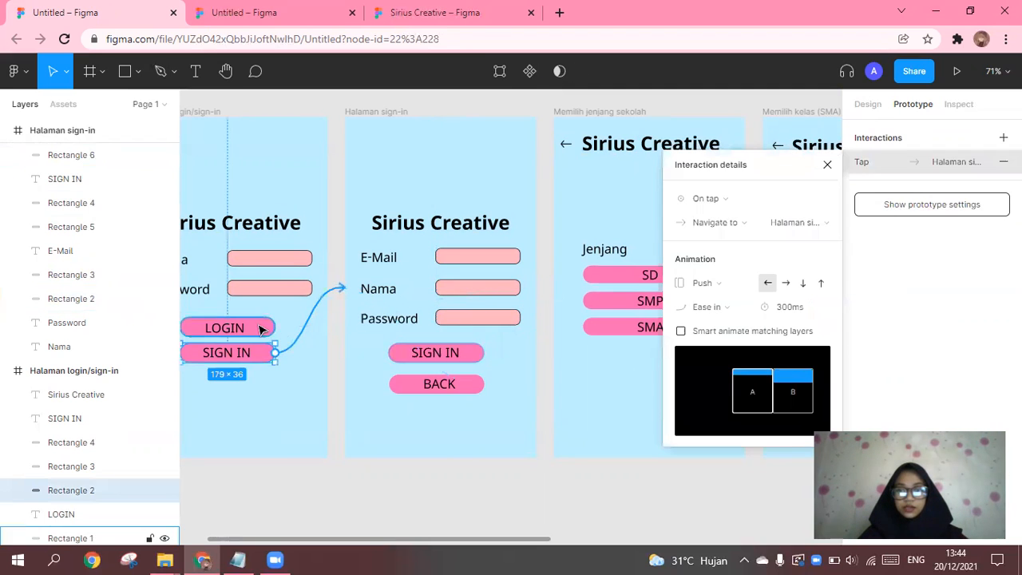
pyautogui.click(269, 329)
pyautogui.click(296, 329)
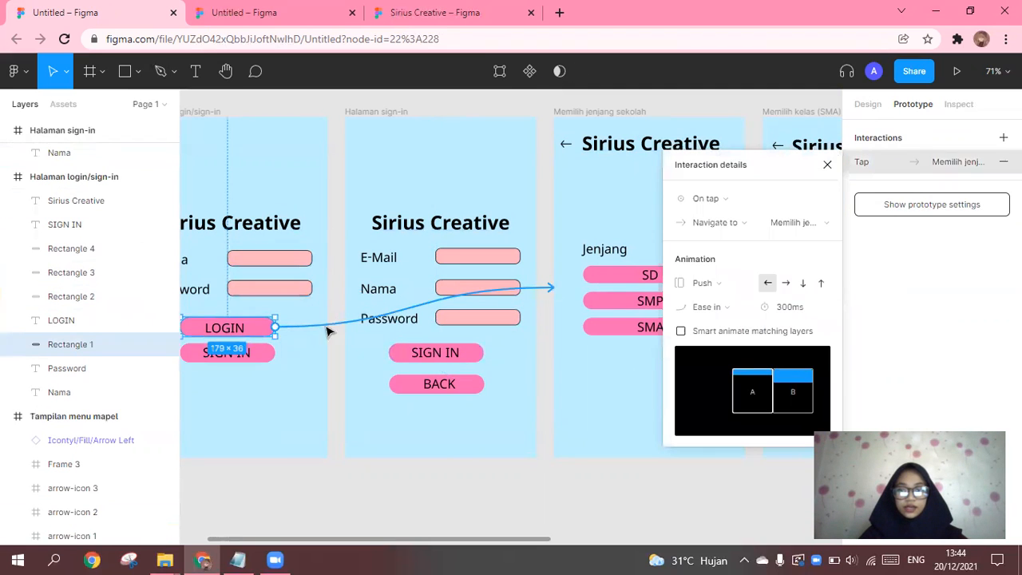
# Recheck the targets of the SIGN IN connections on the Halaman login/sign-in and Halaman sign-in frames
pyautogui.hscroll(-1, 294, 333)
pyautogui.hscroll(1, 350, 331)
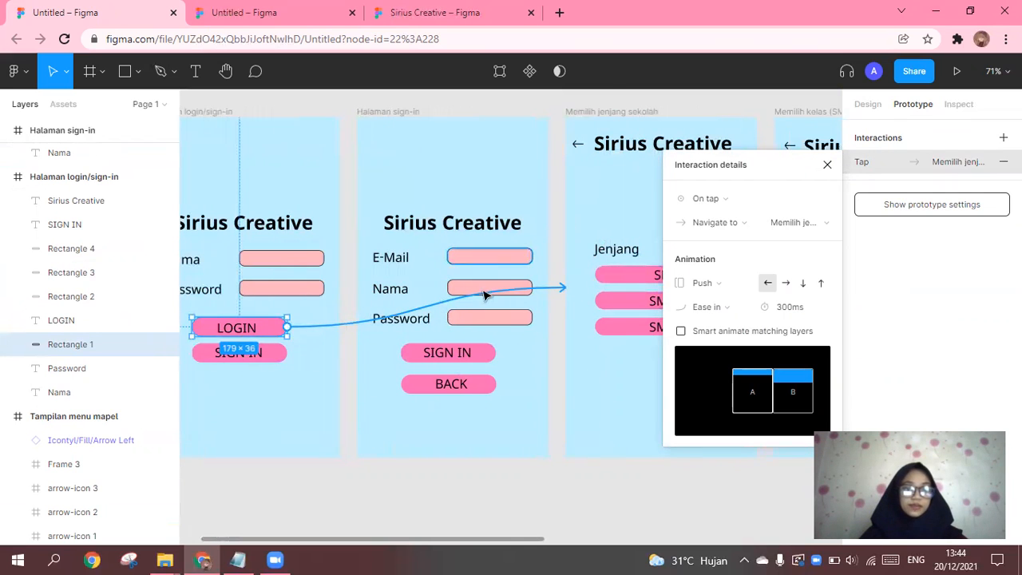
pyautogui.click(278, 354)
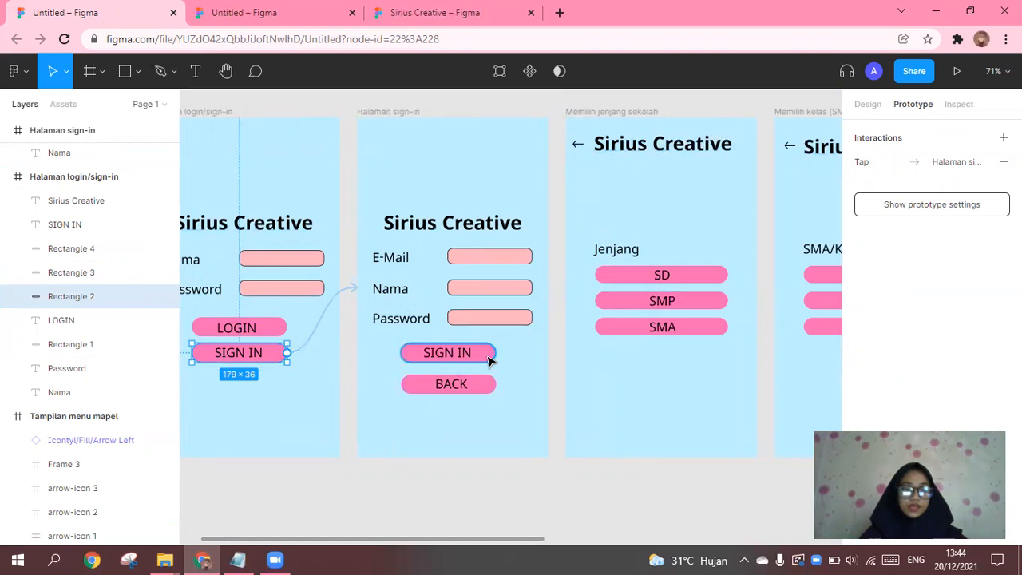
pyautogui.hscroll(2, 491, 360)
pyautogui.hscroll(1, 490, 360)
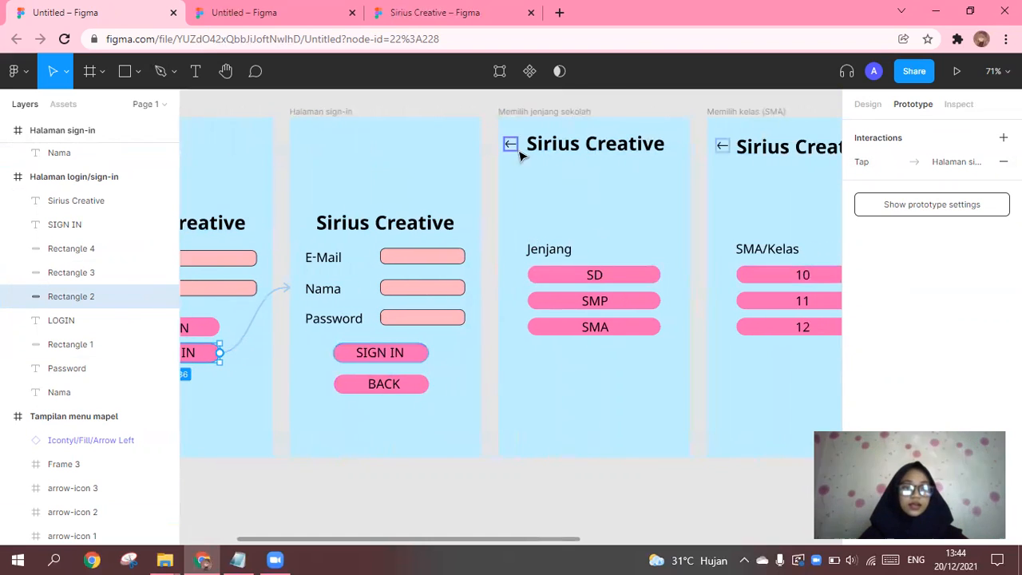
pyautogui.click(380, 352)
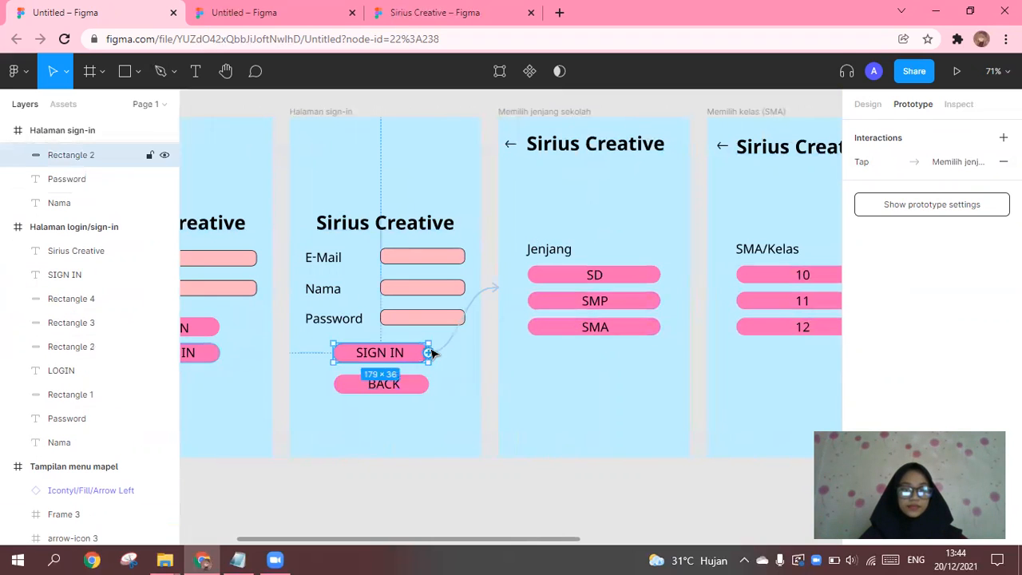
pyautogui.moveTo(429, 352); pyautogui.dragTo(551, 287)
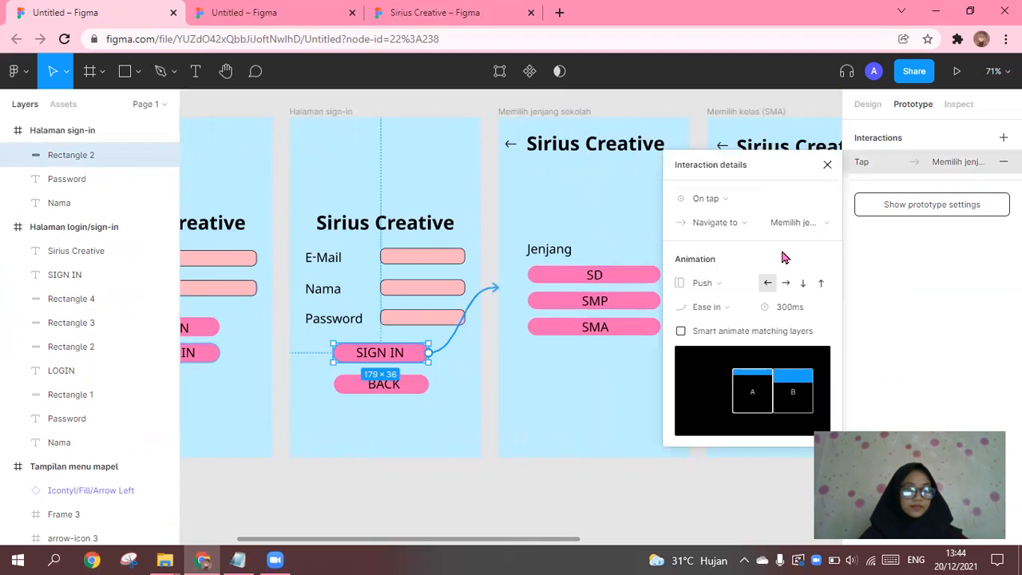
pyautogui.click(798, 224)
pyautogui.click(822, 223)
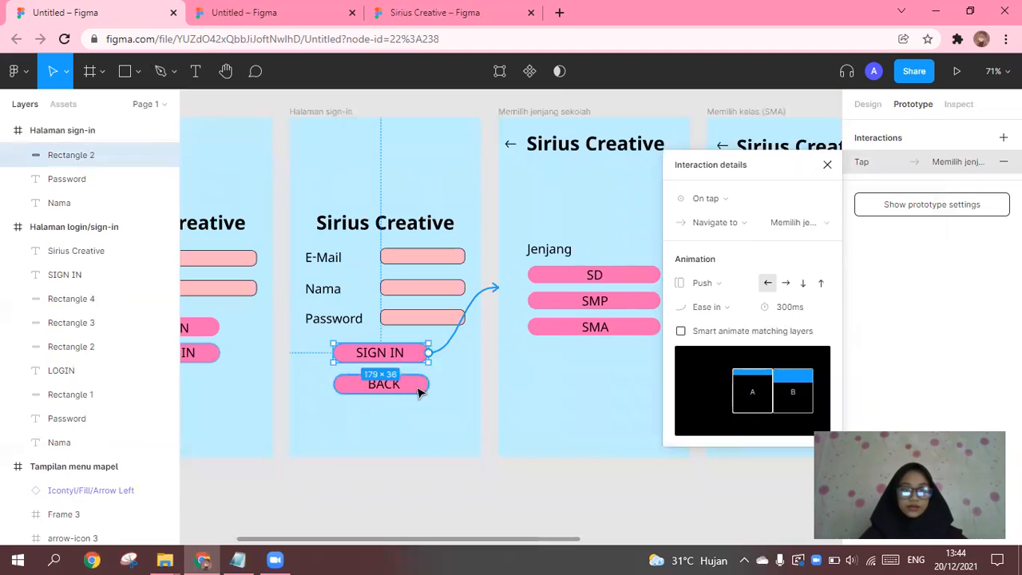
# Set the Push direction of the BACK button's connection on the Halaman sign-in frame to right and recheck the SIGN IN and BACK connections
pyautogui.click(424, 387)
pyautogui.click(423, 388)
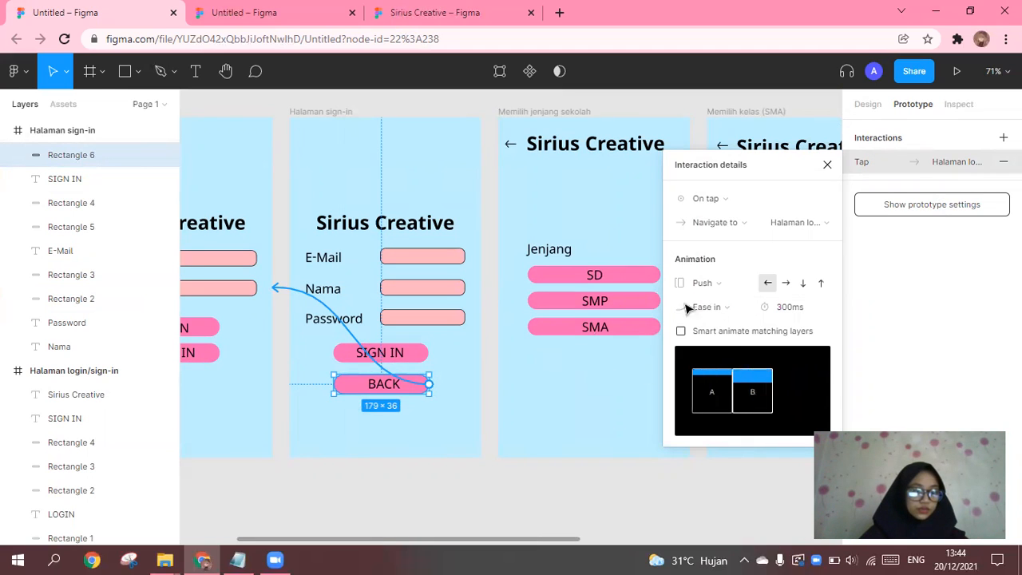
pyautogui.click(784, 284)
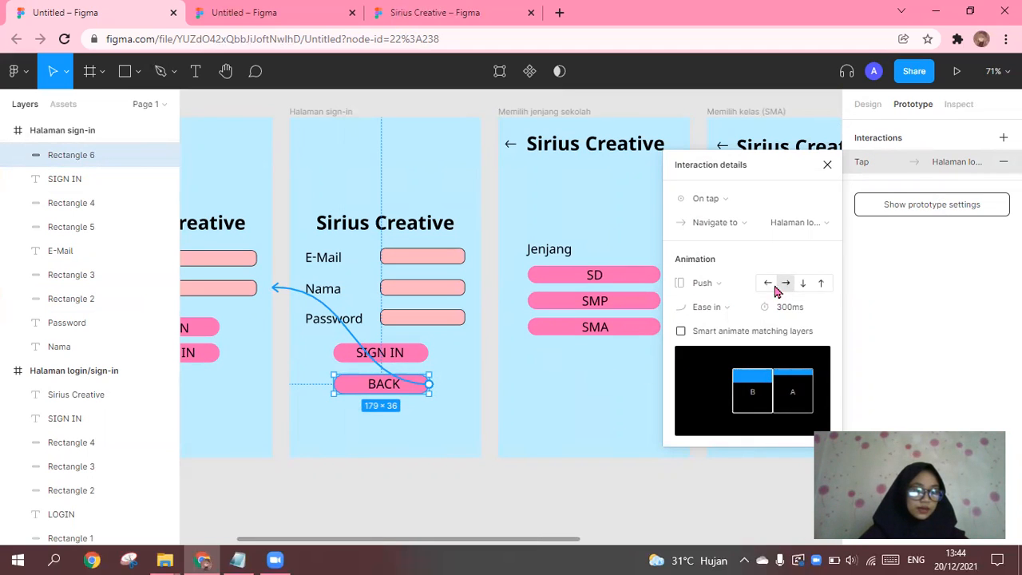
pyautogui.click(827, 166)
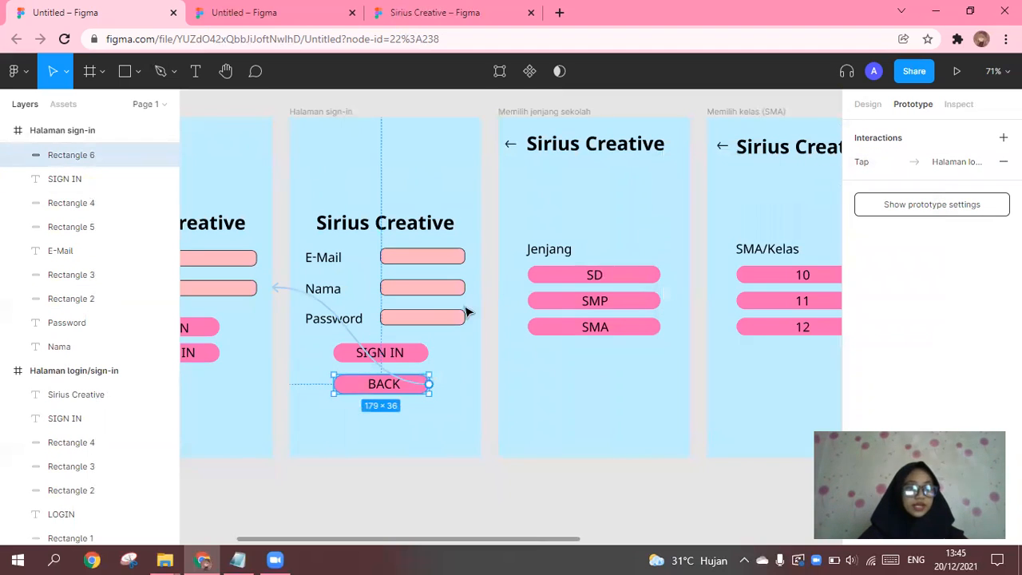
pyautogui.click(419, 354)
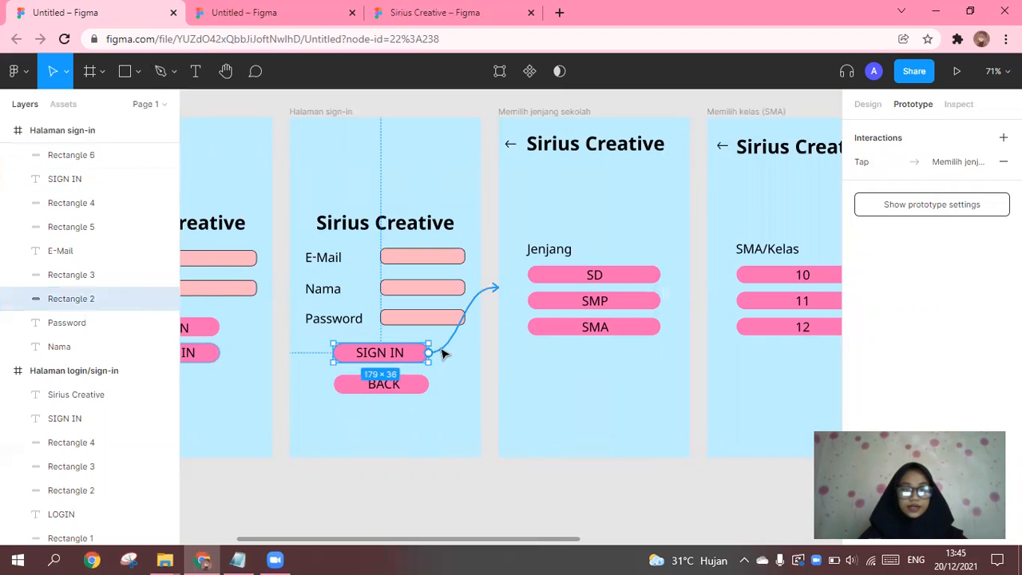
pyautogui.click(443, 356)
pyautogui.click(392, 385)
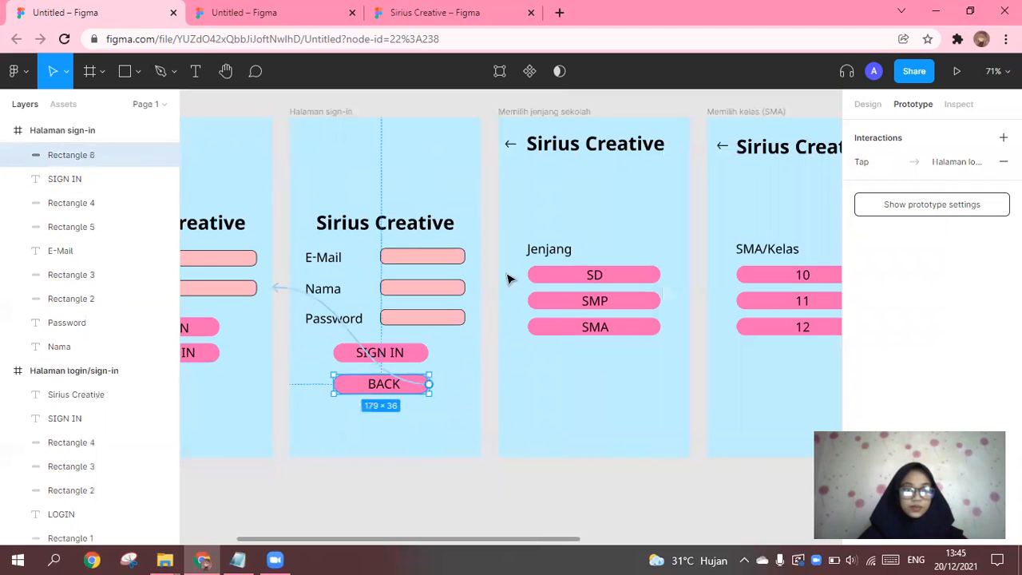
# Connect the Memilih jenjang sekolah frame's left-arrow icon to the Halaman sign-in frame with a Push animation to the right and Ease in
pyautogui.click(514, 147)
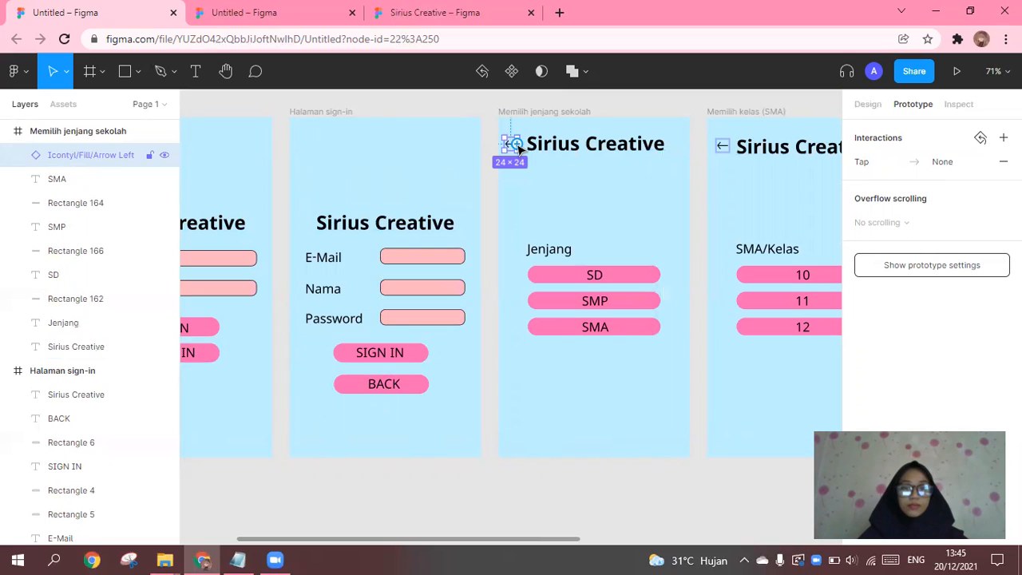
pyautogui.moveTo(517, 145); pyautogui.dragTo(473, 232)
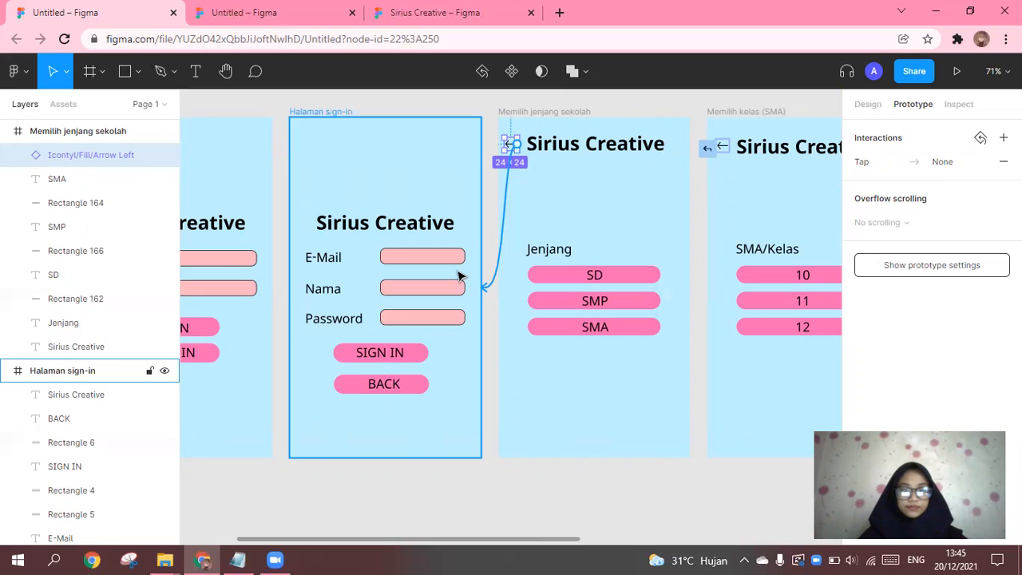
pyautogui.moveTo(459, 276); pyautogui.dragTo(462, 275)
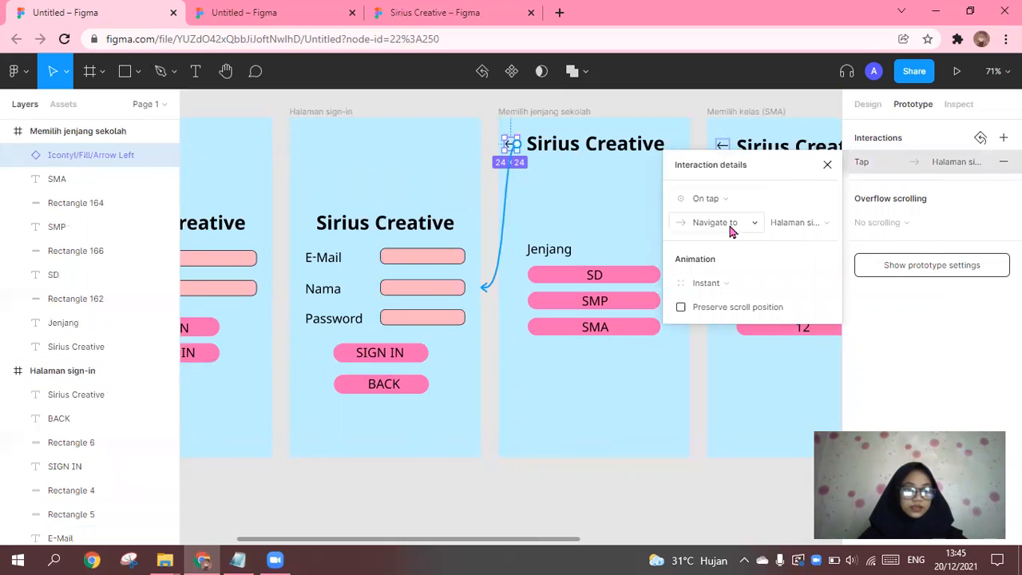
pyautogui.click(820, 282)
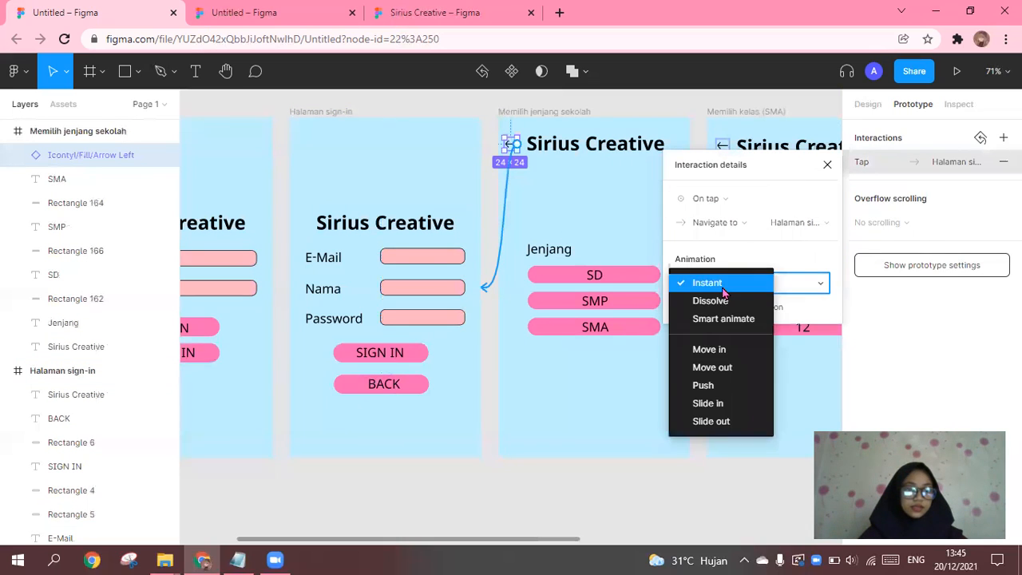
pyautogui.click(715, 387)
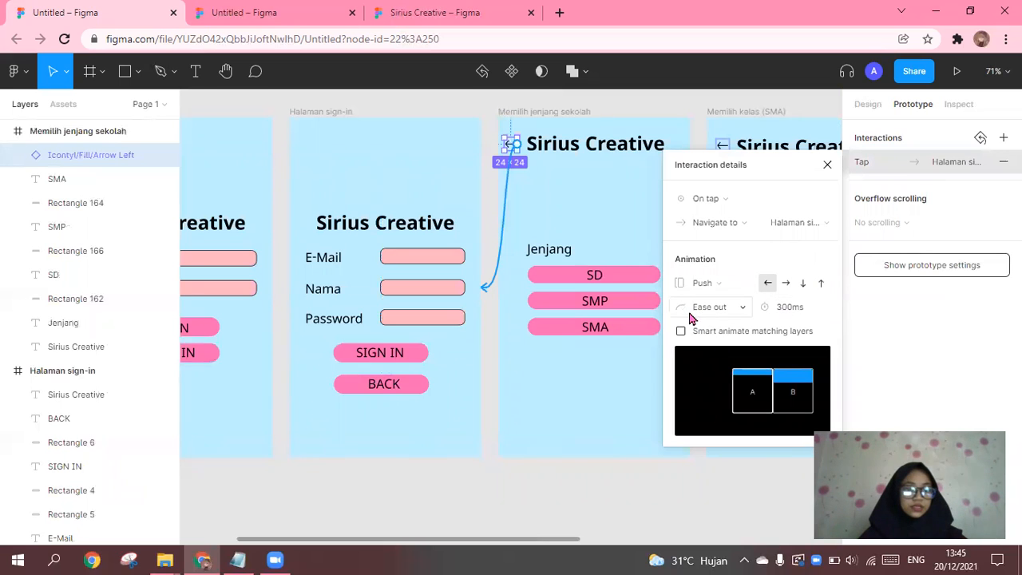
pyautogui.click(739, 310)
pyautogui.click(702, 282)
pyautogui.click(786, 283)
pyautogui.click(827, 165)
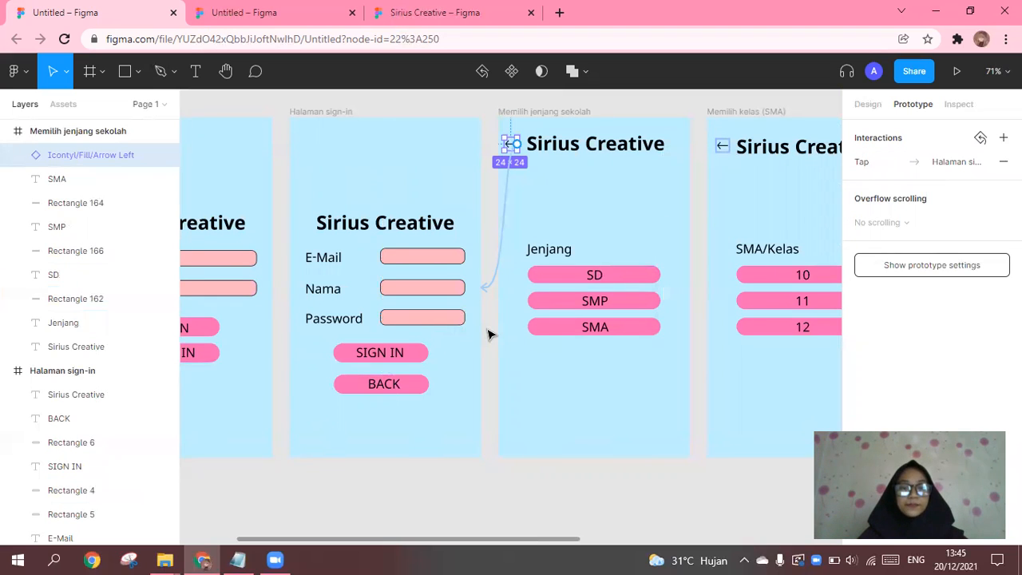
pyautogui.hscroll(5, 490, 334)
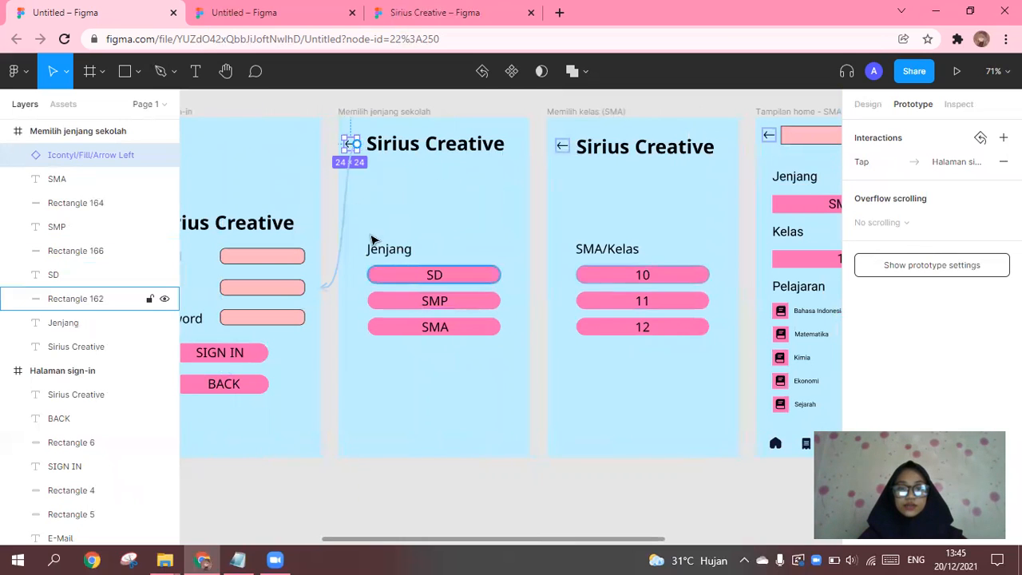
pyautogui.click(520, 105)
pyautogui.click(575, 114)
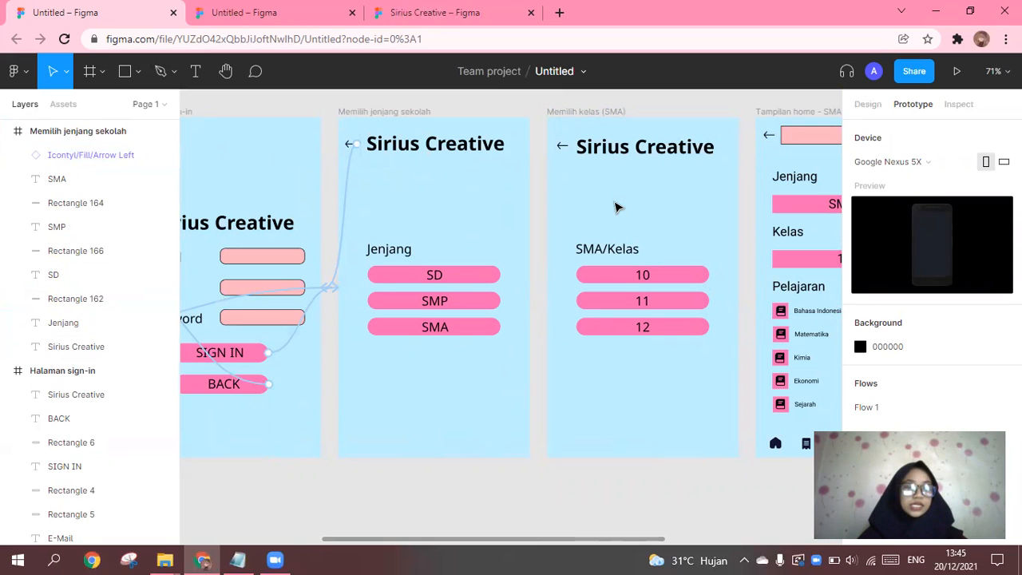
pyautogui.click(460, 331)
pyautogui.moveTo(501, 327); pyautogui.dragTo(586, 231)
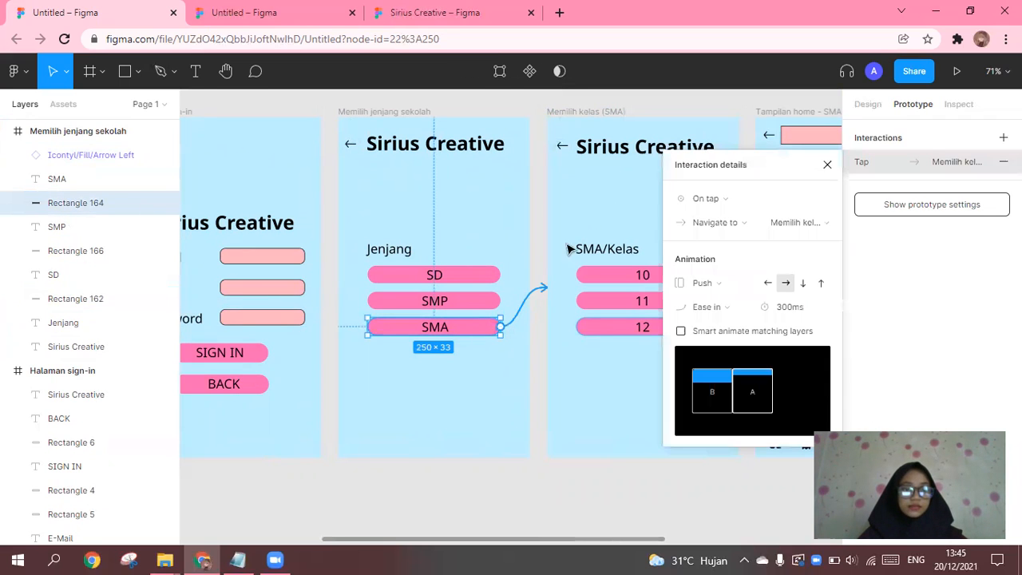
pyautogui.press('Delete')
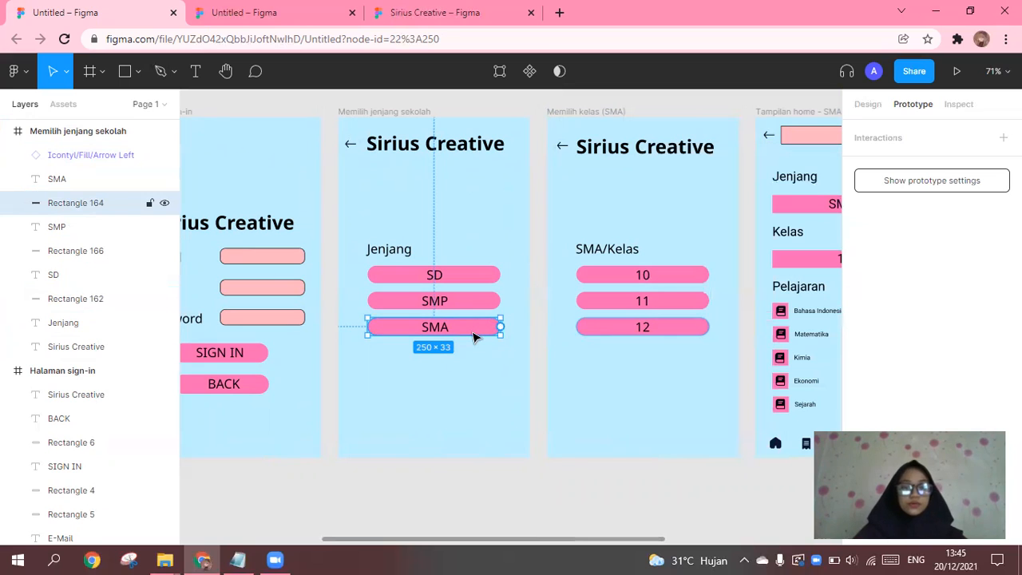
# Add an On tap interaction to the SMA button's rectangle on the Memilih jenjang sekolah frame that navigates to Memilih kelas (SMA)
pyautogui.click(868, 105)
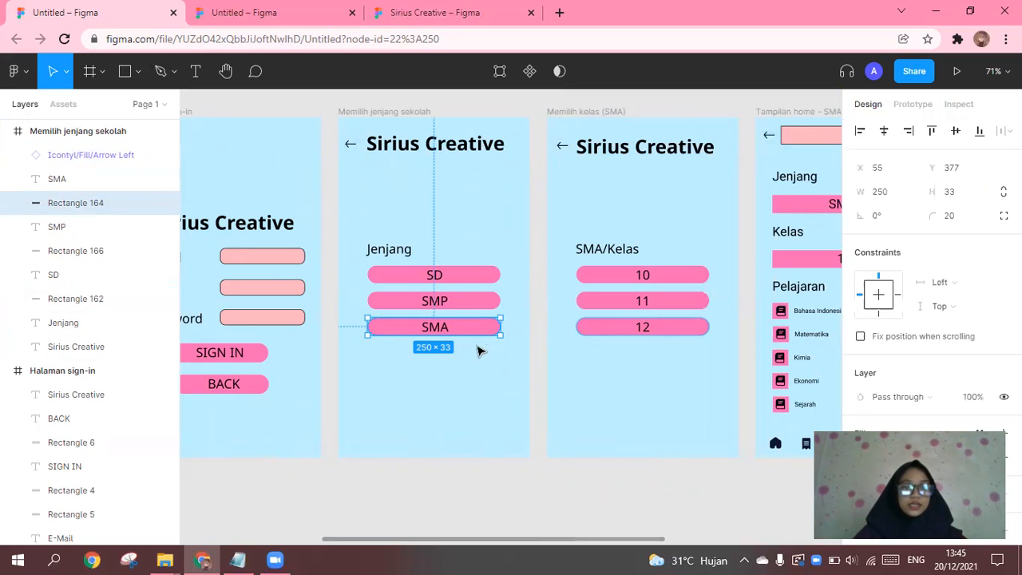
pyautogui.click(913, 105)
pyautogui.click(910, 140)
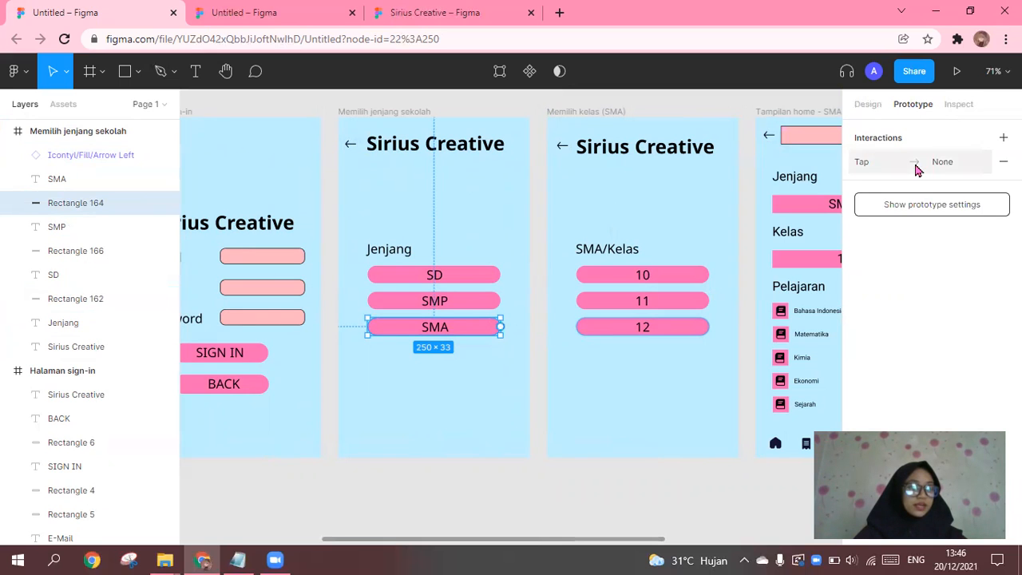
pyautogui.click(917, 166)
pyautogui.click(738, 195)
pyautogui.click(735, 192)
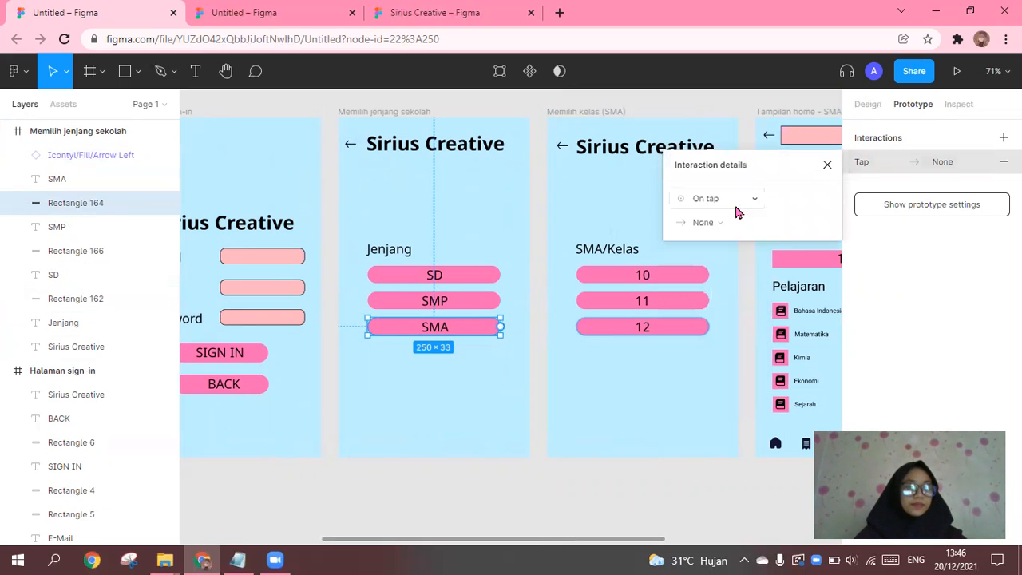
pyautogui.click(715, 222)
pyautogui.click(749, 253)
pyautogui.click(799, 225)
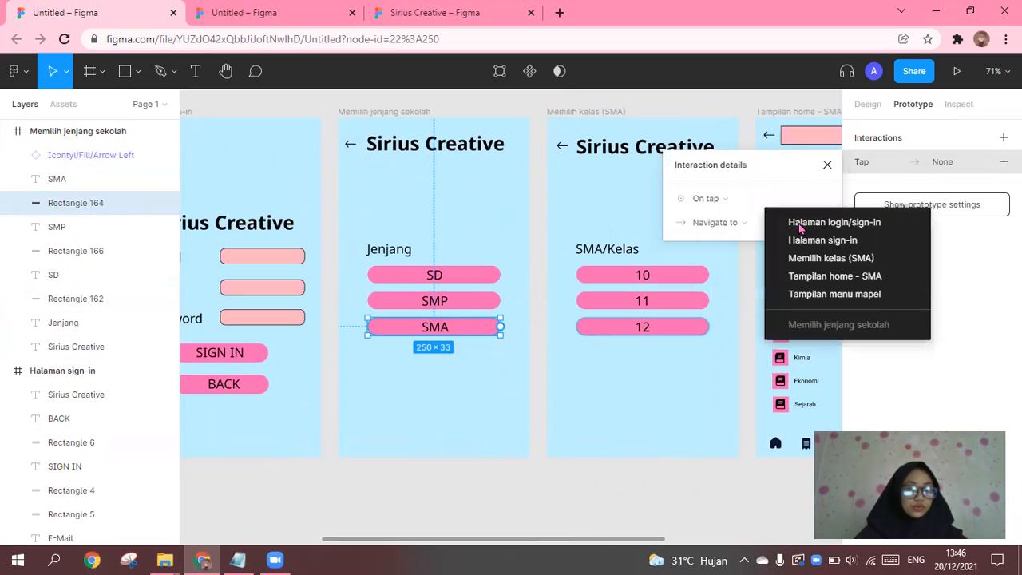
pyautogui.click(820, 259)
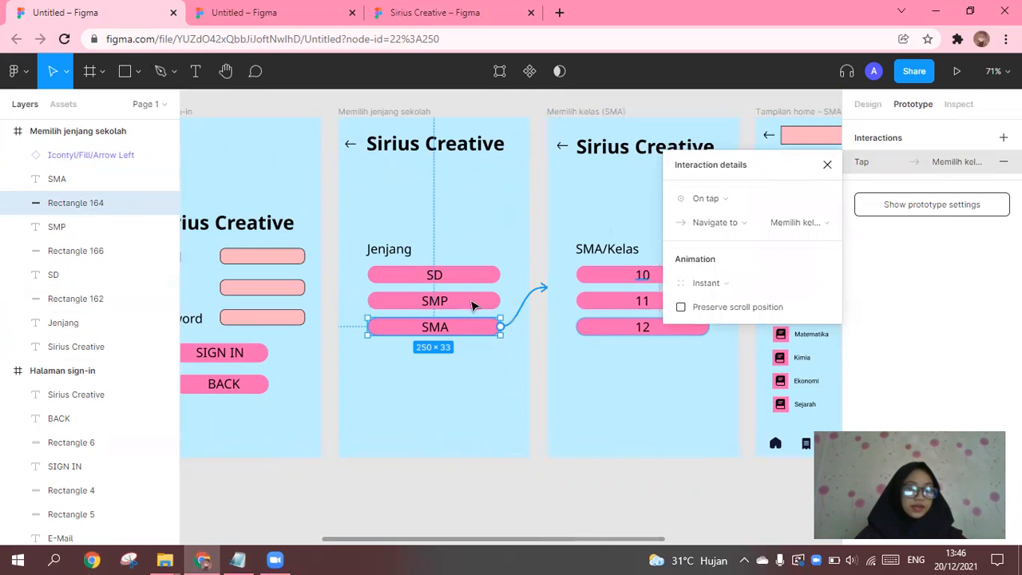
# Set the SMA connection's animation to Push with Ease in and close the interaction details
pyautogui.click(719, 284)
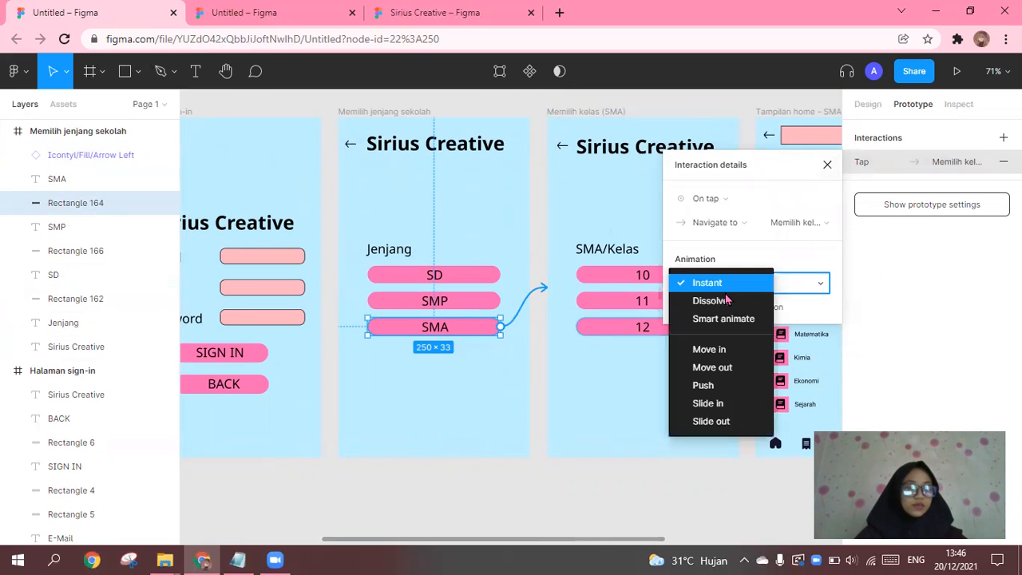
pyautogui.click(703, 385)
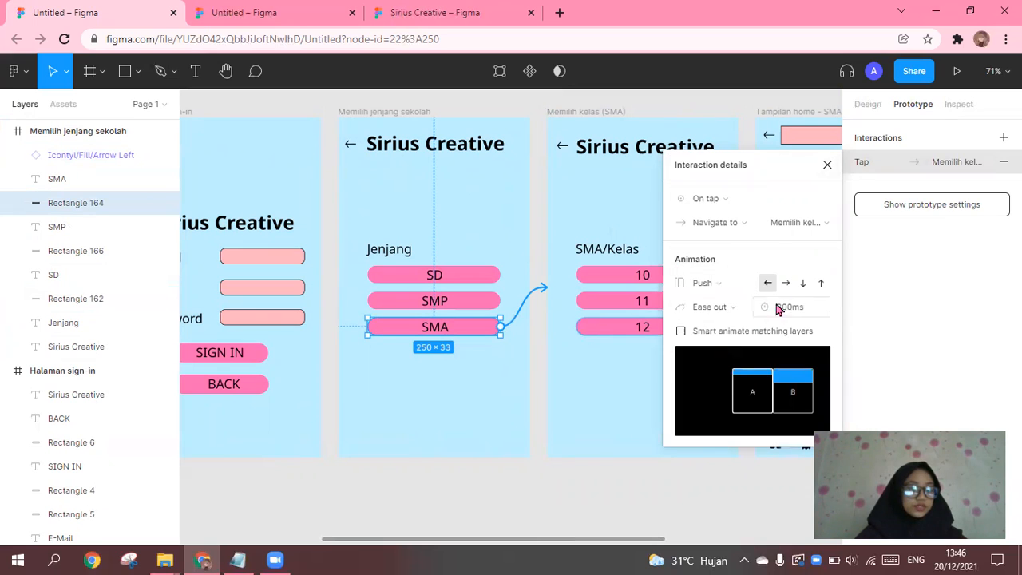
pyautogui.click(721, 308)
pyautogui.click(723, 285)
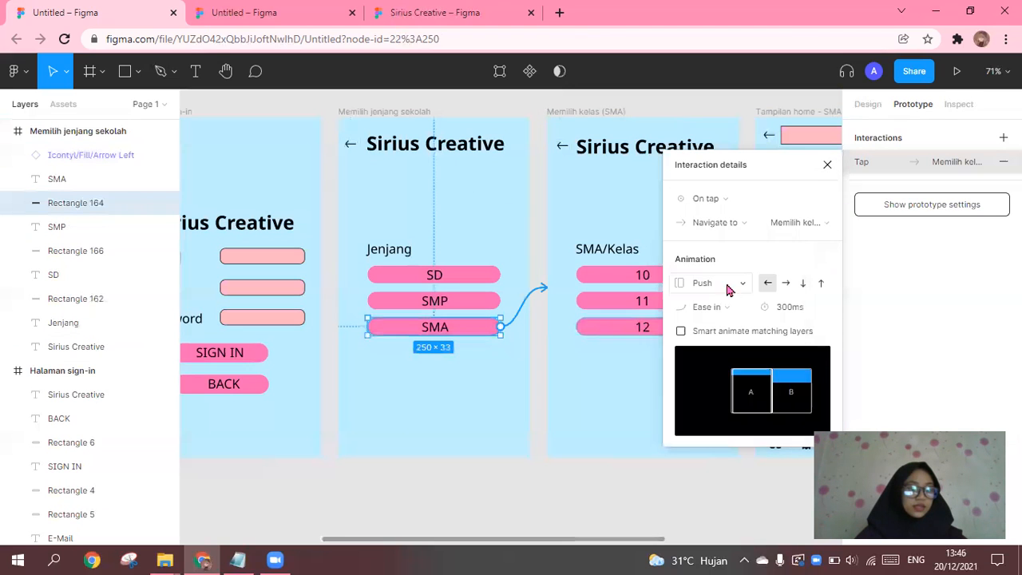
pyautogui.click(827, 166)
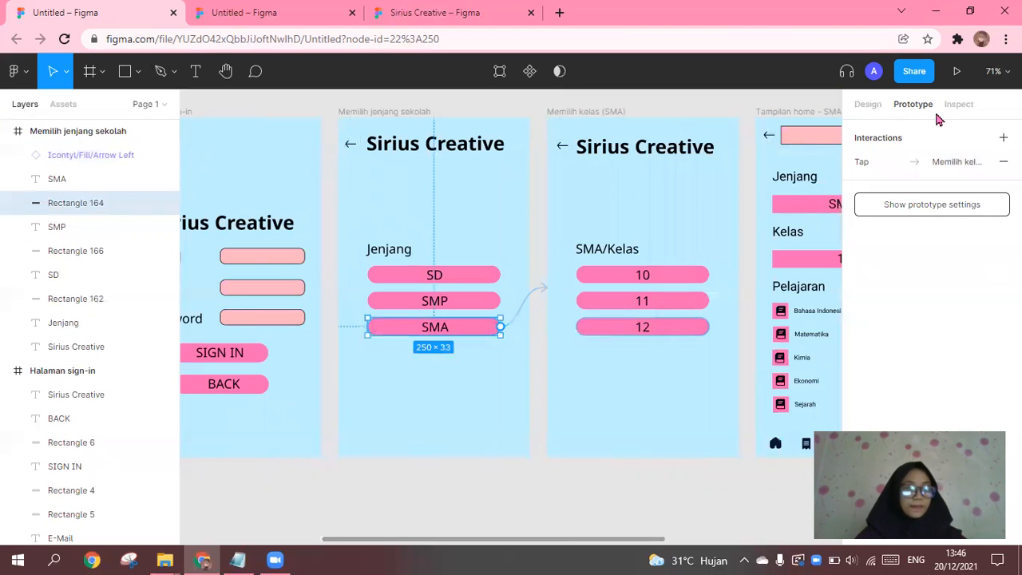
# Check the interactions of the SMP and SD buttons and the connections around the Memilih jenjang sekolah frame
pyautogui.click(496, 304)
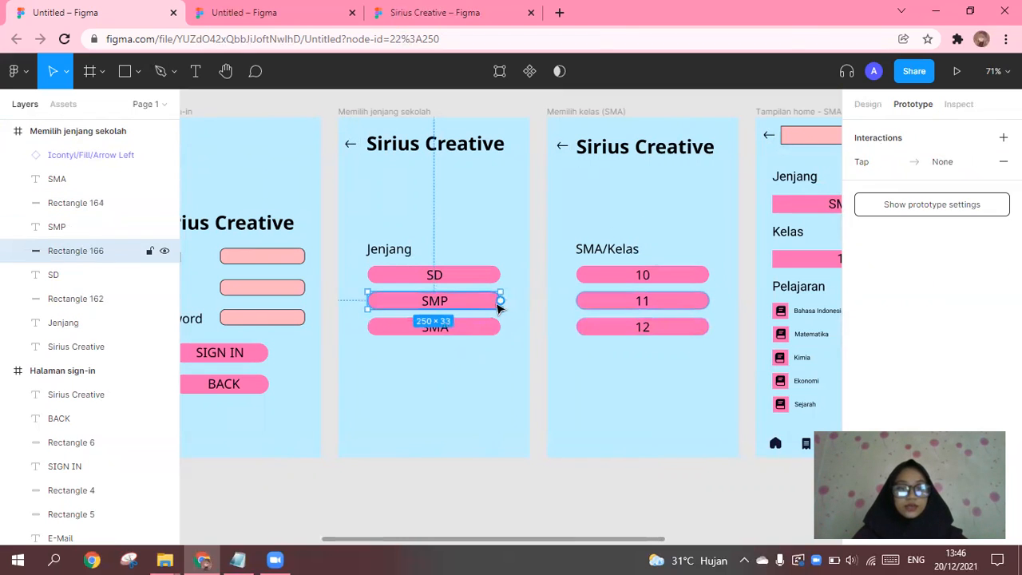
pyautogui.click(482, 276)
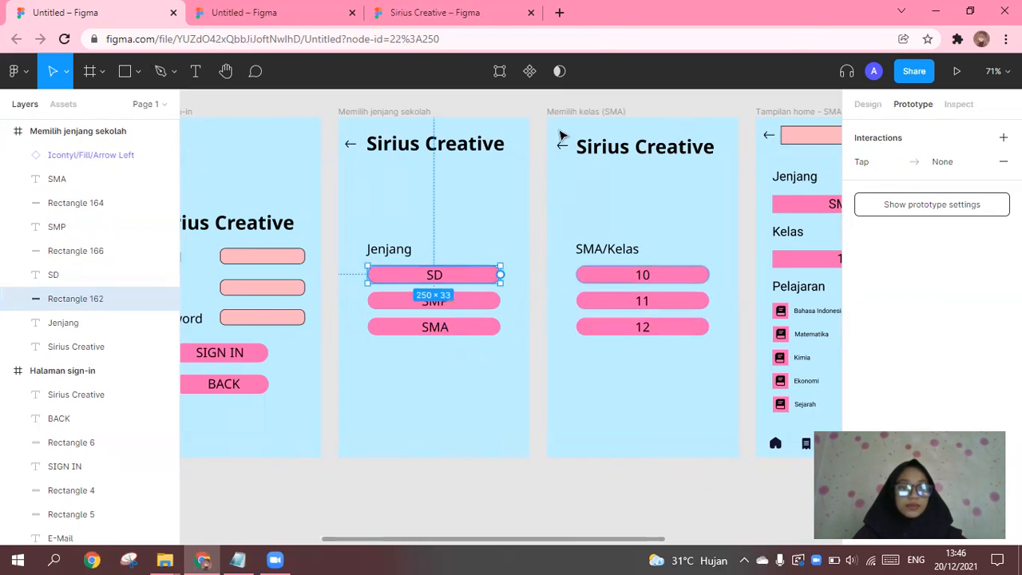
pyautogui.click(595, 252)
pyautogui.press('Escape')
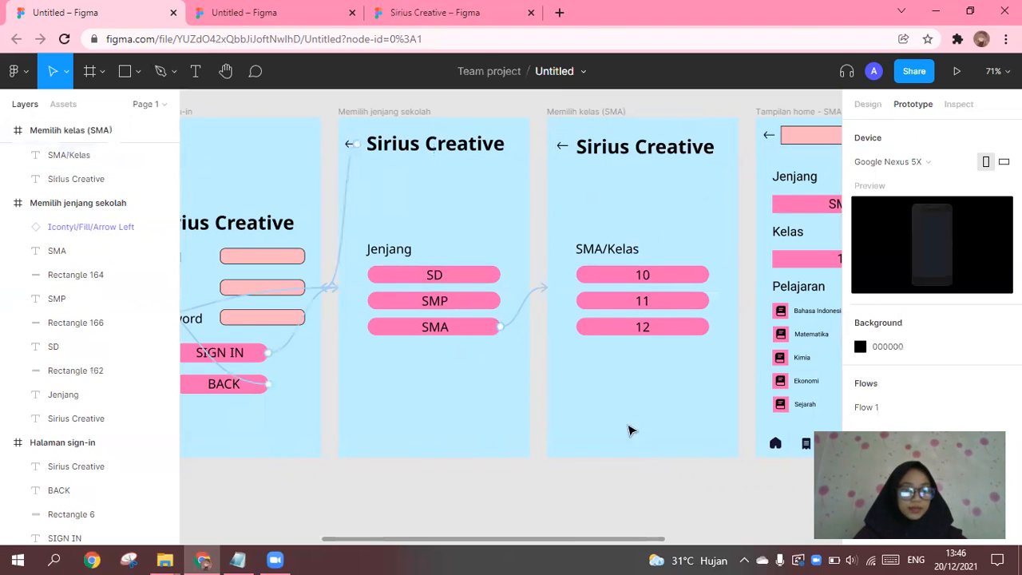
pyautogui.click(447, 277)
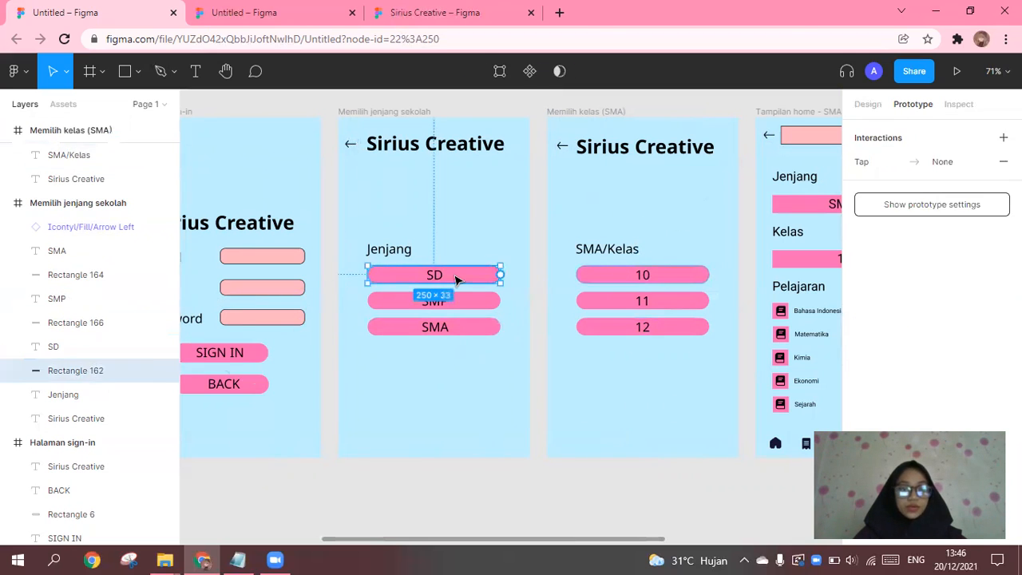
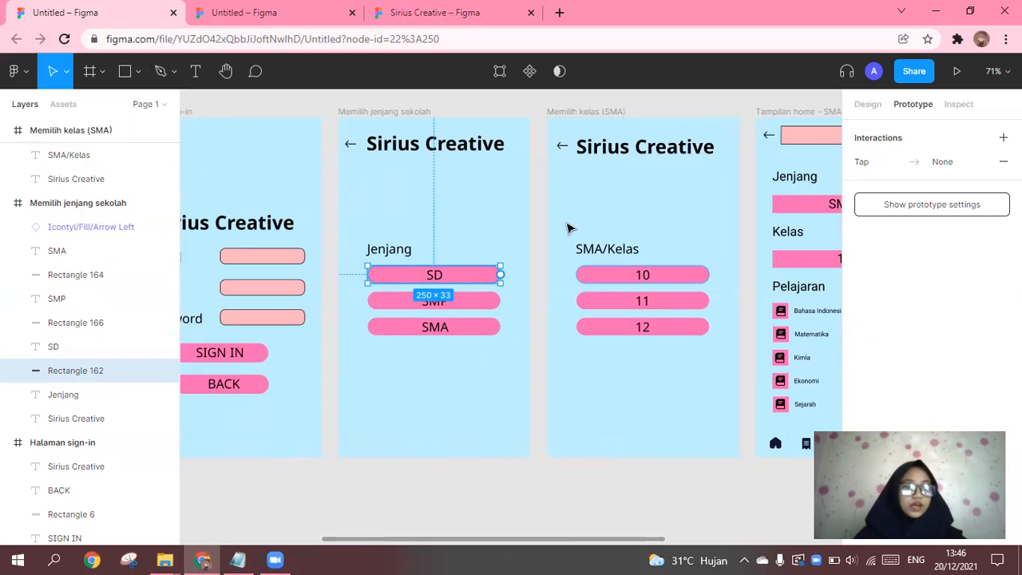
# Examine the class options on the Memilih kelas (SMA) frame and the connection leading there from the SMA button
pyautogui.moveTo(563, 234); pyautogui.dragTo(698, 324)
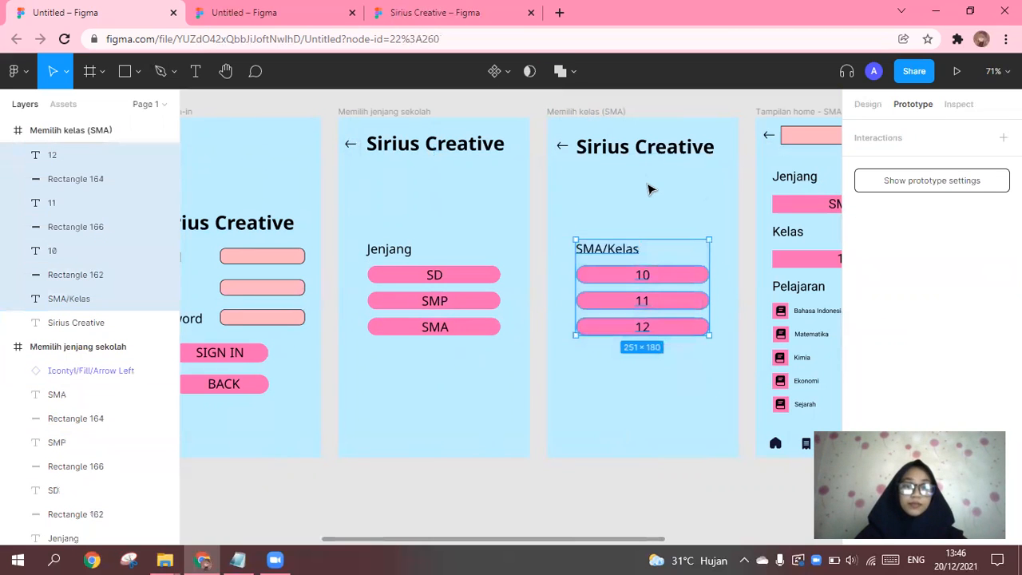
pyautogui.click(648, 198)
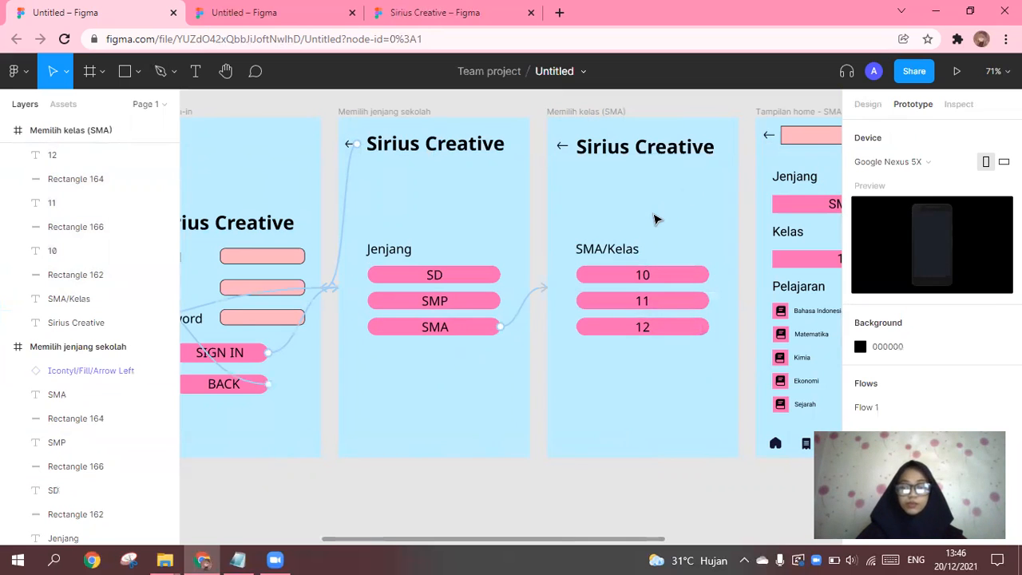
pyautogui.hscroll(1, 648, 220)
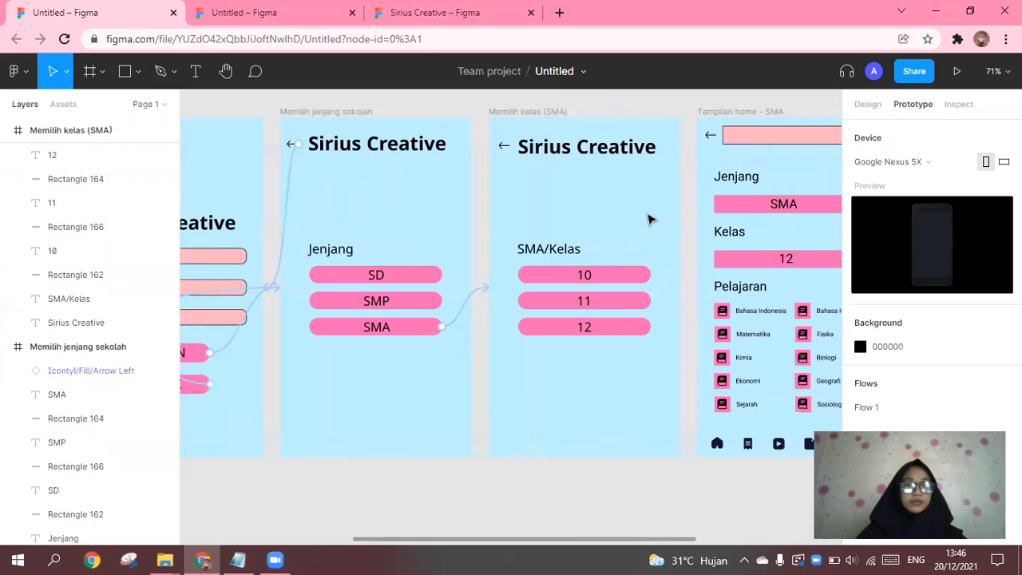
pyautogui.hscroll(1, 648, 219)
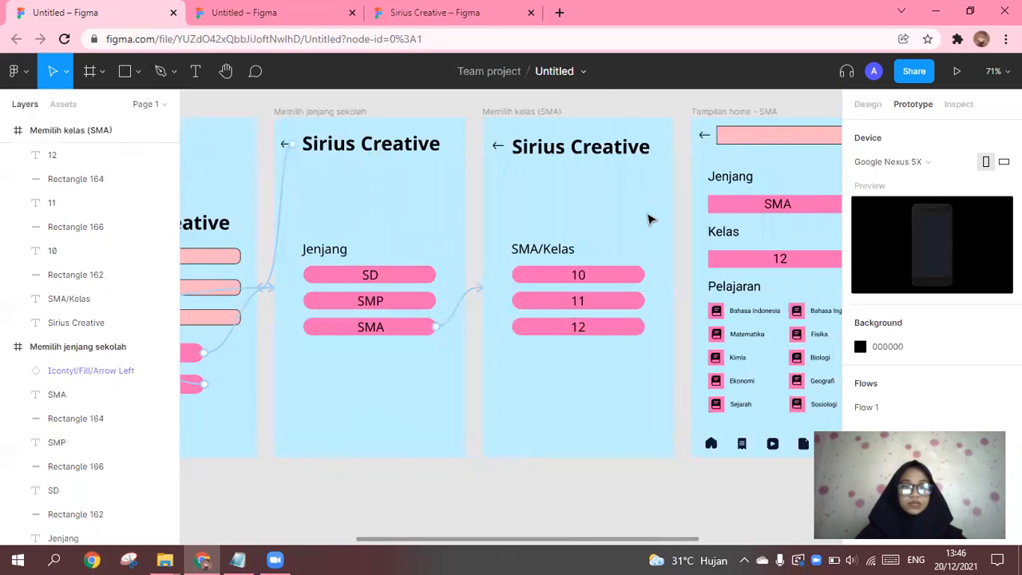
pyautogui.click(467, 296)
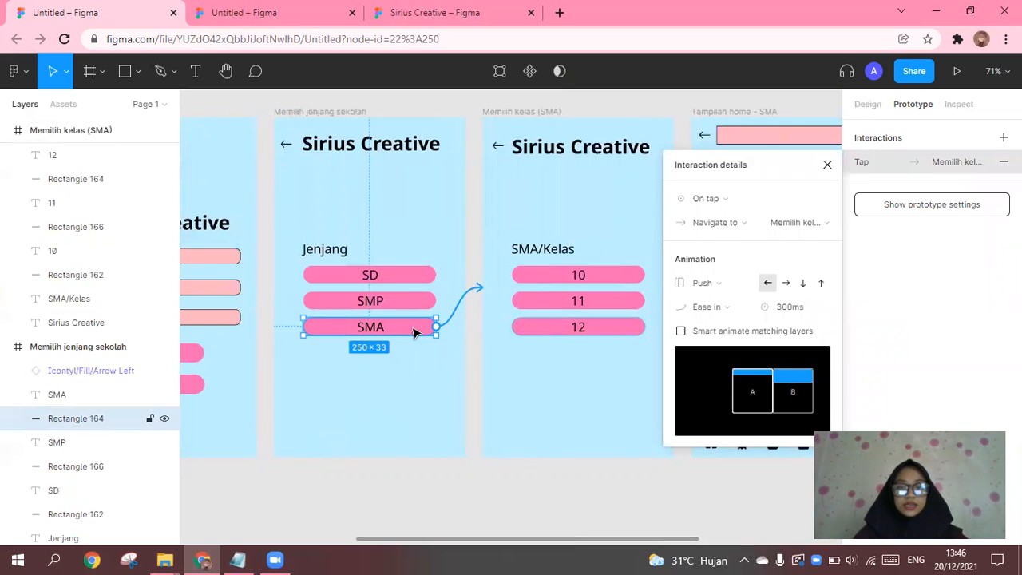
pyautogui.click(554, 211)
# Connect the 12 button's rectangle on the Memilih kelas (SMA) frame to the Tampilan home - SMA frame
pyautogui.hscroll(2, 577, 228)
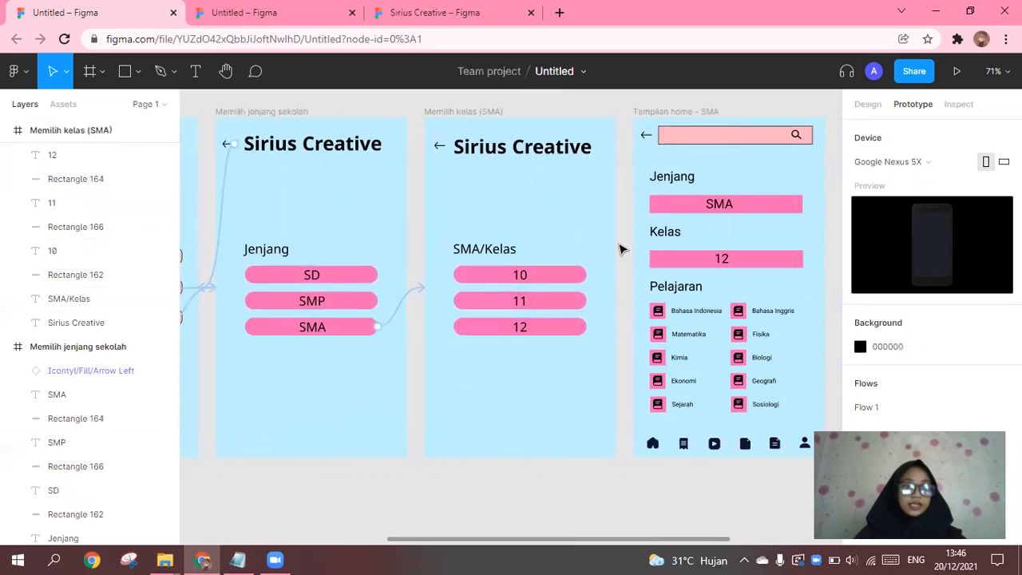
pyautogui.hscroll(1, 621, 247)
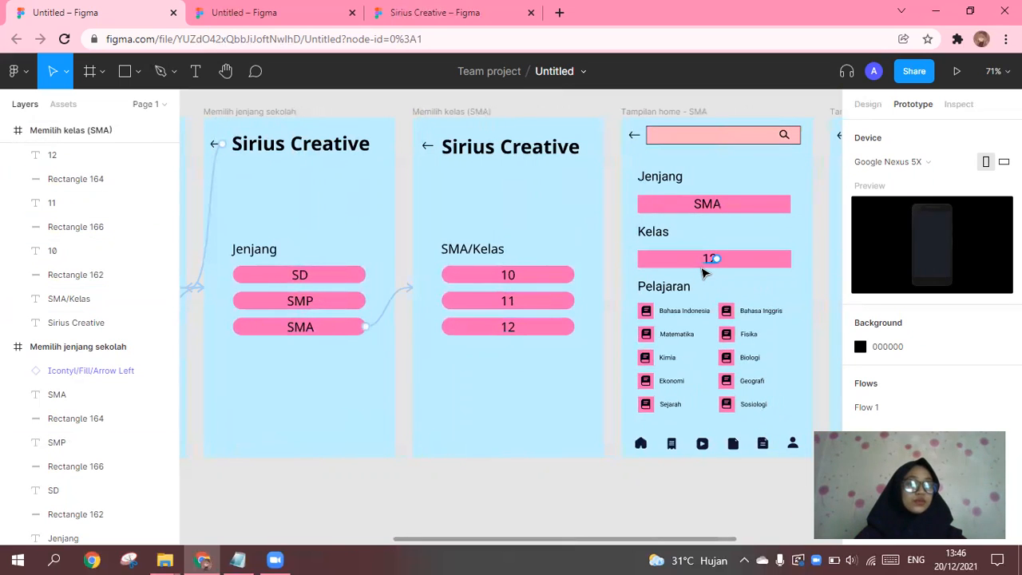
pyautogui.click(548, 335)
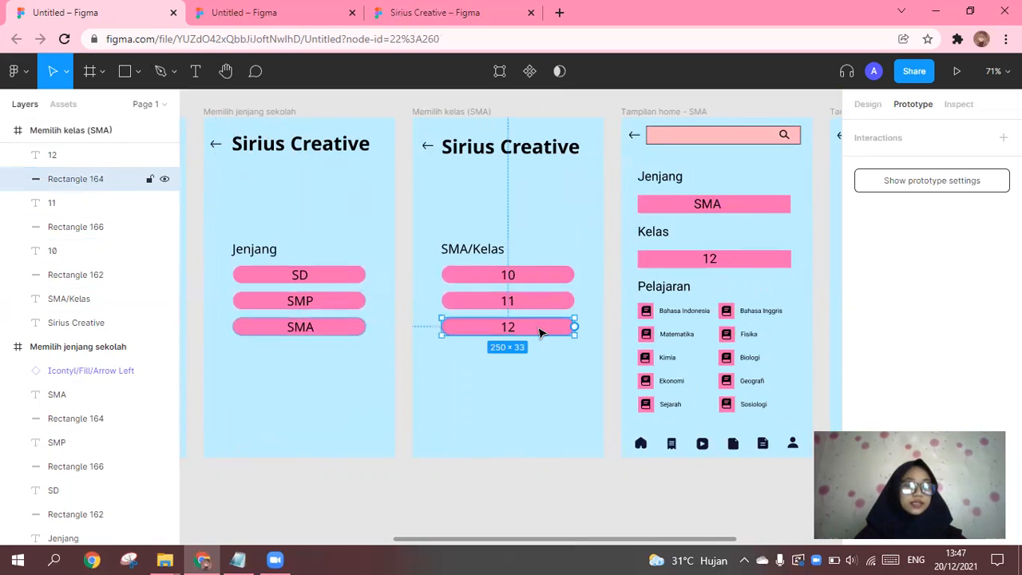
pyautogui.moveTo(574, 327); pyautogui.dragTo(656, 237)
# Check the interactions of the 10 and 11 buttons and the 12 label, and the connection into Tampilan home - SMA
pyautogui.click(537, 306)
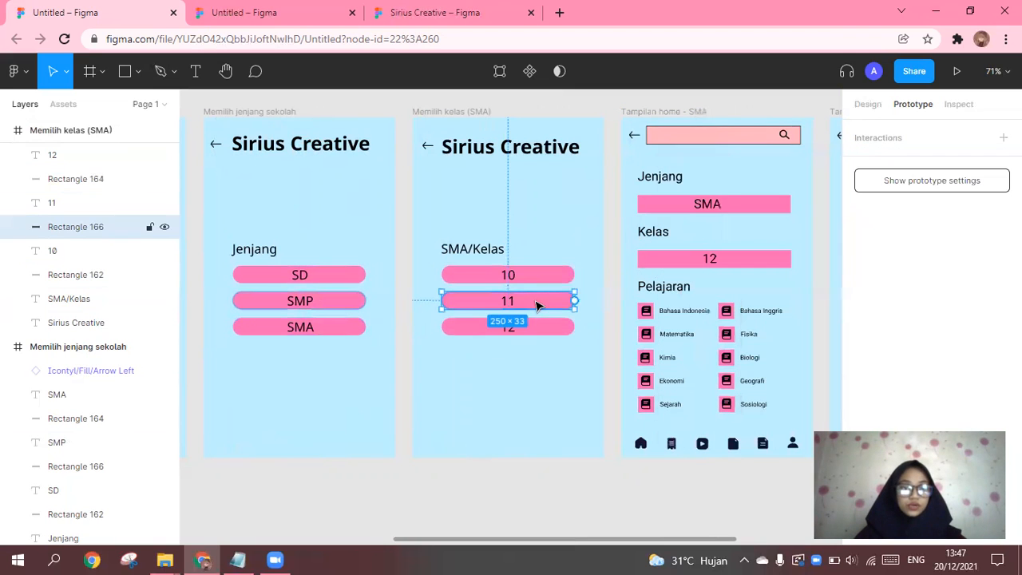
pyautogui.click(542, 278)
pyautogui.click(543, 300)
pyautogui.click(564, 277)
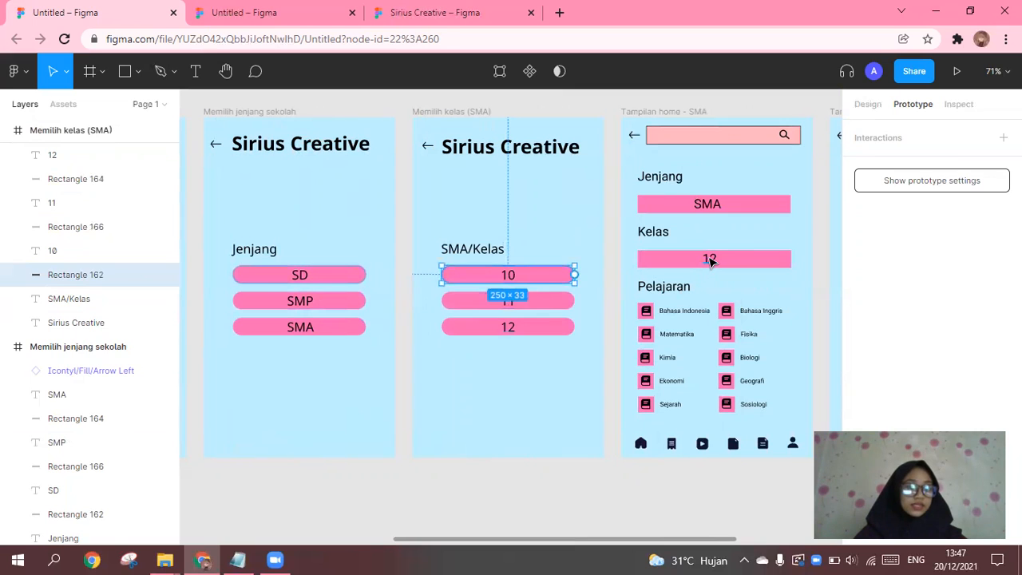
pyautogui.click(711, 262)
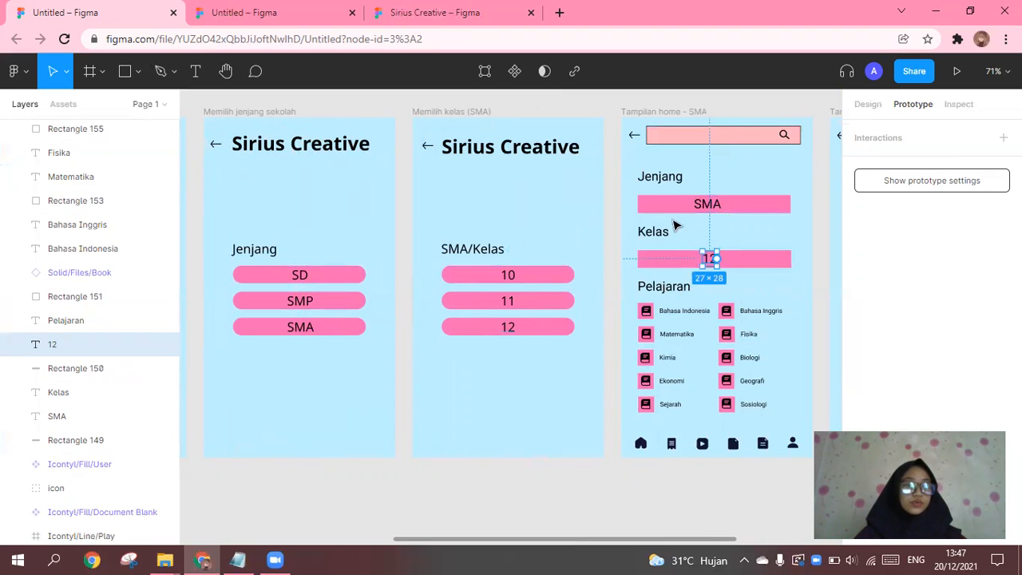
pyautogui.scroll(-1, 636, 261)
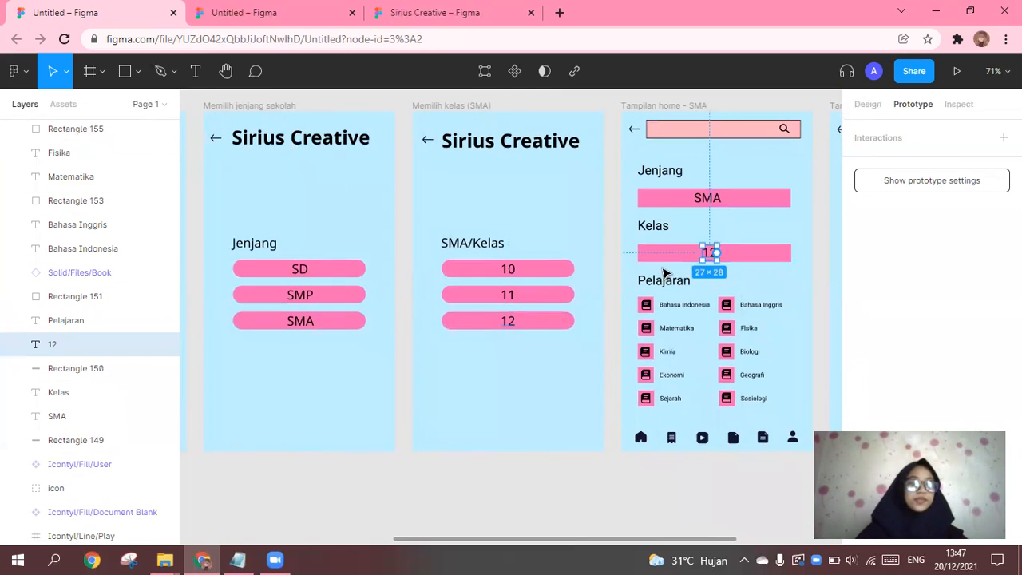
pyautogui.click(694, 230)
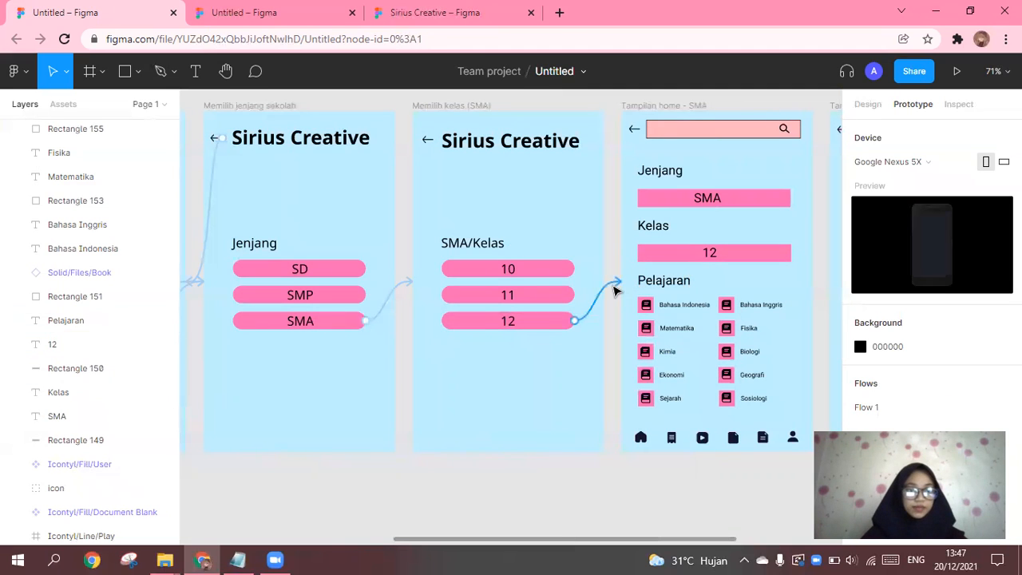
pyautogui.hscroll(2, 667, 274)
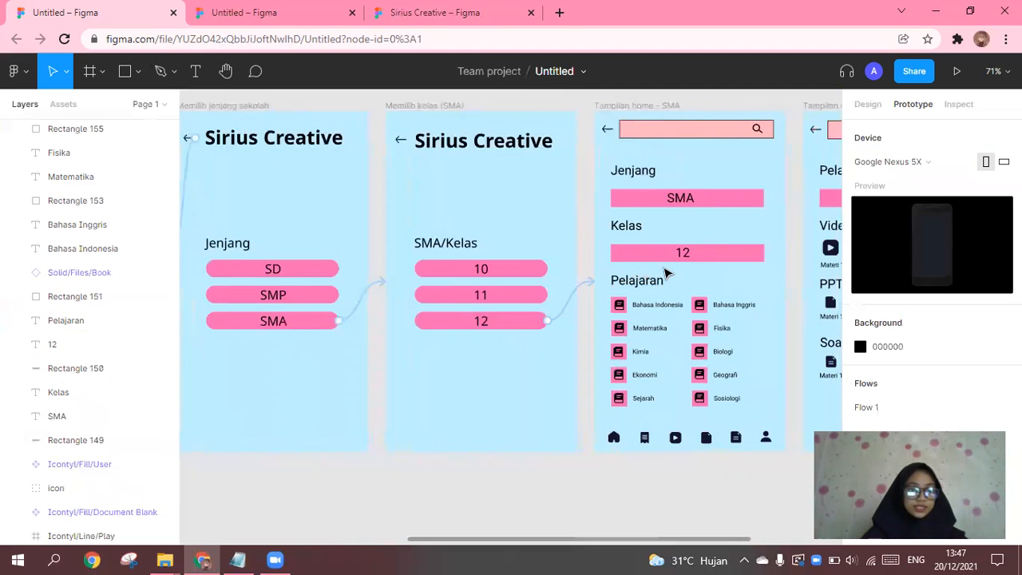
pyautogui.hscroll(1, 607, 271)
pyautogui.click(578, 112)
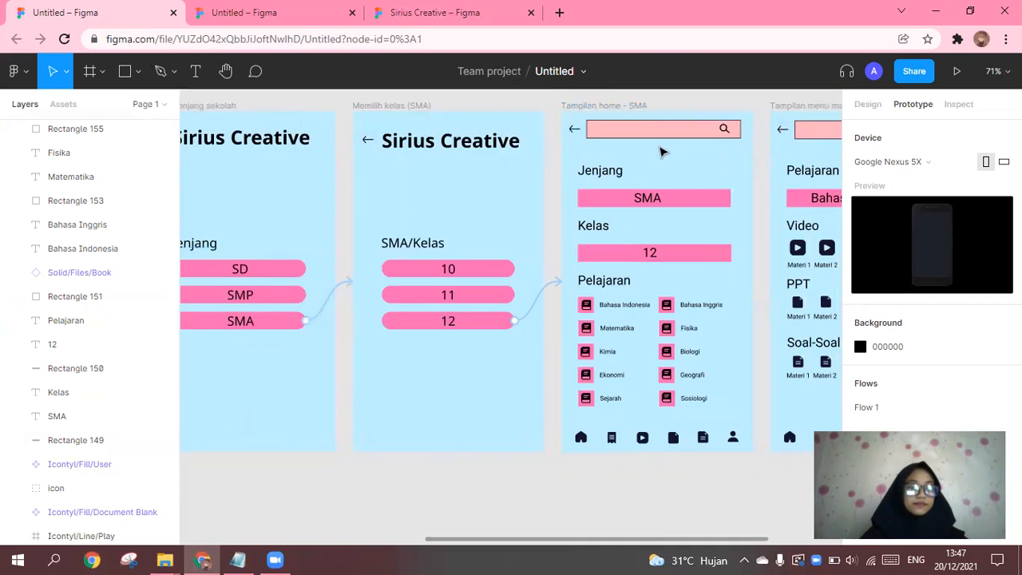
# Connect the Memilih kelas (SMA) frame's left-arrow icon to the Memilih jenjang sekolah frame with a Push animation to the right
pyautogui.hscroll(-10, 448, 196)
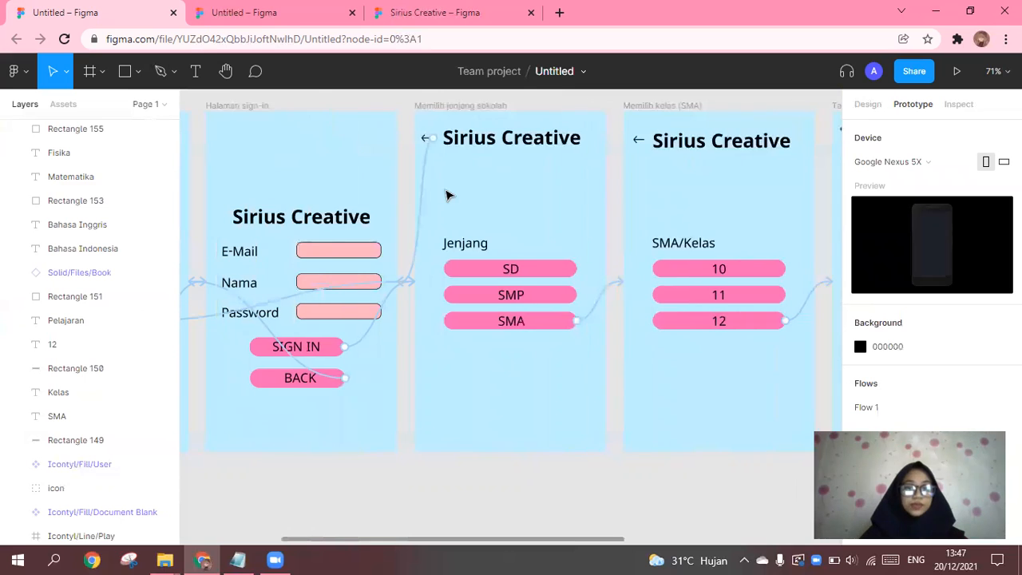
pyautogui.click(638, 140)
pyautogui.moveTo(644, 142); pyautogui.dragTo(580, 283)
pyautogui.click(683, 285)
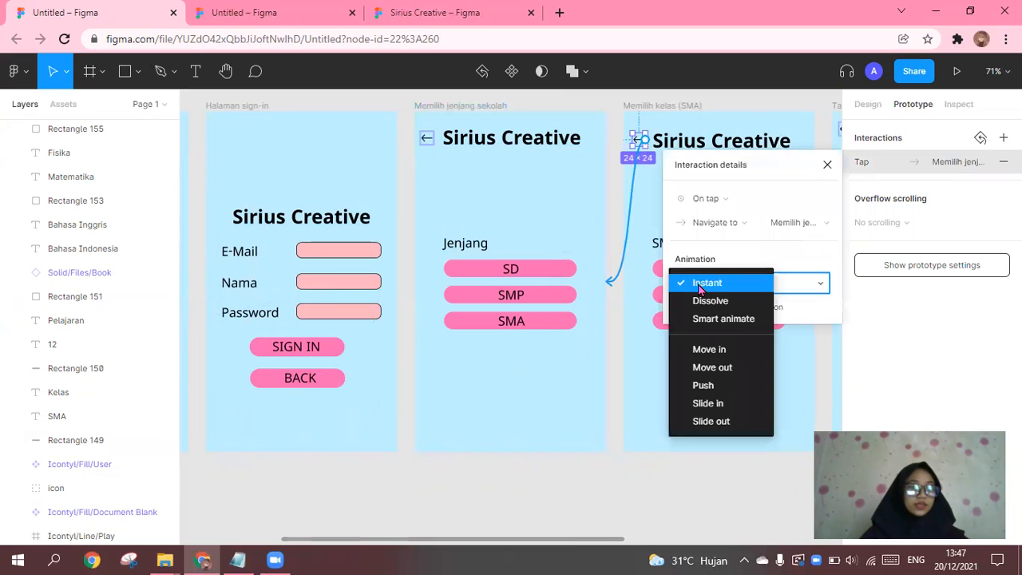
pyautogui.click(709, 387)
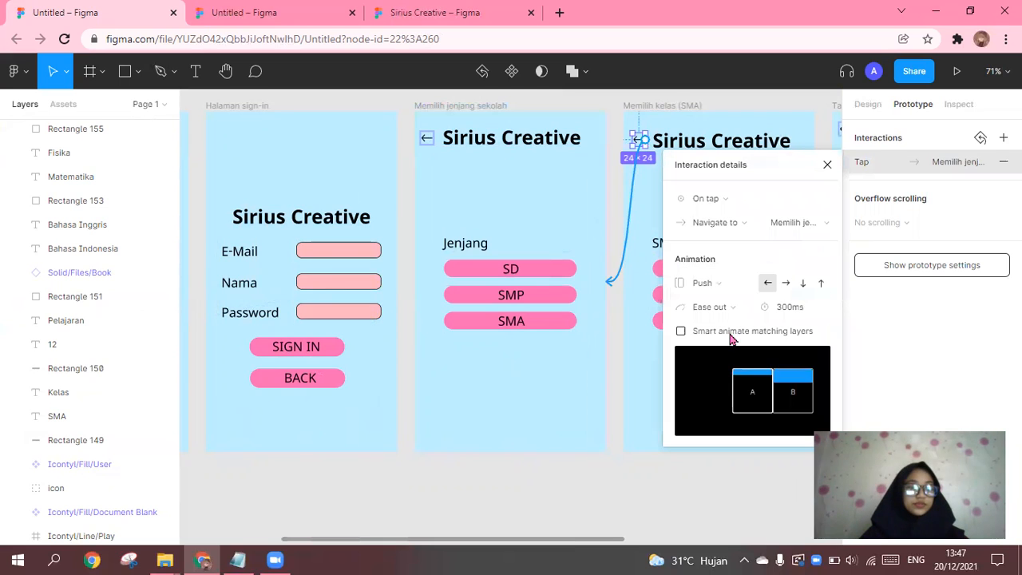
pyautogui.click(786, 282)
pyautogui.click(826, 166)
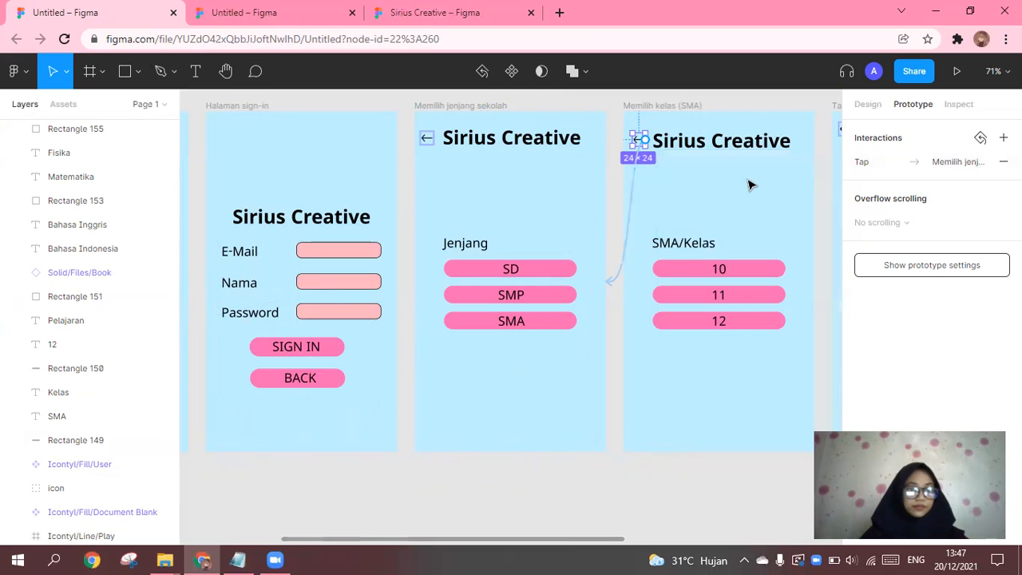
pyautogui.click(491, 228)
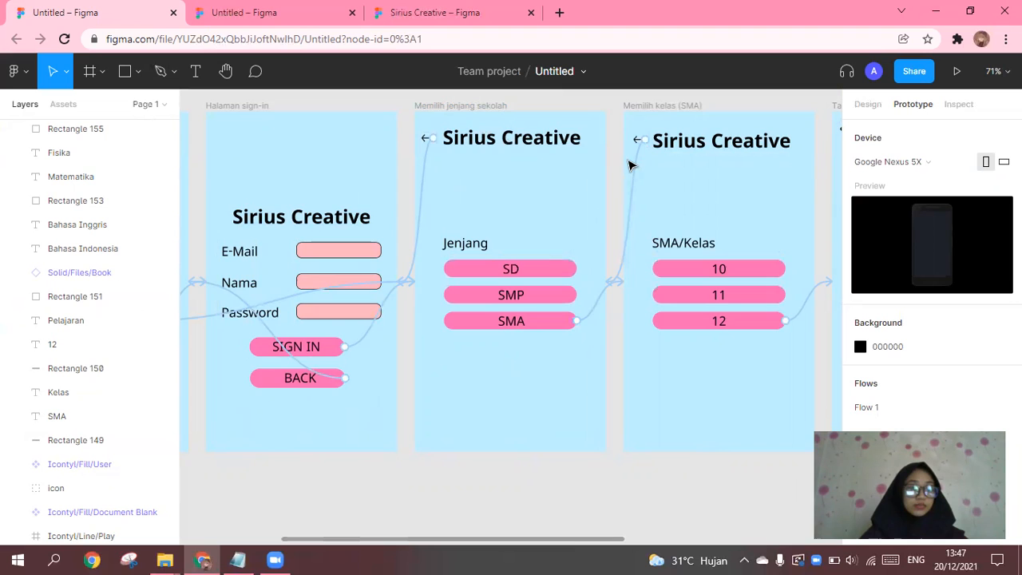
# Connect the Tampilan home - SMA frame's left-arrow icon to the Memilih kelas (SMA) frame with a Push animation to the right
pyautogui.scroll(1, 630, 225)
pyautogui.hscroll(4, 627, 225)
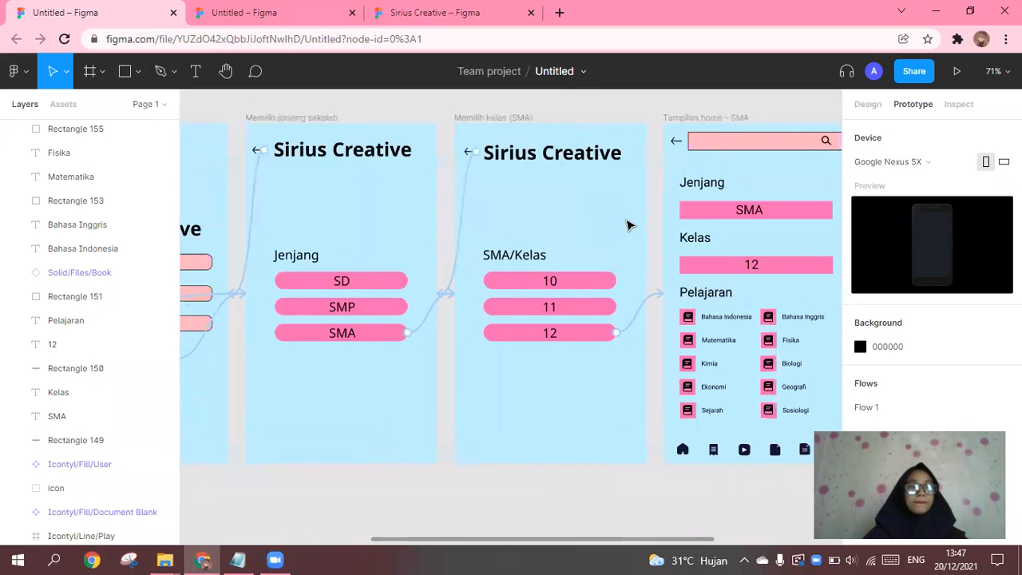
pyautogui.hscroll(2, 627, 226)
pyautogui.click(607, 144)
pyautogui.moveTo(618, 146); pyautogui.dragTo(543, 290)
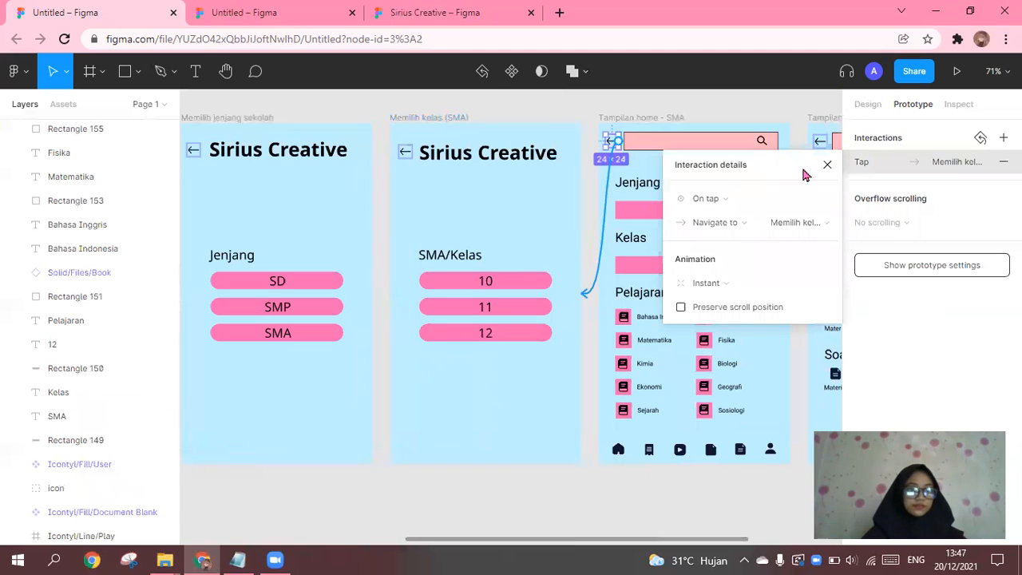
pyautogui.click(706, 283)
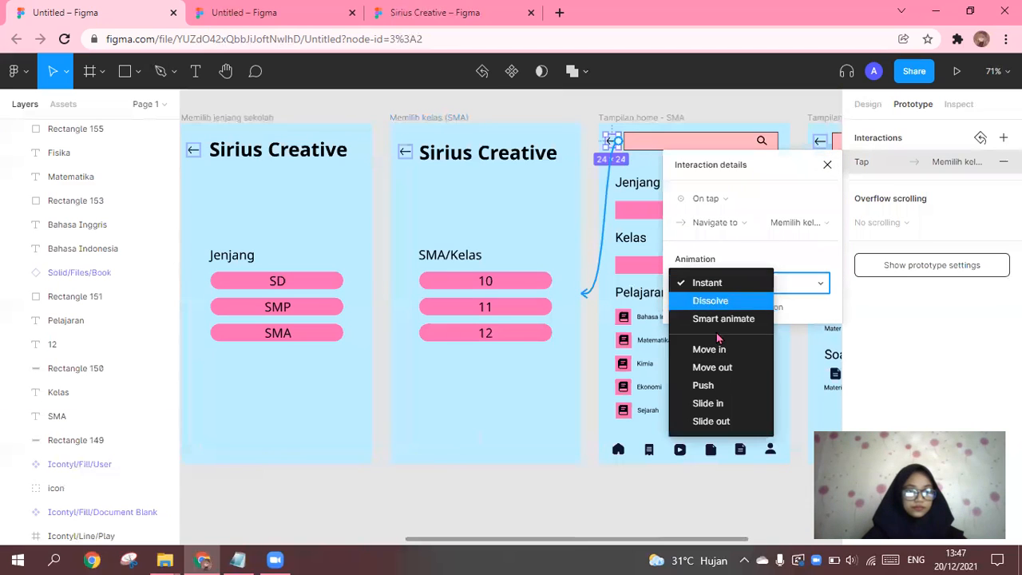
pyautogui.click(708, 388)
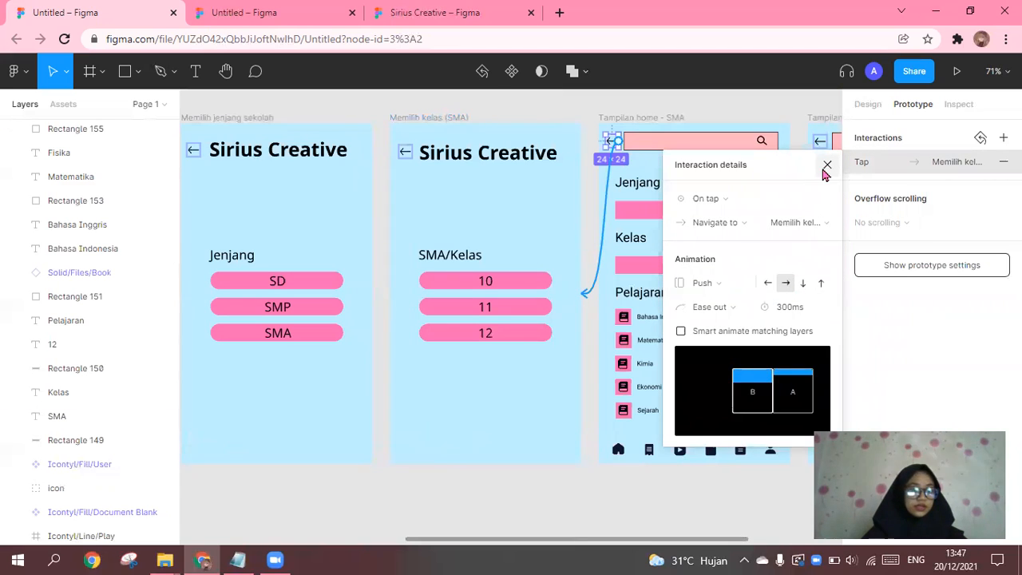
pyautogui.click(826, 165)
# Examine the Pelajaran list on the Tampilan home - SMA frame and the Bahasa Indonesia content on the Tampilan menu mapel frame
pyautogui.hscroll(3, 721, 256)
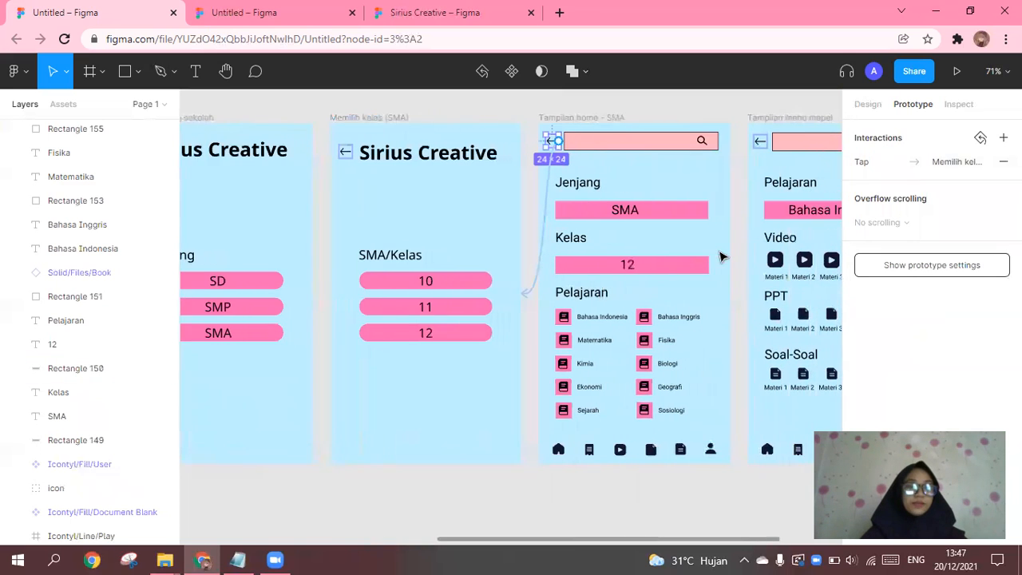
pyautogui.hscroll(3, 680, 237)
pyautogui.scroll(-1, 666, 240)
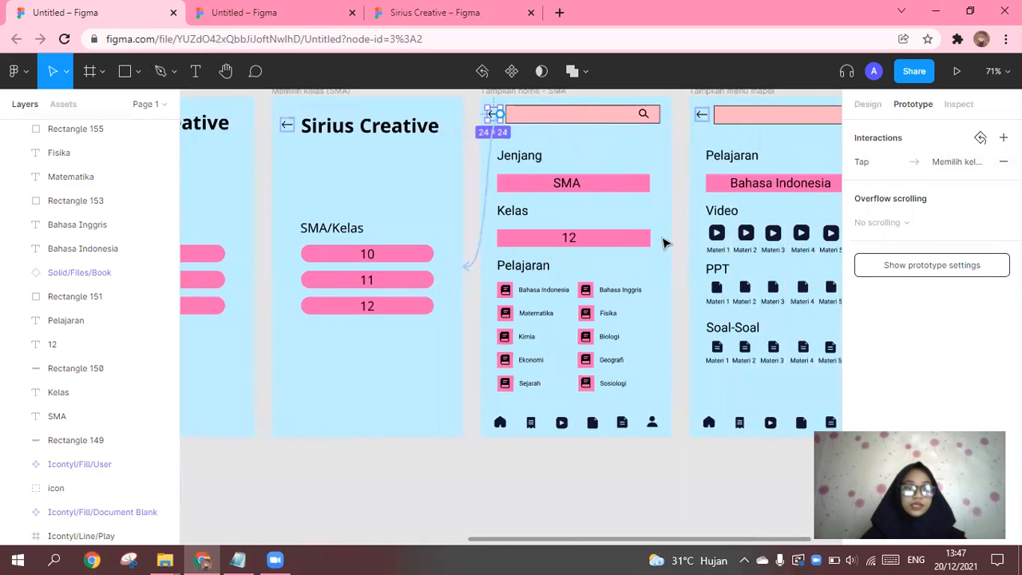
pyautogui.scroll(1, 666, 242)
pyautogui.scroll(3, 599, 273)
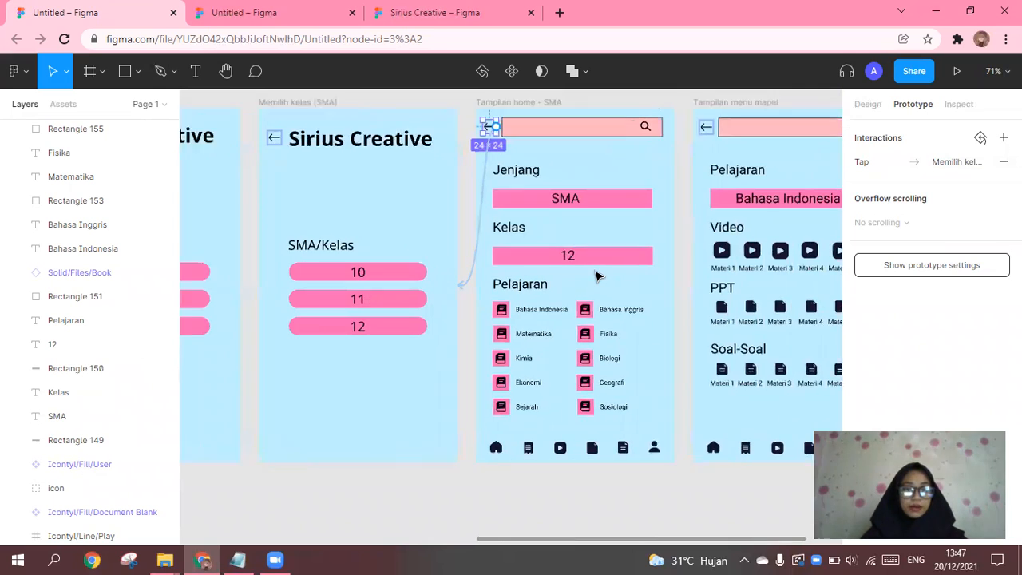
pyautogui.scroll(-2, 596, 276)
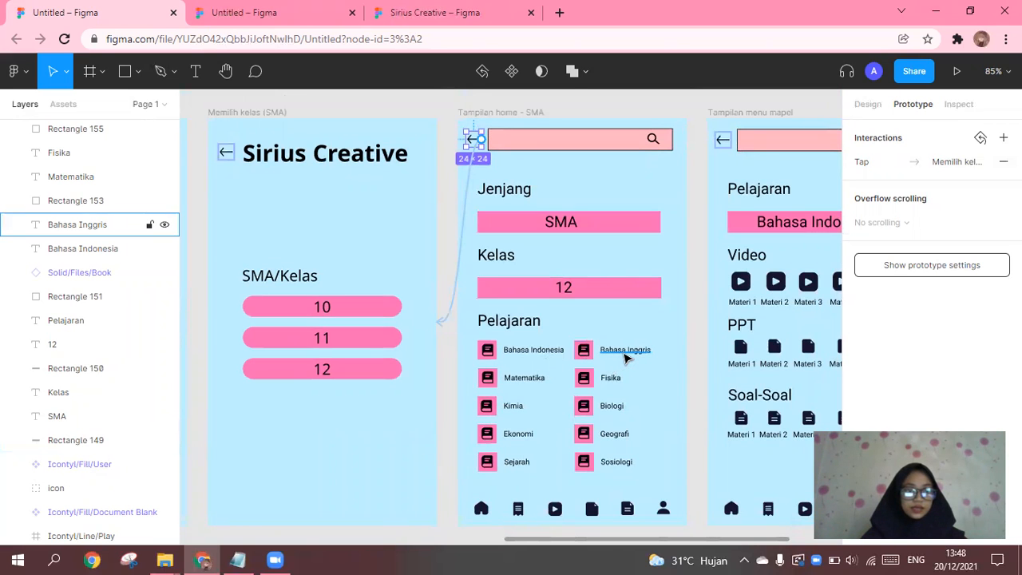
pyautogui.scroll(-2, 627, 358)
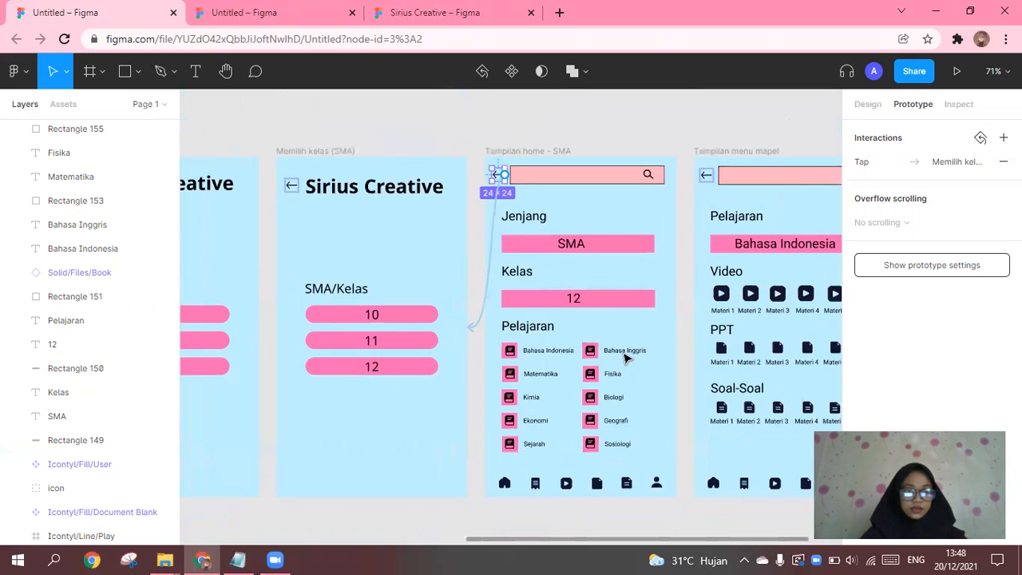
pyautogui.hscroll(1, 627, 358)
pyautogui.hscroll(2, 627, 357)
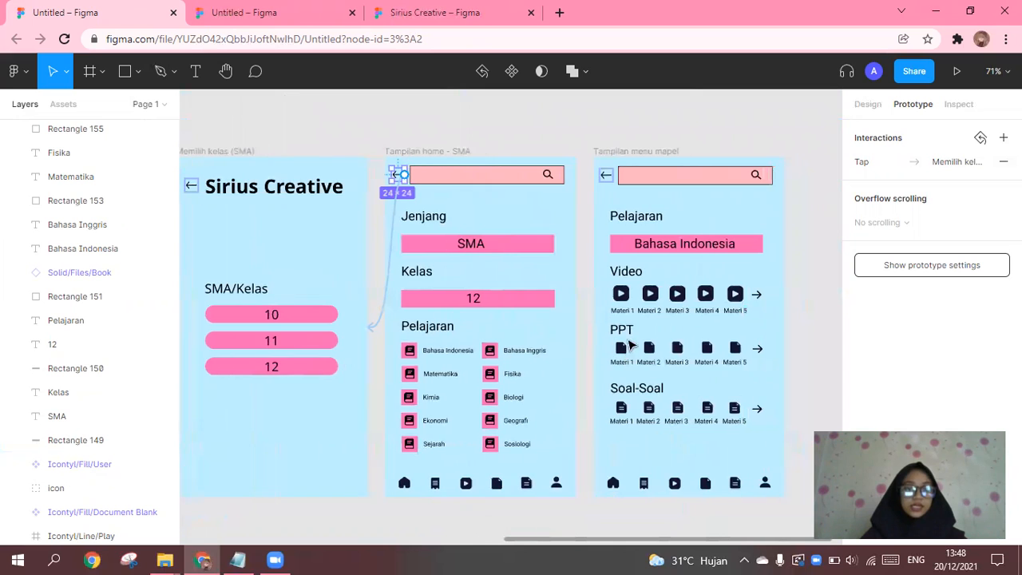
pyautogui.click(627, 246)
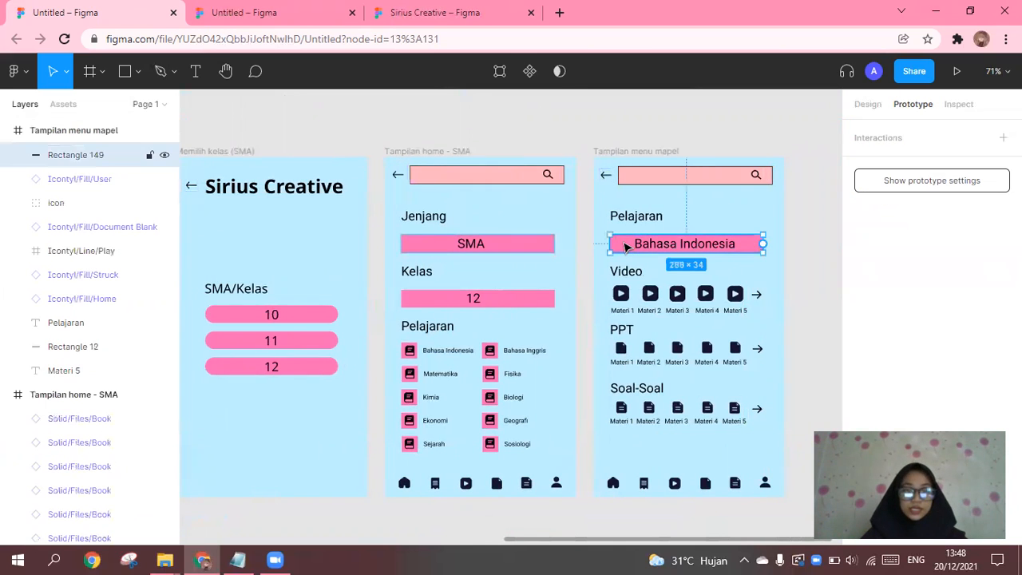
pyautogui.click(442, 353)
pyautogui.click(506, 325)
# Add an On tap interaction to the Bahasa Indonesia label on Tampilan home - SMA, navigating to Tampilan menu mapel
pyautogui.scroll(4, 471, 339)
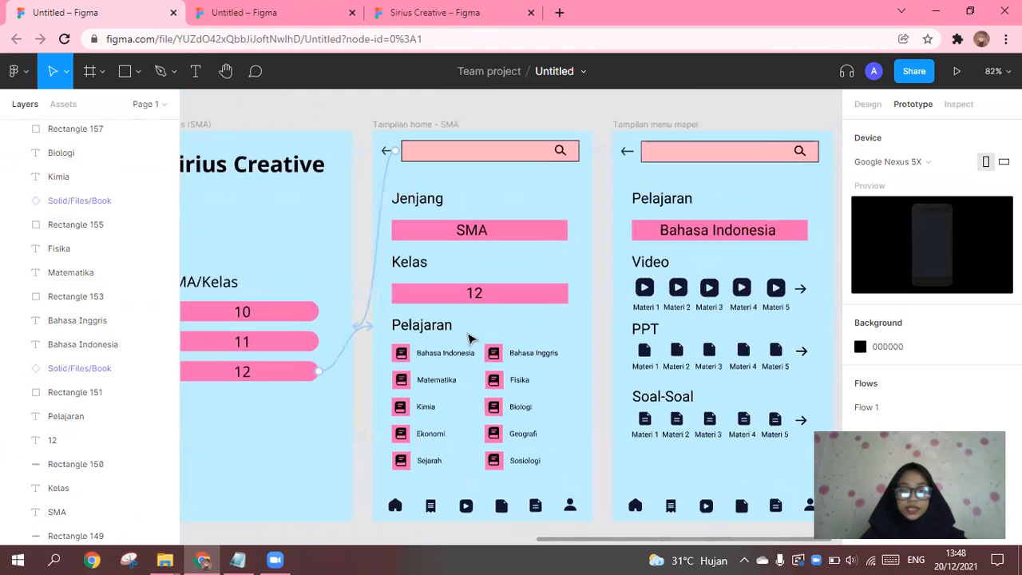
pyautogui.scroll(-1, 471, 339)
pyautogui.click(458, 345)
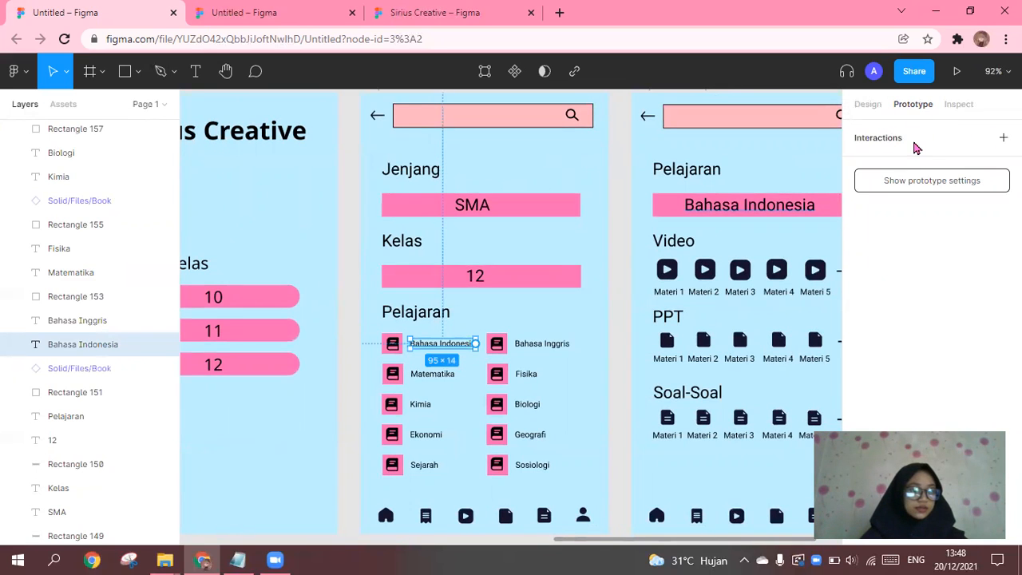
pyautogui.click(1004, 137)
pyautogui.click(878, 162)
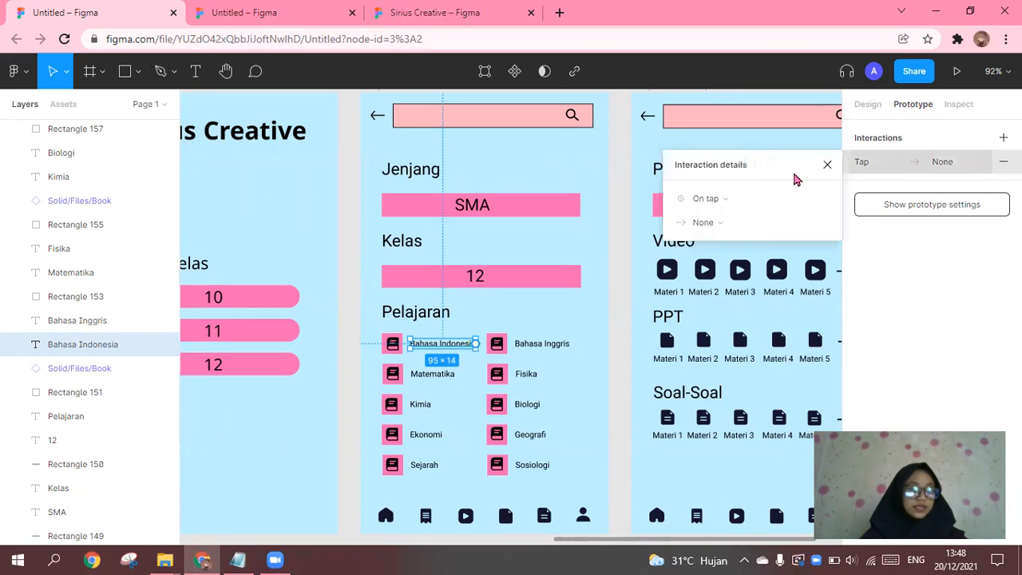
pyautogui.click(708, 199)
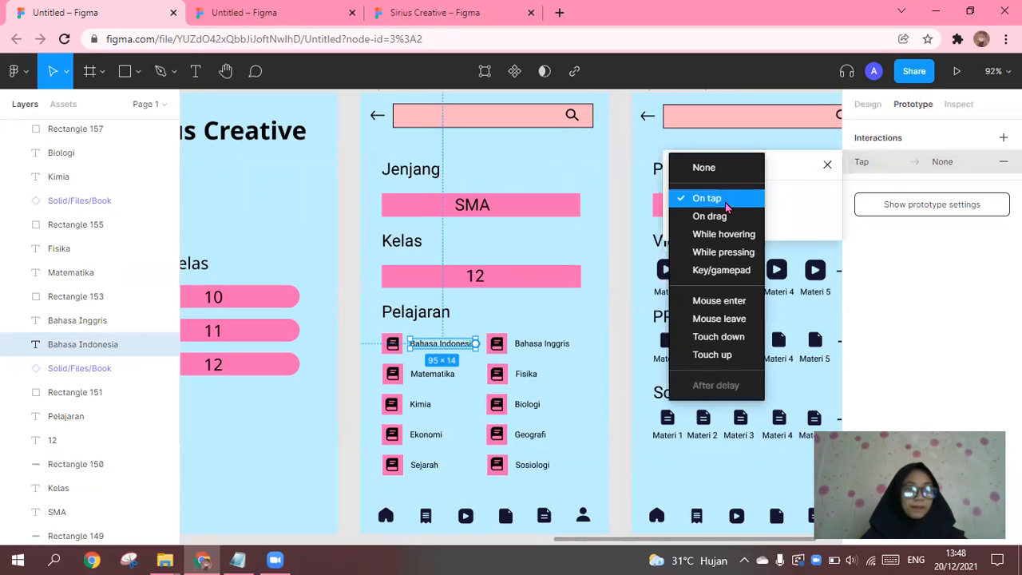
pyautogui.click(795, 196)
pyautogui.click(721, 223)
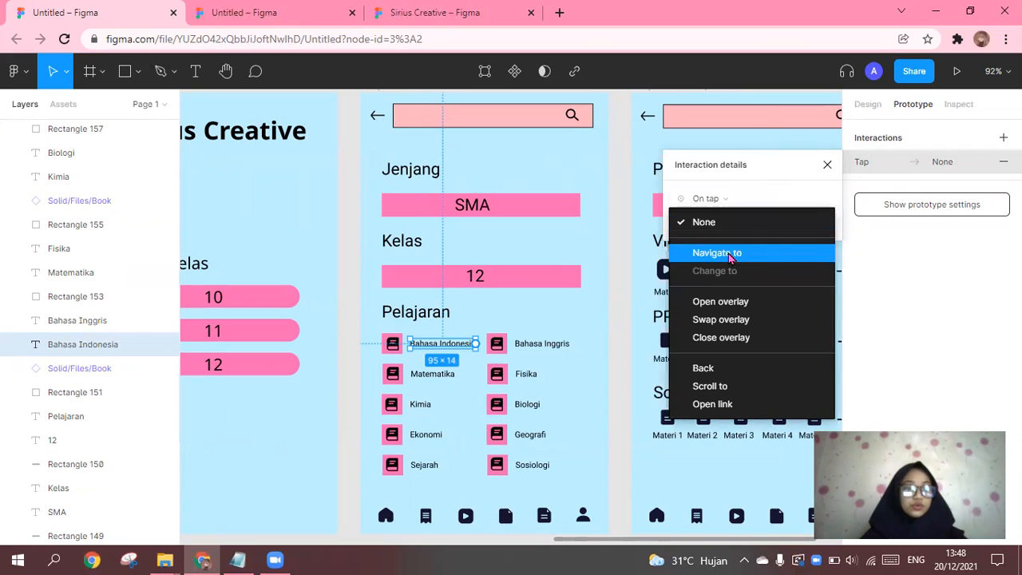
pyautogui.click(717, 252)
pyautogui.click(787, 223)
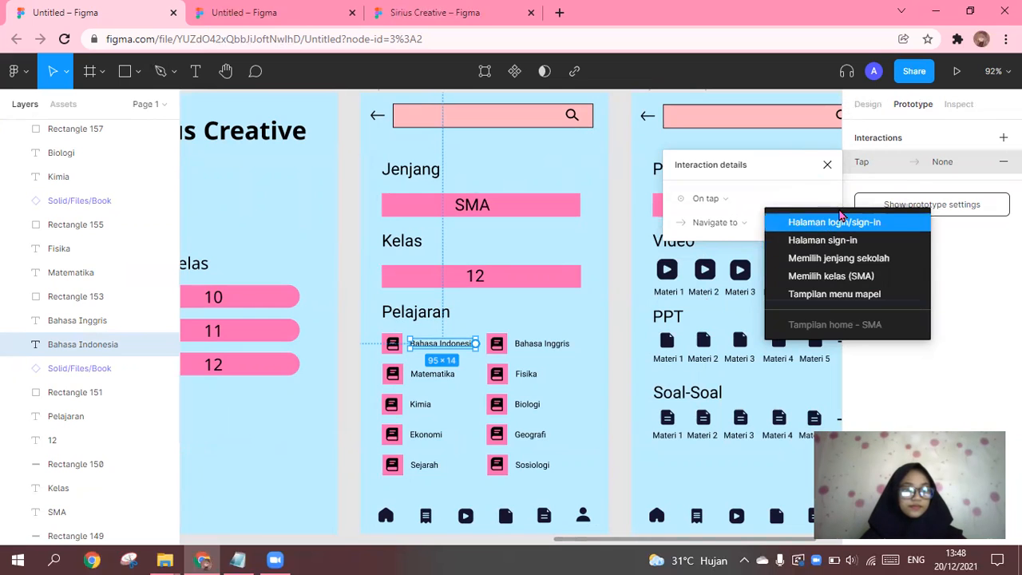
pyautogui.click(828, 296)
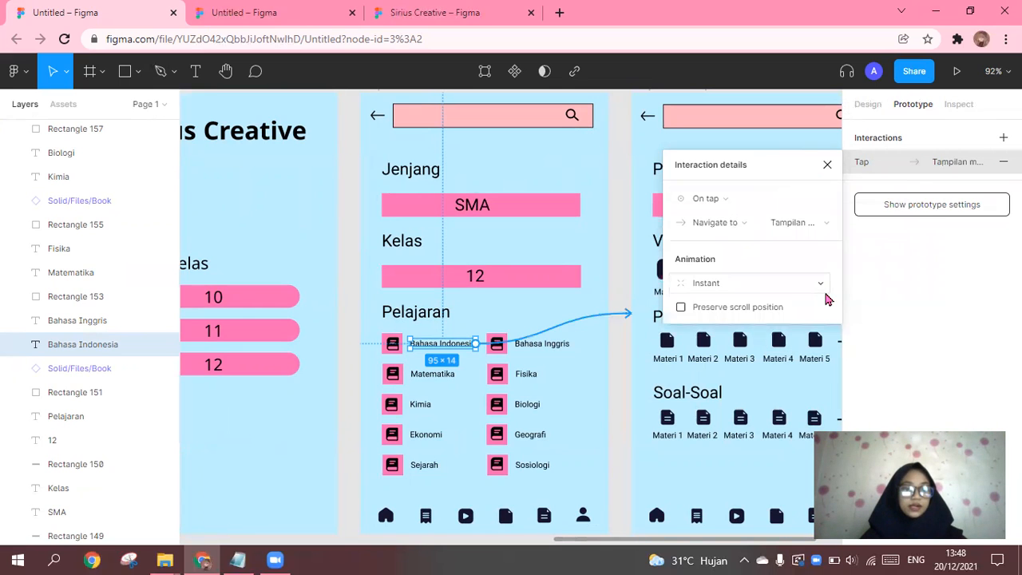
pyautogui.click(827, 165)
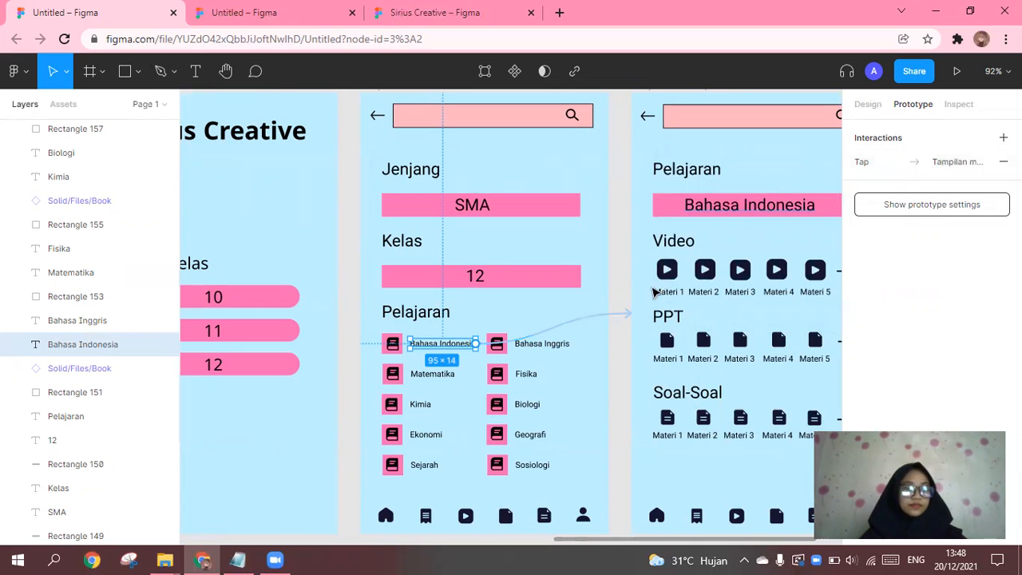
# Connect the book icon beside Bahasa Indonesia on Tampilan home - SMA to the Tampilan menu mapel frame
pyautogui.click(397, 346)
pyautogui.moveTo(401, 345); pyautogui.dragTo(635, 313)
pyautogui.click(612, 344)
pyautogui.click(438, 352)
pyautogui.click(393, 346)
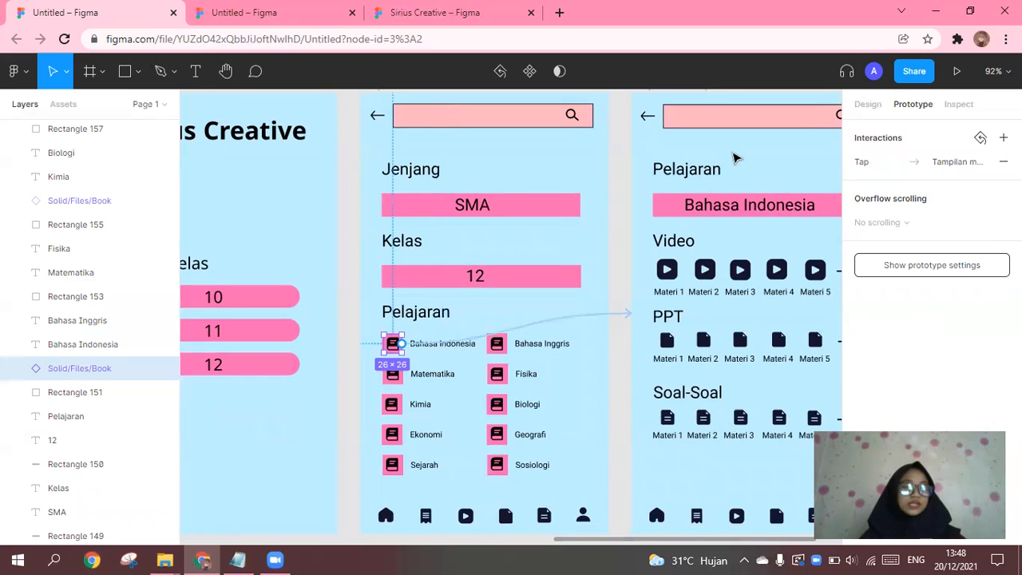
# Check the Bahasa Indonesia label's connection from Tampilan home - SMA to Tampilan menu mapel
pyautogui.hscroll(-2, 745, 232)
pyautogui.hscroll(4, 742, 229)
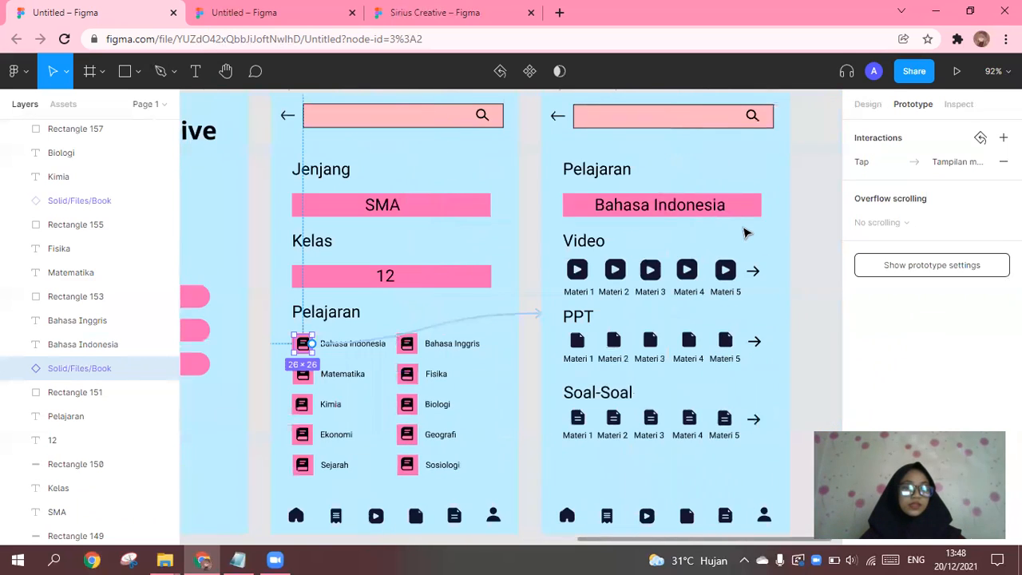
pyautogui.scroll(1, 749, 225)
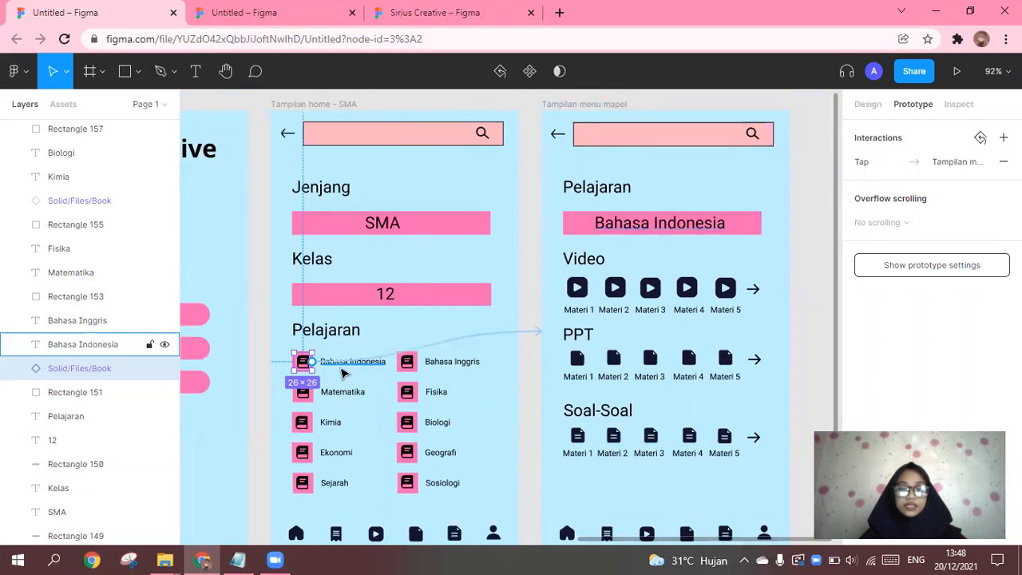
pyautogui.click(154, 344)
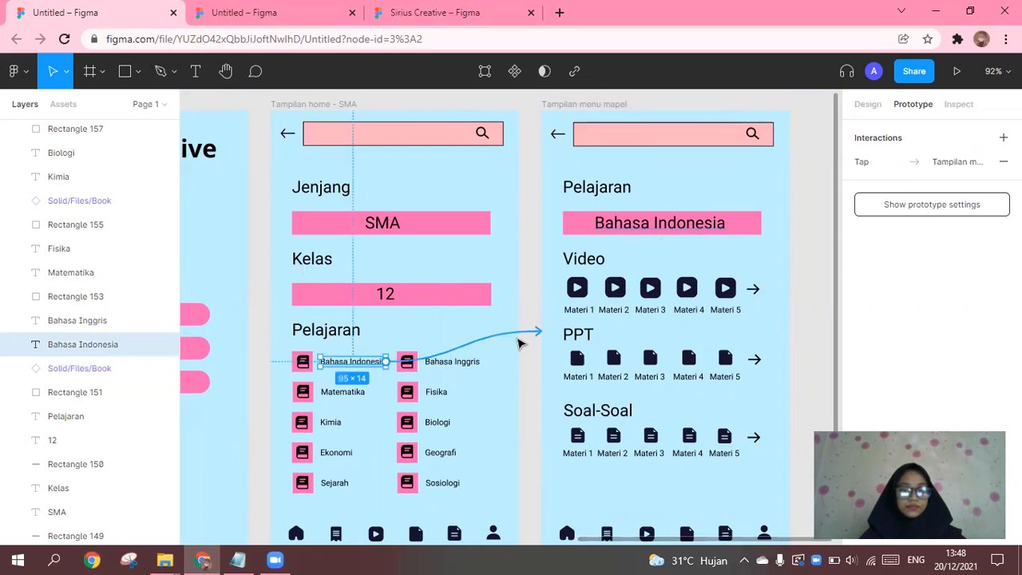
pyautogui.hscroll(1, 518, 343)
pyautogui.scroll(-2, 517, 344)
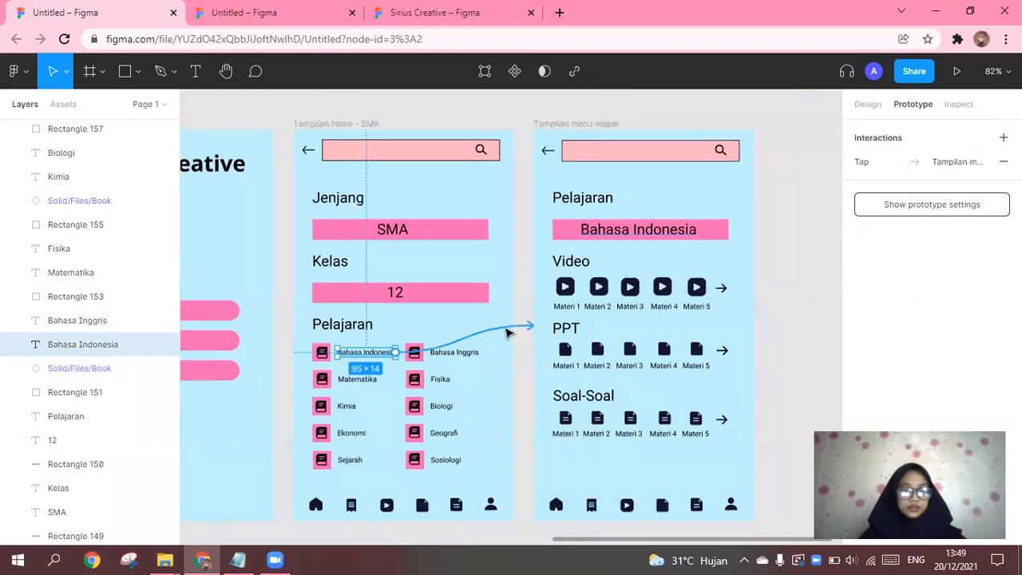
# Connect the Tampilan menu mapel frame's left-arrow icon to Tampilan home - SMA with an Ease in Push animation to the right
pyautogui.click(548, 151)
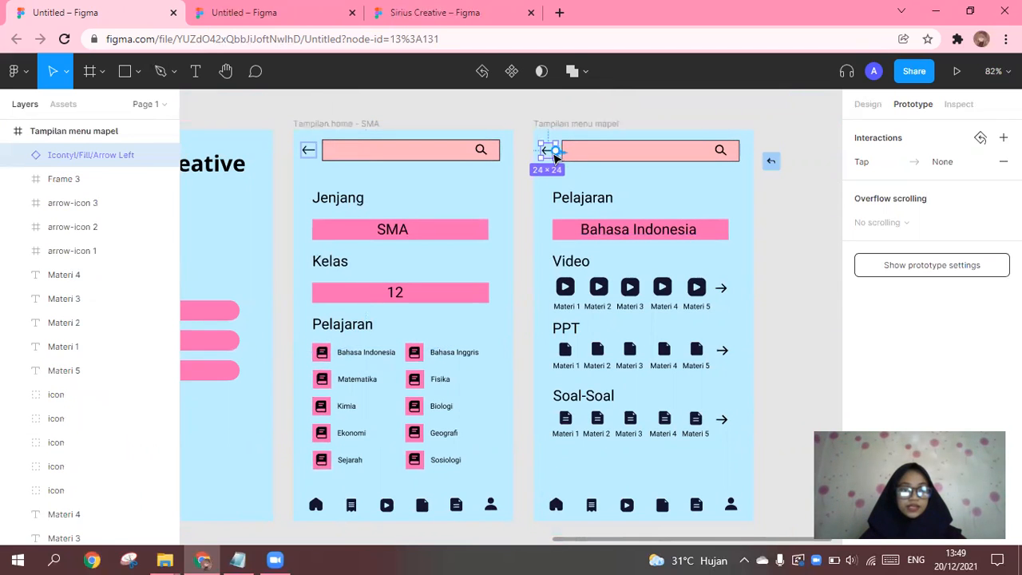
pyautogui.moveTo(552, 156); pyautogui.dragTo(491, 320)
pyautogui.moveTo(445, 345); pyautogui.dragTo(445, 345)
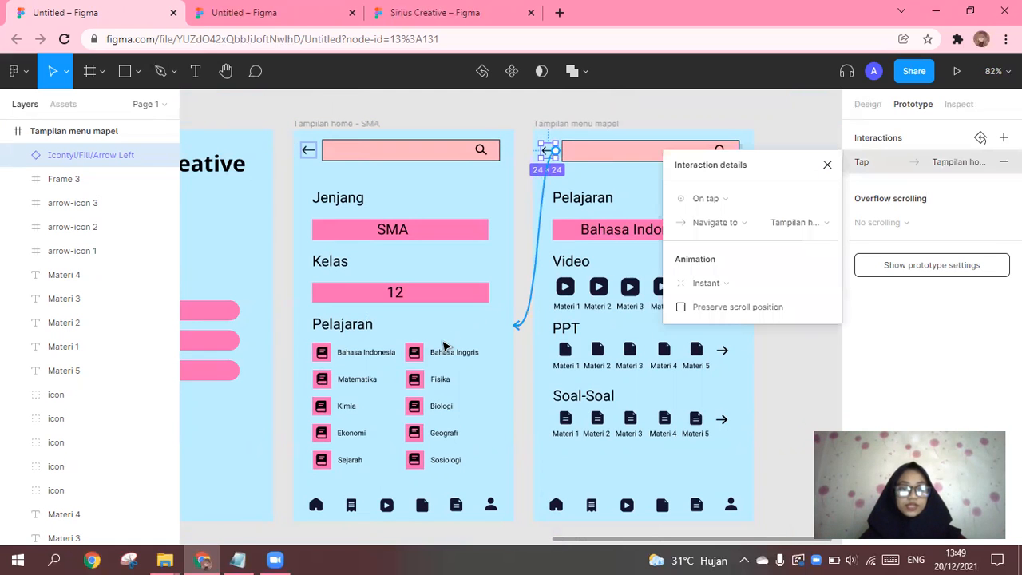
pyautogui.click(703, 286)
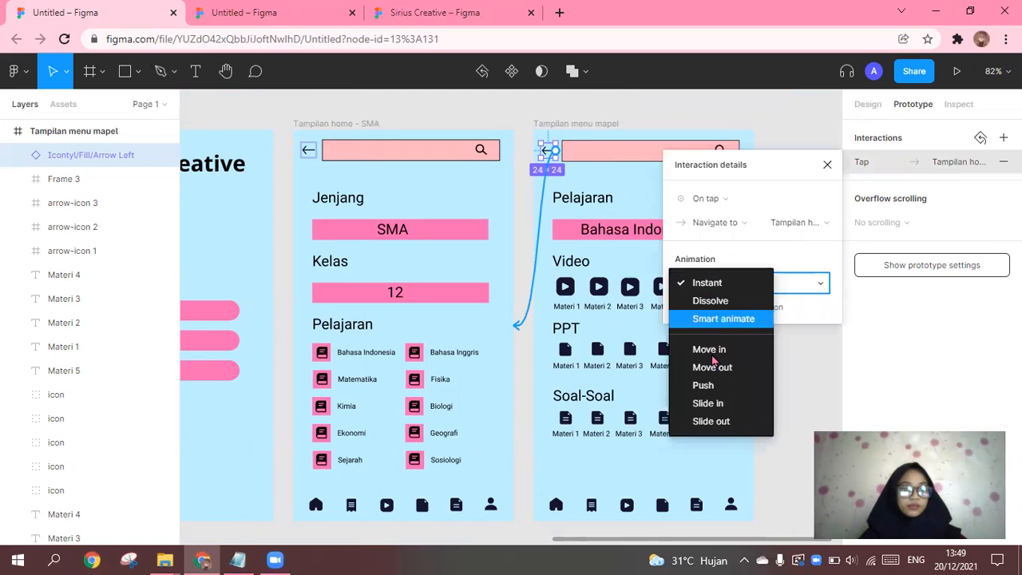
pyautogui.click(707, 381)
pyautogui.click(786, 285)
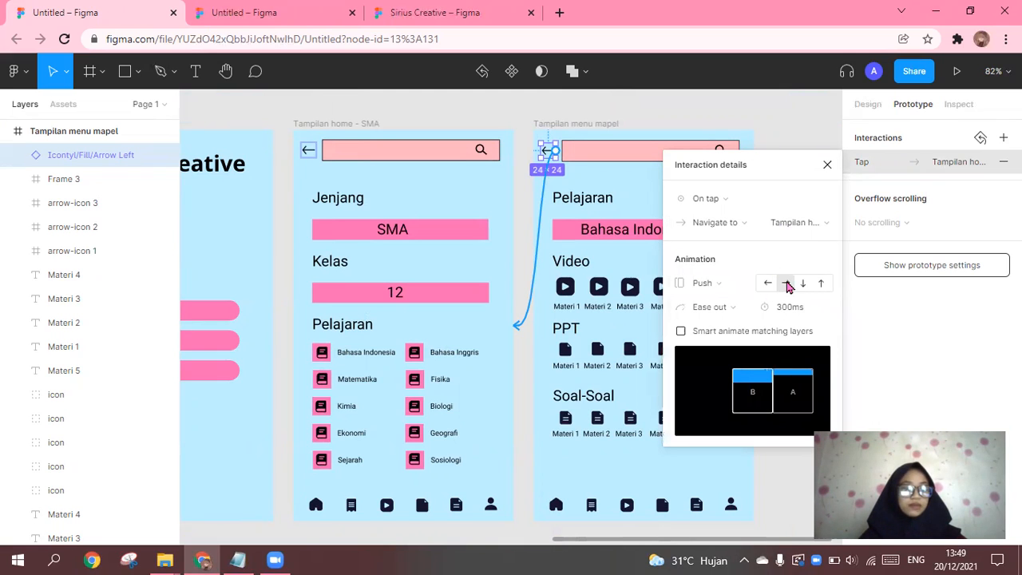
pyautogui.click(739, 314)
pyautogui.click(715, 288)
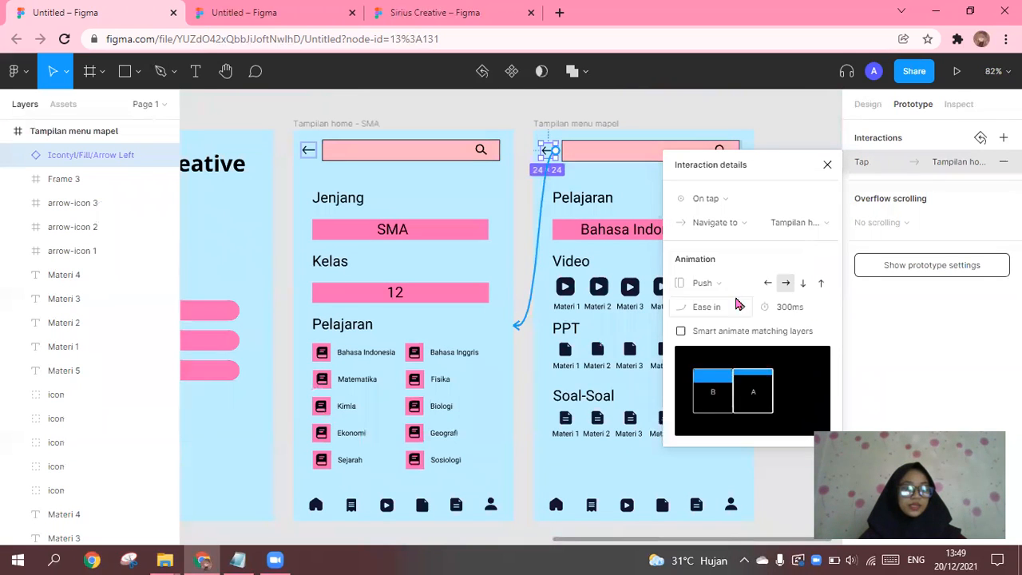
pyautogui.click(828, 168)
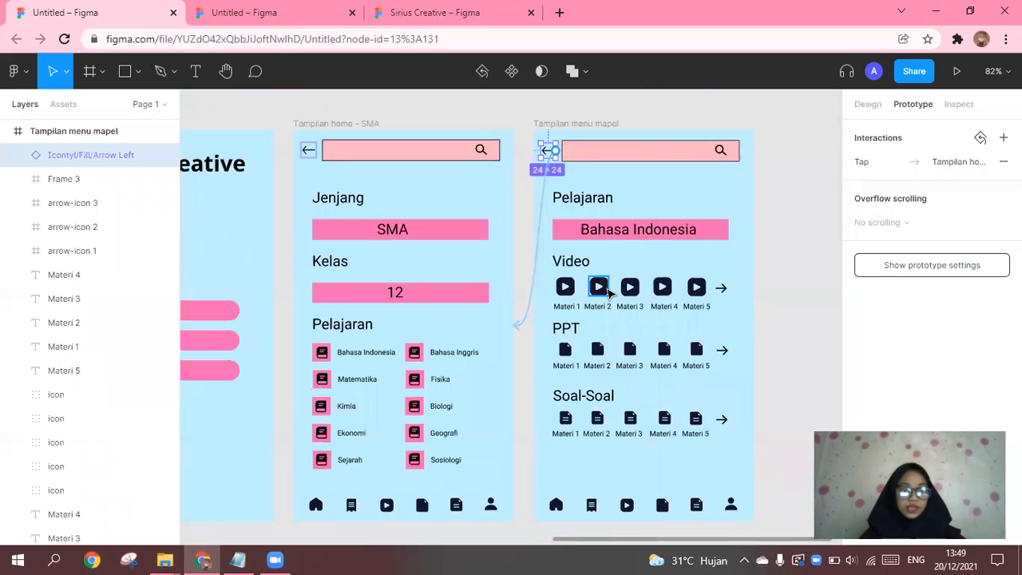
# Review all the app frames from Halaman login/sign-in through Tampilan menu mapel
pyautogui.hscroll(1, 609, 294)
pyautogui.scroll(-2, 609, 294)
pyautogui.scroll(1, 611, 294)
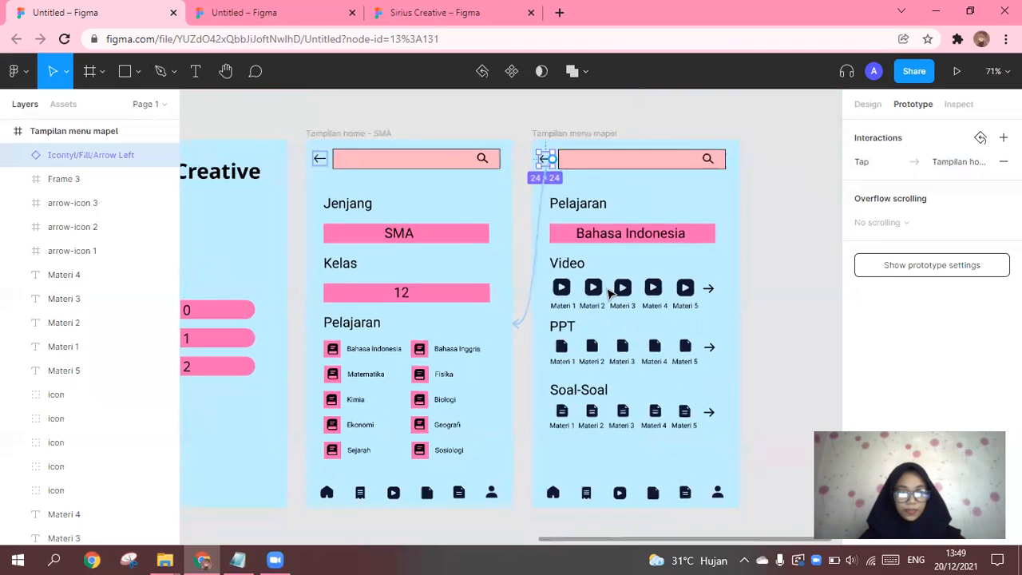
pyautogui.hscroll(-2, 492, 320)
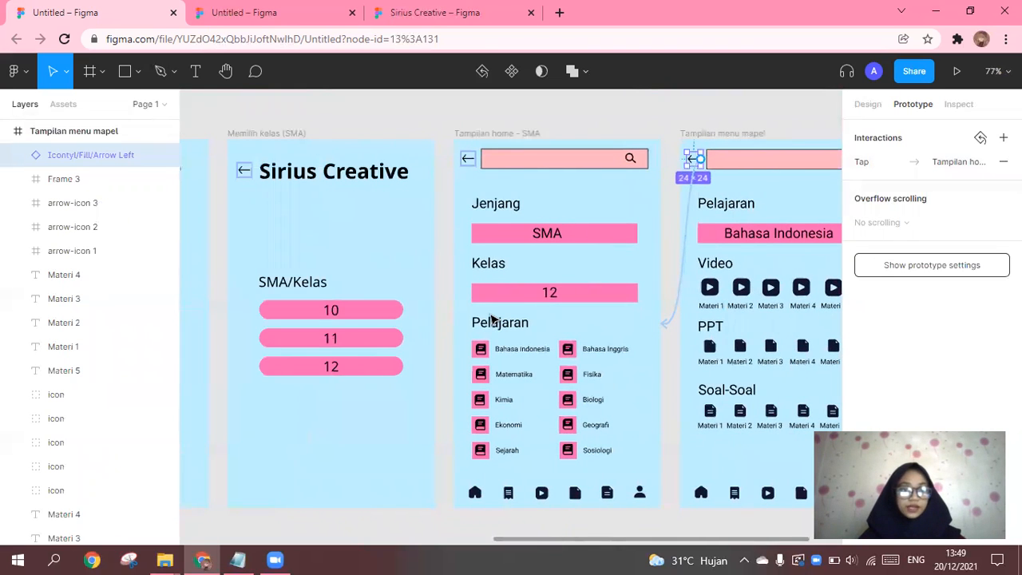
pyautogui.scroll(-2, 493, 320)
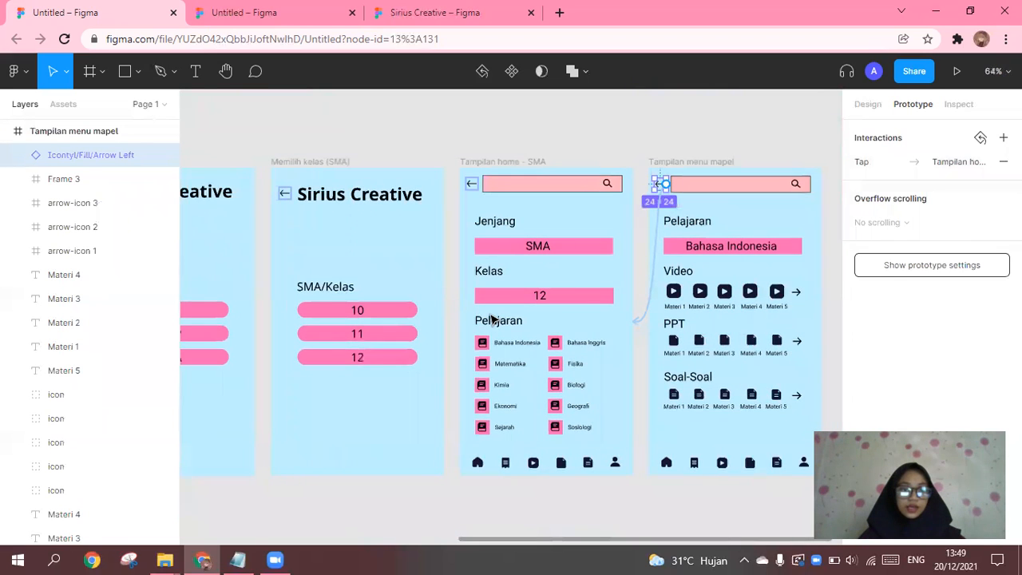
pyautogui.hscroll(-6, 493, 319)
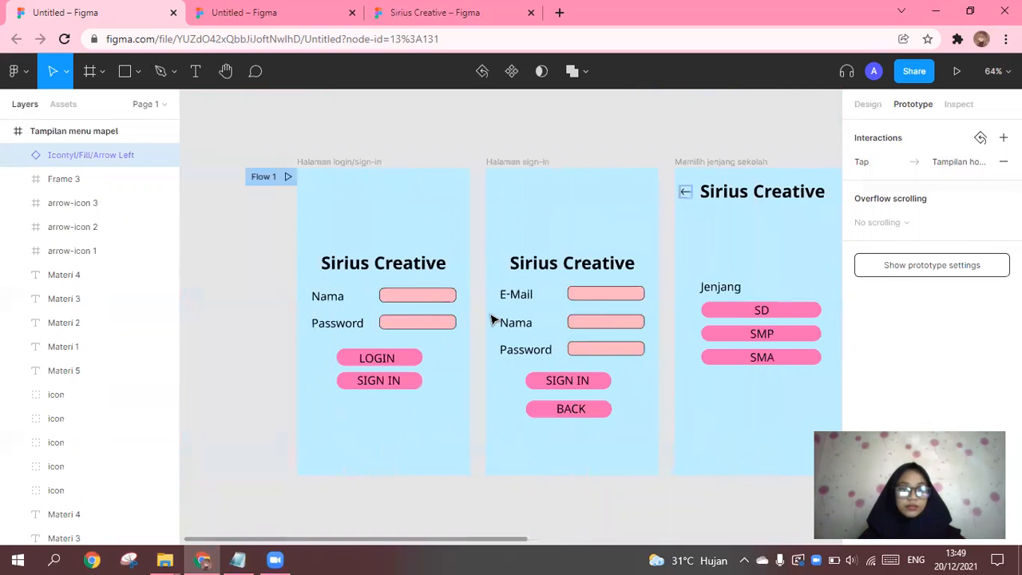
pyautogui.hscroll(1, 493, 319)
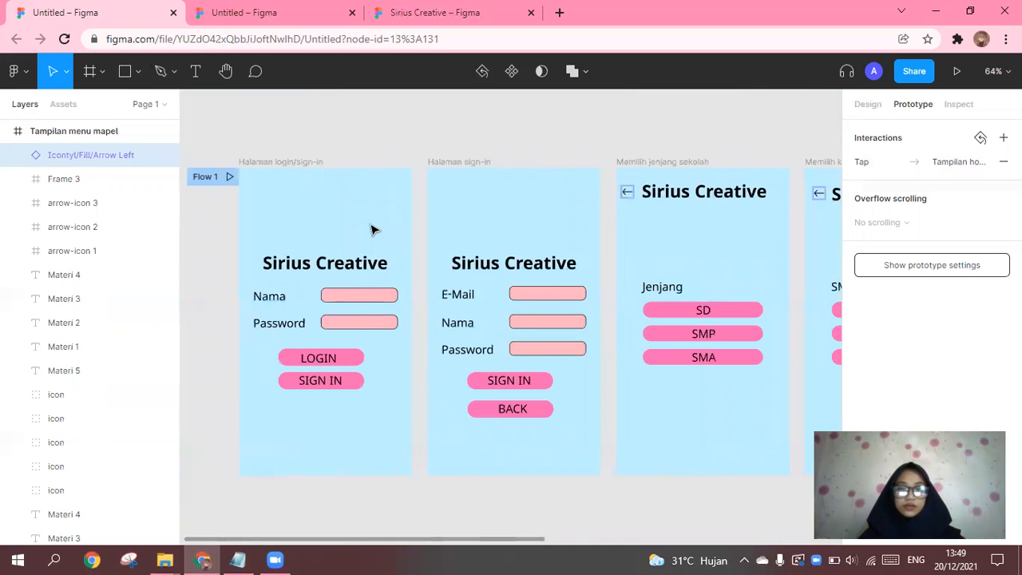
pyautogui.click(357, 301)
pyautogui.hscroll(5, 519, 300)
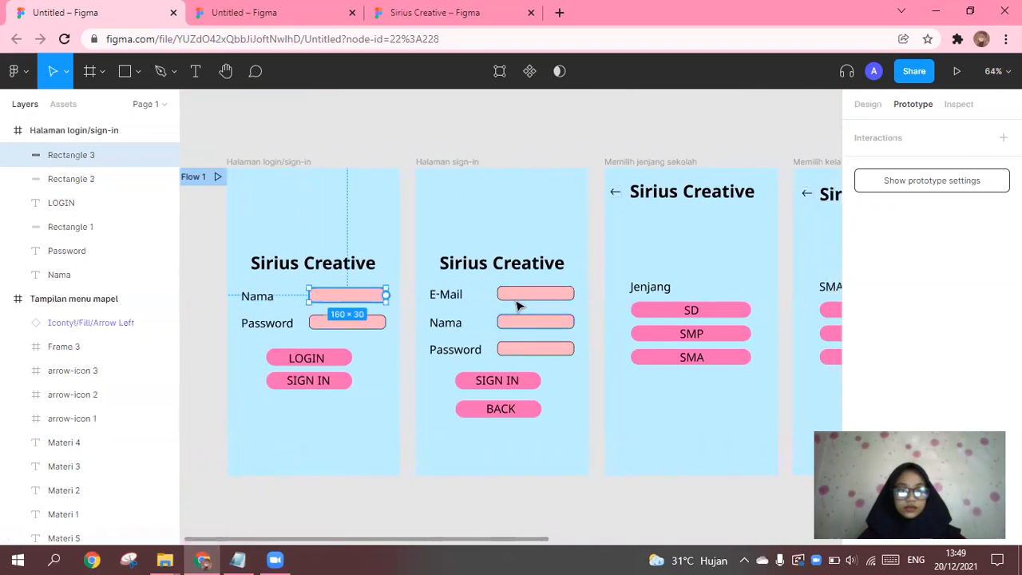
pyautogui.hscroll(4, 517, 306)
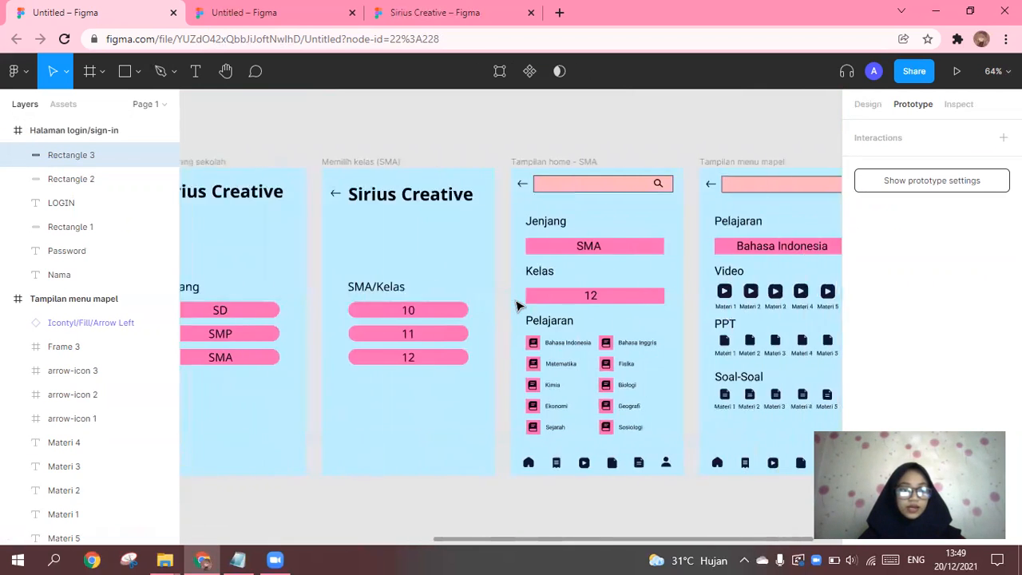
pyautogui.hscroll(-8, 517, 306)
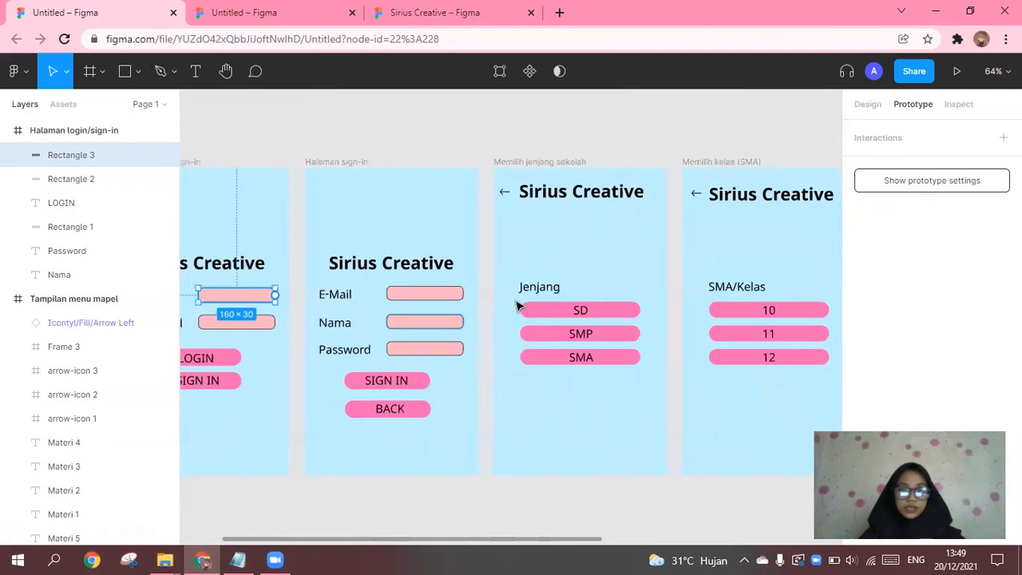
pyautogui.hscroll(-1, 518, 306)
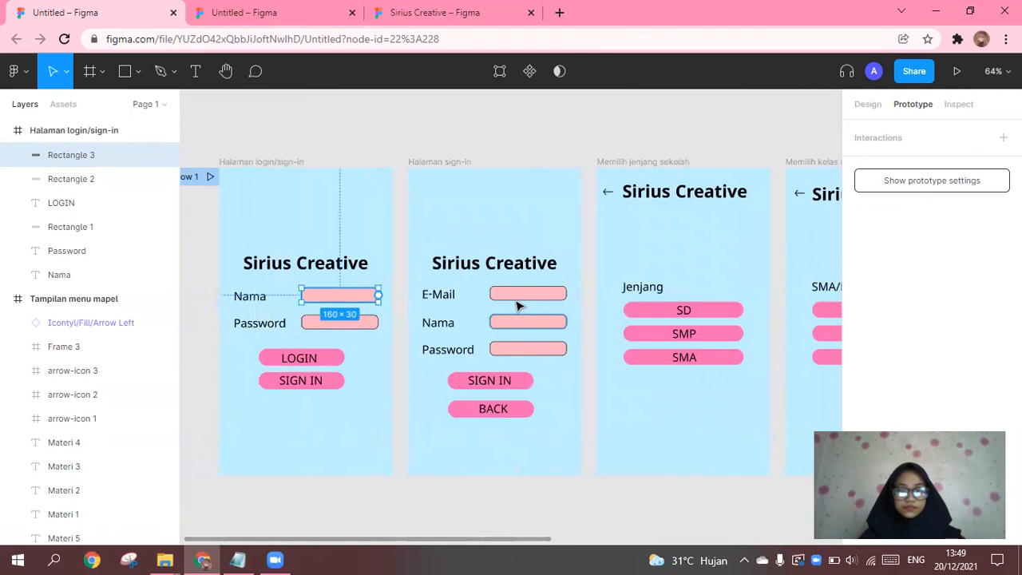
# Check the interactions of the LOGIN and SIGN IN buttons on Halaman login/sign-in and of SIGN IN and BACK on Halaman sign-in
pyautogui.click(336, 359)
pyautogui.moveTo(350, 358); pyautogui.dragTo(606, 321)
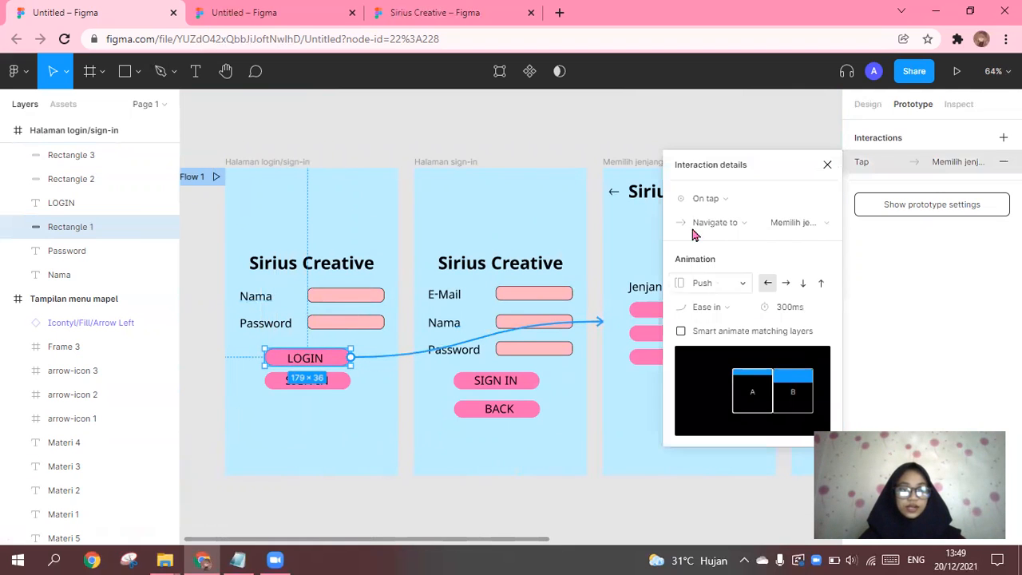
pyautogui.click(345, 384)
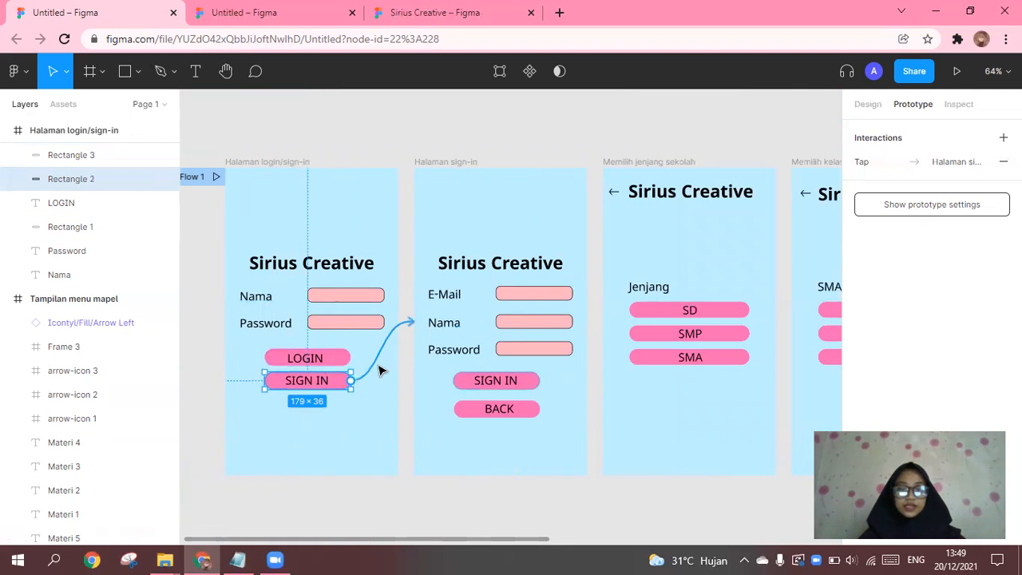
pyautogui.click(478, 387)
pyautogui.moveTo(540, 380); pyautogui.dragTo(605, 321)
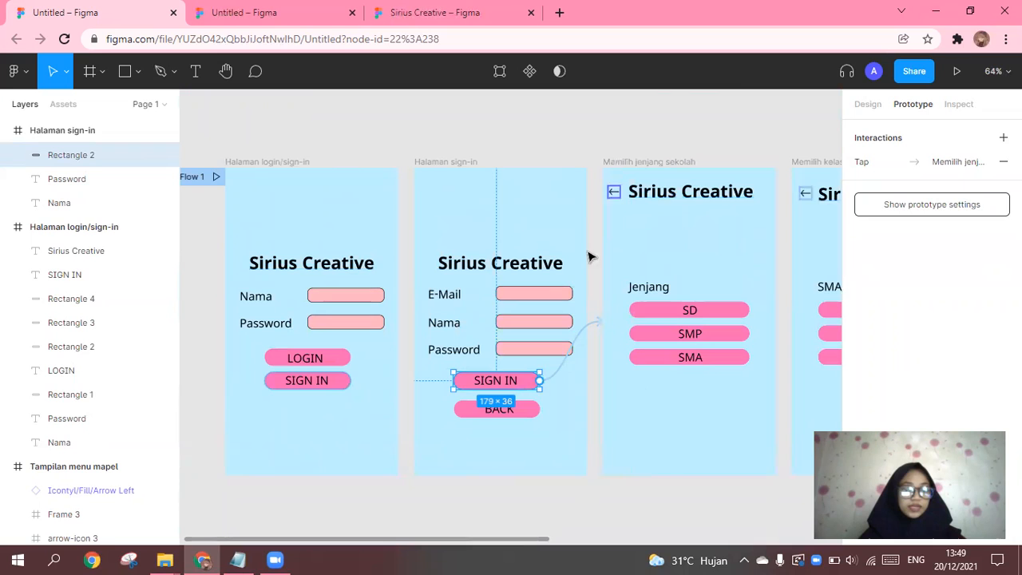
pyautogui.click(470, 418)
pyautogui.moveTo(539, 409); pyautogui.dragTo(393, 288)
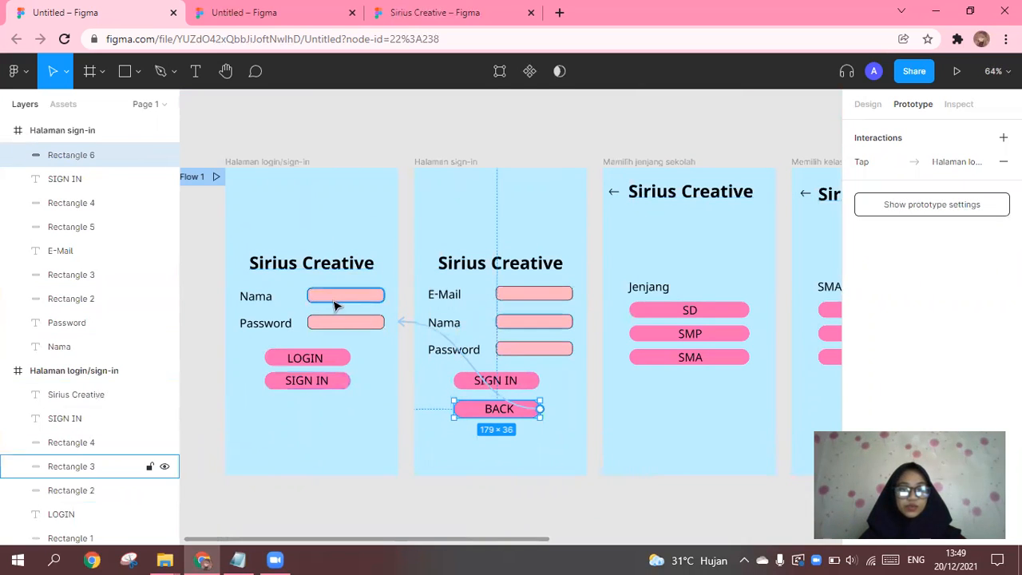
# Check the Memilih jenjang sekolah frame's left-arrow connection and the overall connections between the frames
pyautogui.hscroll(3, 551, 292)
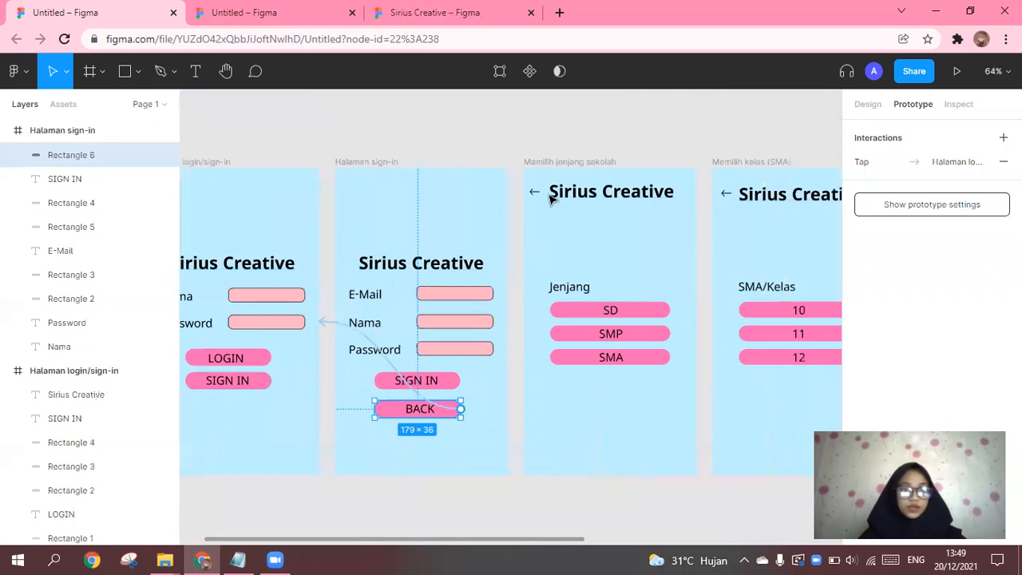
pyautogui.click(531, 192)
pyautogui.moveTo(533, 204); pyautogui.dragTo(523, 251)
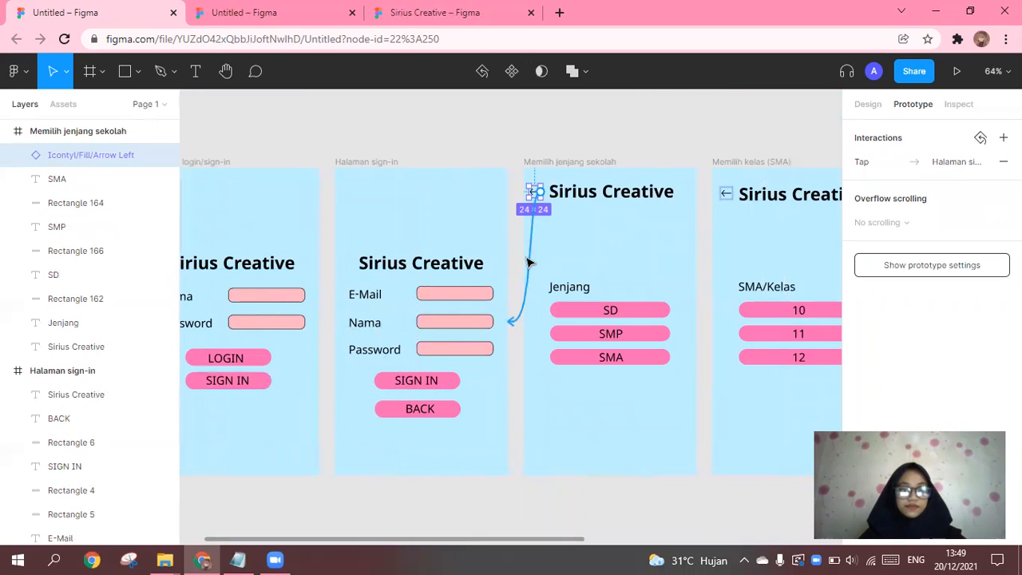
pyautogui.click(528, 263)
pyautogui.click(578, 259)
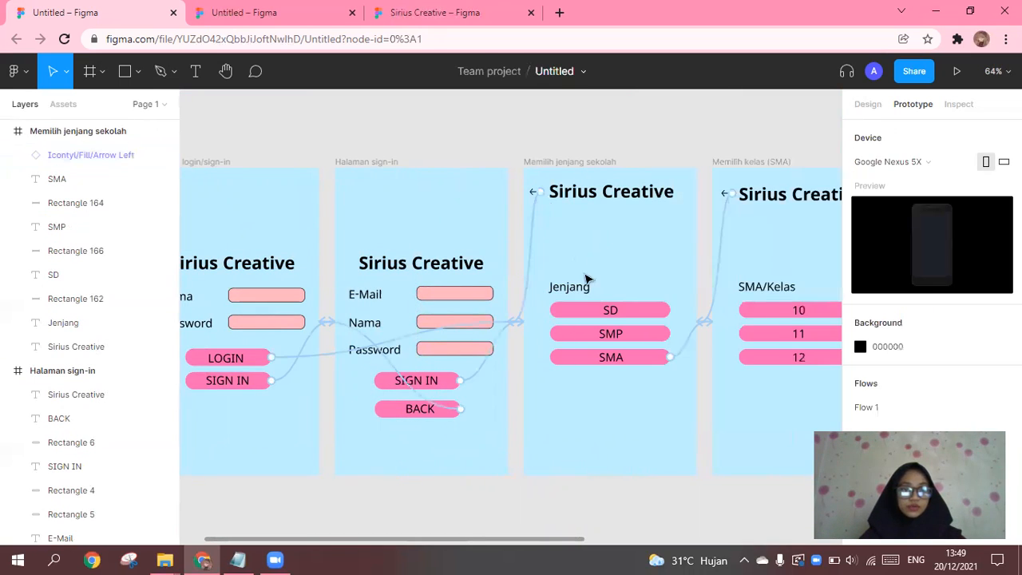
# Check the interaction details of the SMA button on Memilih jenjang sekolah and the left-arrow connection on Memilih kelas (SMA)
pyautogui.click(640, 366)
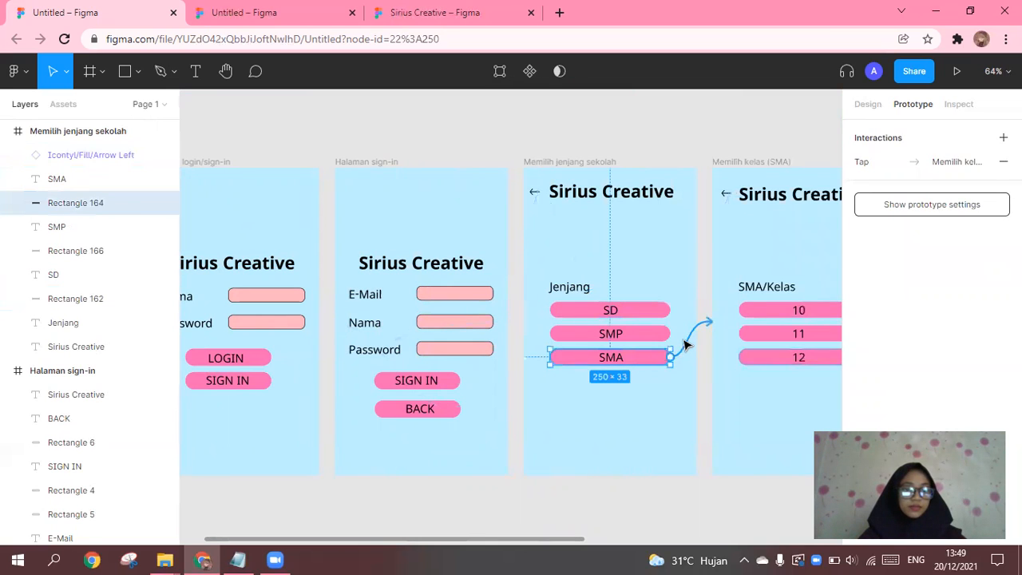
pyautogui.click(686, 343)
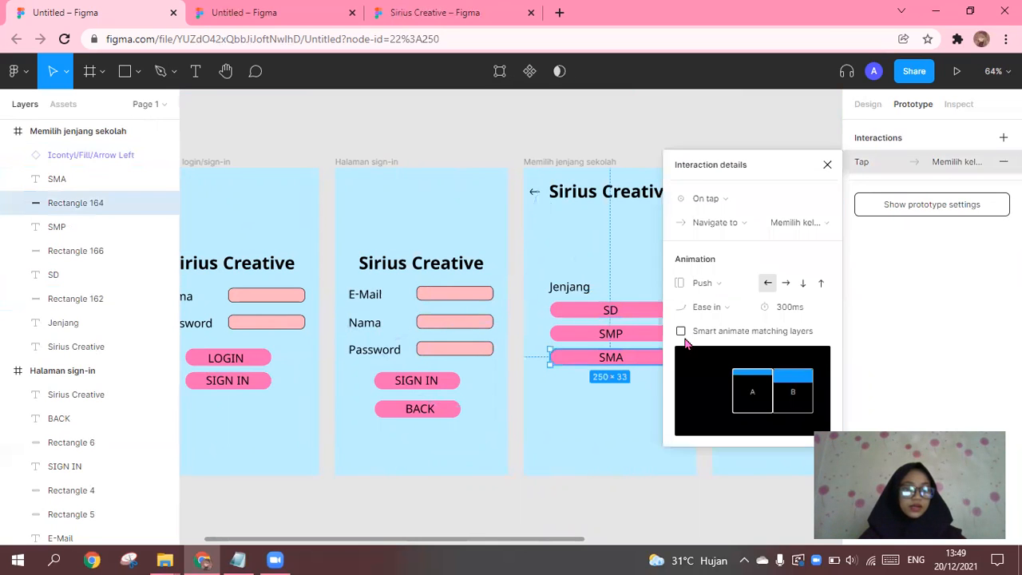
pyautogui.click(828, 166)
pyautogui.hscroll(4, 684, 304)
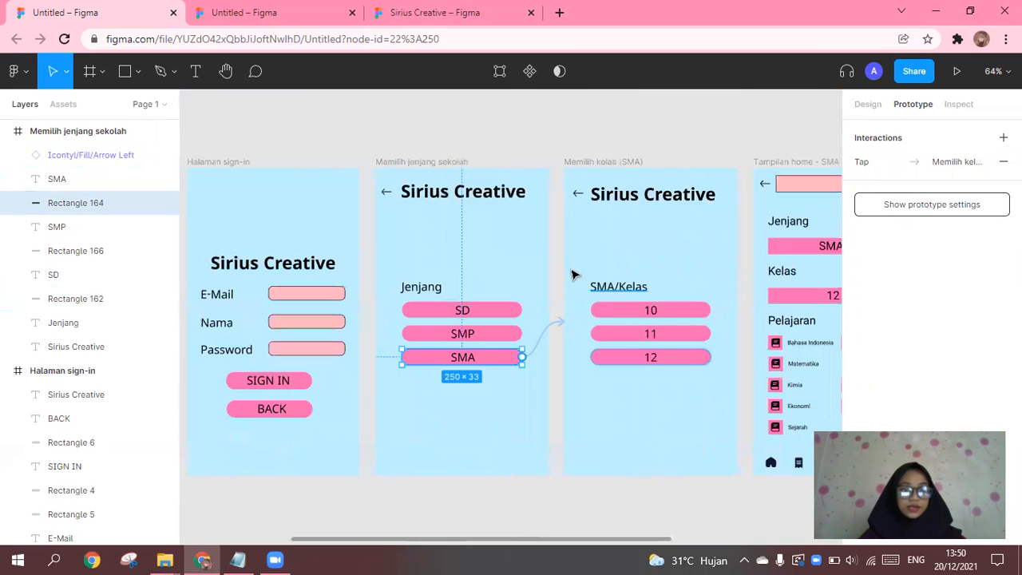
pyautogui.click(577, 193)
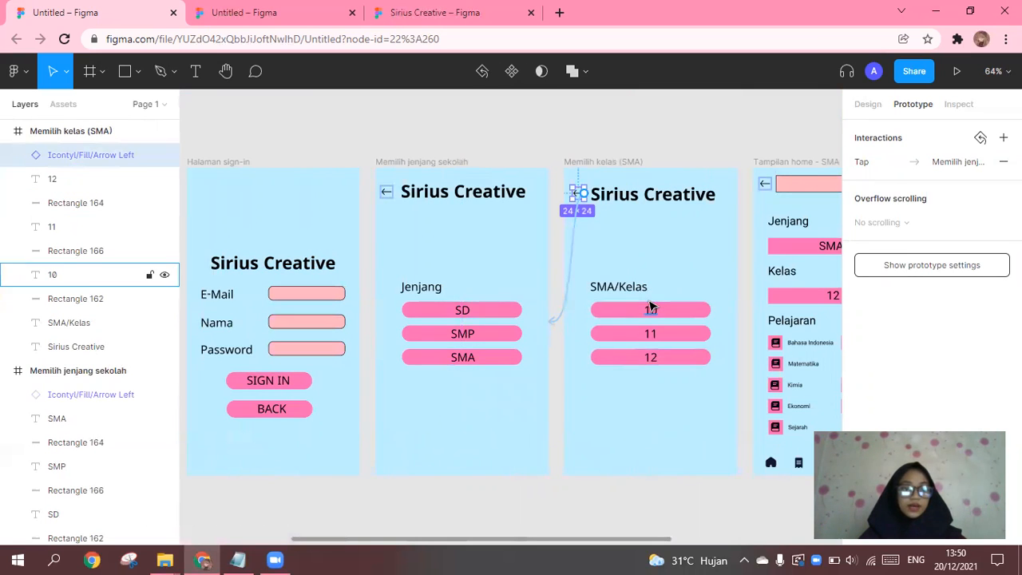
# Check the interaction details of the class 12 button on the Memilih kelas (SMA) frame
pyautogui.hscroll(4, 651, 306)
pyautogui.click(555, 358)
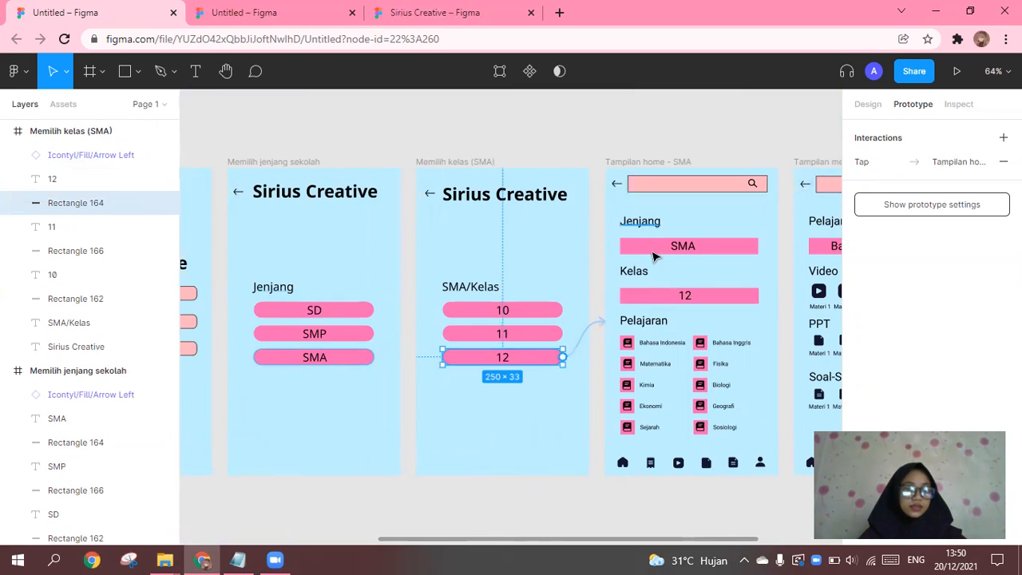
pyautogui.click(580, 344)
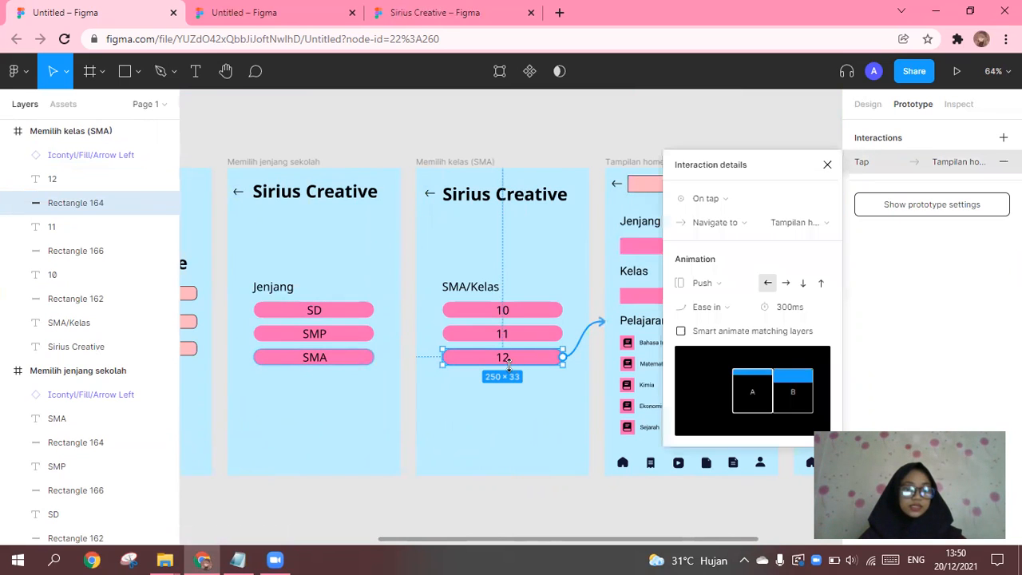
pyautogui.click(619, 213)
# Check the interaction details of the left-arrow icon on the Tampilan home - SMA frame
pyautogui.scroll(-1, 673, 256)
pyautogui.click(615, 178)
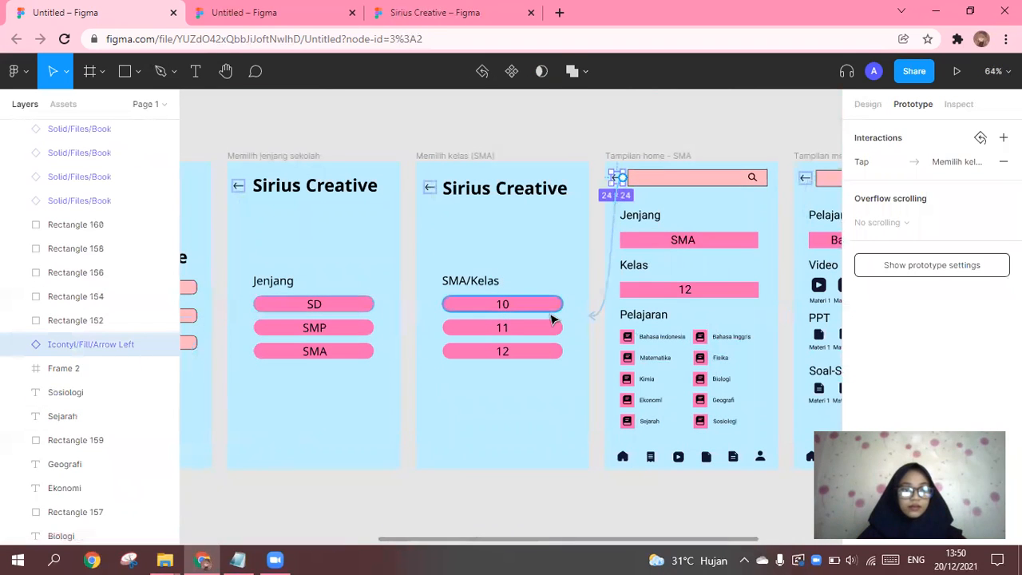
pyautogui.click(601, 314)
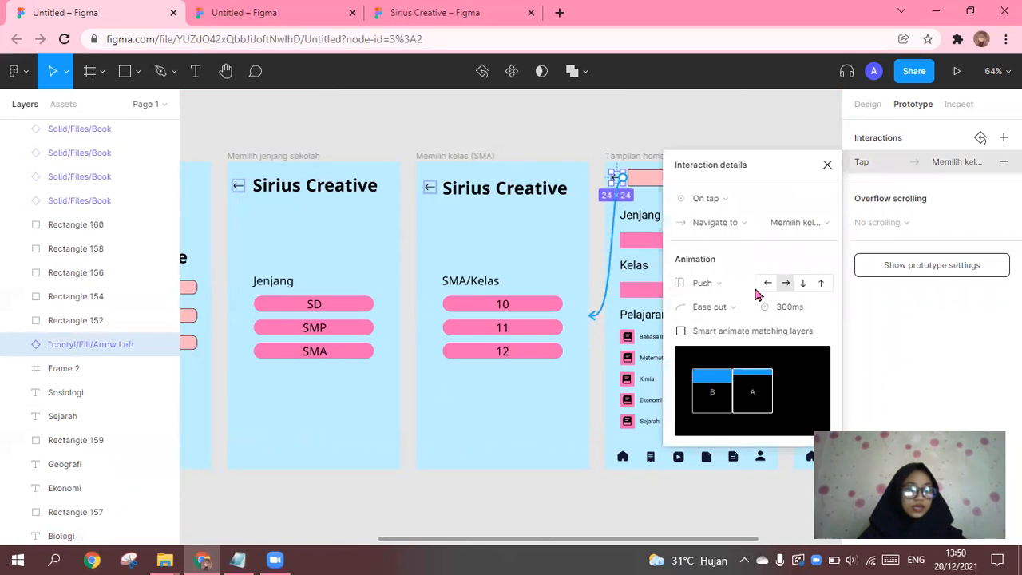
pyautogui.click(827, 165)
# Examine the Pelajaran subject list on the Tampilan home - SMA frame up close
pyautogui.hscroll(5, 716, 266)
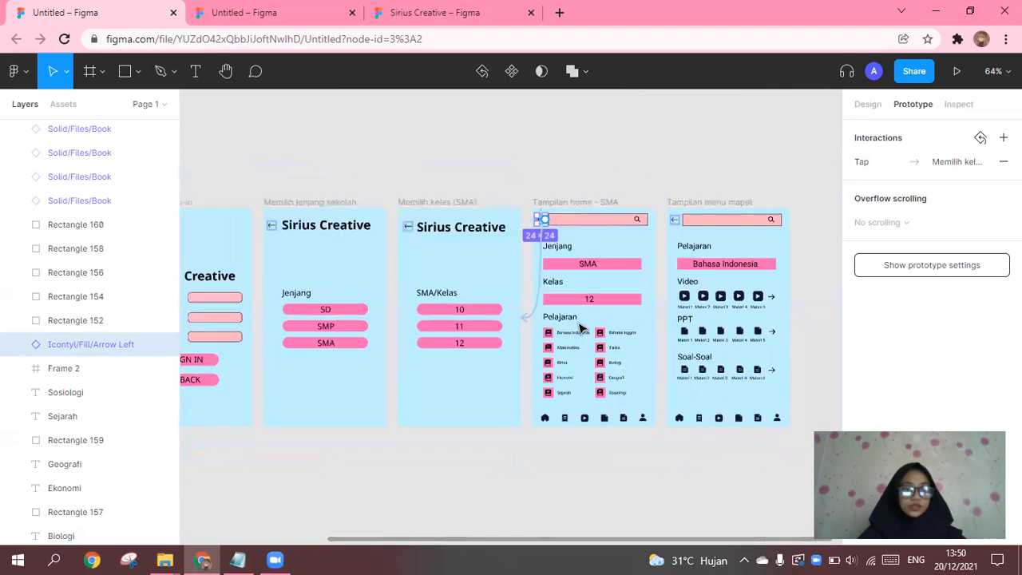
pyautogui.scroll(5, 581, 328)
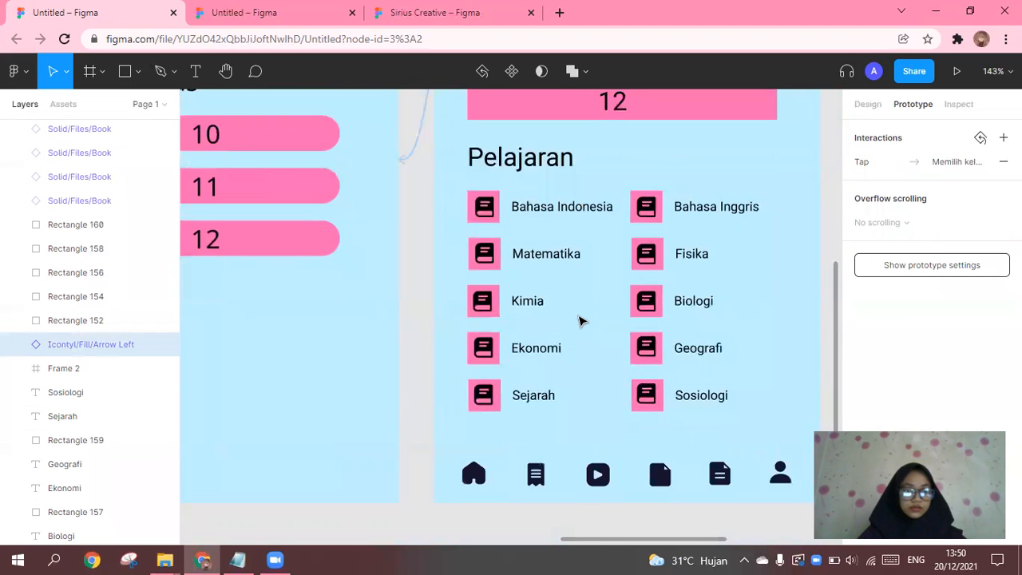
pyautogui.scroll(2, 580, 321)
pyautogui.hscroll(4, 580, 321)
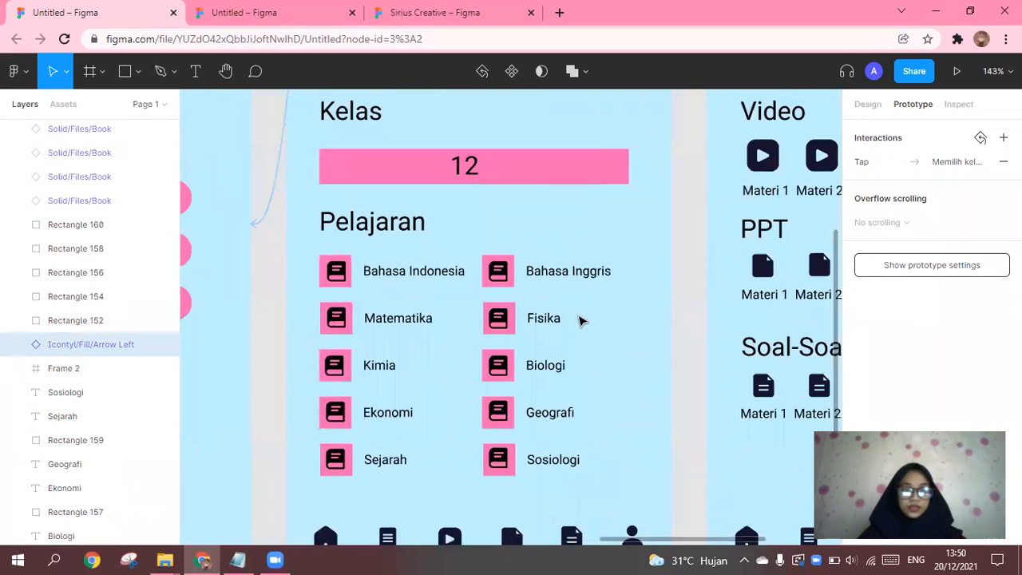
pyautogui.scroll(-5, 581, 321)
pyautogui.scroll(-1, 580, 321)
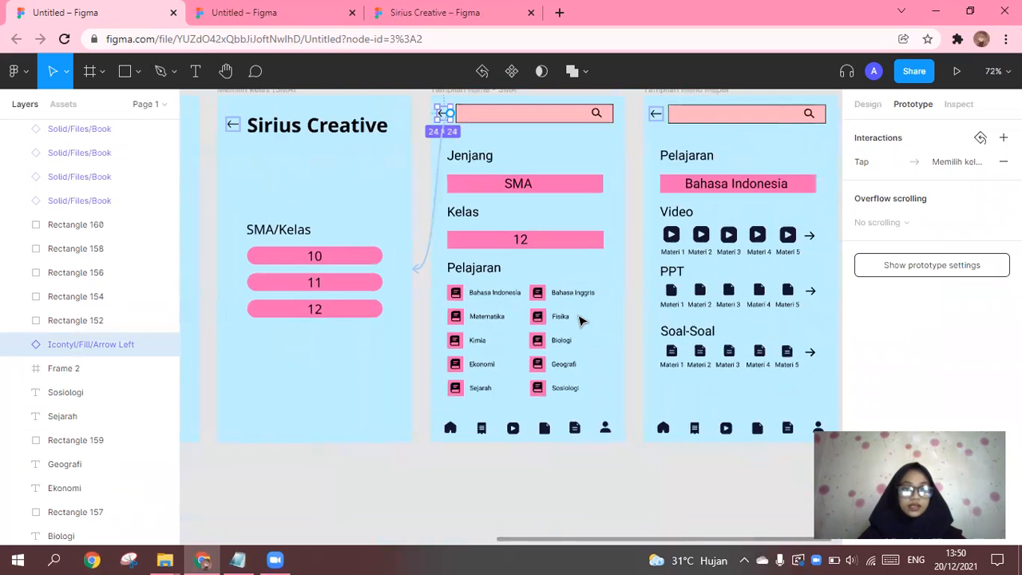
# Check the search bar and the SMA and 12 bars on Tampilan home - SMA for interactions
pyautogui.scroll(2, 580, 321)
pyautogui.click(569, 141)
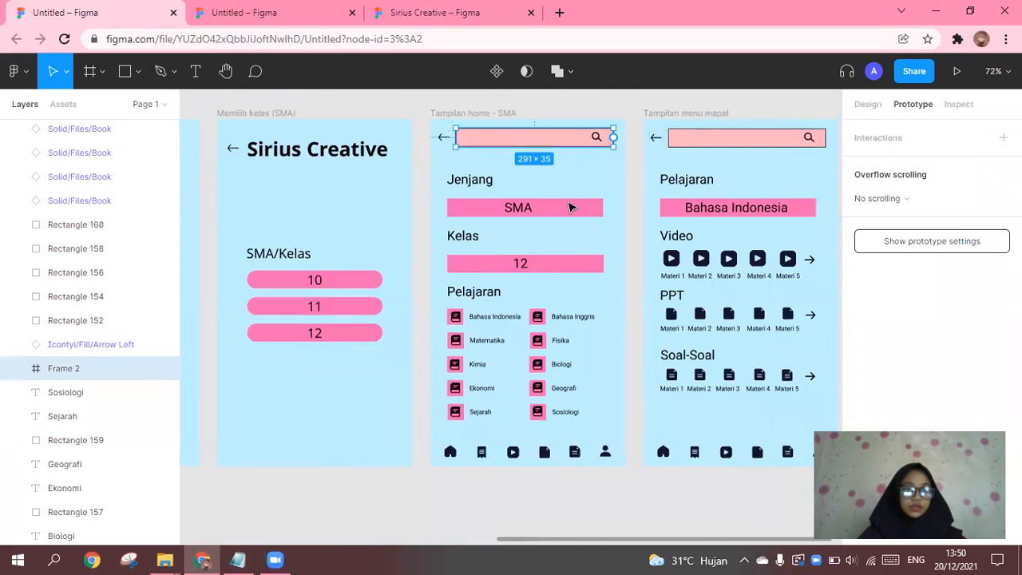
pyautogui.click(588, 211)
pyautogui.click(587, 271)
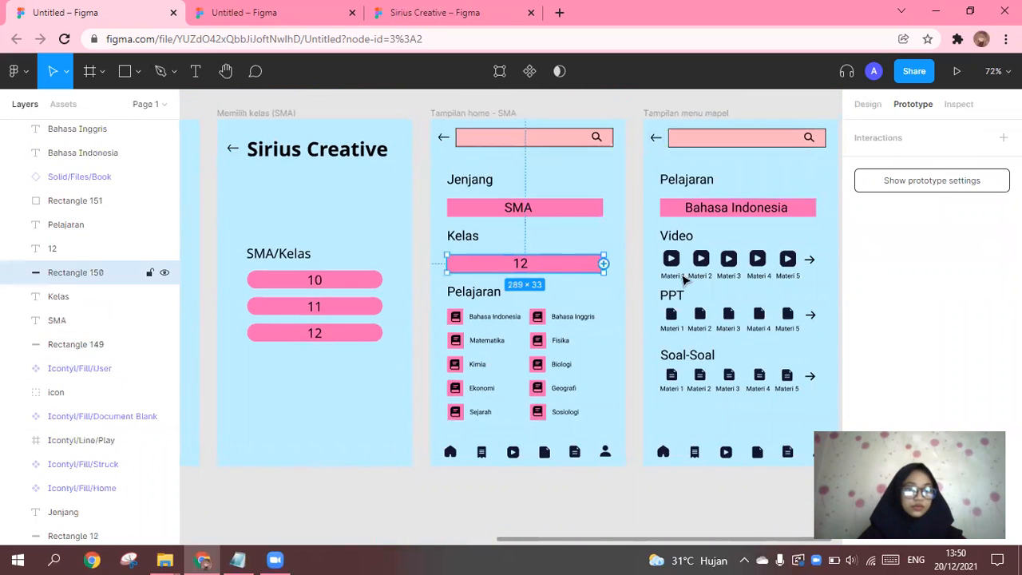
# Look over the frames from Memilih jenjang sekolah through Tampilan menu mapel
pyautogui.scroll(-3, 685, 279)
pyautogui.scroll(2, 685, 280)
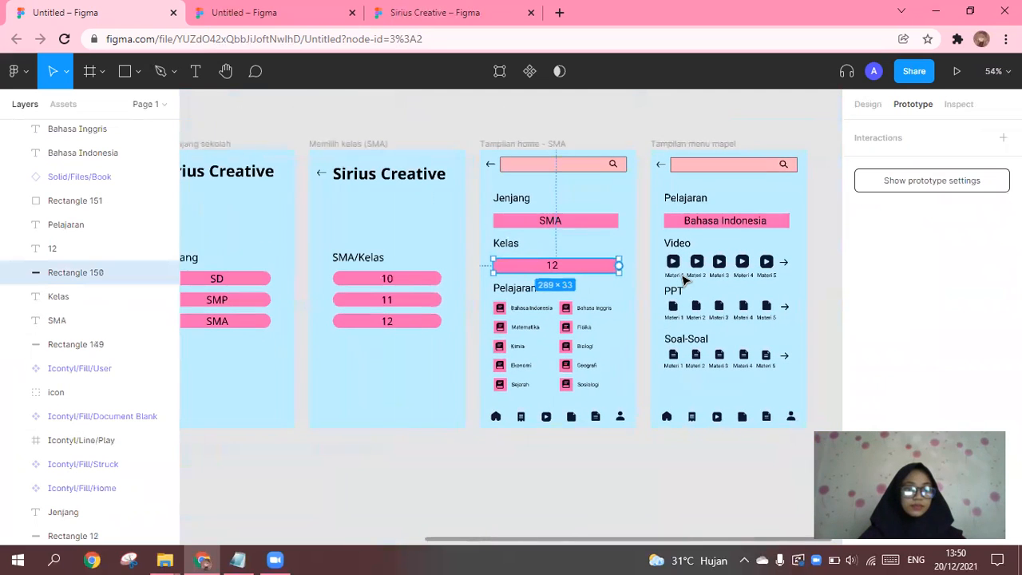
pyautogui.hscroll(-1, 684, 280)
pyautogui.hscroll(2, 684, 279)
pyautogui.hscroll(-2, 684, 280)
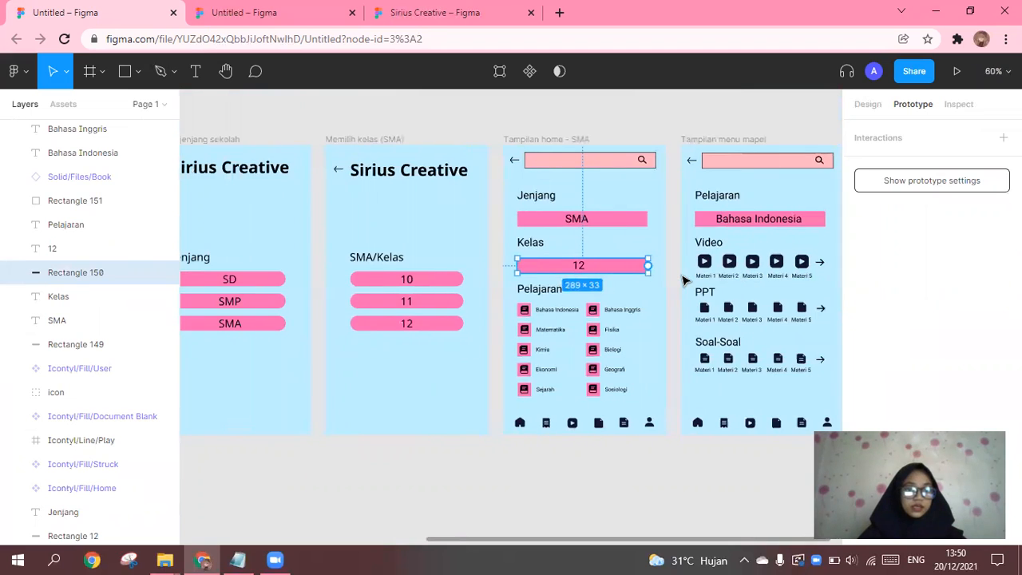
pyautogui.hscroll(-3, 552, 275)
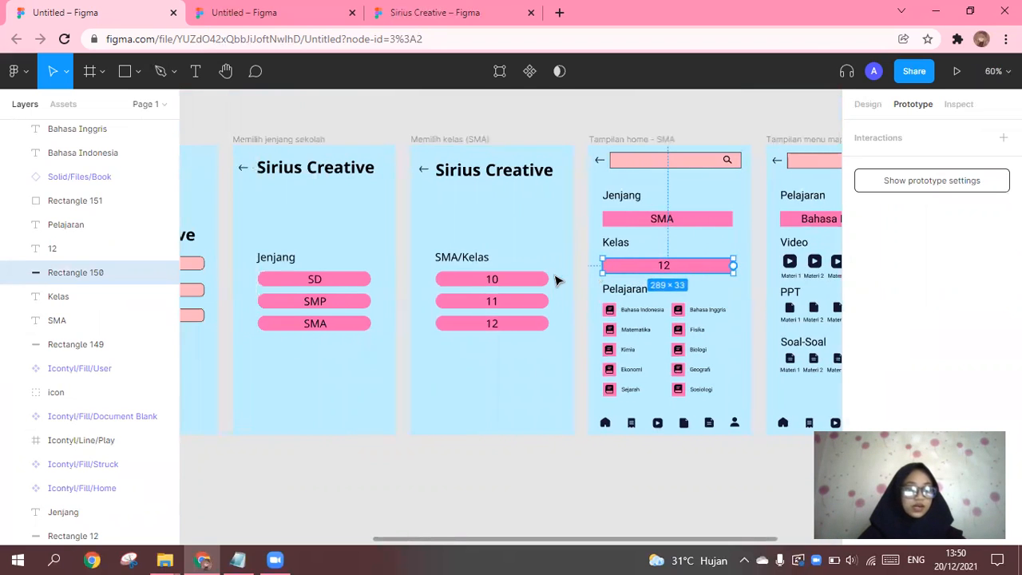
pyautogui.hscroll(-2, 554, 279)
pyautogui.hscroll(8, 554, 279)
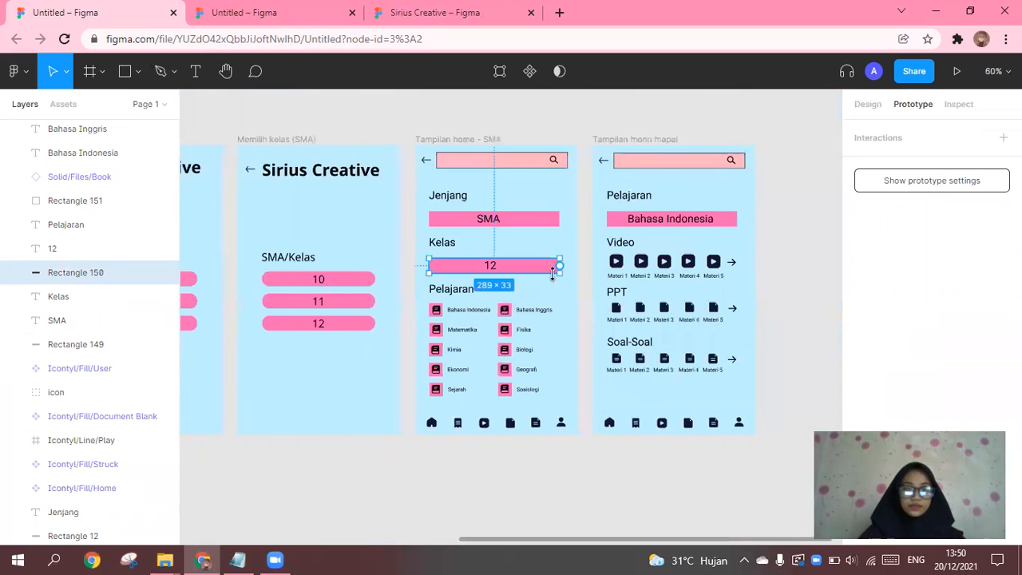
pyautogui.hscroll(-4, 553, 273)
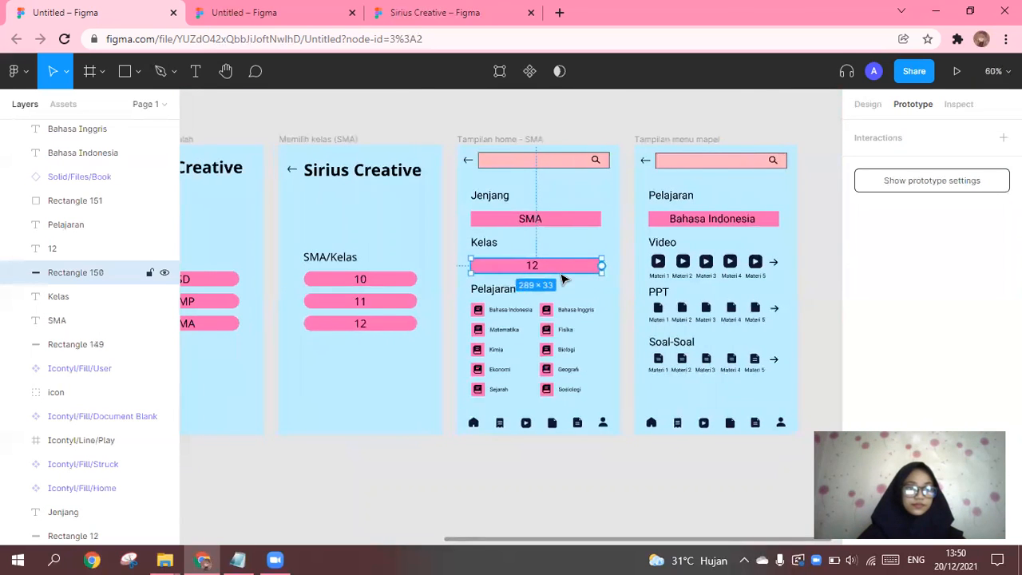
pyautogui.hscroll(1, 564, 276)
# Check the left-arrow connection on the Tampilan menu mapel frame, then clear the selection to show all connections
pyautogui.click(684, 161)
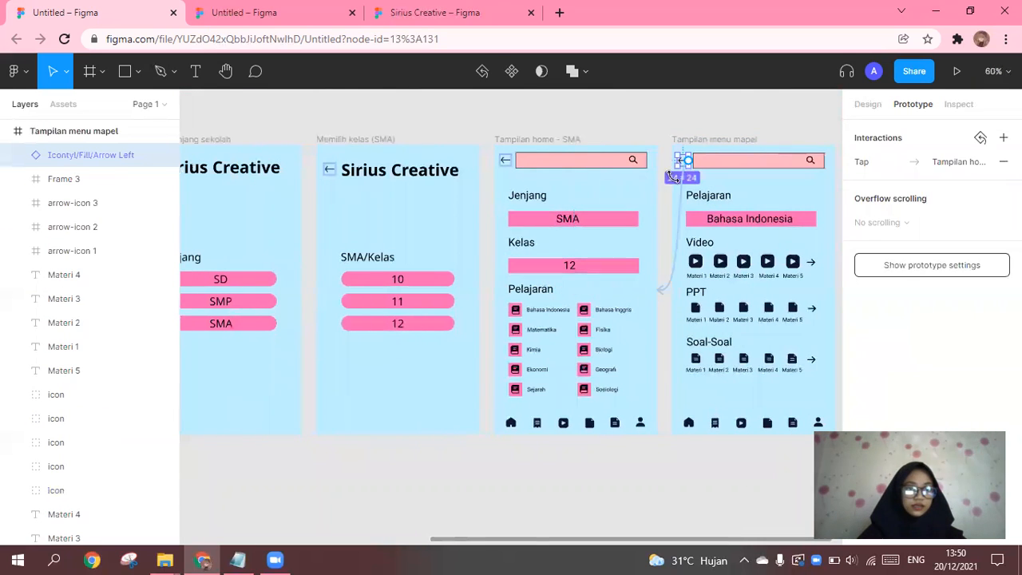
pyautogui.click(678, 241)
pyautogui.click(643, 200)
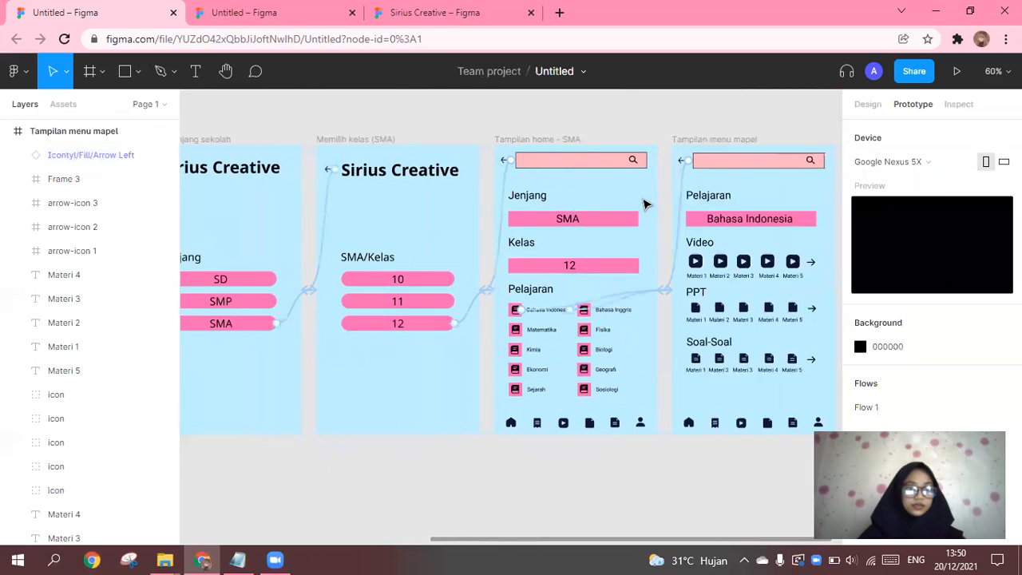
# Review the prototype connections across all frames, from Halaman login/sign-in to Tampilan menu mapel
pyautogui.scroll(-3, 563, 278)
pyautogui.scroll(2, 564, 278)
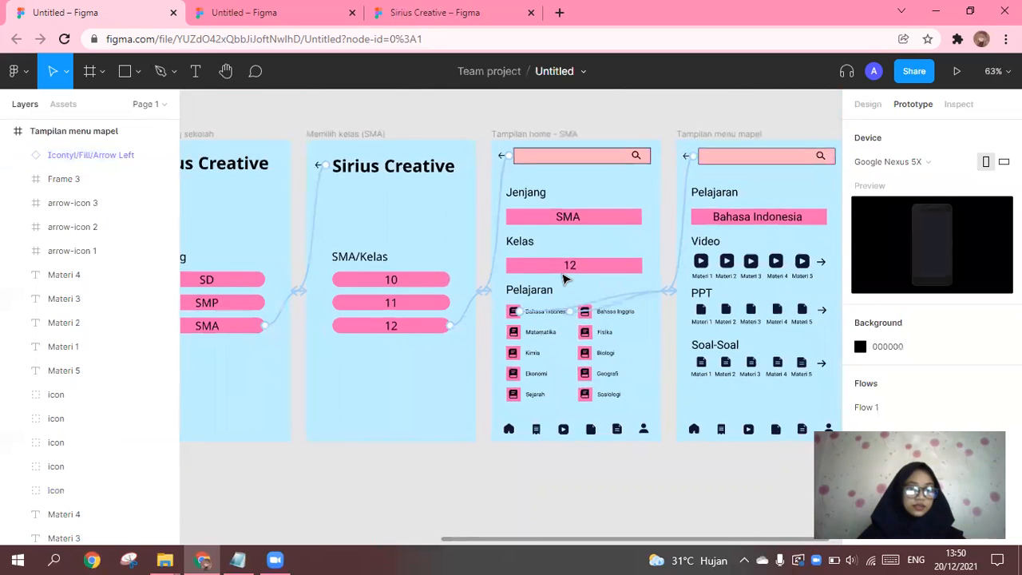
pyautogui.hscroll(-5, 490, 284)
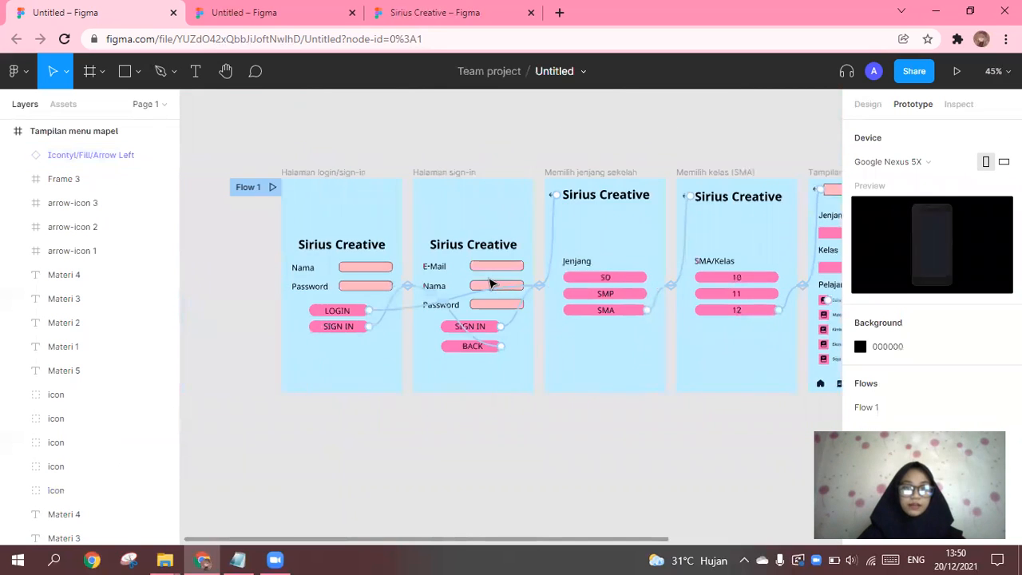
pyautogui.hscroll(3, 490, 283)
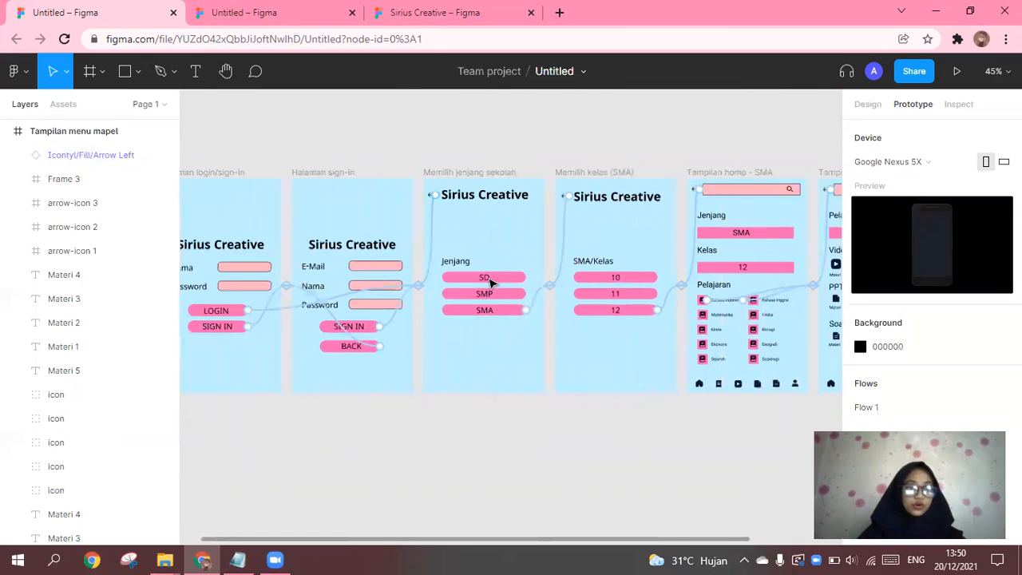
pyautogui.hscroll(2, 490, 283)
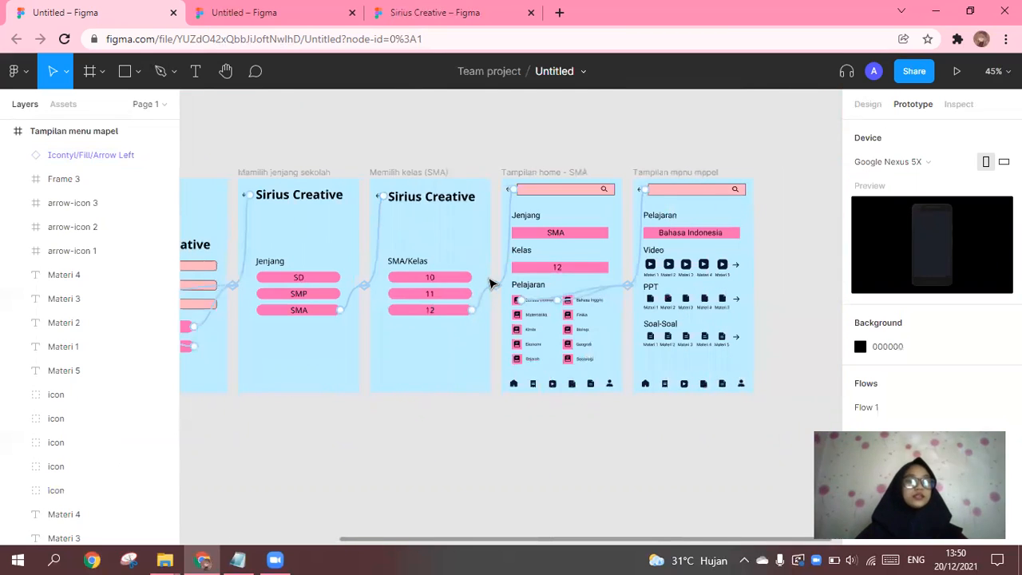
pyautogui.hscroll(-3, 490, 284)
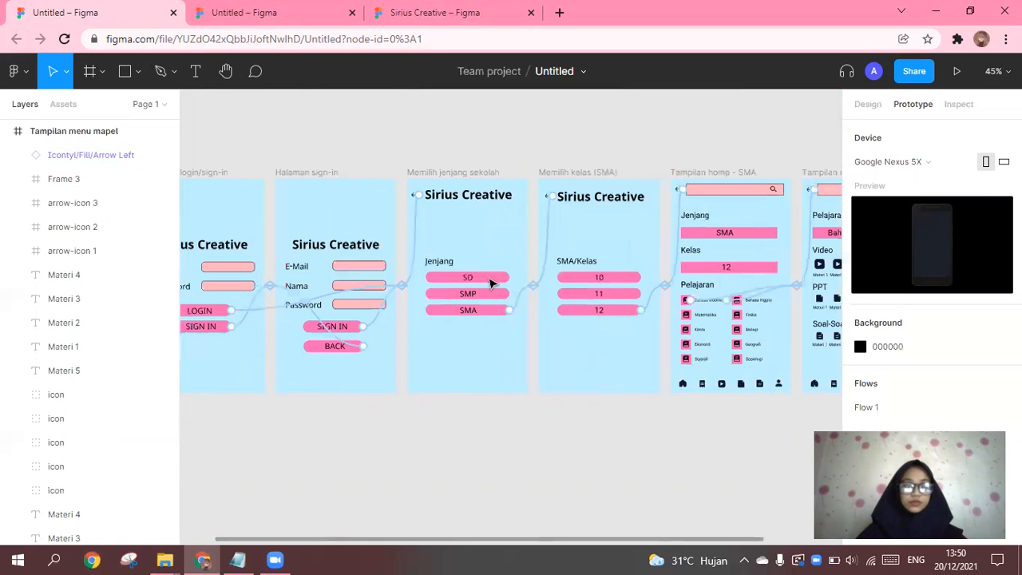
pyautogui.hscroll(-2, 490, 283)
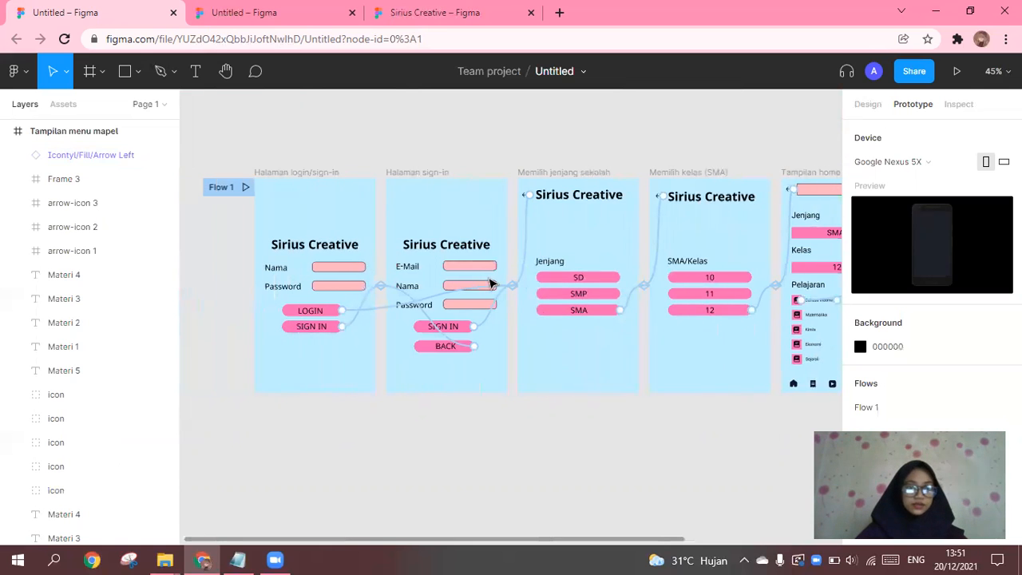
pyautogui.scroll(1, 490, 284)
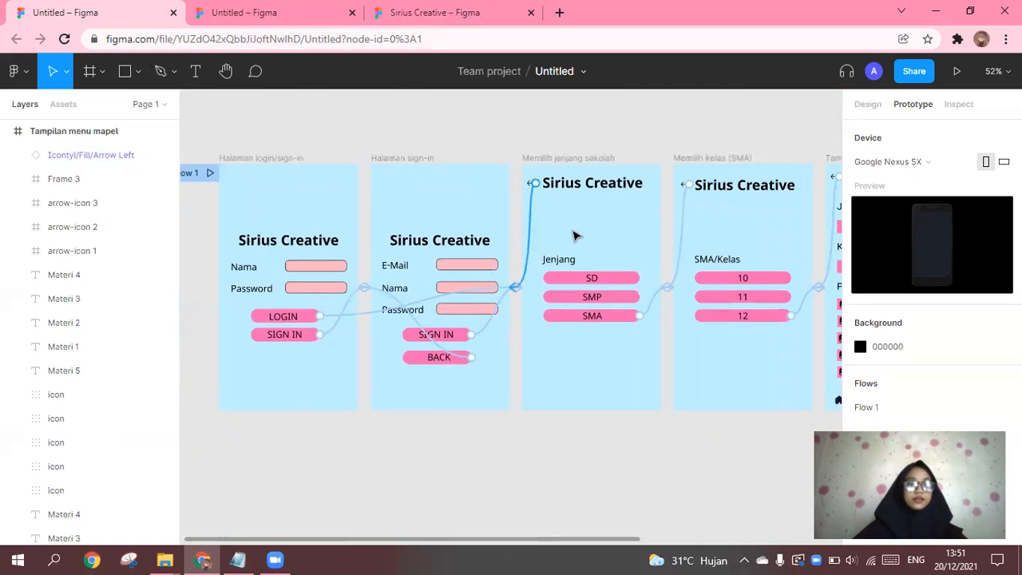
pyautogui.scroll(1, 572, 236)
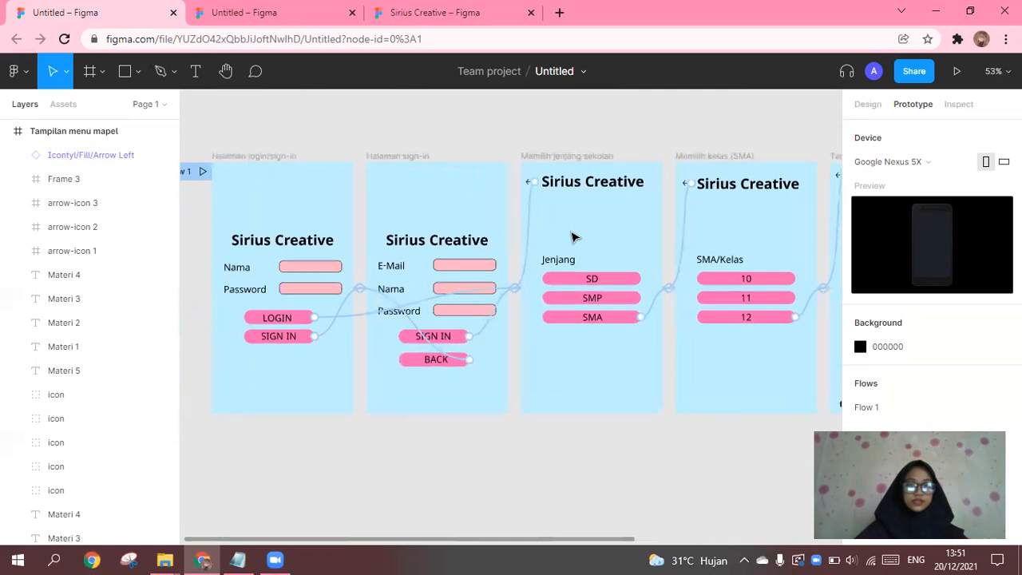
pyautogui.hscroll(-2, 572, 237)
pyautogui.hscroll(1, 573, 236)
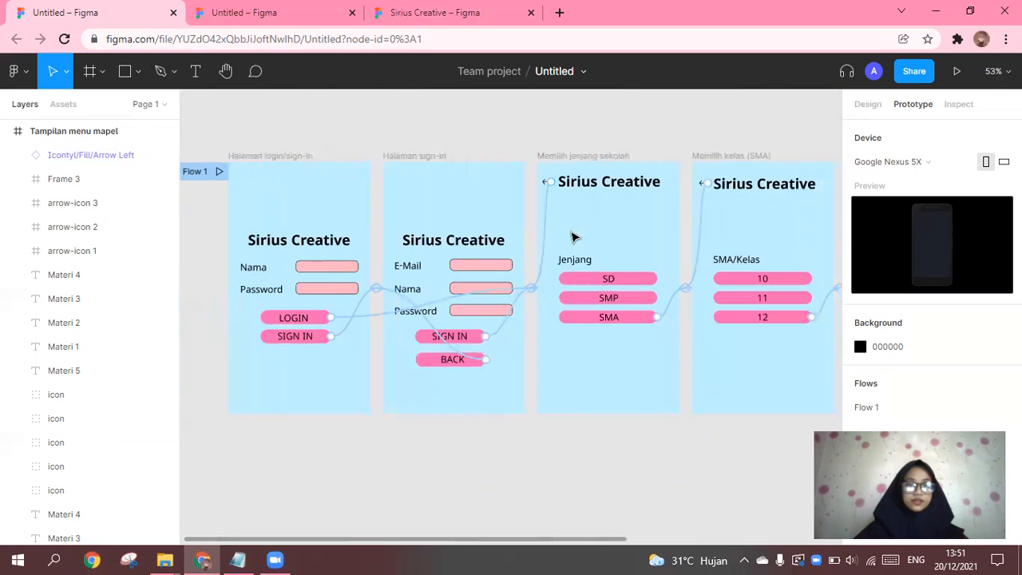